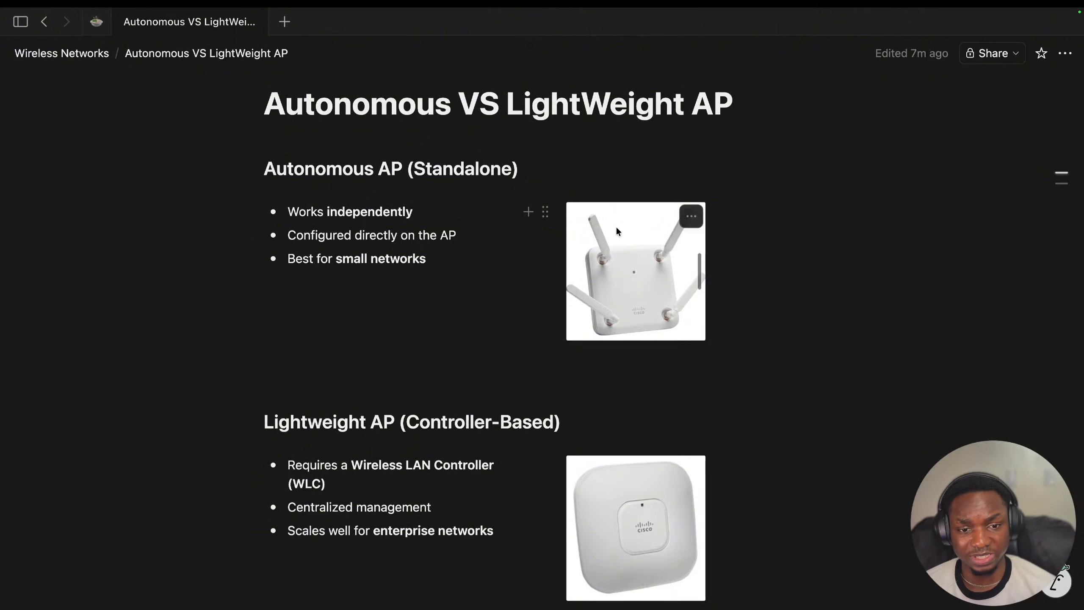
- Scroll through the Notion notes down to the wireless controller image
{"action": "scroll", "coordinate": [890, 312], "scroll_direction": "down", "scroll_amount": 1}
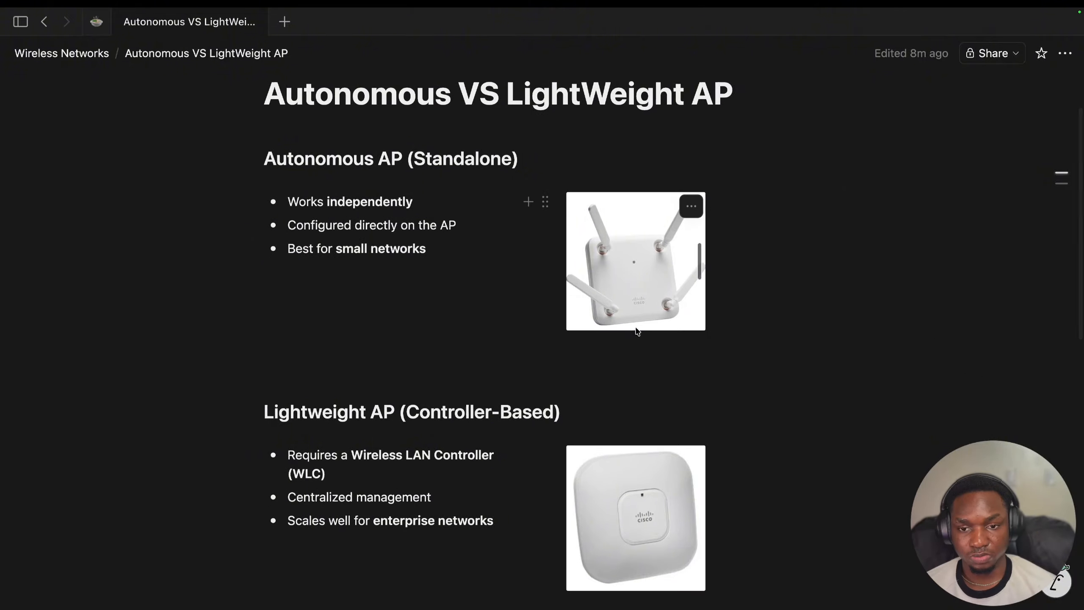
{"action": "scroll", "coordinate": [636, 329], "scroll_direction": "down", "scroll_amount": 5}
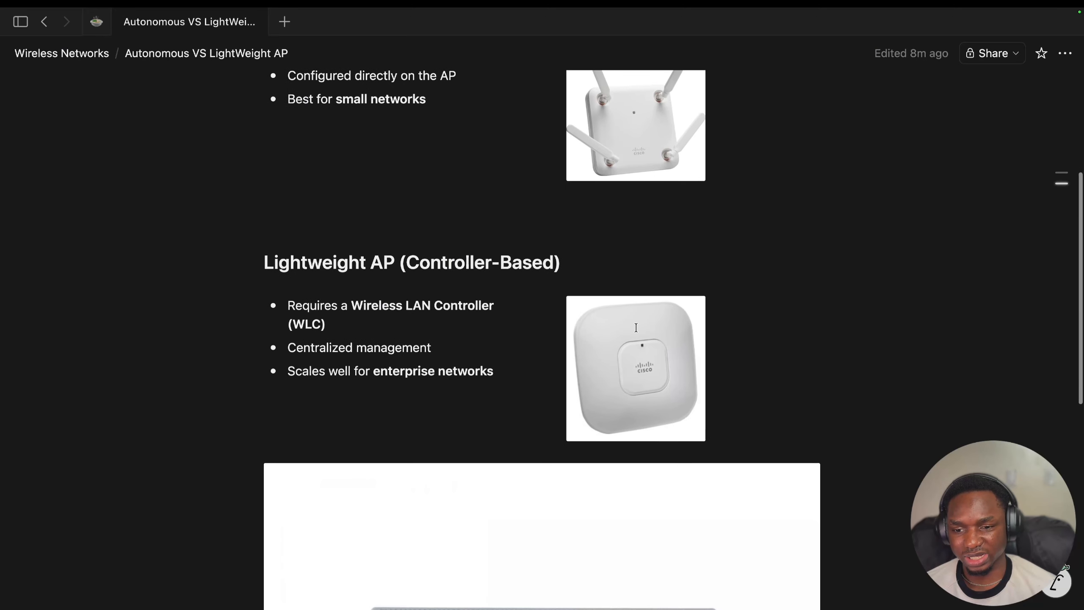
{"action": "scroll", "coordinate": [636, 327], "scroll_direction": "down", "scroll_amount": 4}
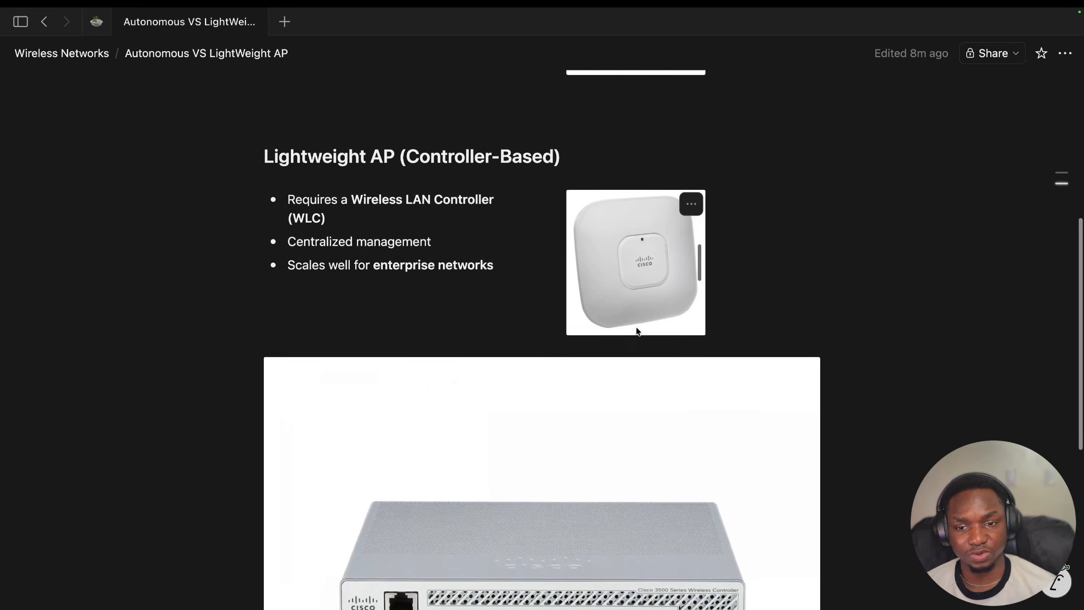
{"action": "scroll", "coordinate": [637, 329], "scroll_direction": "down", "scroll_amount": 1}
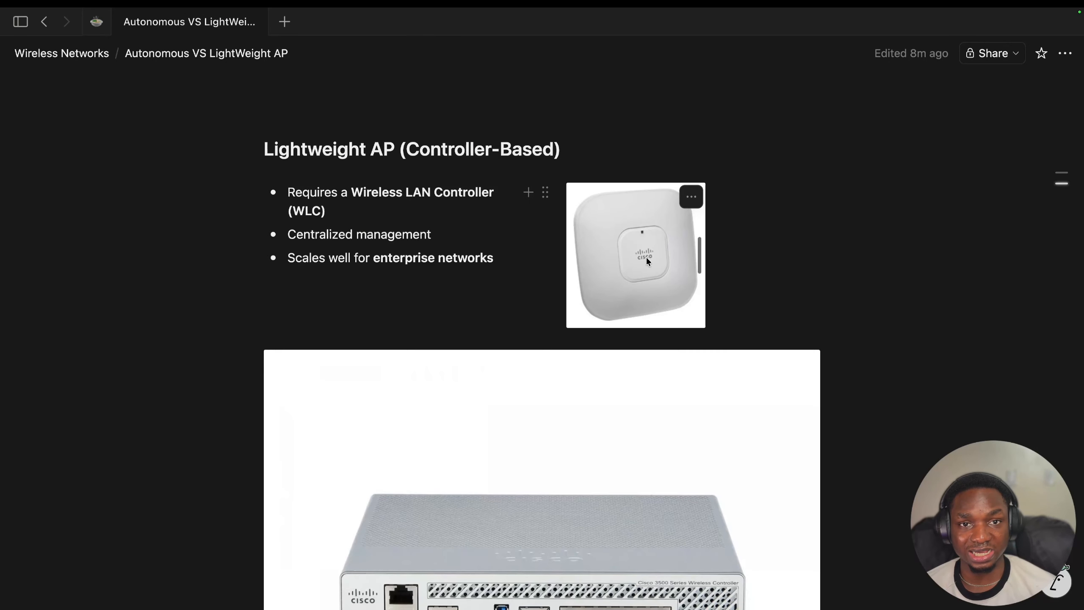
{"action": "scroll", "coordinate": [523, 196], "scroll_direction": "down", "scroll_amount": 5}
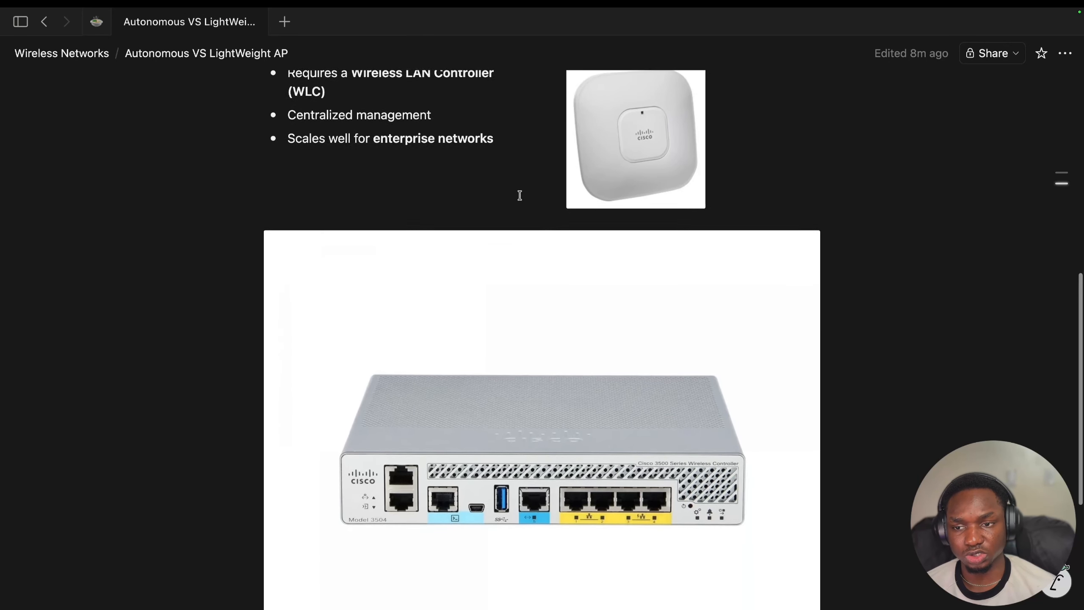
{"action": "scroll", "coordinate": [519, 346], "scroll_direction": "down", "scroll_amount": 3}
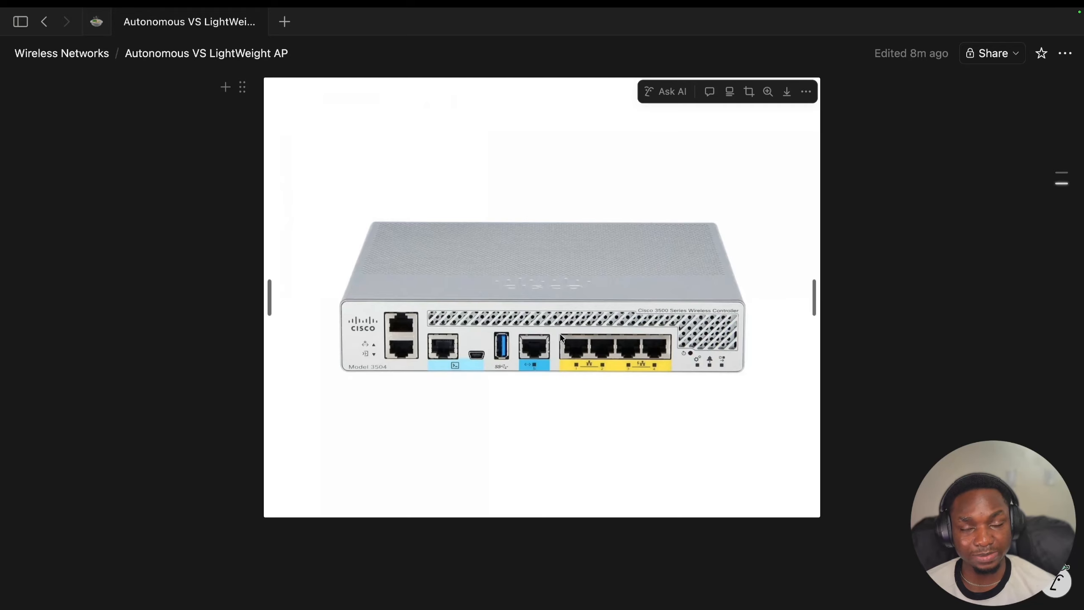
{"action": "scroll", "coordinate": [562, 342], "scroll_direction": "up", "scroll_amount": 2}
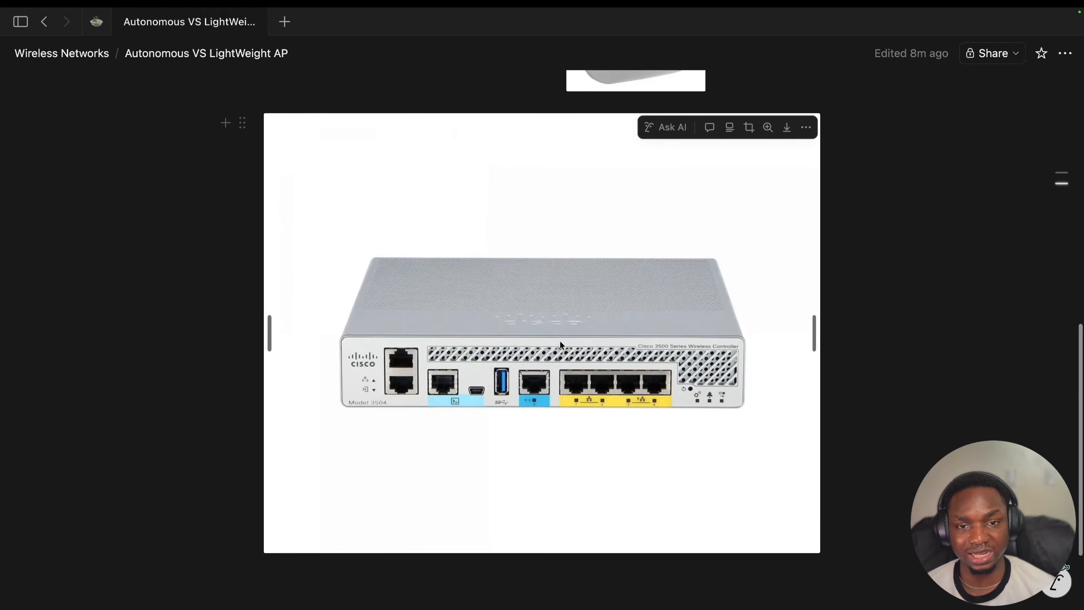
{"action": "scroll", "coordinate": [559, 341], "scroll_direction": "up", "scroll_amount": 2}
{"action": "scroll", "coordinate": [535, 338], "scroll_direction": "down", "scroll_amount": 5}
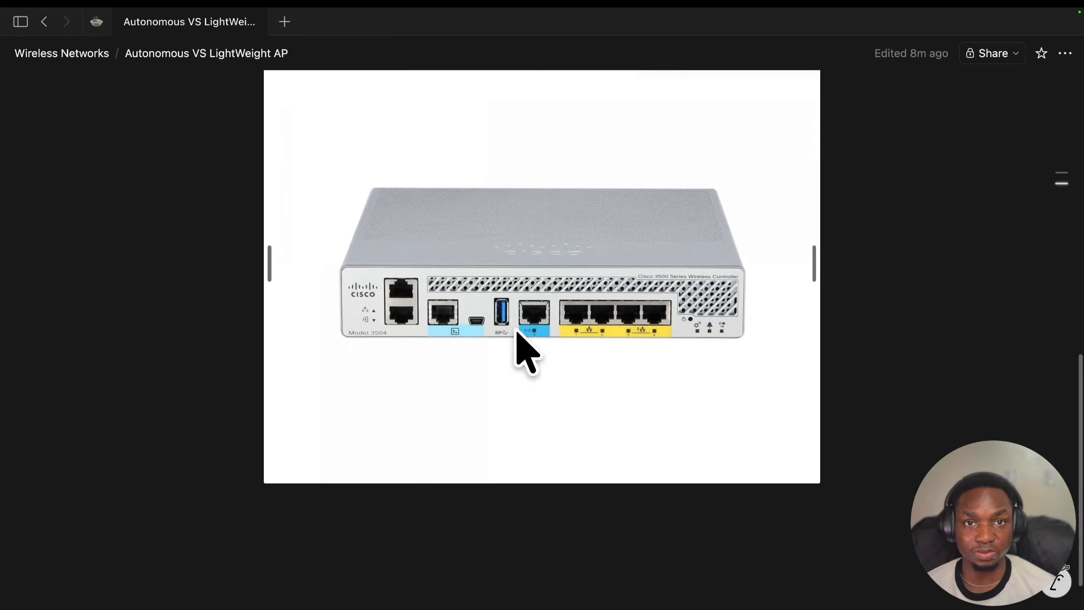
{"action": "scroll", "coordinate": [525, 316], "scroll_direction": "up", "scroll_amount": 10}
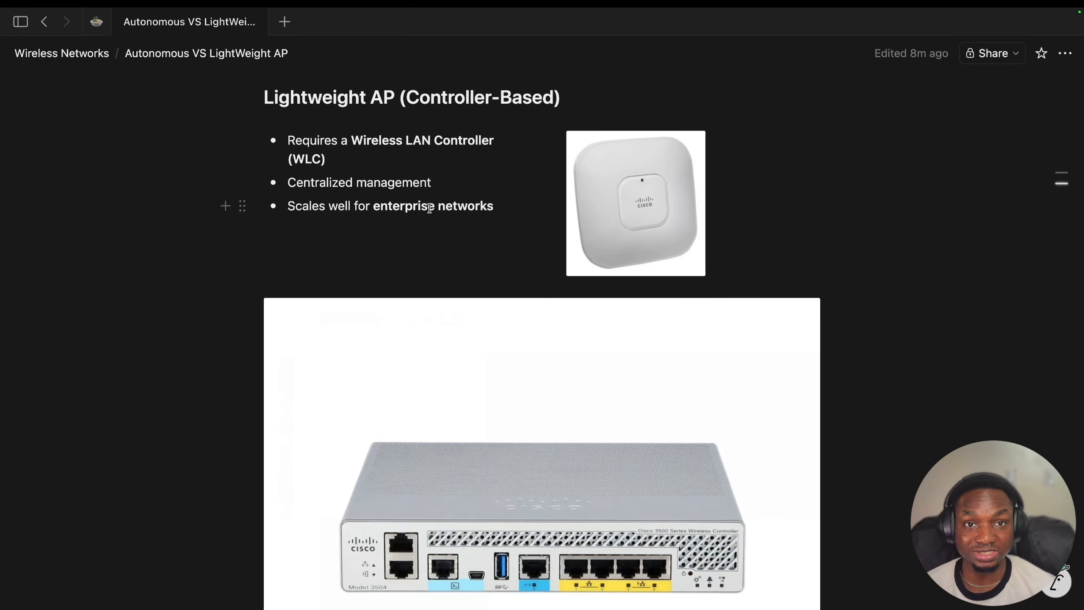
{"action": "mouse_move", "coordinate": [440, 354]}
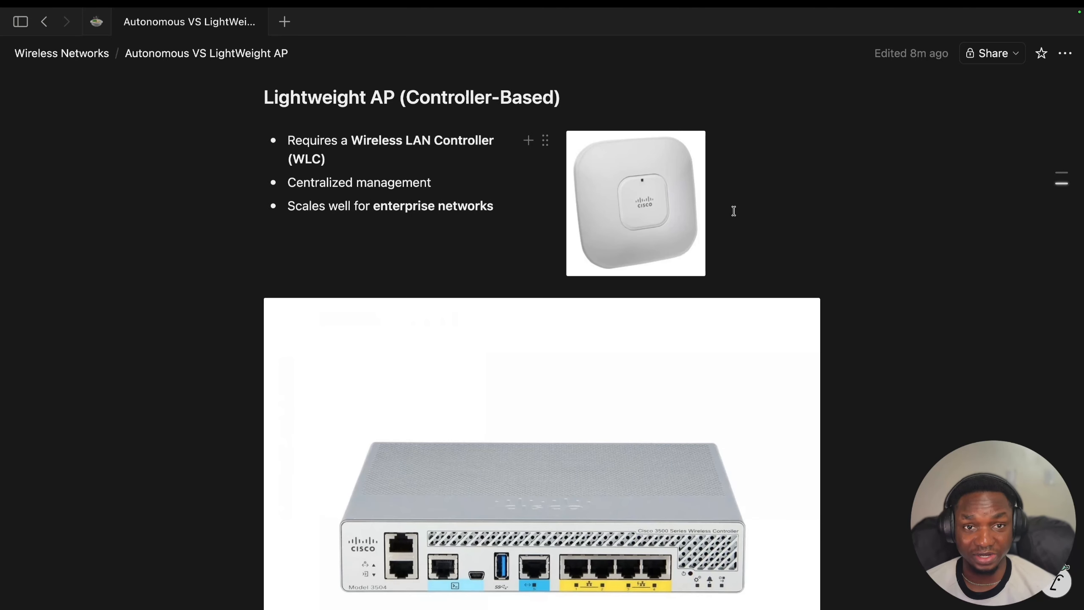
{"action": "scroll", "coordinate": [657, 188], "scroll_direction": "down", "scroll_amount": 2}
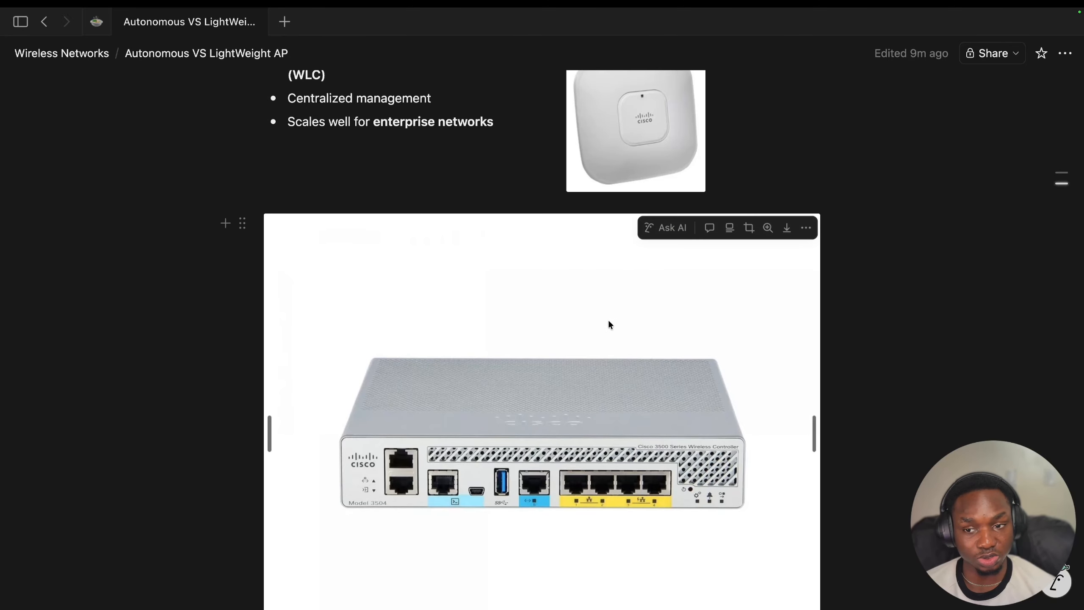
{"action": "scroll", "coordinate": [532, 337], "scroll_direction": "up", "scroll_amount": 2}
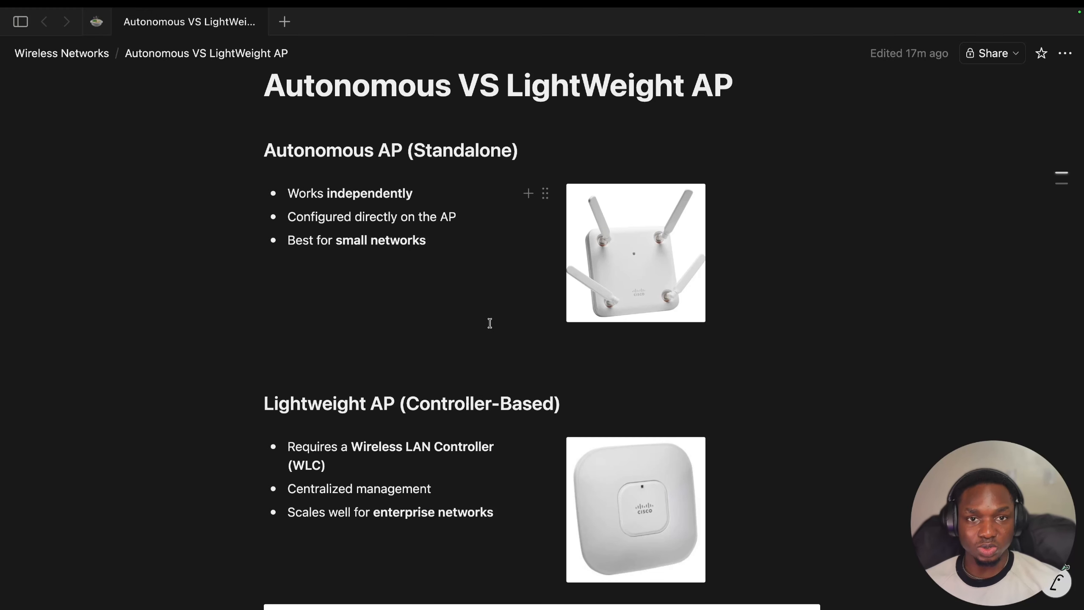
{"action": "scroll", "coordinate": [490, 323], "scroll_direction": "up", "scroll_amount": 1}
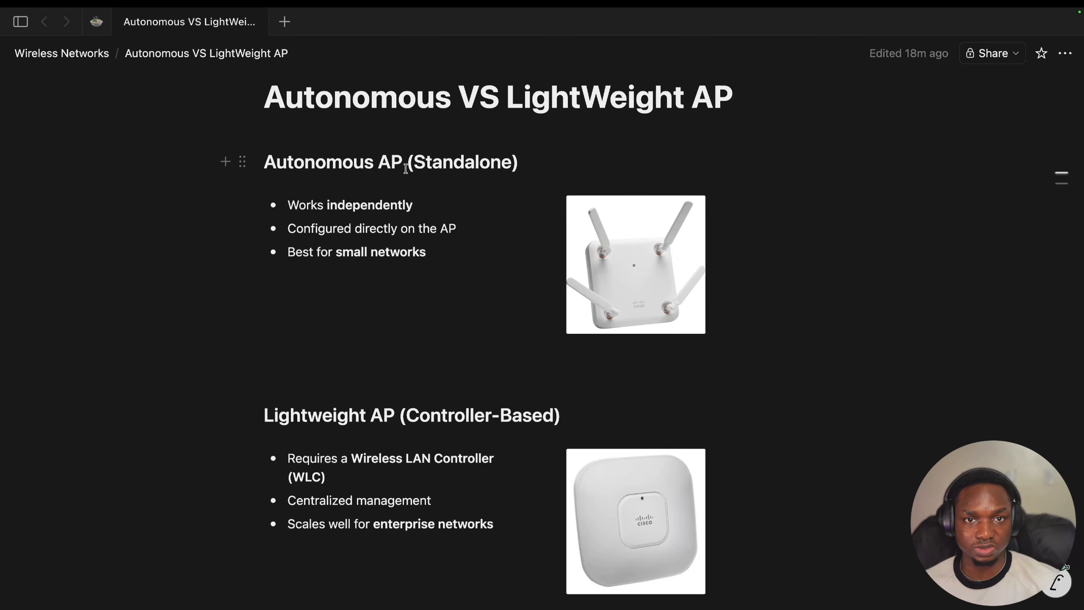
{"action": "scroll", "coordinate": [410, 192], "scroll_direction": "down", "scroll_amount": 1}
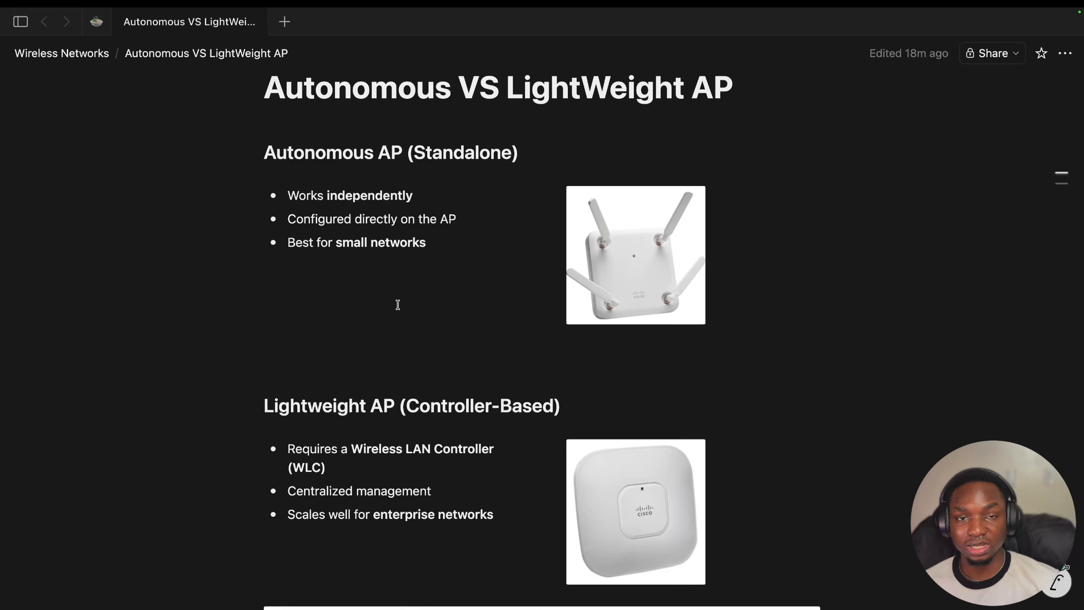
{"action": "scroll", "coordinate": [402, 299], "scroll_direction": "down", "scroll_amount": 2}
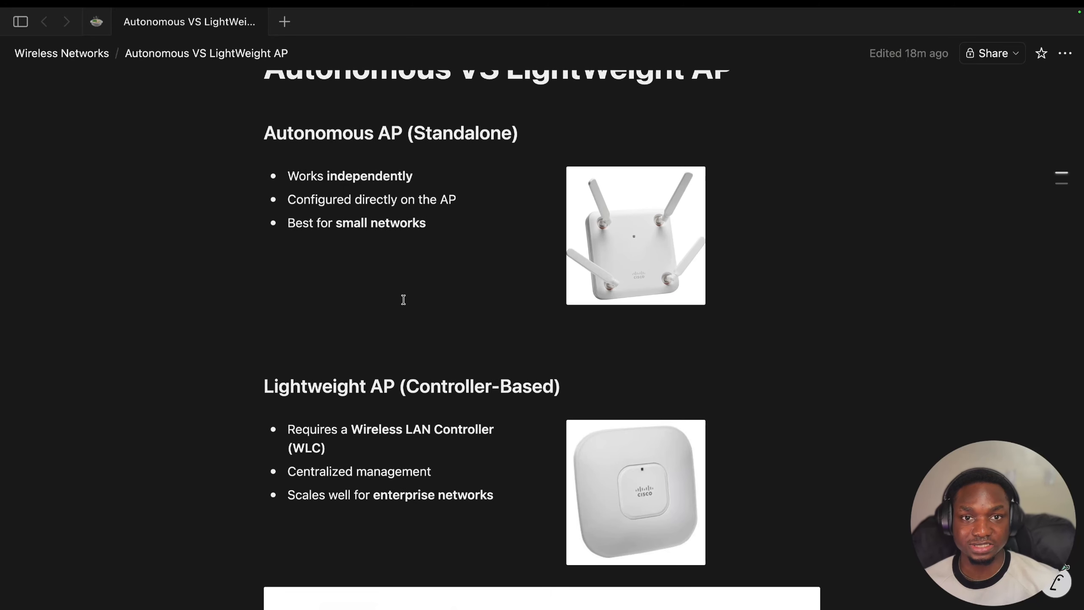
{"action": "scroll", "coordinate": [404, 320], "scroll_direction": "down", "scroll_amount": 10}
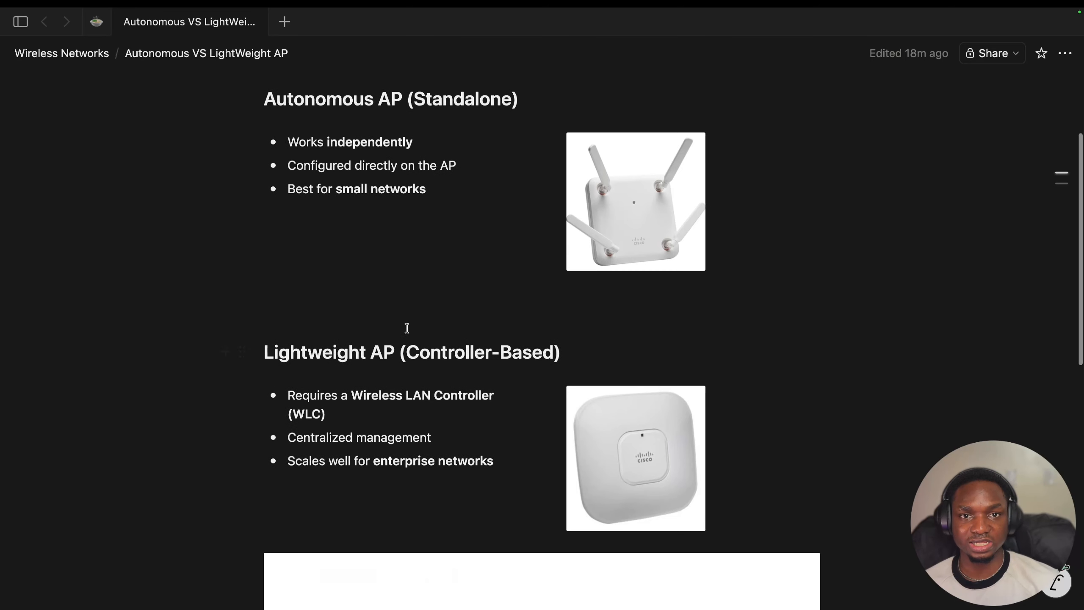
{"action": "scroll", "coordinate": [416, 335], "scroll_direction": "down", "scroll_amount": 2}
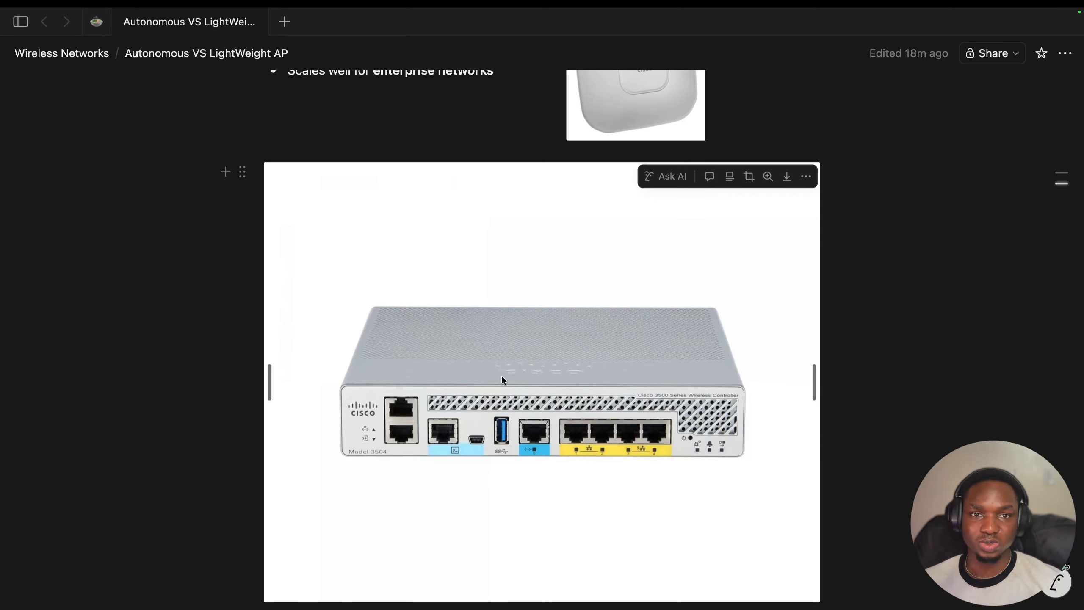
{"action": "scroll", "coordinate": [513, 375], "scroll_direction": "up", "scroll_amount": 3}
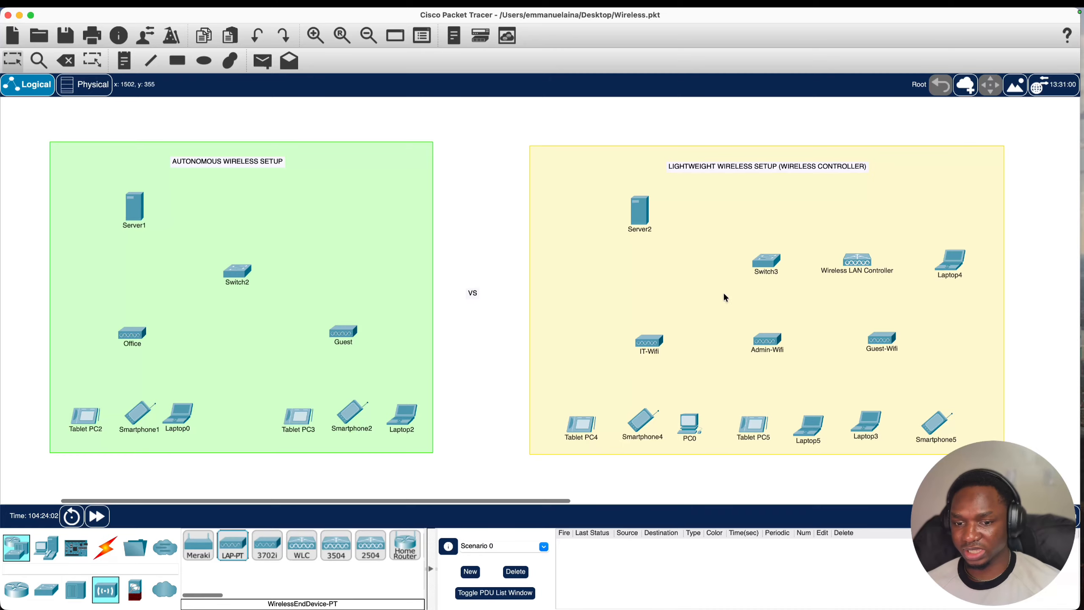
- Pan across the topology and pick the LAP-PT lightweight access point from the device palette
{"action": "scroll", "coordinate": [688, 351], "scroll_direction": "left", "scroll_amount": 2}
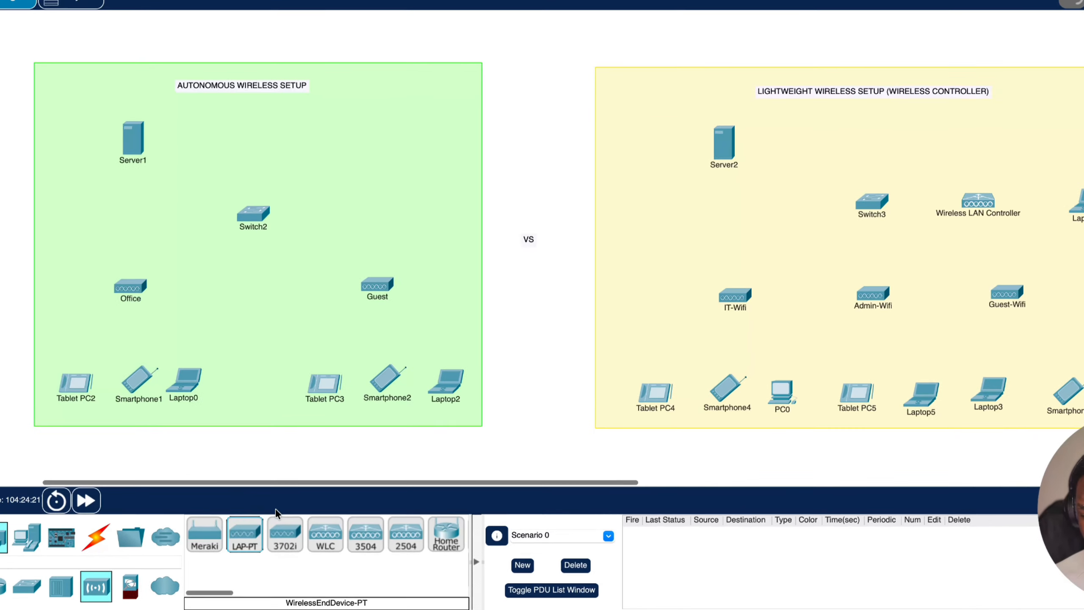
{"action": "scroll", "coordinate": [344, 546], "scroll_direction": "right", "scroll_amount": 4}
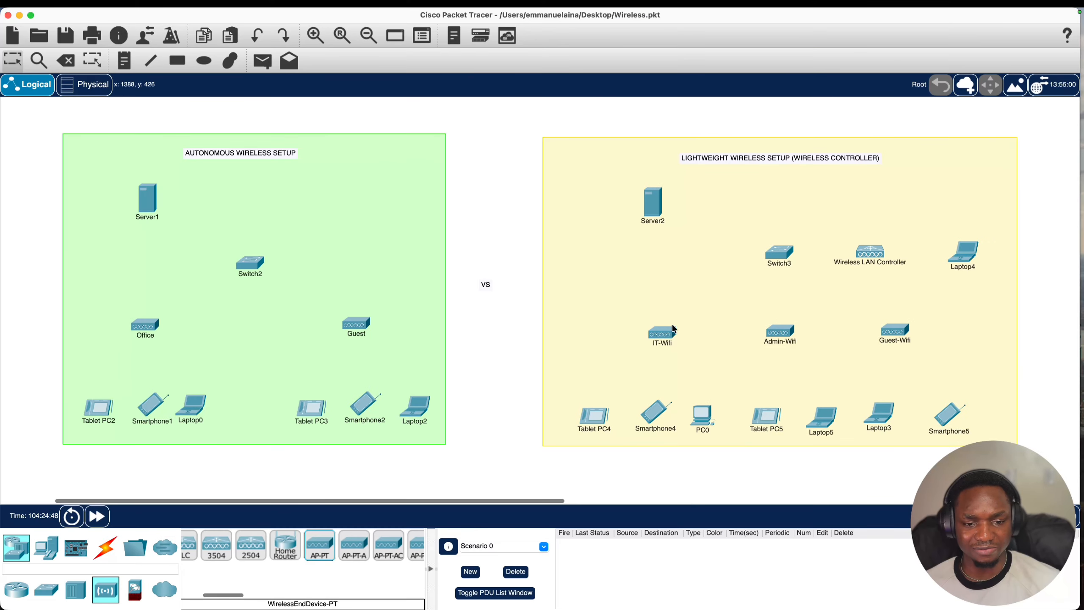
{"action": "scroll", "coordinate": [230, 551], "scroll_direction": "left", "scroll_amount": 3}
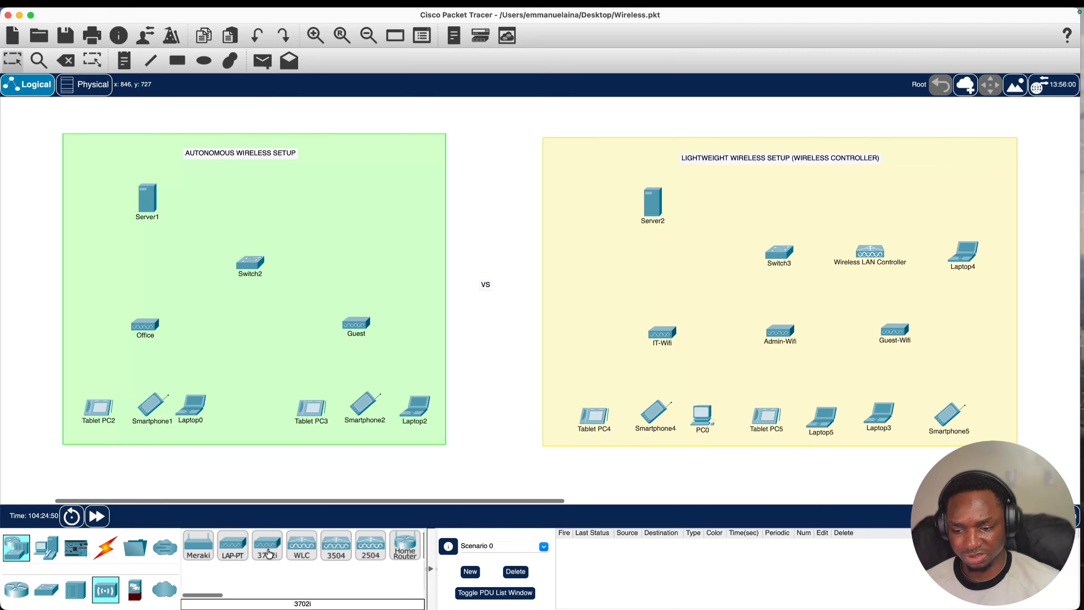
{"action": "left_click", "coordinate": [232, 556]}
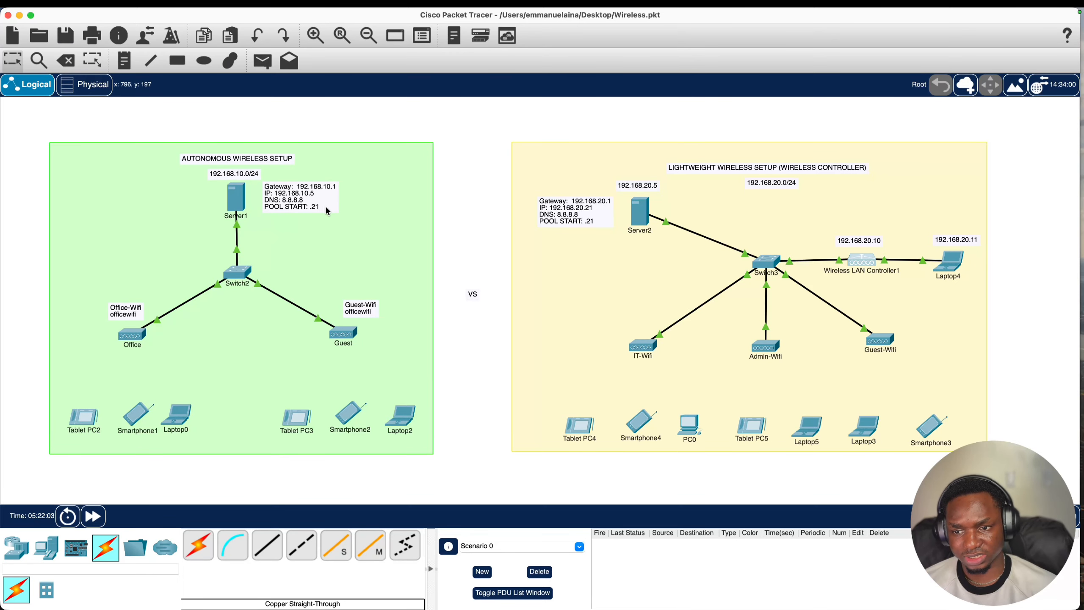
- Change Server1's DHCP pool start address to 192.168.10.21 (235 max users) and save it
{"action": "left_click", "coordinate": [228, 195]}
{"action": "left_click", "coordinate": [199, 103]}
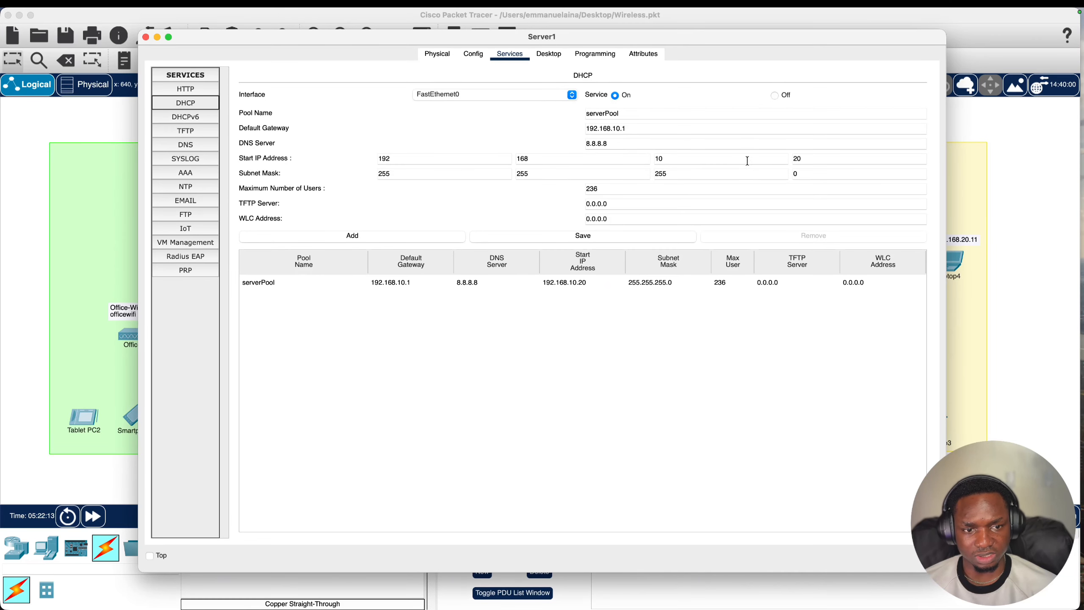
{"action": "left_click_drag", "start_coordinate": [810, 159], "coordinate": [775, 157]}
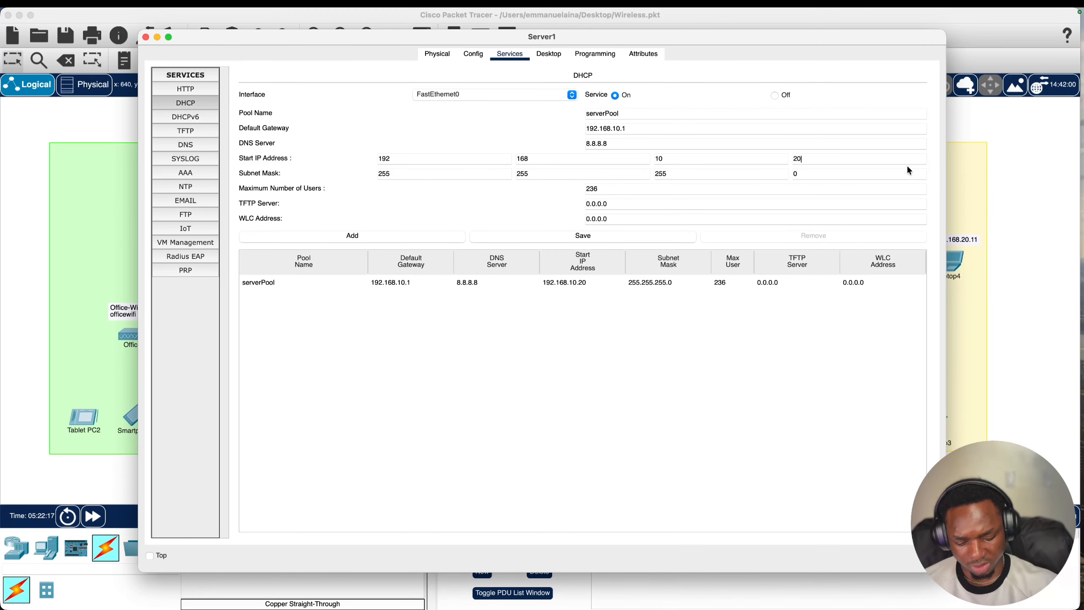
{"action": "key", "text": "BackSpace"}
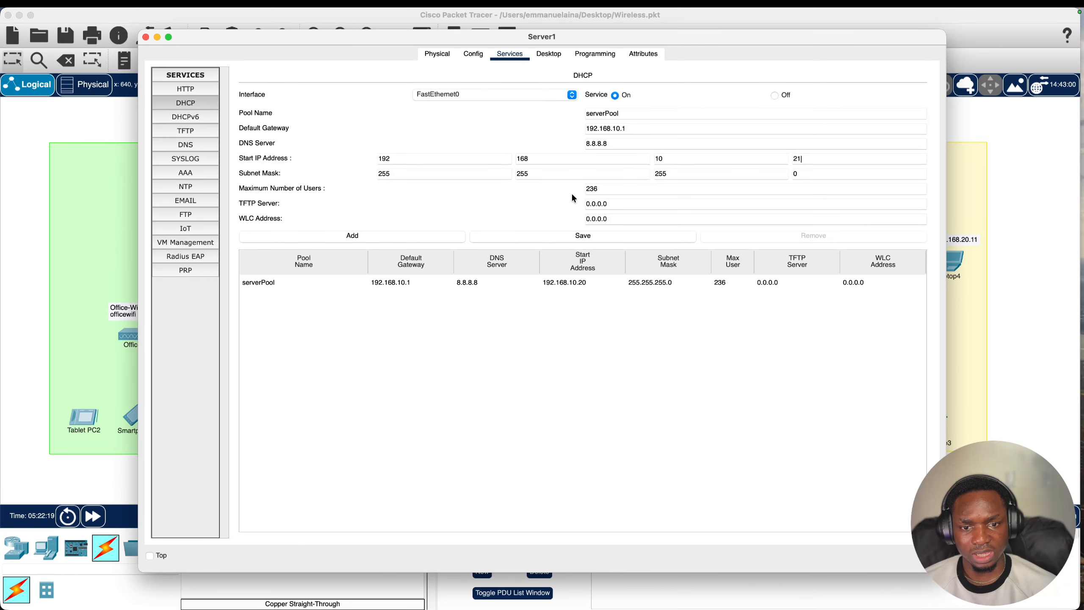
{"action": "type", "text": "1"}
{"action": "left_click", "coordinate": [618, 237]}
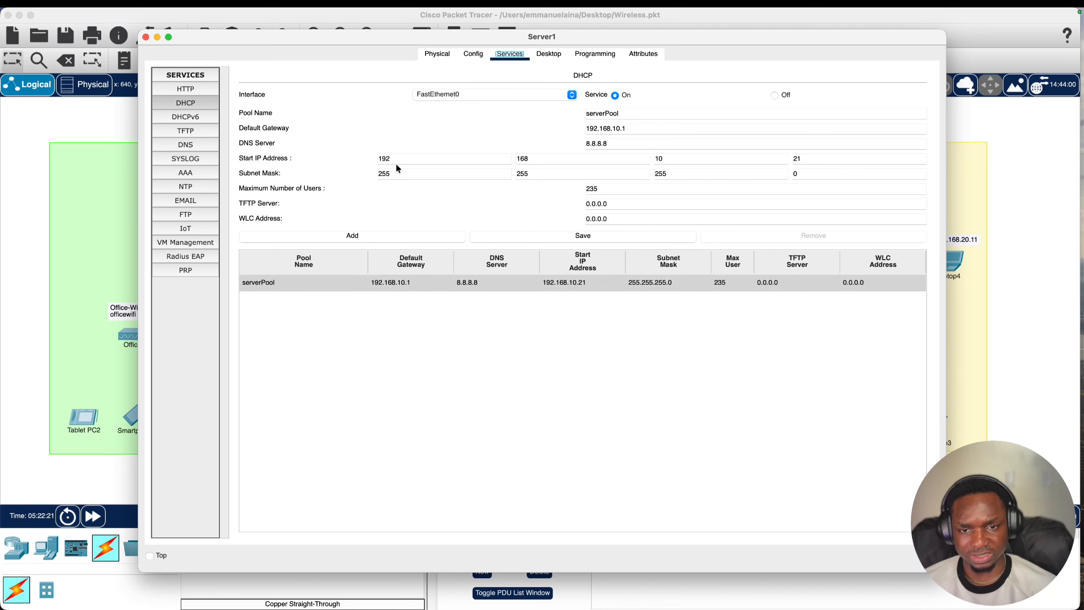
{"action": "left_click", "coordinate": [145, 37]}
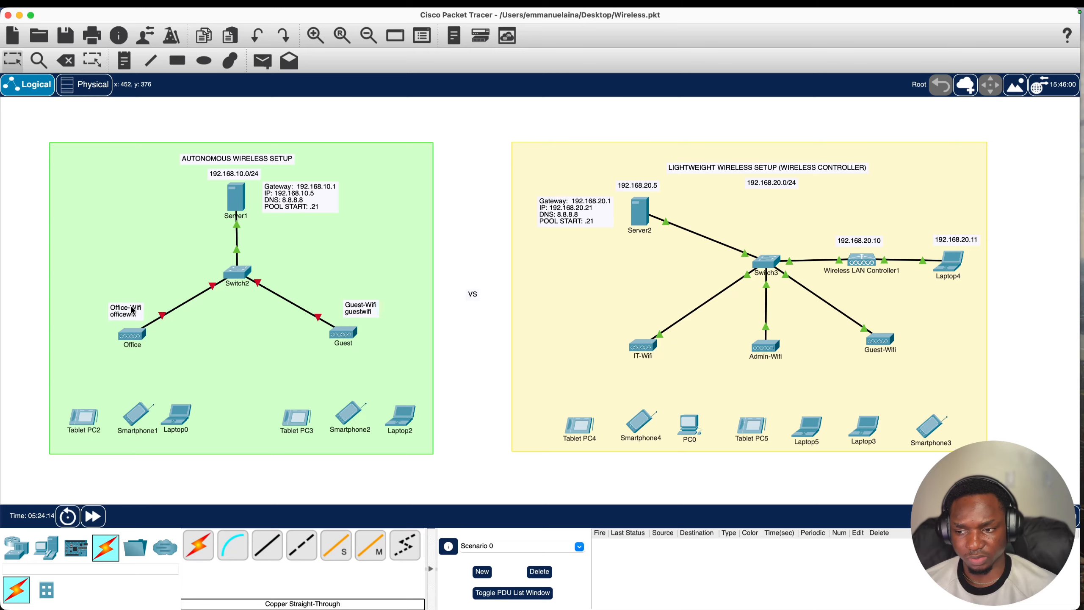
- Rewrite the Office access point's note to show the Office-Wifi SSID and its passphrase
{"action": "left_click", "coordinate": [134, 310]}
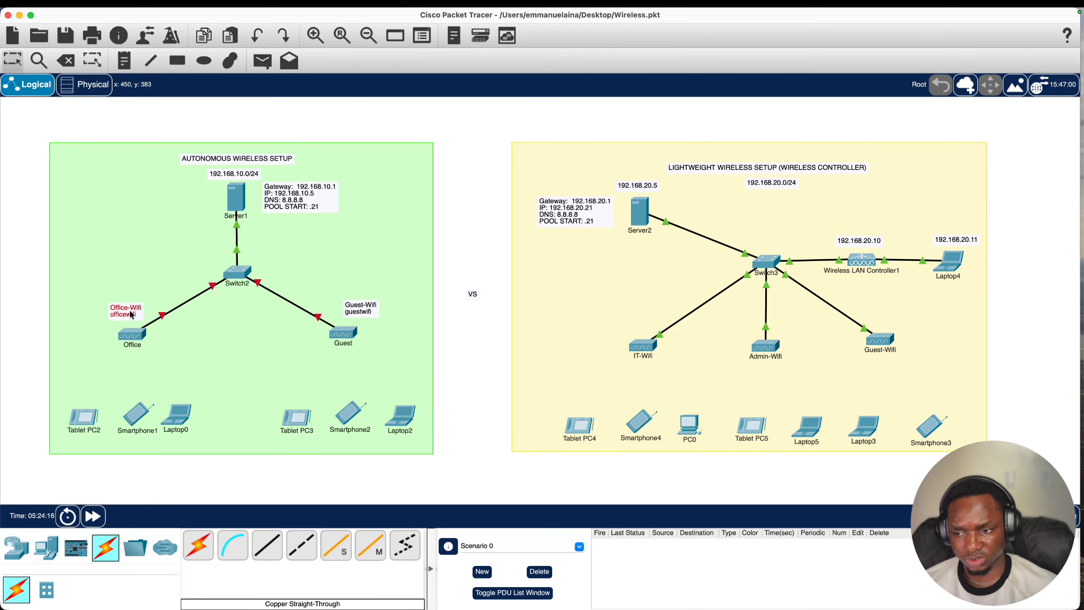
{"action": "triple_click", "coordinate": [138, 306]}
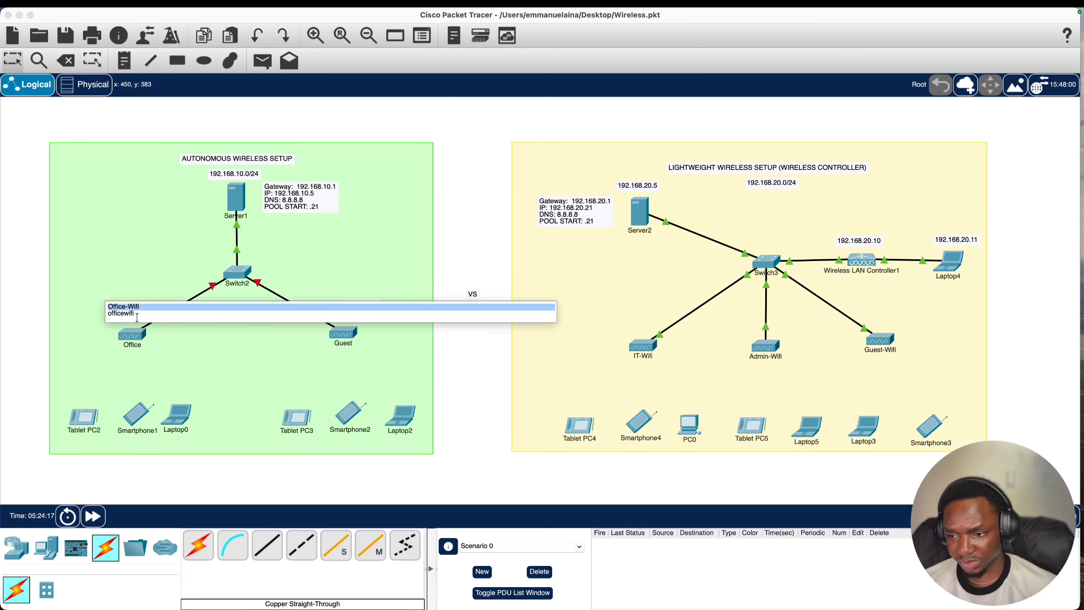
{"action": "left_click", "coordinate": [108, 346]}
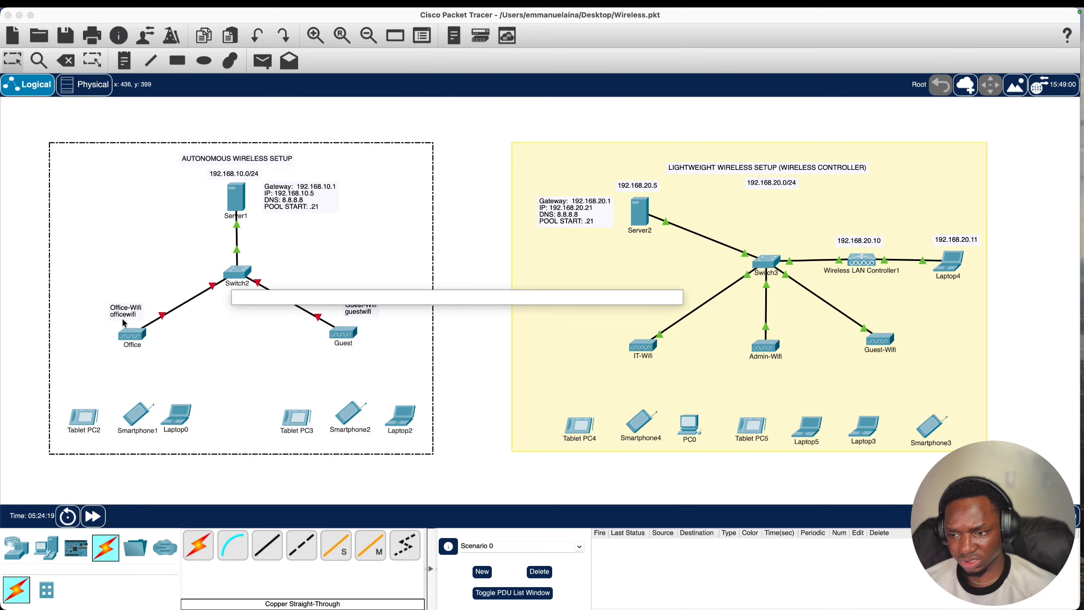
- Power on the Office AP and set Port 1 to SSID Office-Wifi with WPA2-PSK and a passphrase
{"action": "left_click", "coordinate": [131, 337]}
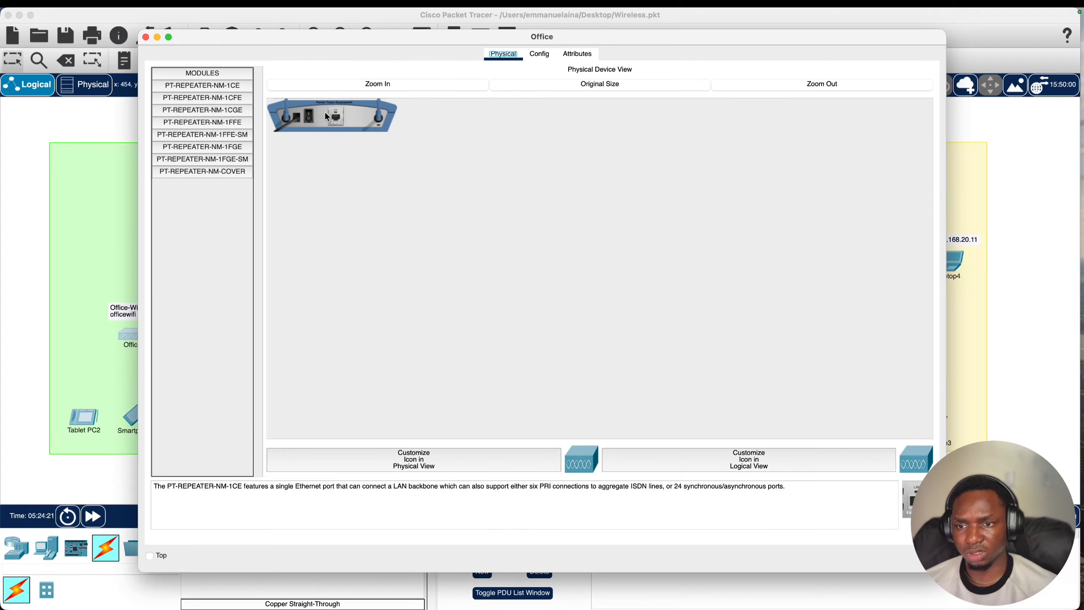
{"action": "left_click", "coordinate": [310, 114]}
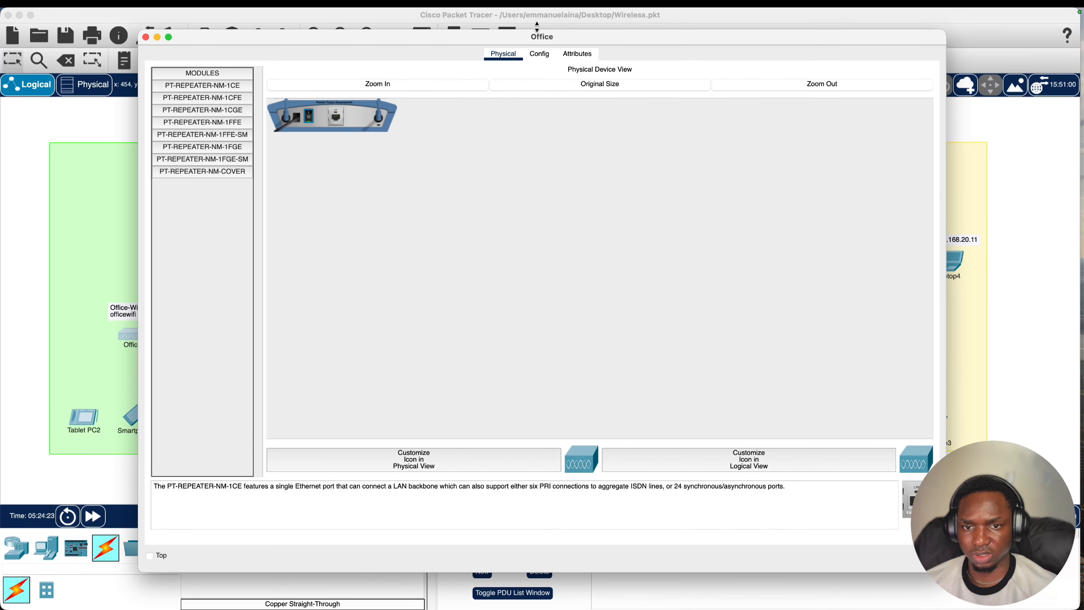
{"action": "left_click", "coordinate": [539, 54]}
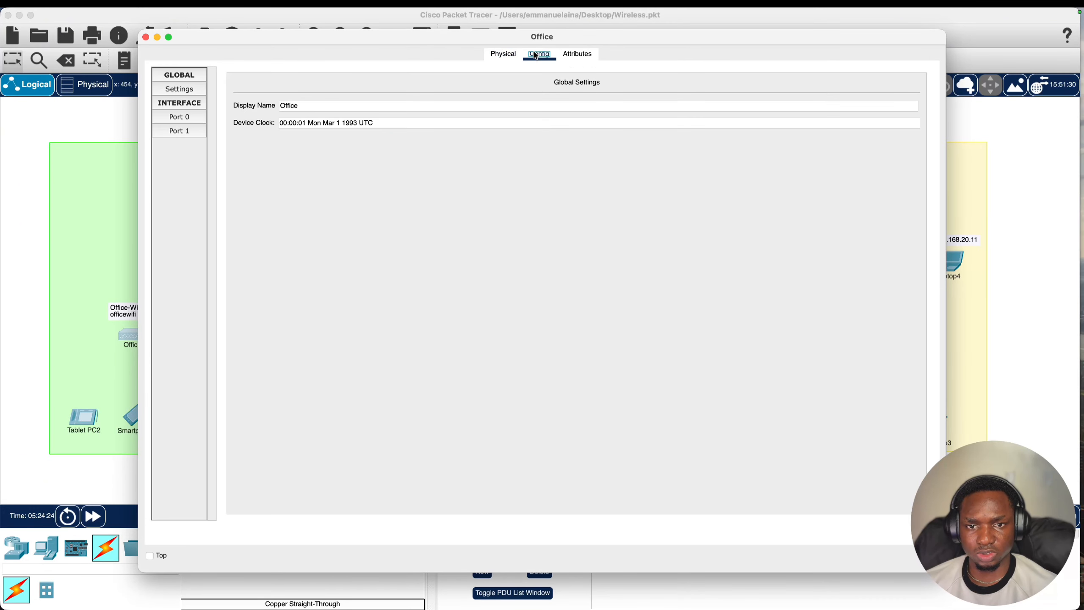
{"action": "left_click", "coordinate": [189, 131]}
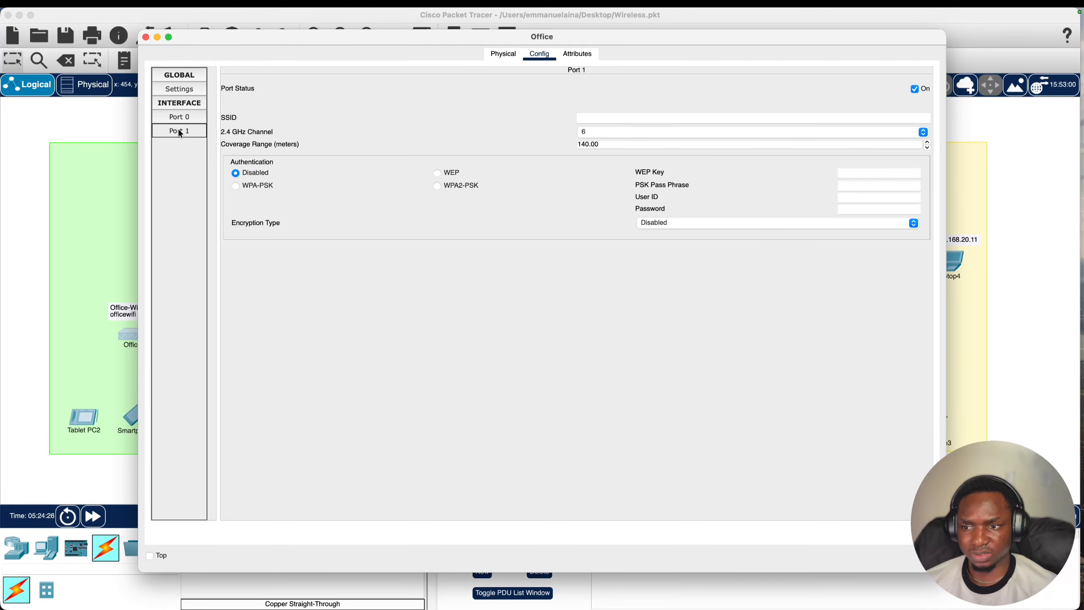
{"action": "left_click", "coordinate": [228, 117]}
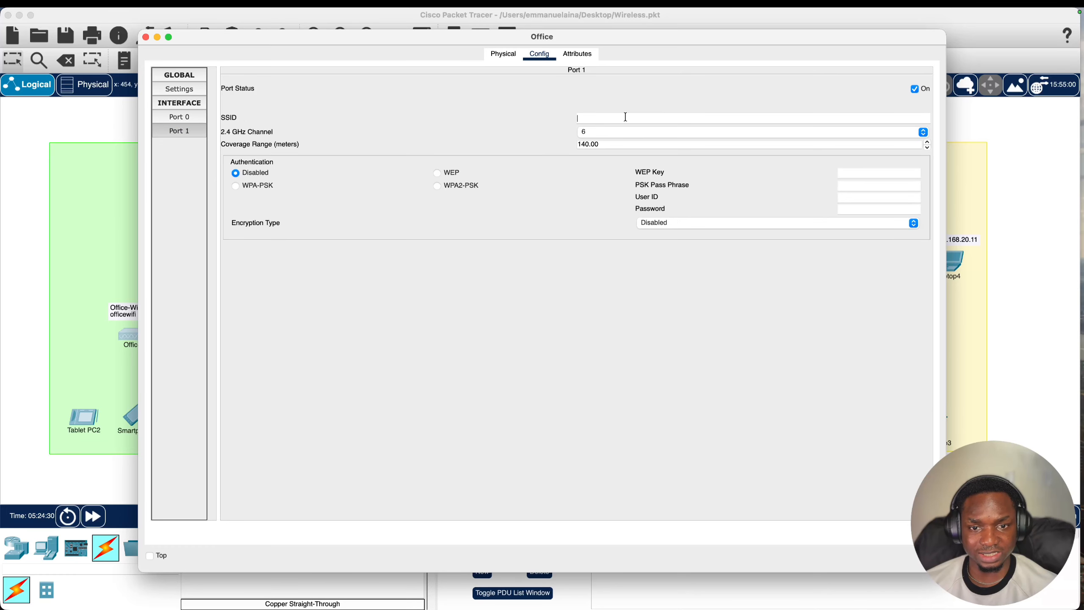
{"action": "type", "text": "Office-Wifi"}
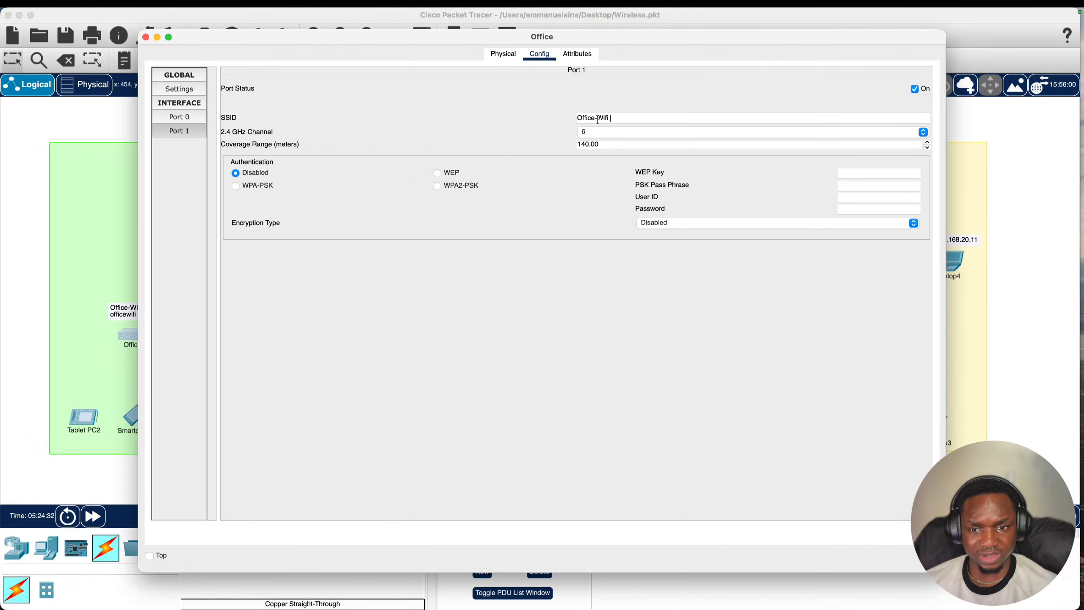
{"action": "left_click", "coordinate": [459, 186]}
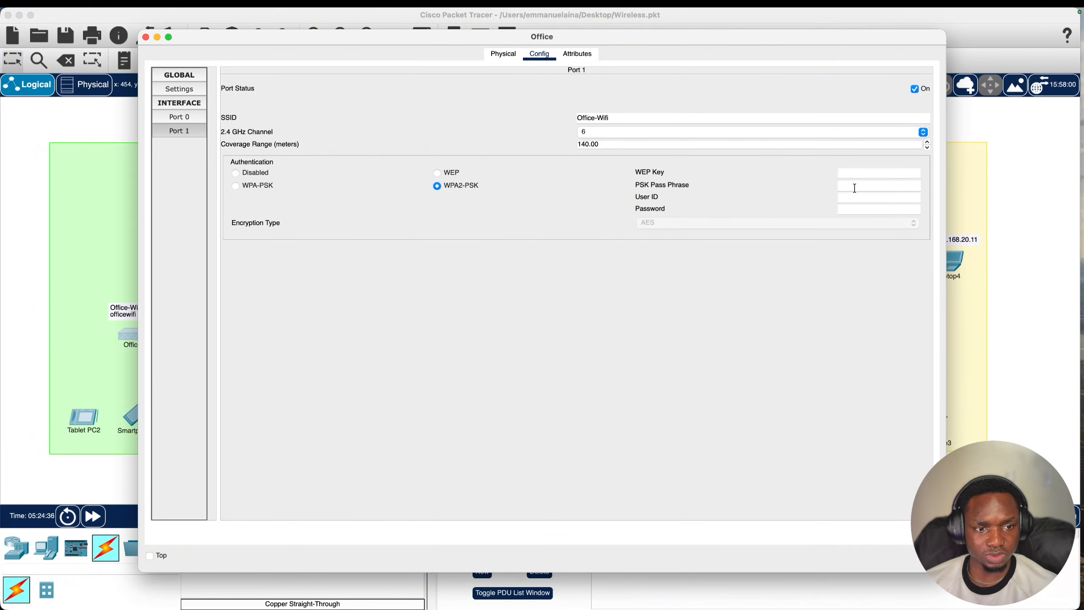
{"action": "type", "text": "of"}
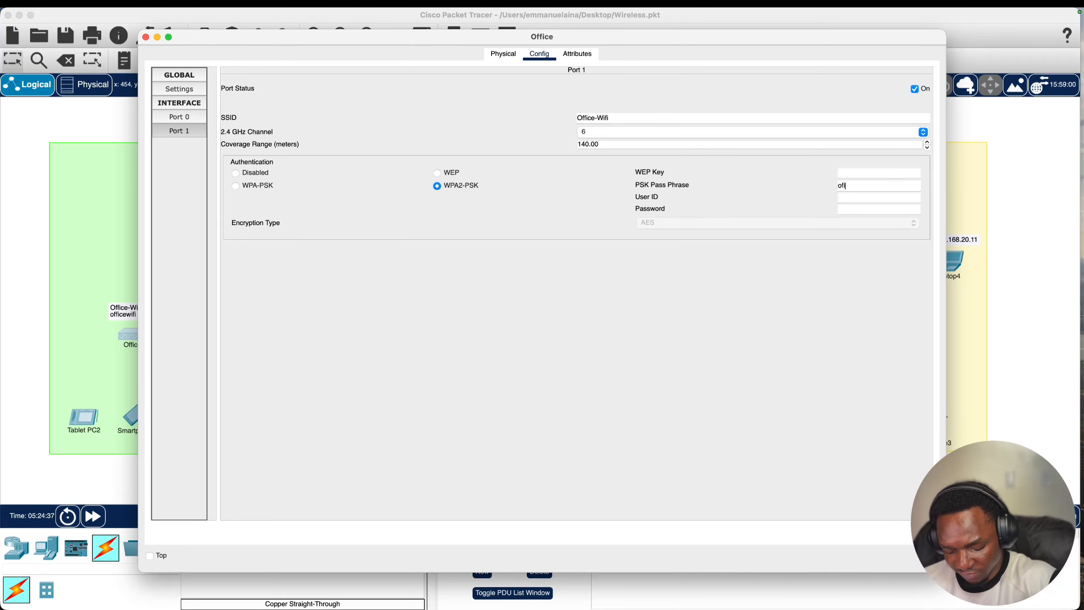
{"action": "type", "text": "fice"}
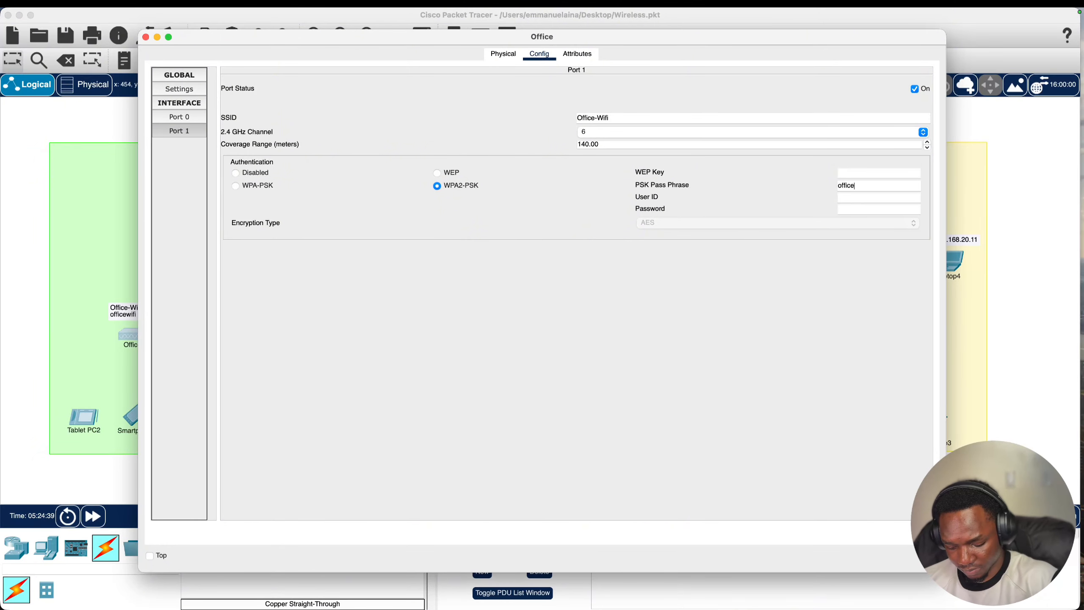
{"action": "type", "text": "wifi"}
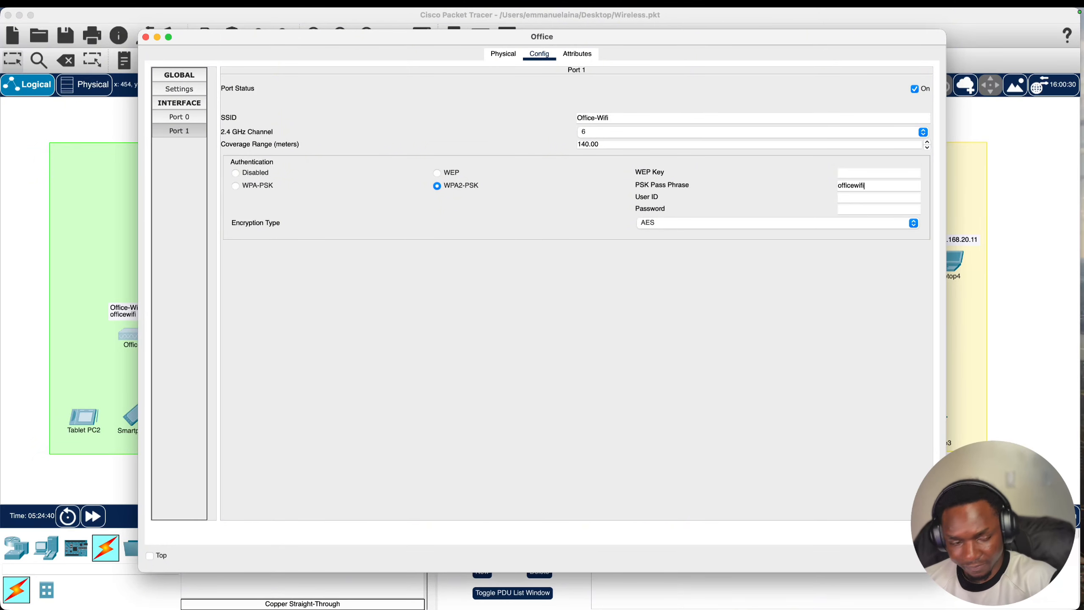
{"action": "left_click", "coordinate": [859, 312]}
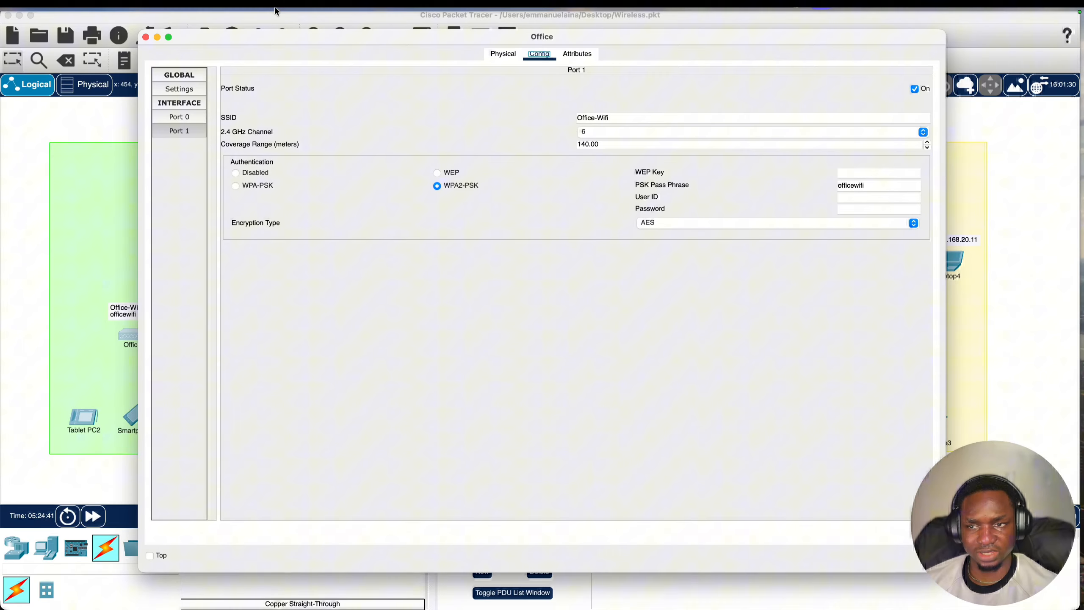
{"action": "left_click", "coordinate": [145, 37]}
- Check the Guest access point, then select its note's first line for editing
{"action": "left_click", "coordinate": [350, 337]}
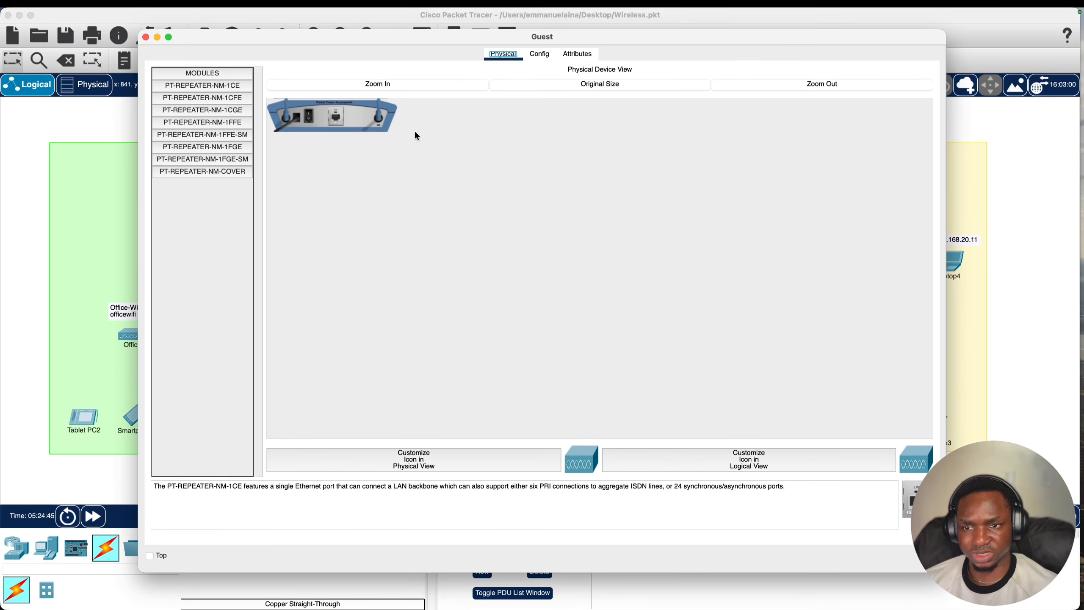
{"action": "left_click", "coordinate": [127, 220]}
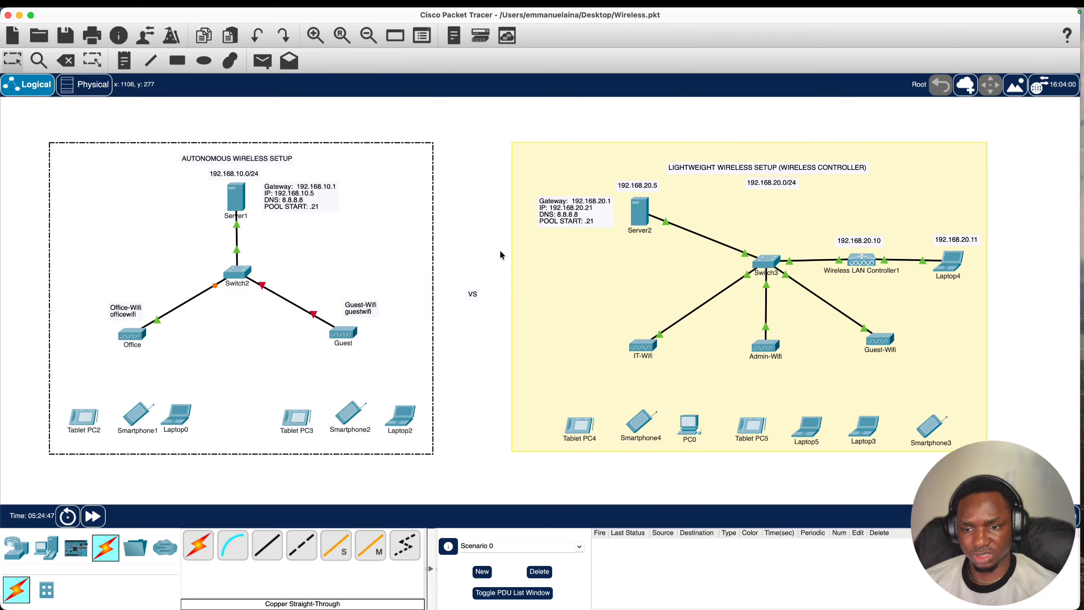
{"action": "triple_click", "coordinate": [363, 304]}
- Finish the Guest note, then set the Guest AP's Port 1 to SSID Guest-Wifi with WPA2-PSK and a passphrase
{"action": "left_click", "coordinate": [481, 342]}
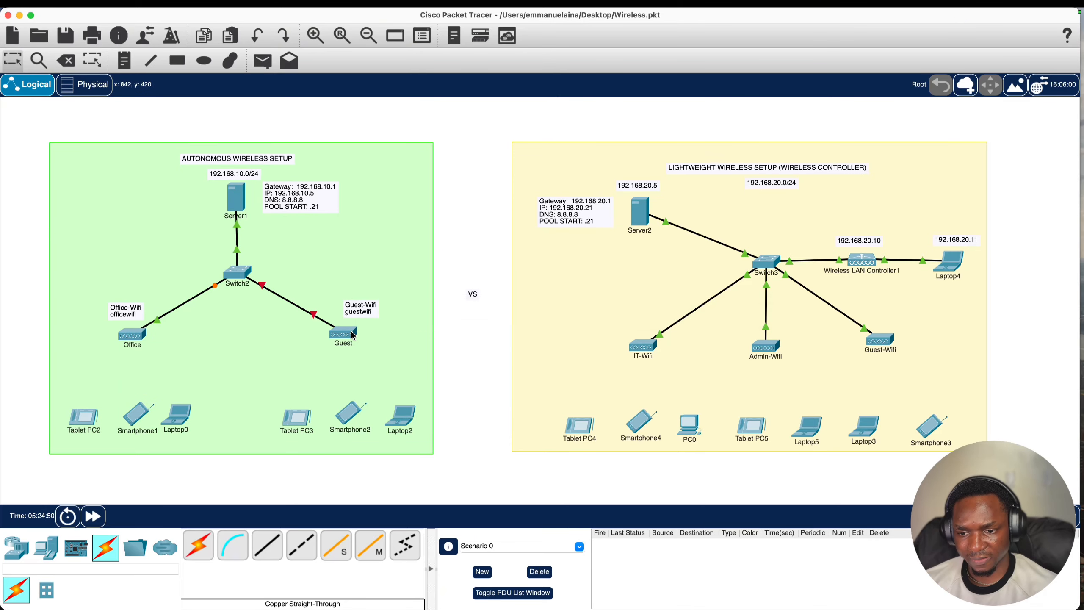
{"action": "left_click", "coordinate": [353, 336]}
{"action": "left_click", "coordinate": [538, 55]}
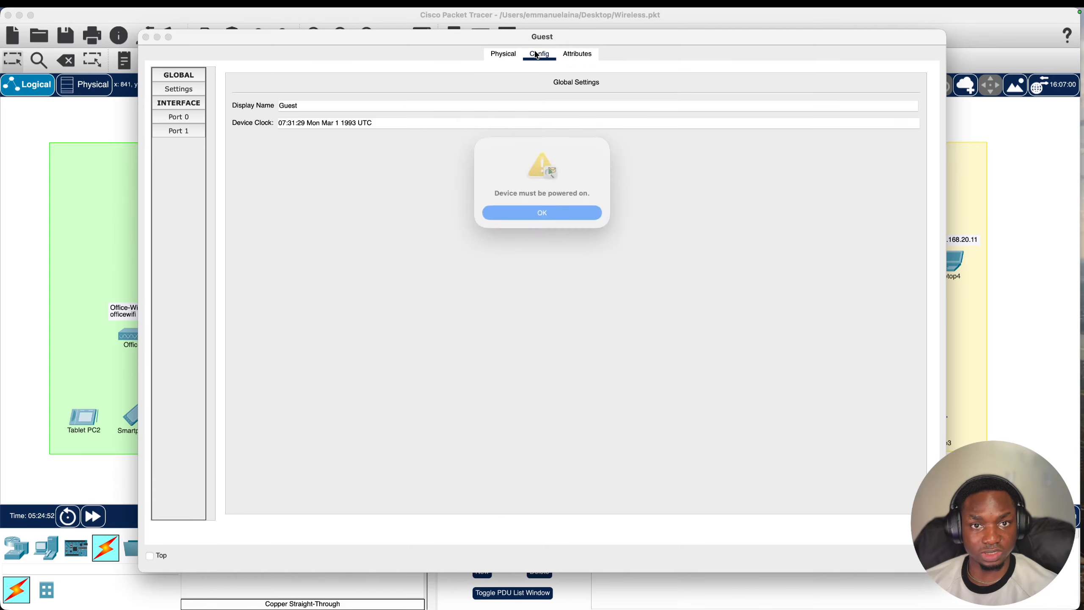
{"action": "left_click", "coordinate": [529, 214]}
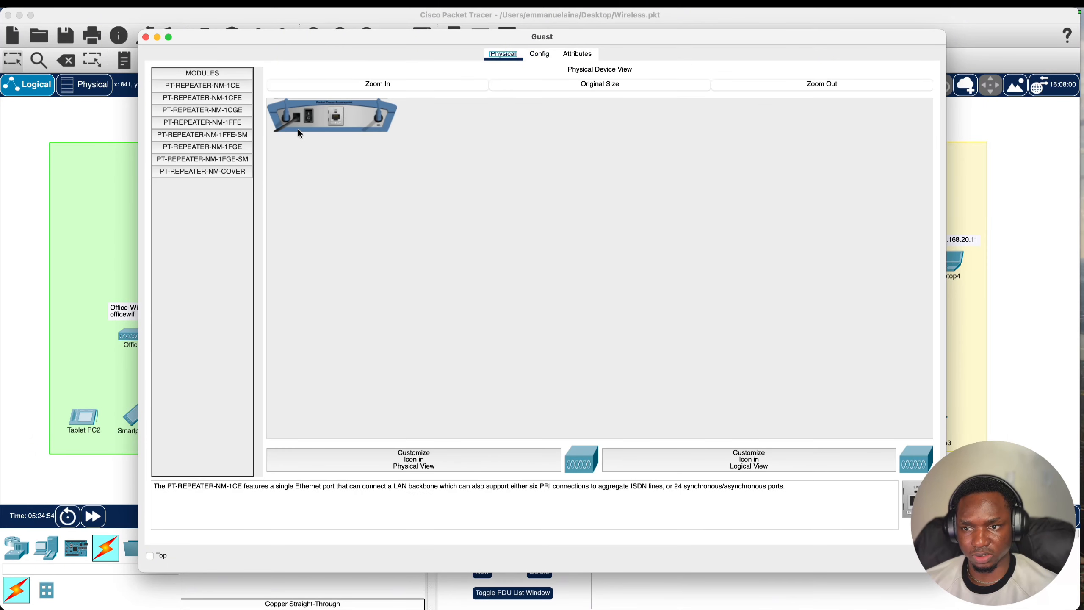
{"action": "left_click", "coordinate": [539, 54]}
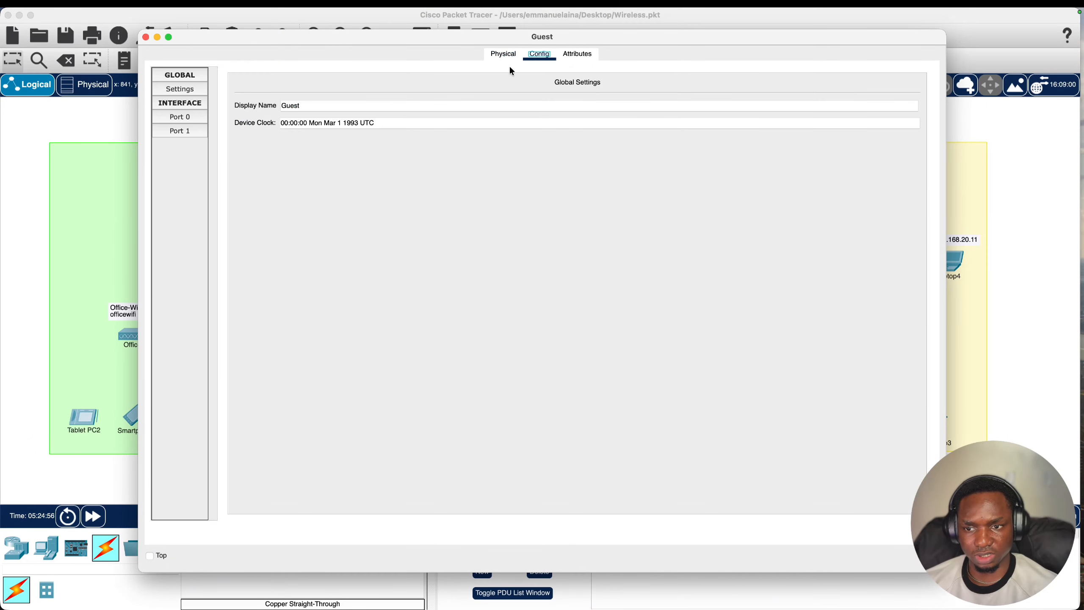
{"action": "left_click", "coordinate": [187, 129]}
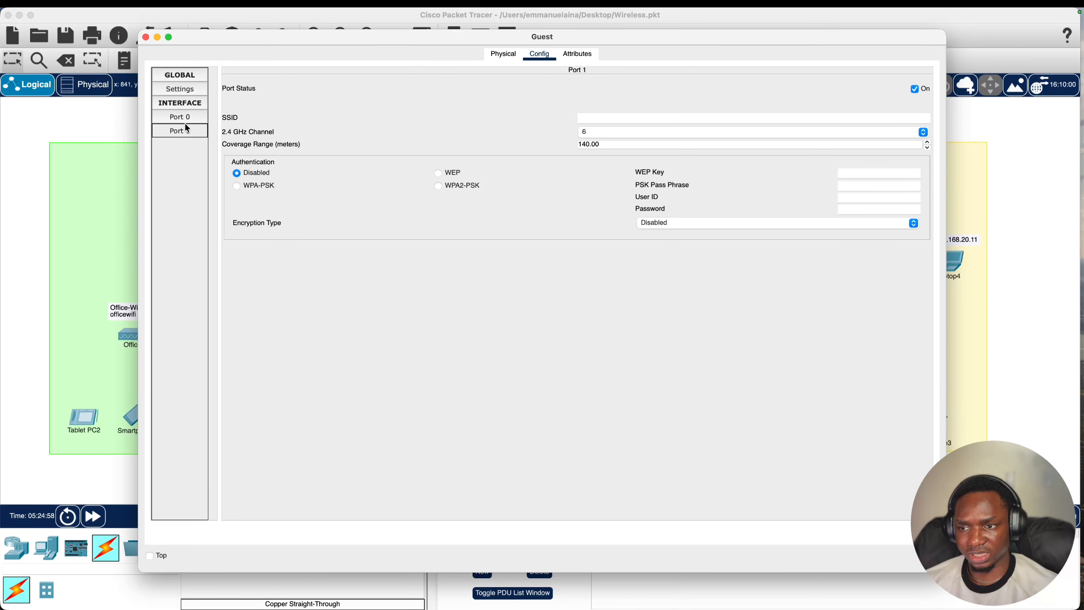
{"action": "left_click", "coordinate": [602, 118]}
{"action": "type", "text": "Guest-Wifi"}
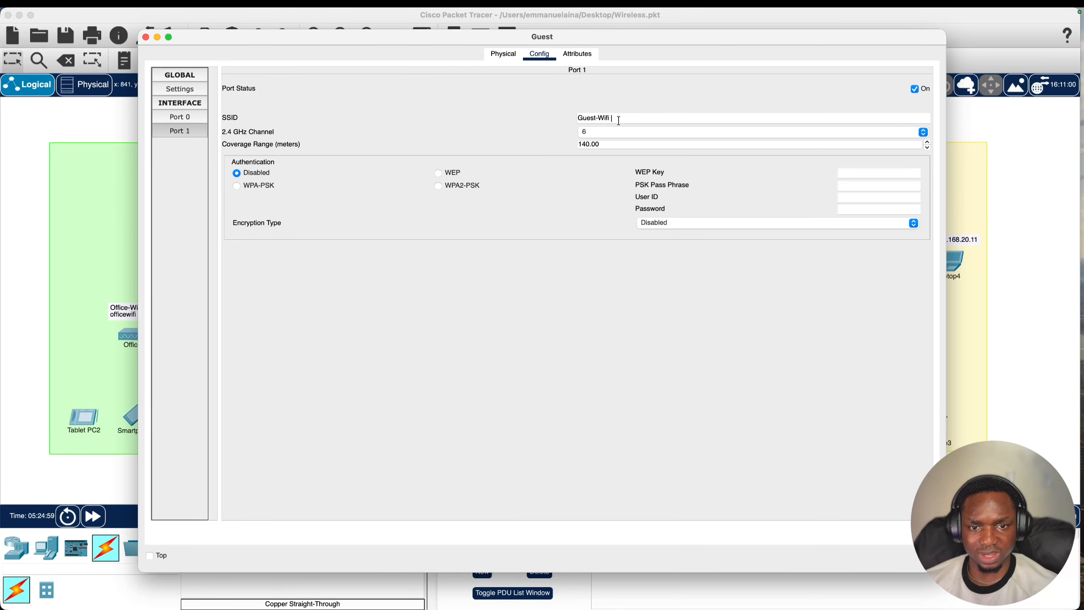
{"action": "key", "text": "BackSpace"}
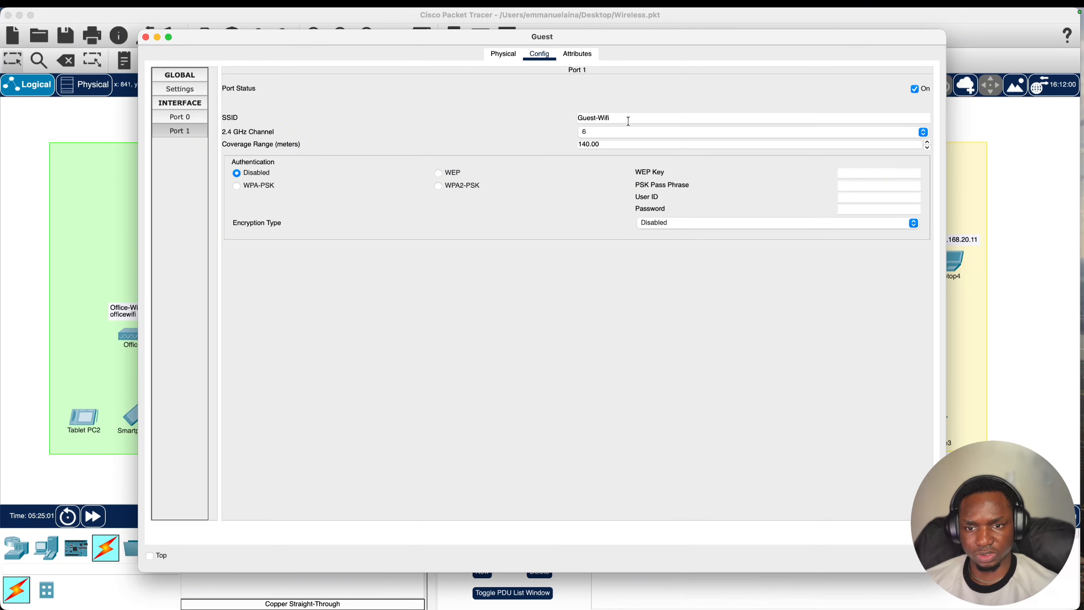
{"action": "left_click", "coordinate": [475, 188]}
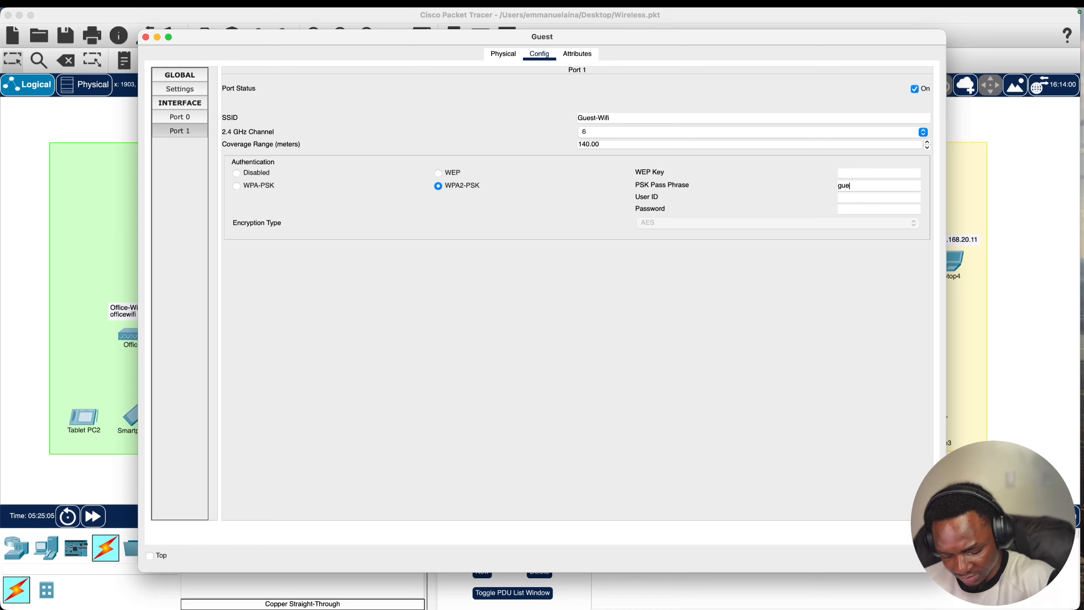
{"action": "type", "text": "guestwif"}
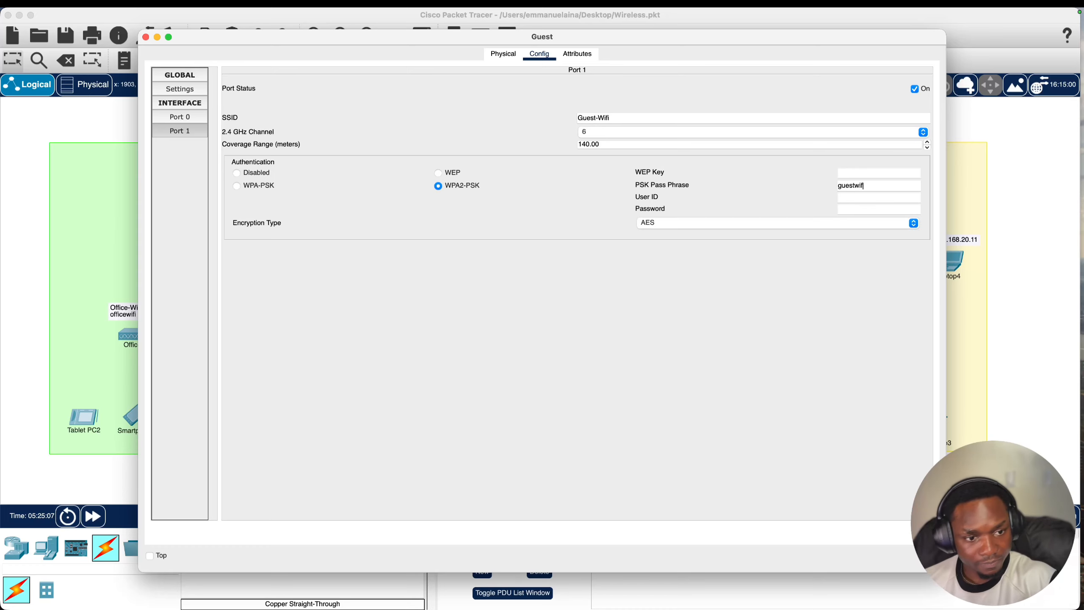
{"action": "type", "text": "i"}
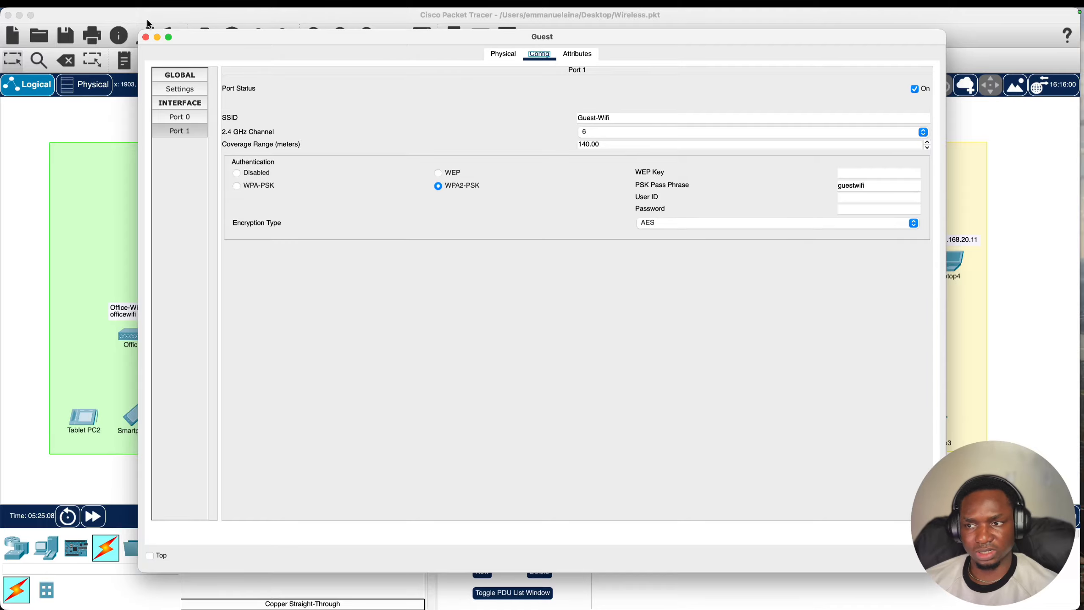
{"action": "left_click", "coordinate": [146, 38]}
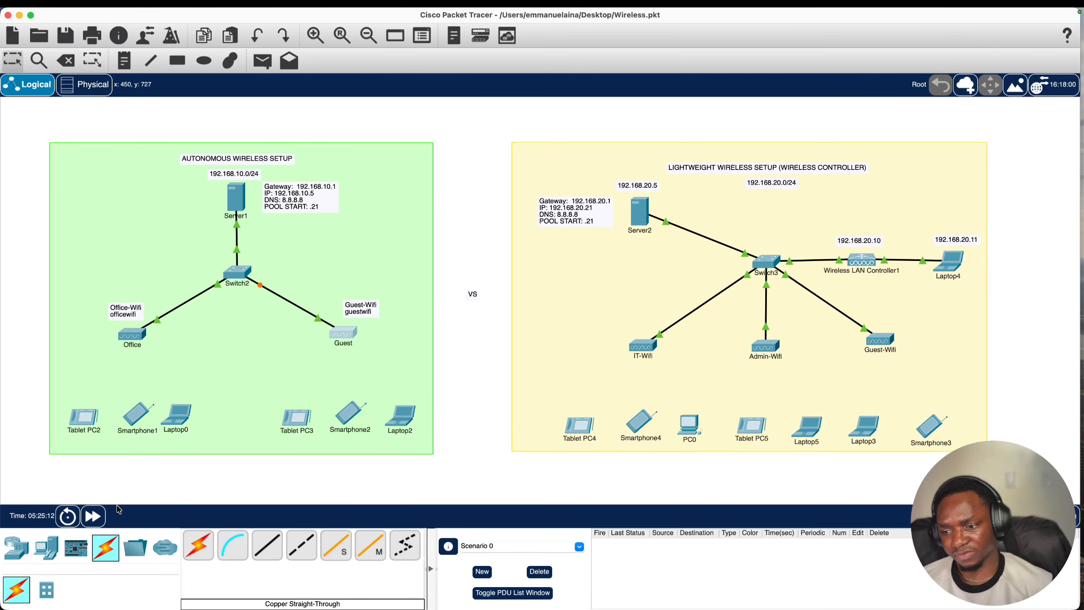
- Fast-forward simulation time so Switch2's links to the Office and Guest APs come up
{"action": "left_click", "coordinate": [93, 516]}
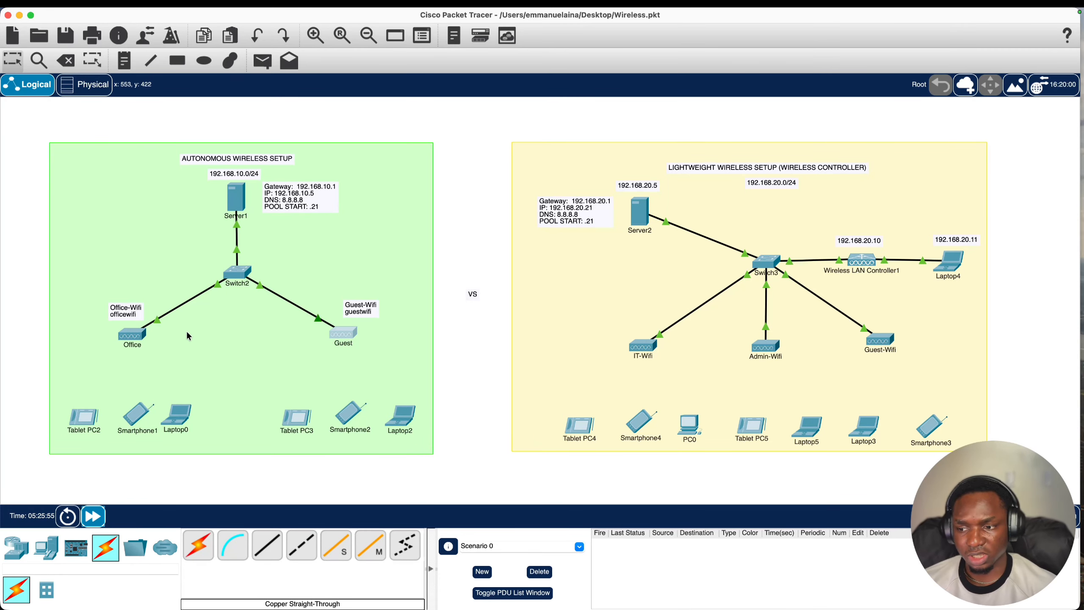
{"action": "mouse_move", "coordinate": [94, 419]}
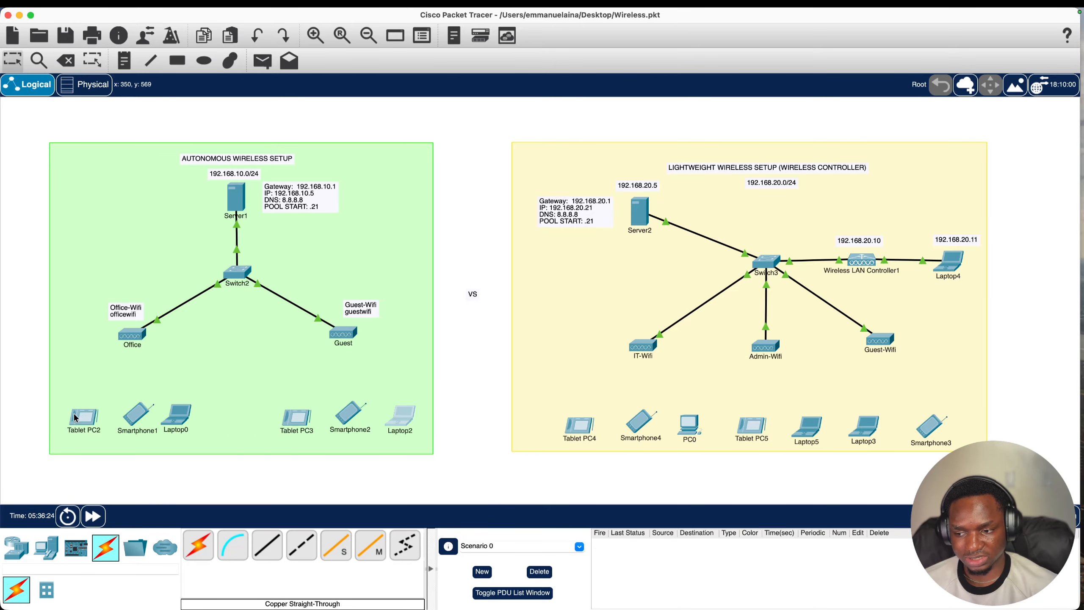
- Set Tablet PC2's Wireless0 to SSID Office-Wifi with WPA2-PSK and its passphrase, then fast-forward time
{"action": "left_click", "coordinate": [89, 421]}
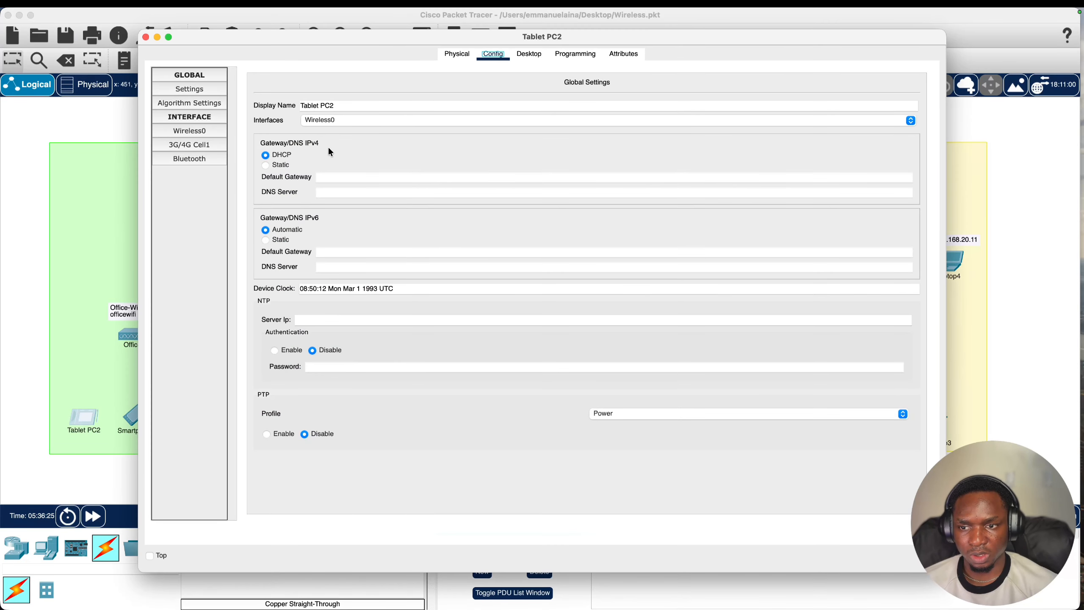
{"action": "left_click", "coordinate": [521, 55]}
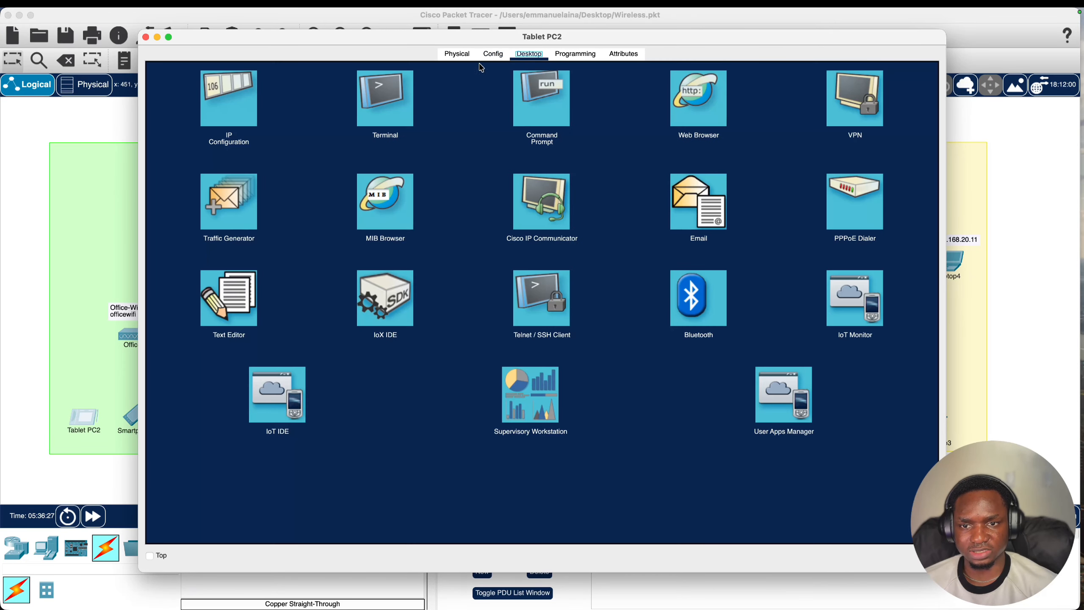
{"action": "left_click", "coordinate": [493, 54]}
{"action": "left_click", "coordinate": [191, 131]}
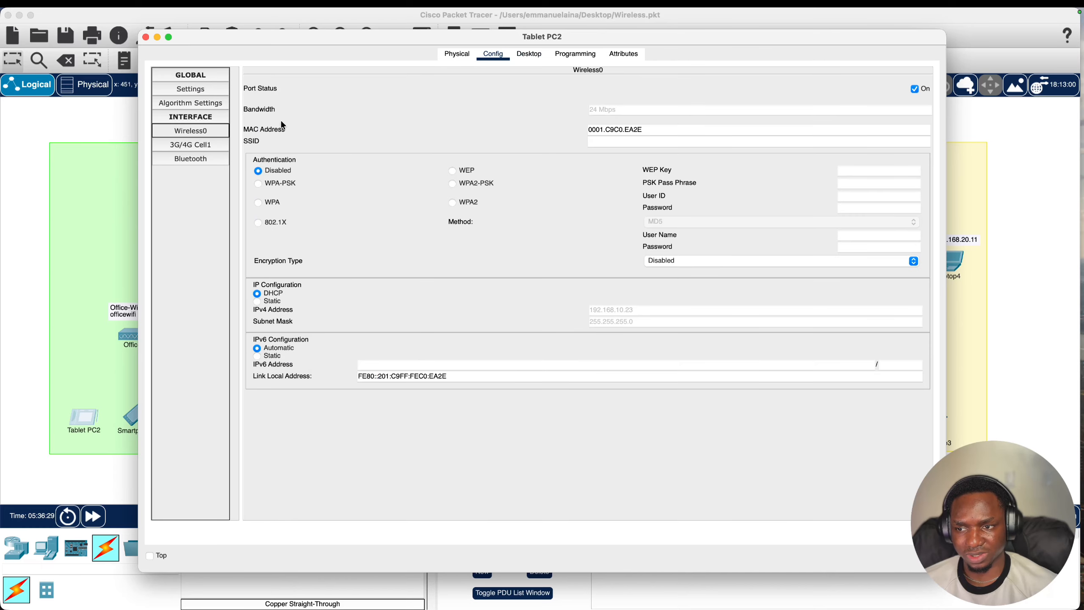
{"action": "left_click", "coordinate": [675, 143]}
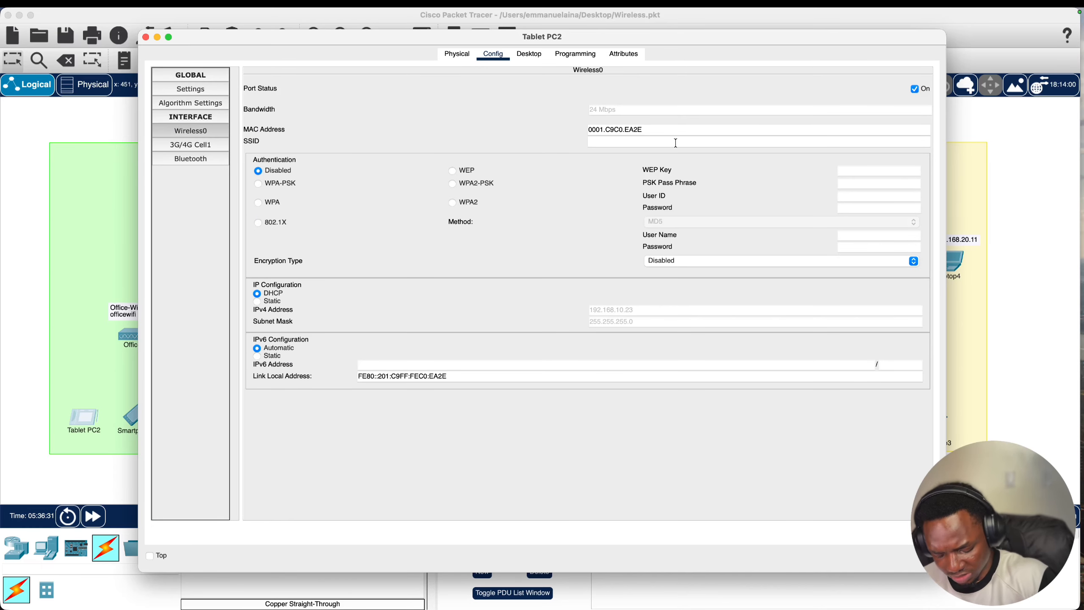
{"action": "type", "text": "Office"}
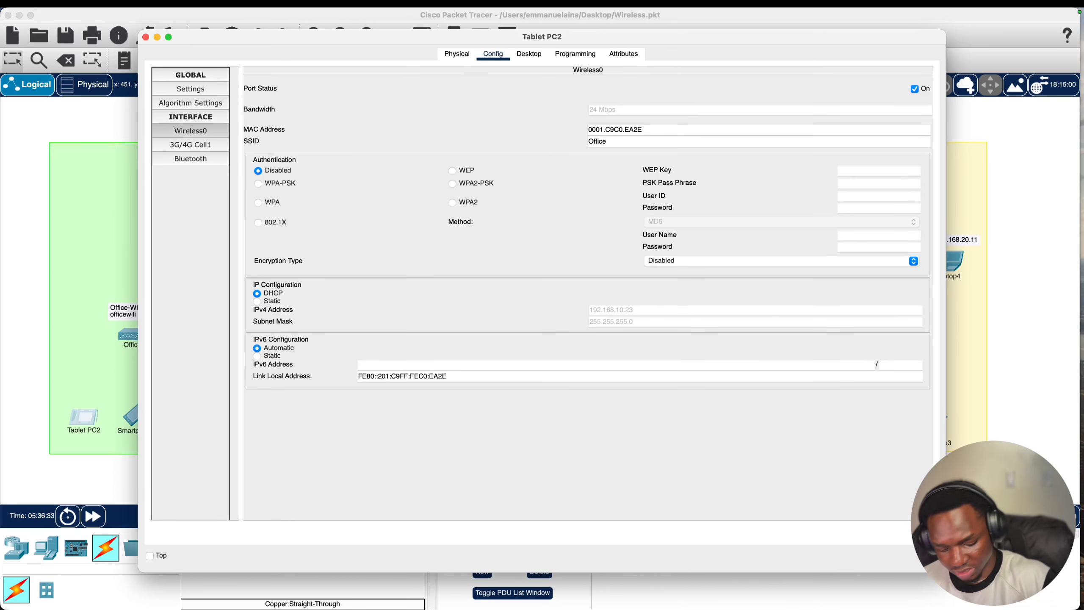
{"action": "type", "text": "-Wifi"}
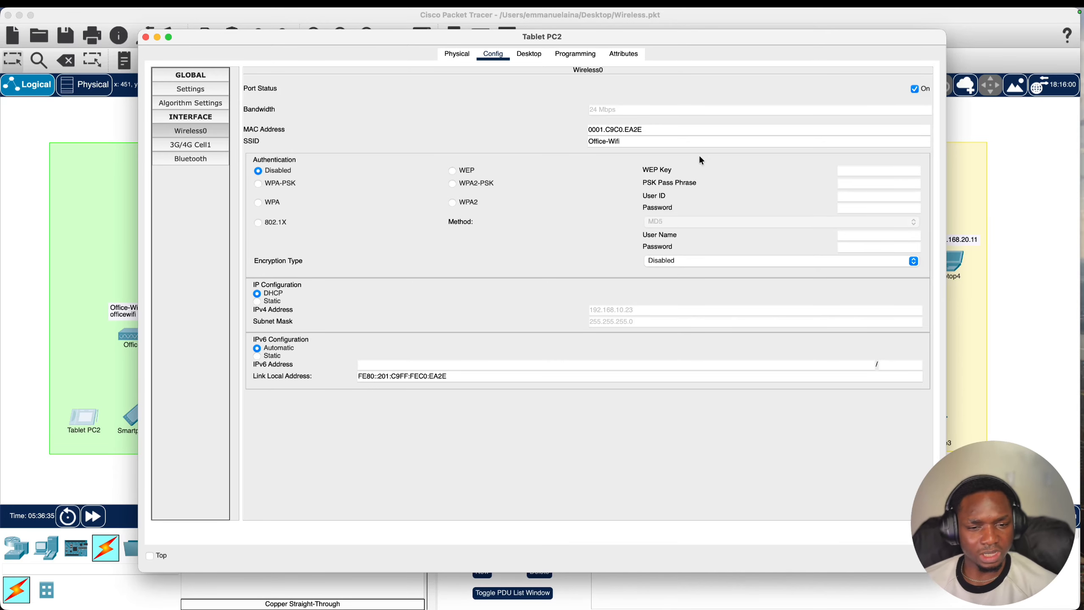
{"action": "left_click", "coordinate": [469, 185]}
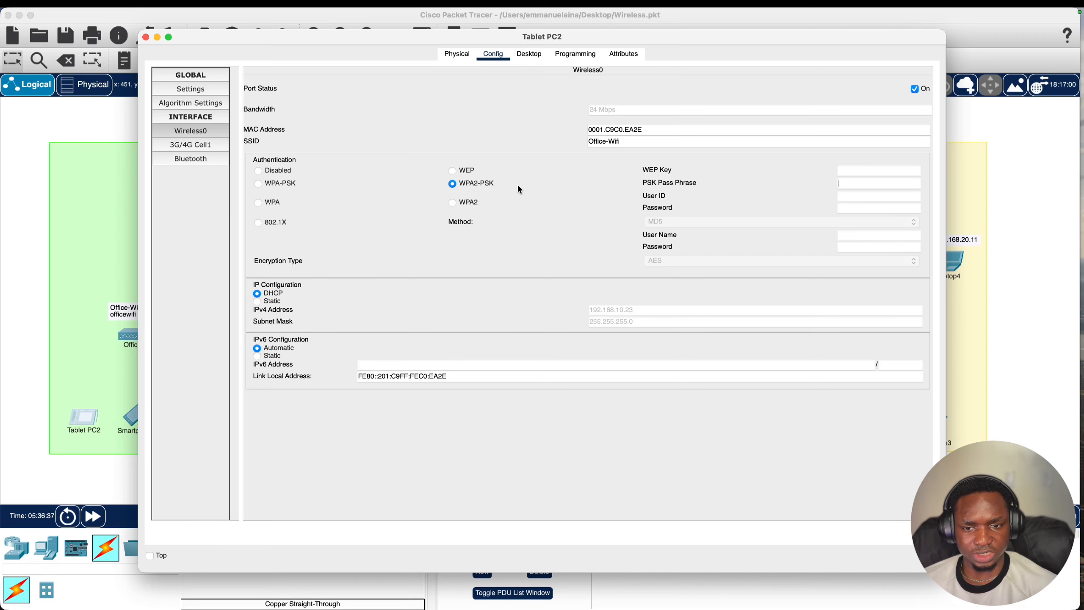
{"action": "left_click", "coordinate": [846, 183]}
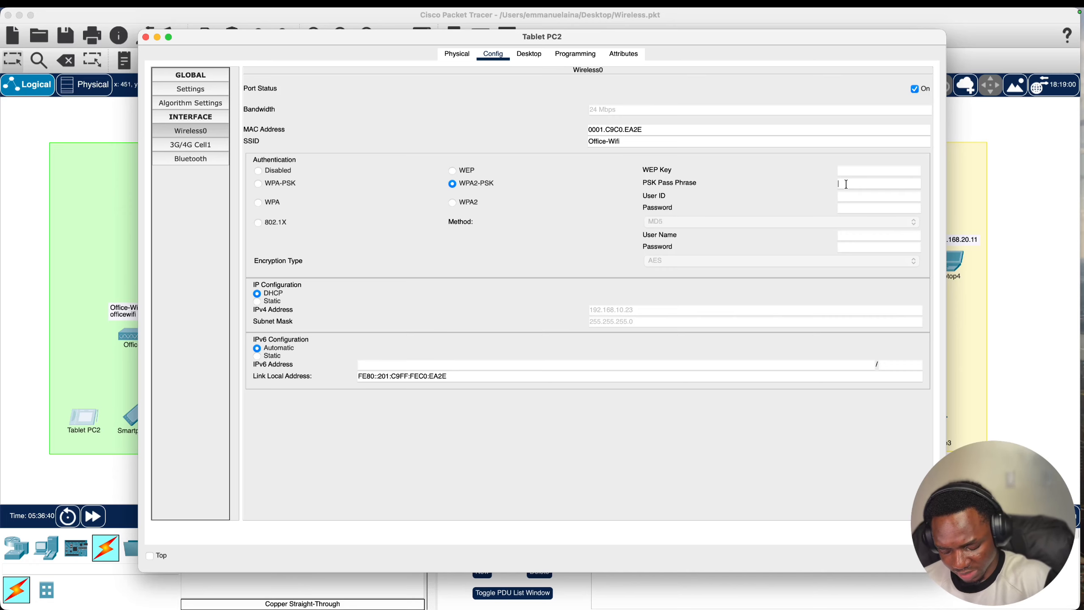
{"action": "type", "text": "officewifi"}
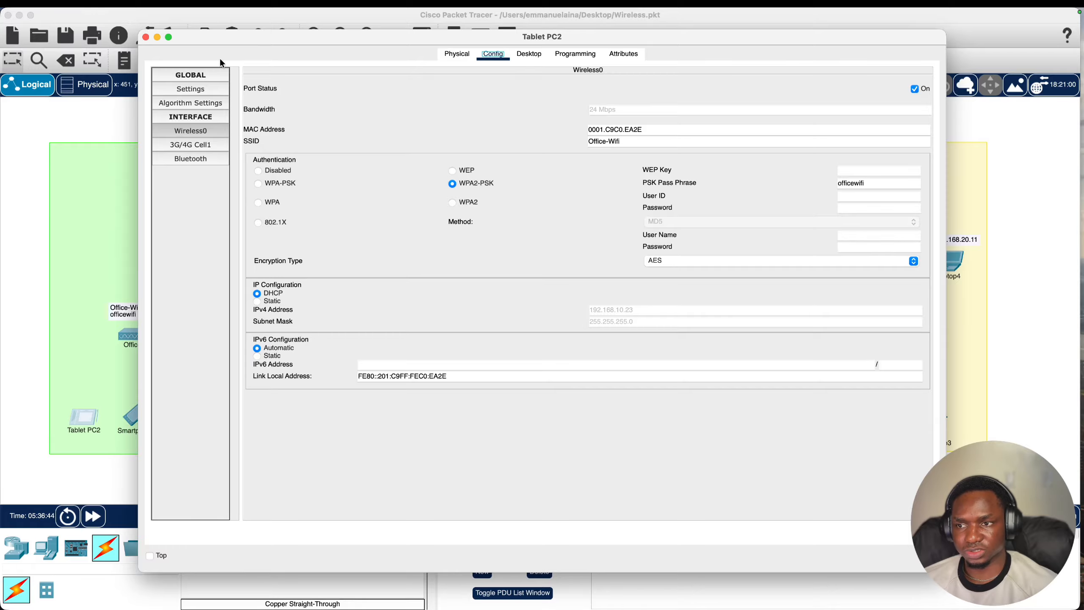
{"action": "left_click", "coordinate": [146, 37]}
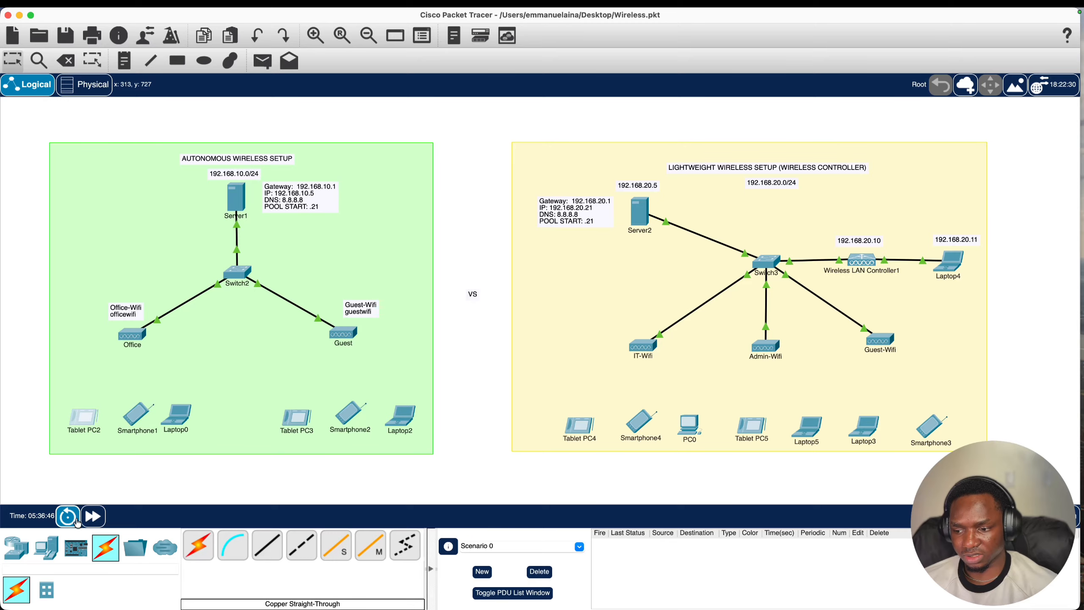
{"action": "left_click", "coordinate": [93, 516]}
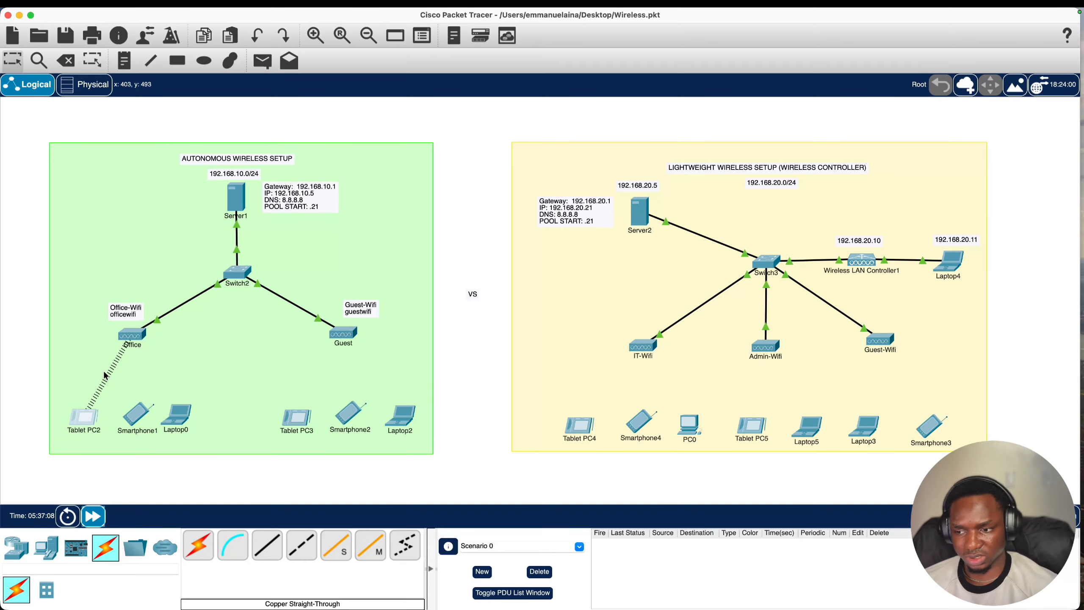
- Reopen Tablet PC2's wireless settings to confirm the Office-Wifi network name
{"action": "left_click", "coordinate": [79, 425]}
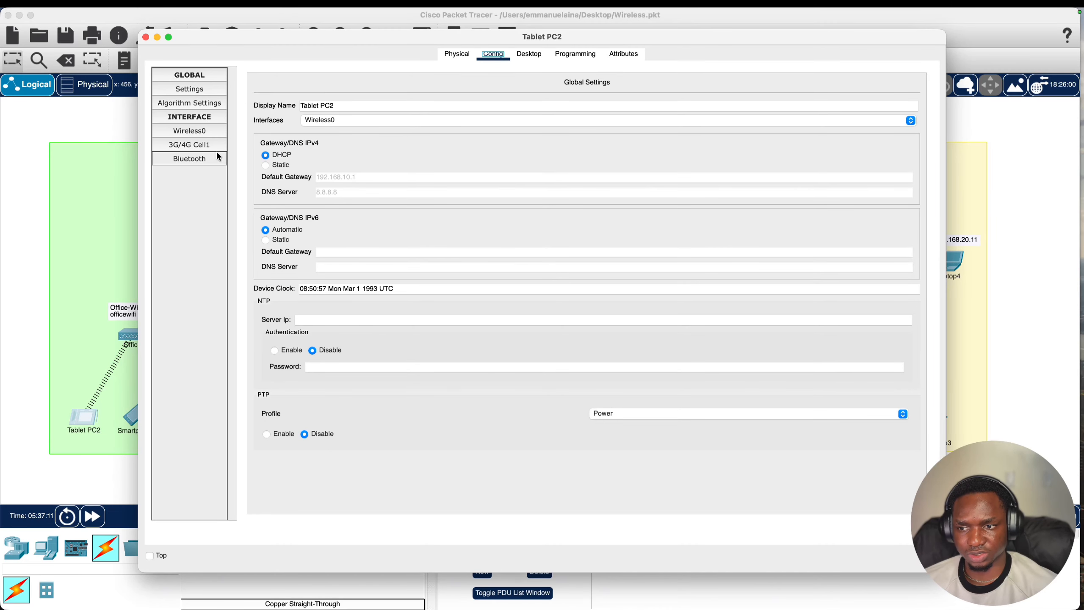
{"action": "left_click", "coordinate": [206, 132]}
{"action": "triple_click", "coordinate": [641, 141]}
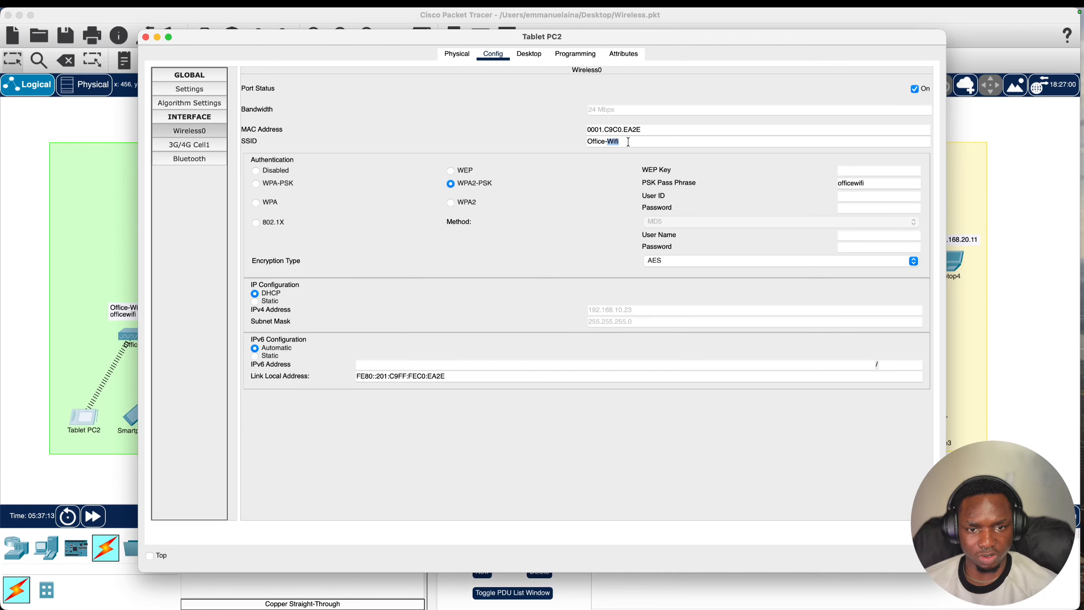
{"action": "left_click", "coordinate": [146, 38]}
- Replace Laptop0's Default SSID with Office-Wifi and secure it with WPA2-PSK and the passphrase
{"action": "left_click", "coordinate": [192, 420]}
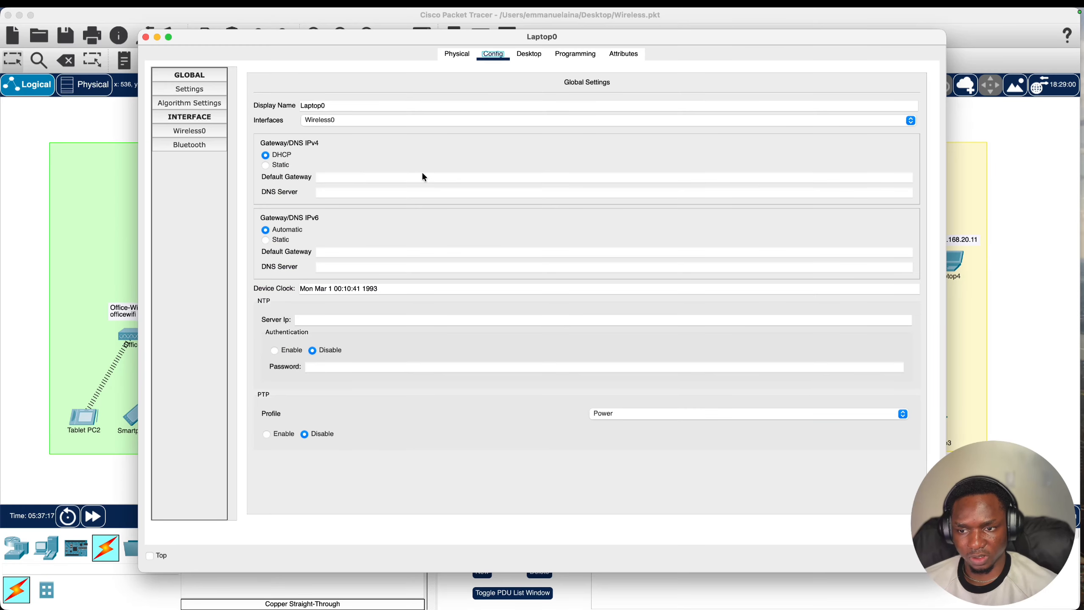
{"action": "left_click", "coordinate": [529, 54]}
{"action": "left_click", "coordinate": [492, 54]}
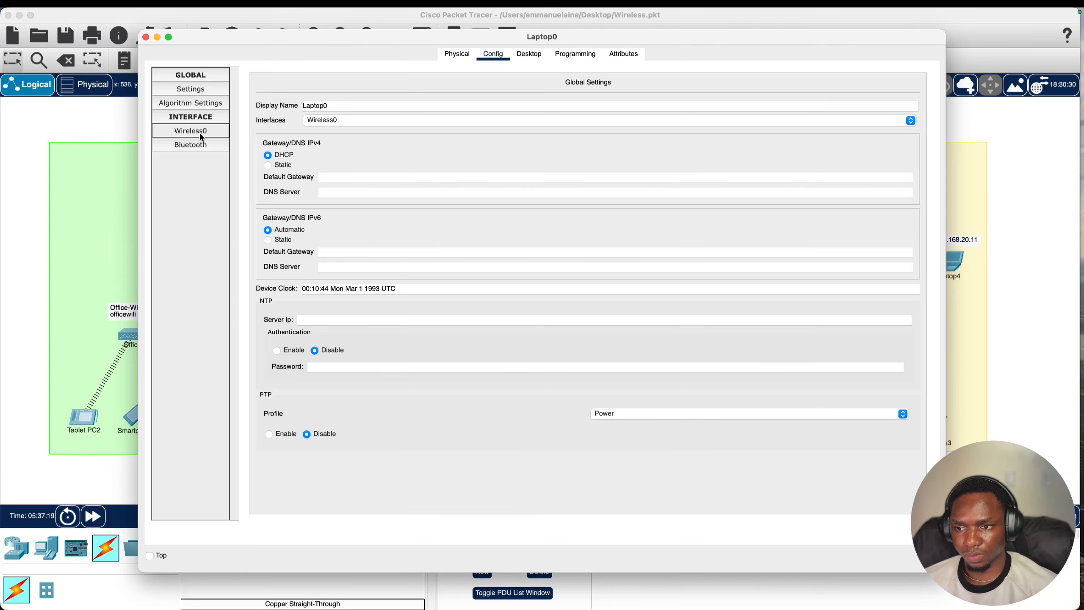
{"action": "left_click", "coordinate": [190, 131]}
{"action": "double_click", "coordinate": [639, 141]}
{"action": "type", "text": "Office-Wifi"}
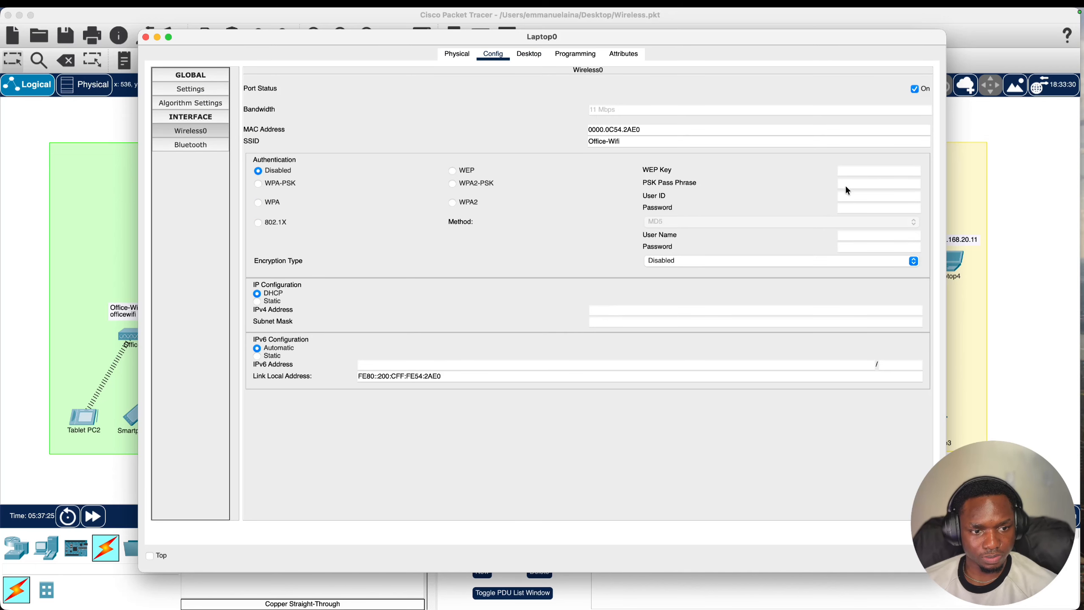
{"action": "left_click", "coordinate": [474, 183]}
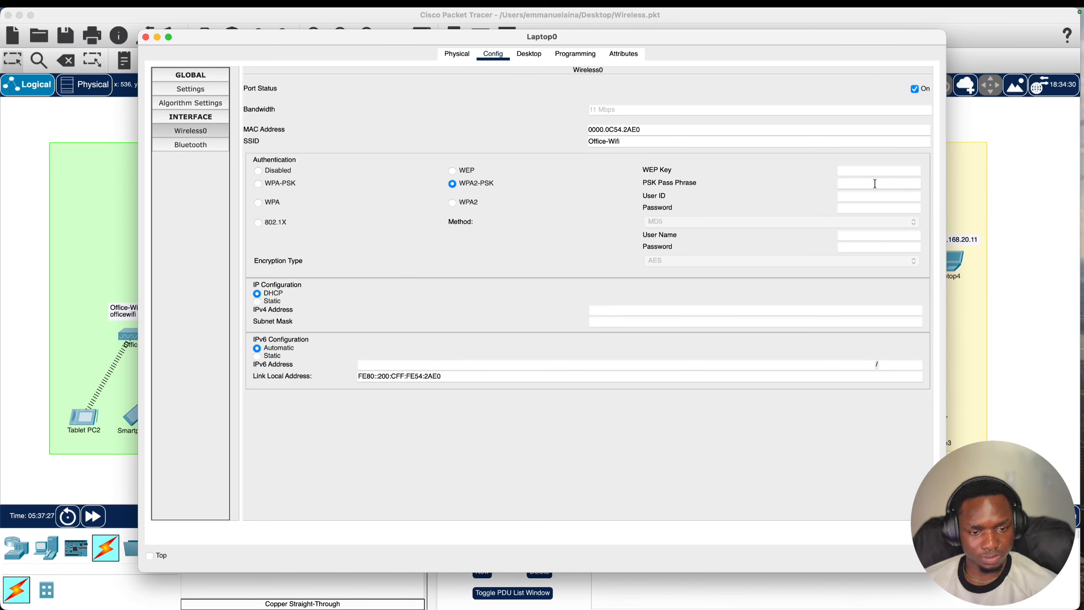
{"action": "type", "text": "officewifi"}
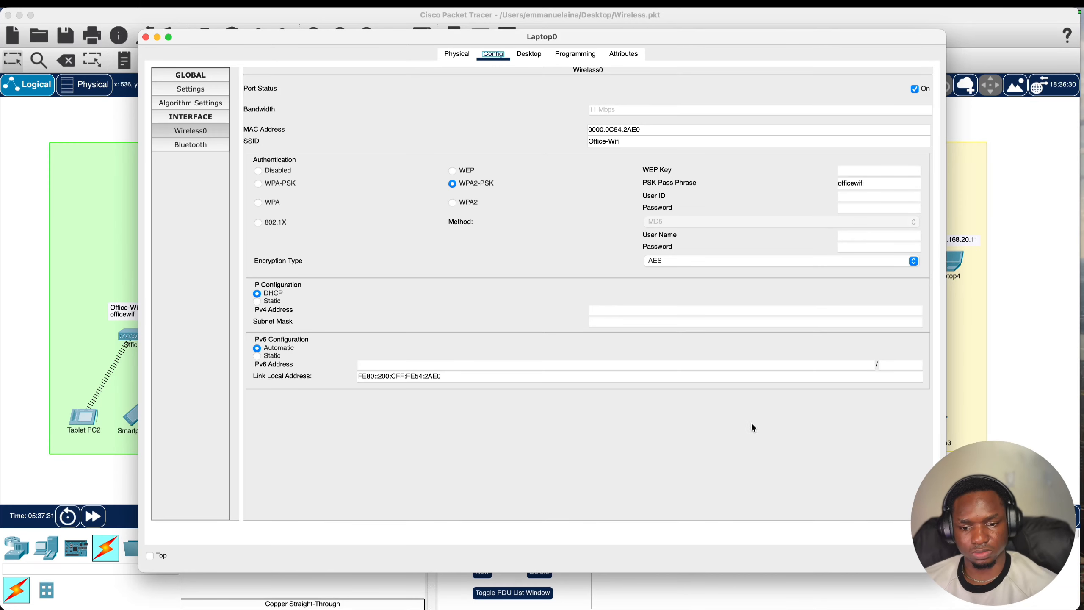
{"action": "left_click", "coordinate": [145, 38]}
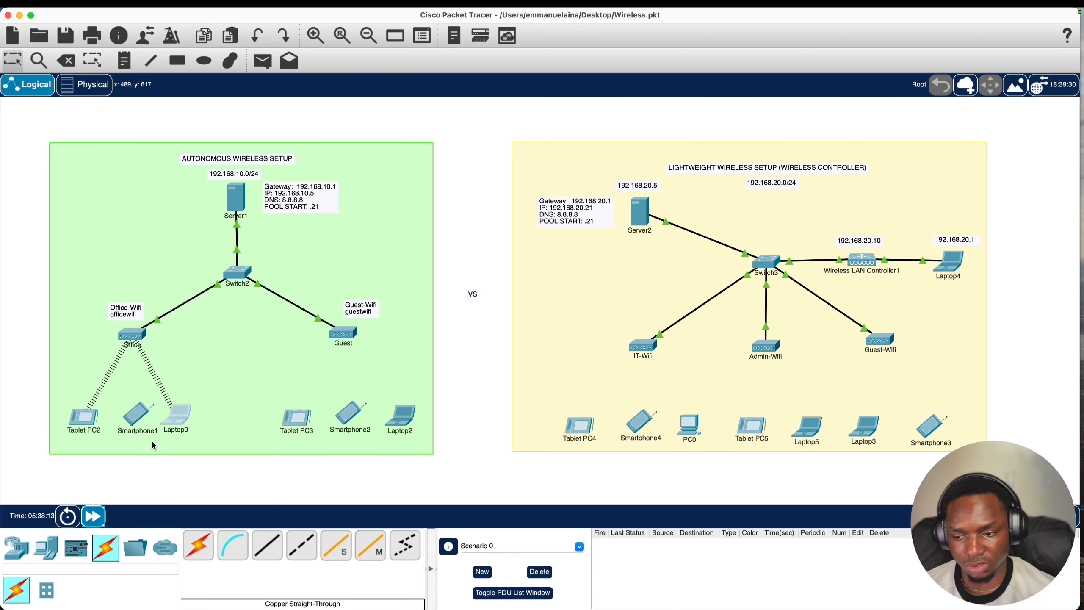
{"action": "left_click", "coordinate": [85, 416]}
{"action": "left_click", "coordinate": [529, 54]}
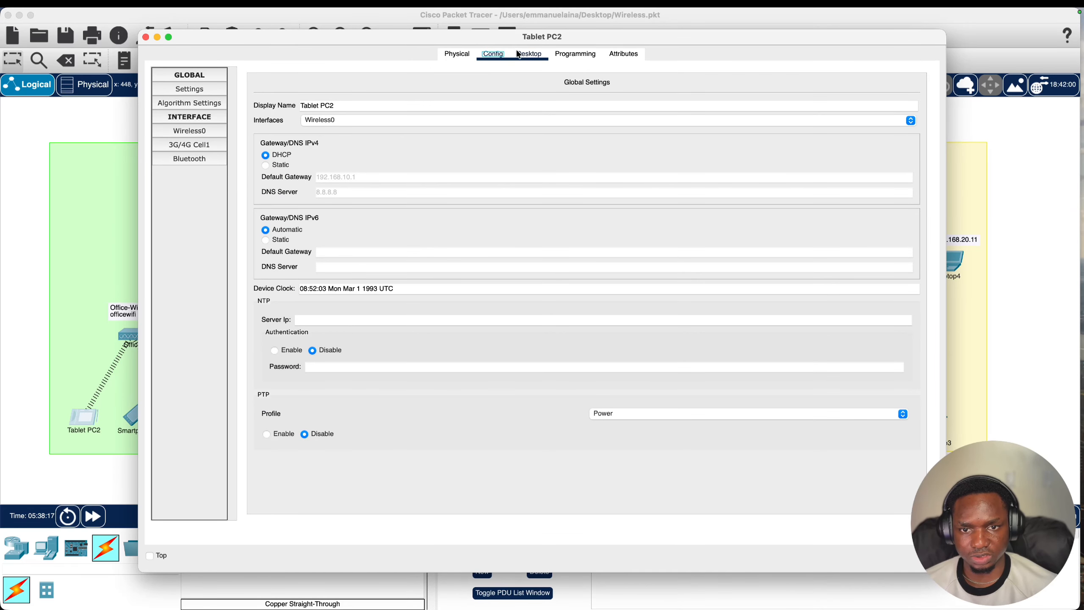
{"action": "left_click", "coordinate": [210, 96]}
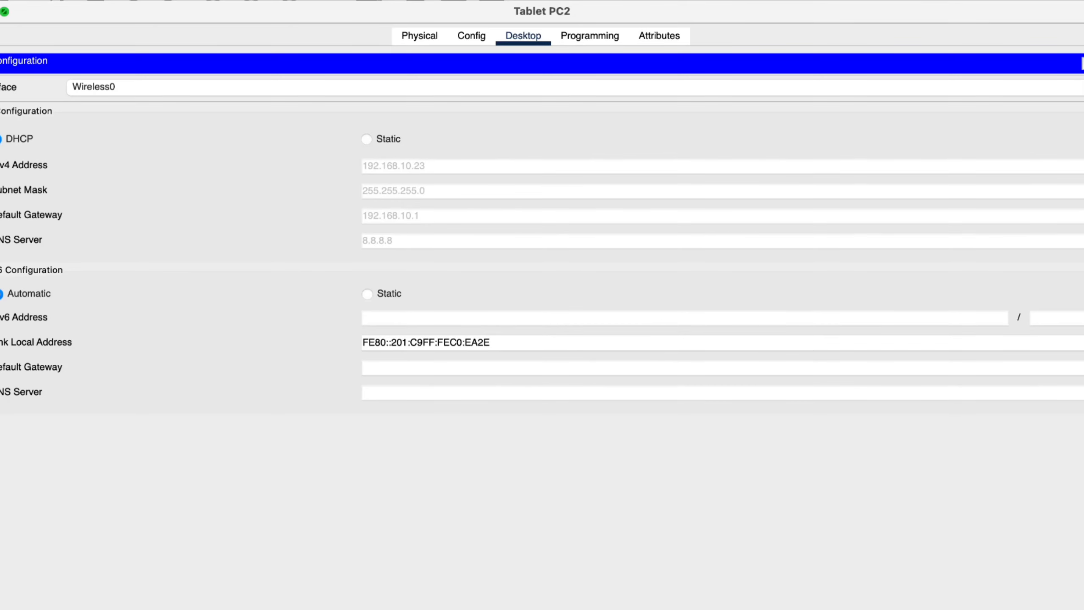
{"action": "left_click", "coordinate": [0, 12]}
{"action": "left_click", "coordinate": [24, 555]}
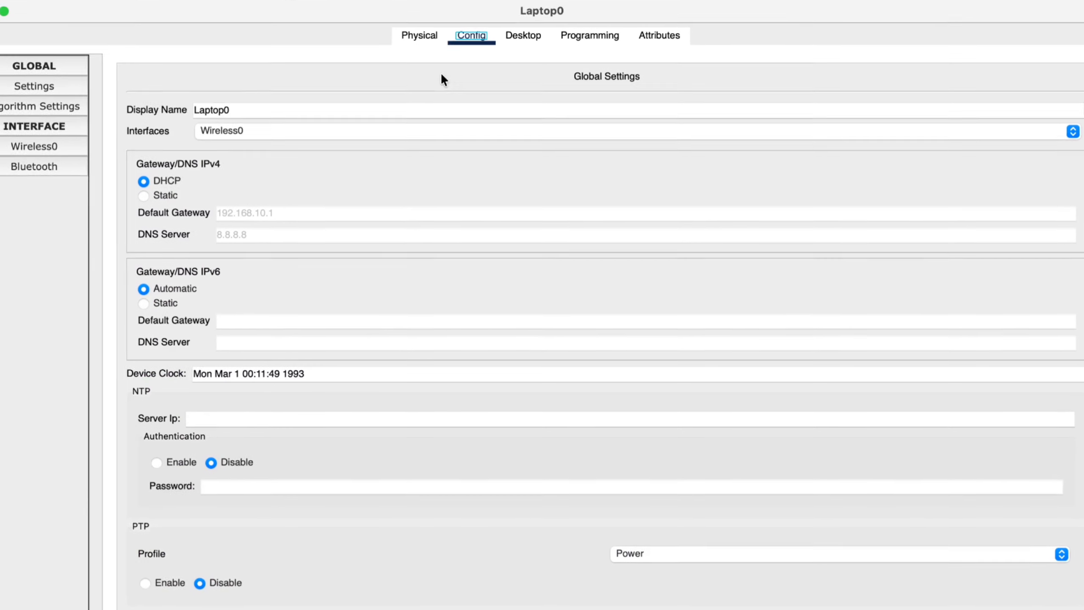
{"action": "left_click", "coordinate": [430, 27]}
{"action": "left_click", "coordinate": [475, 39]}
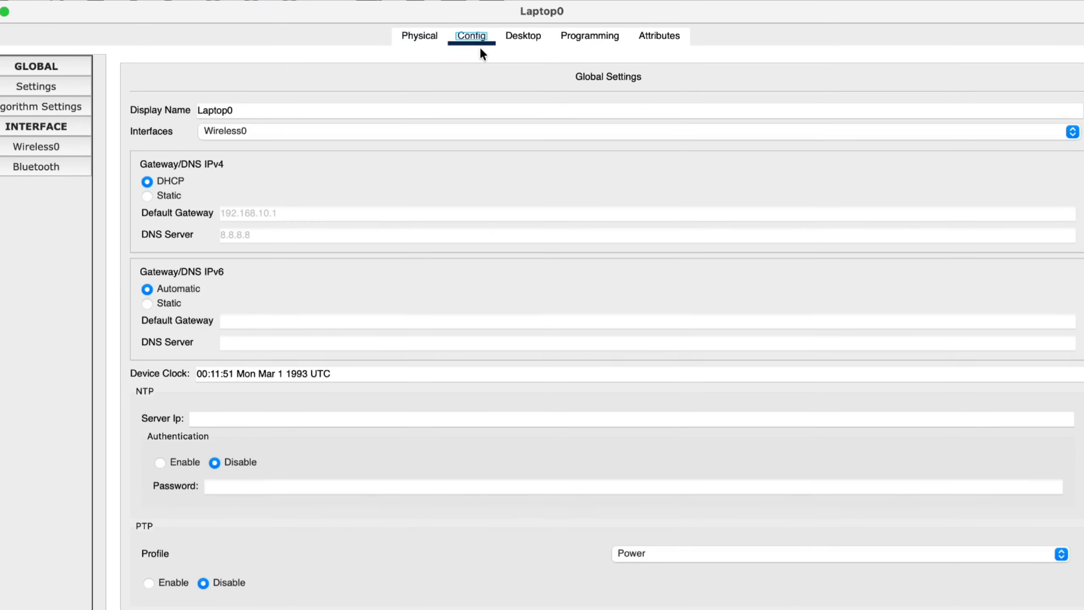
{"action": "left_click", "coordinate": [536, 38]}
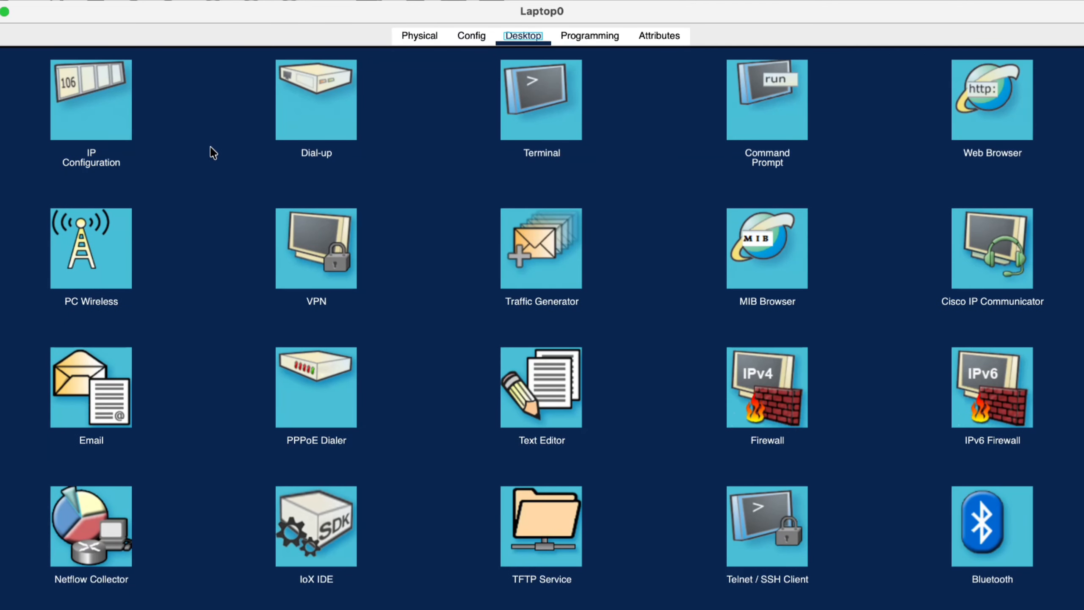
{"action": "left_click", "coordinate": [110, 125]}
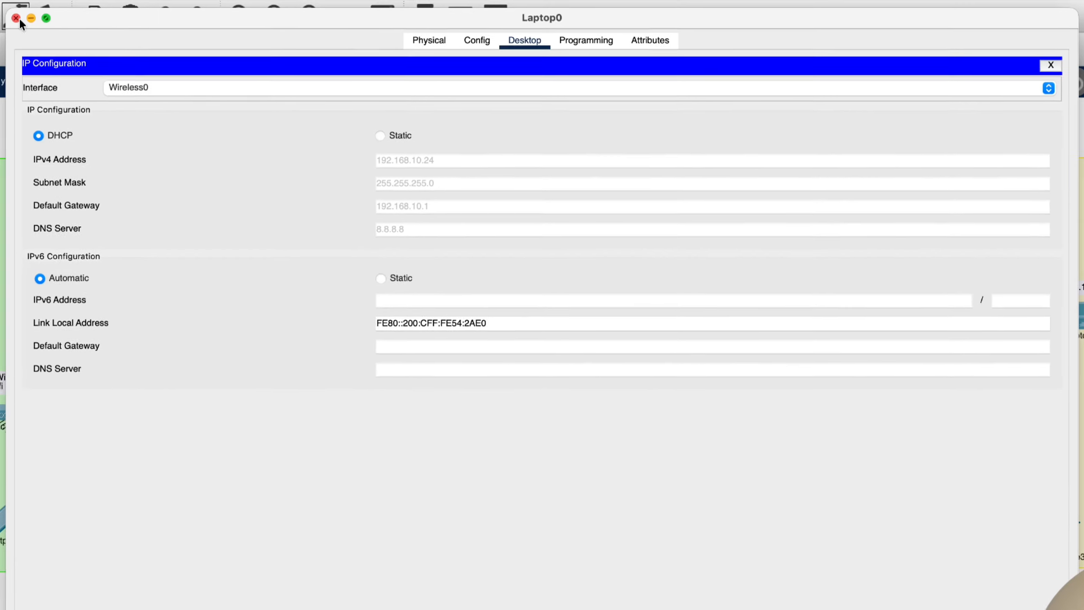
{"action": "left_click", "coordinate": [16, 18]}
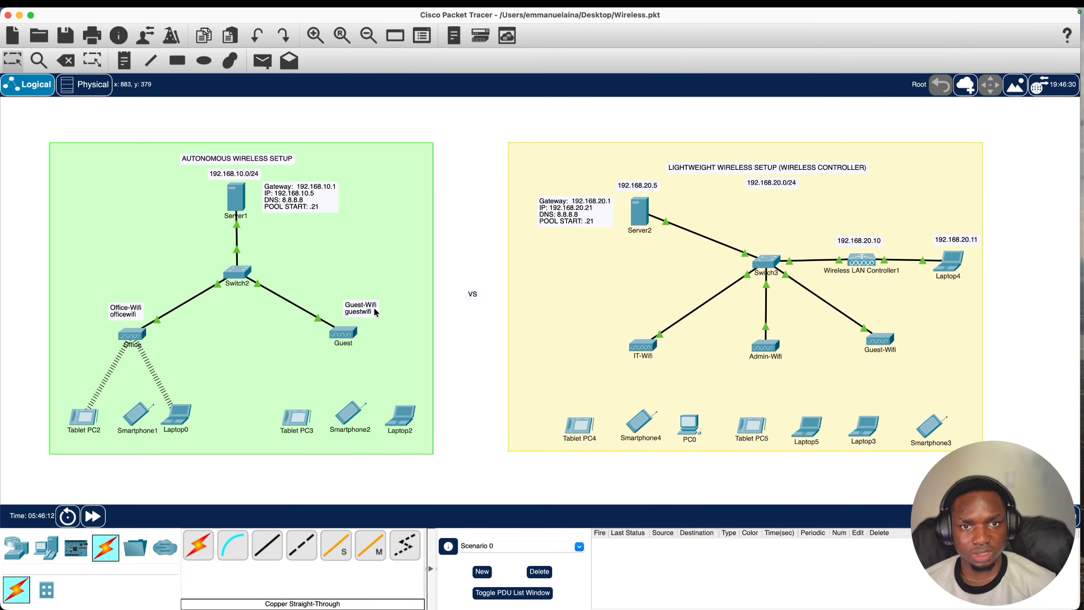
- Copy Guest-Wifi from the note and set Tablet PC3 to that SSID with WPA2-PSK and its passphrase
{"action": "double_click", "coordinate": [358, 312]}
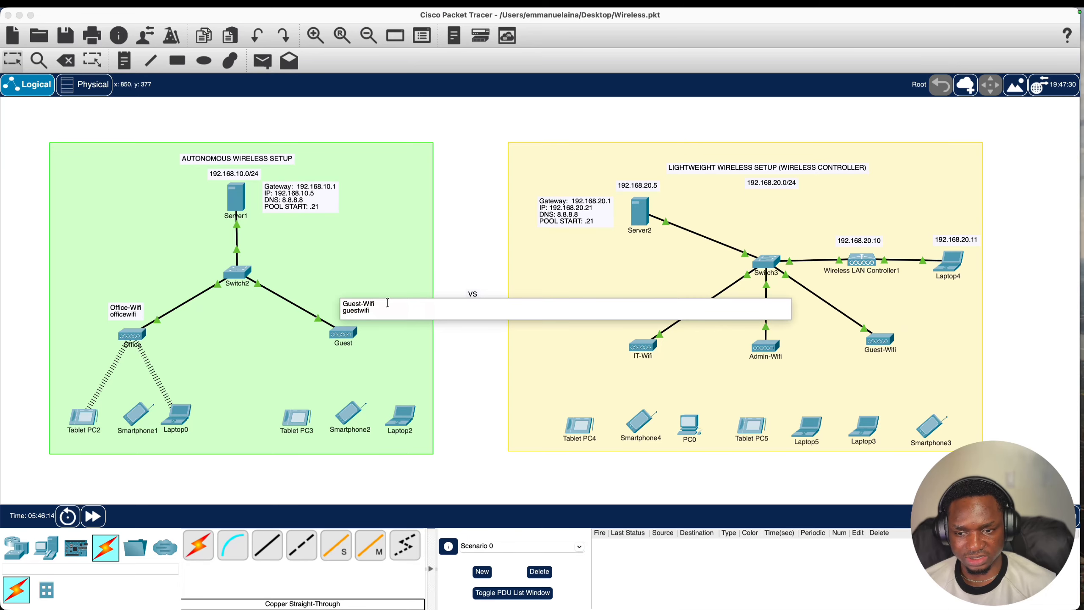
{"action": "left_click_drag", "start_coordinate": [375, 304], "coordinate": [331, 305]}
{"action": "key", "text": "super+c"}
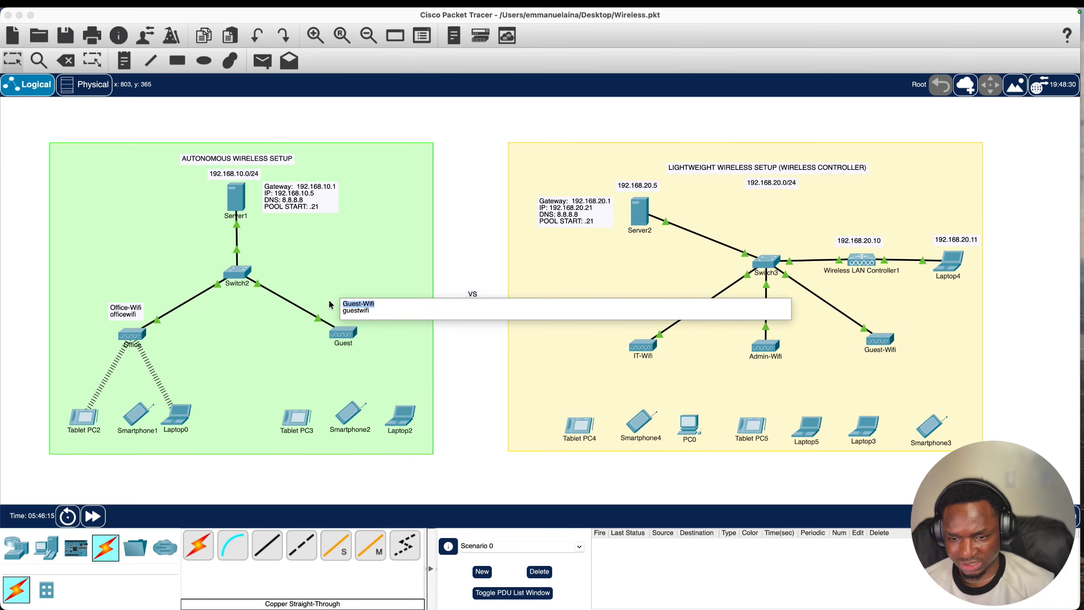
{"action": "left_click", "coordinate": [299, 419]}
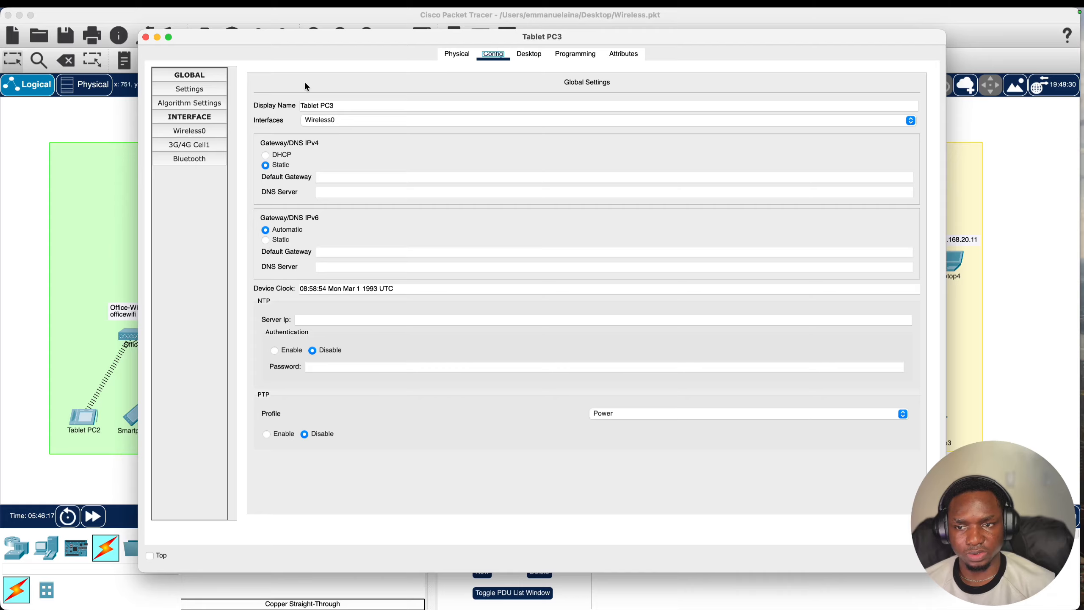
{"action": "left_click", "coordinate": [205, 134]}
{"action": "left_click", "coordinate": [623, 142]}
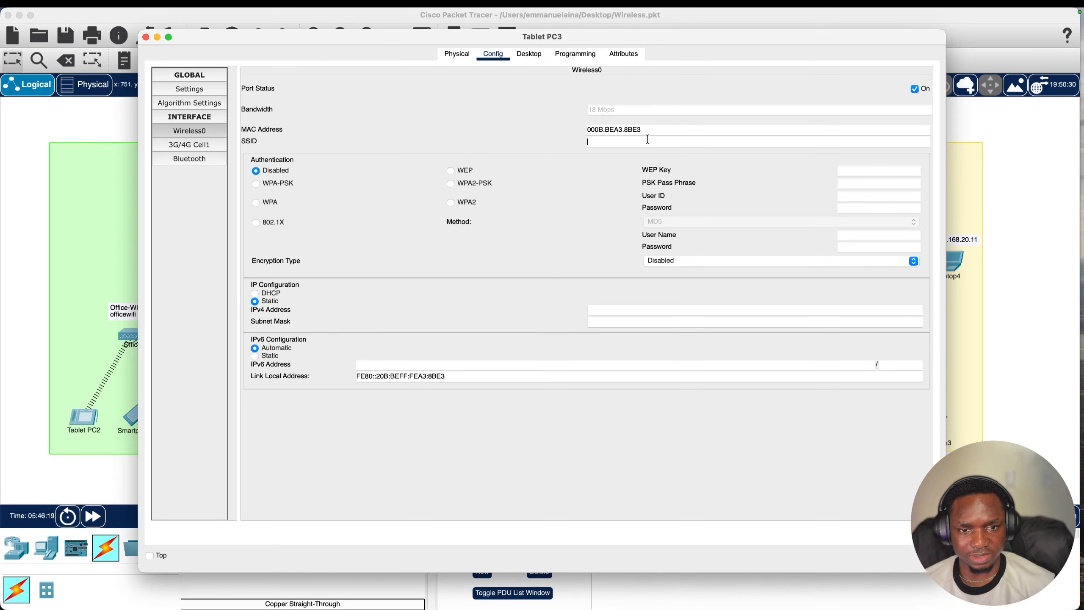
{"action": "key", "text": "super+v"}
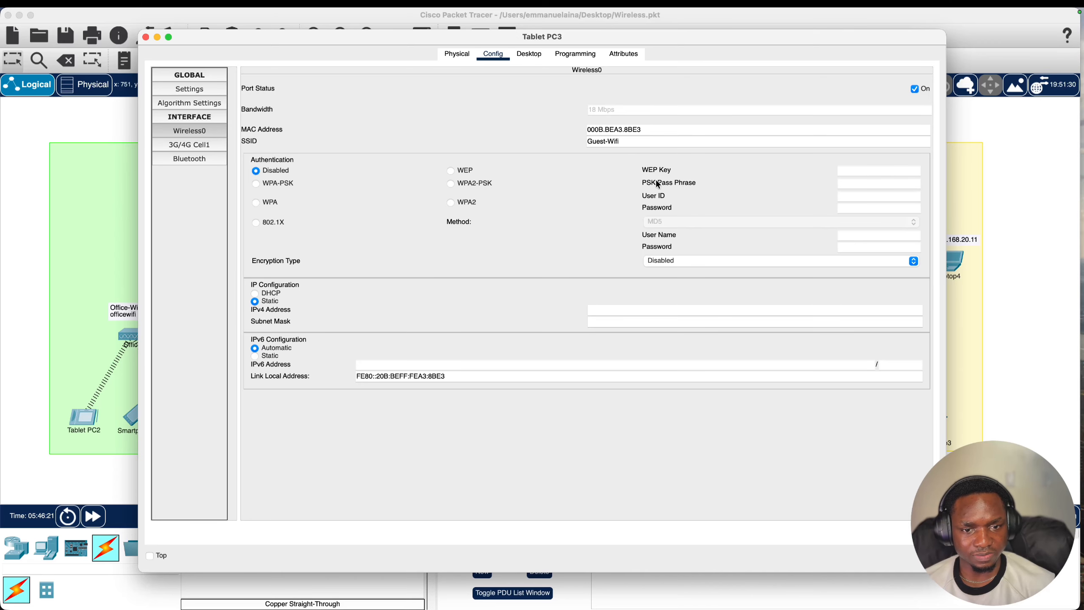
{"action": "left_click", "coordinate": [472, 185]}
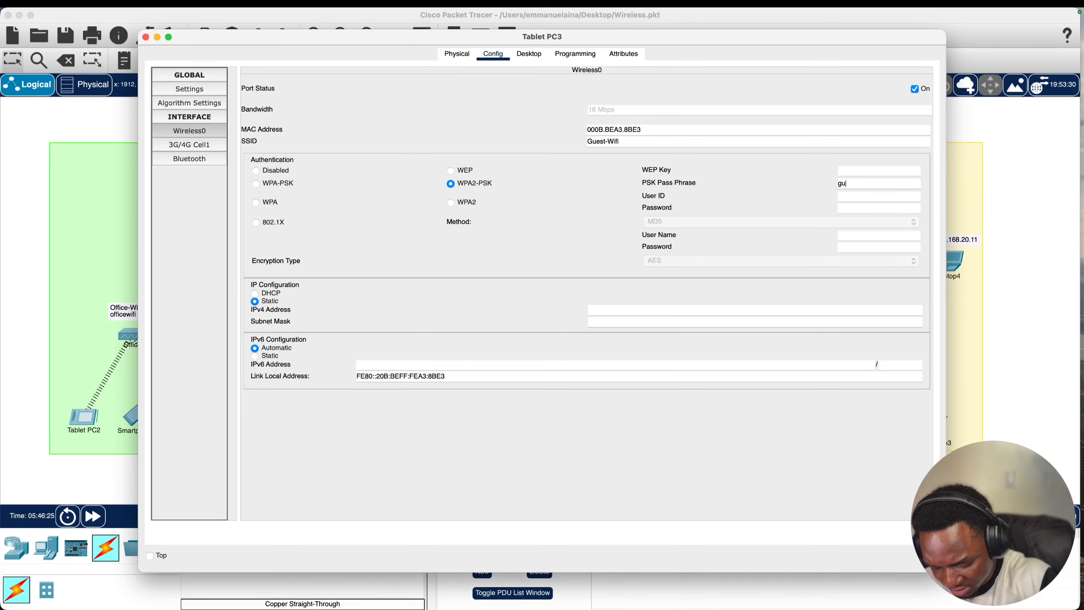
{"action": "type", "text": "guestwifi"}
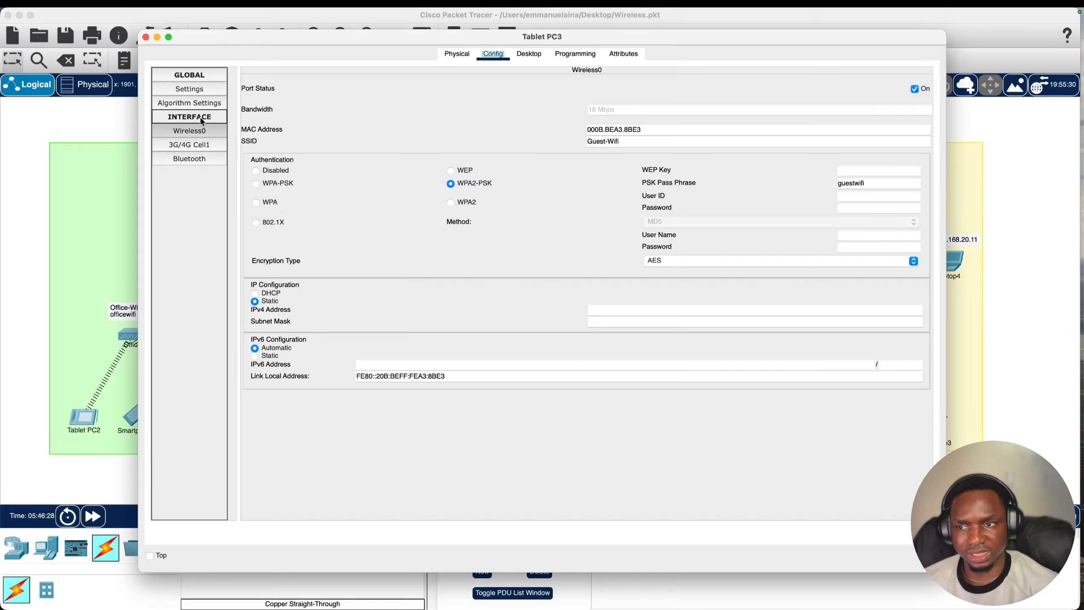
{"action": "left_click", "coordinate": [145, 38]}
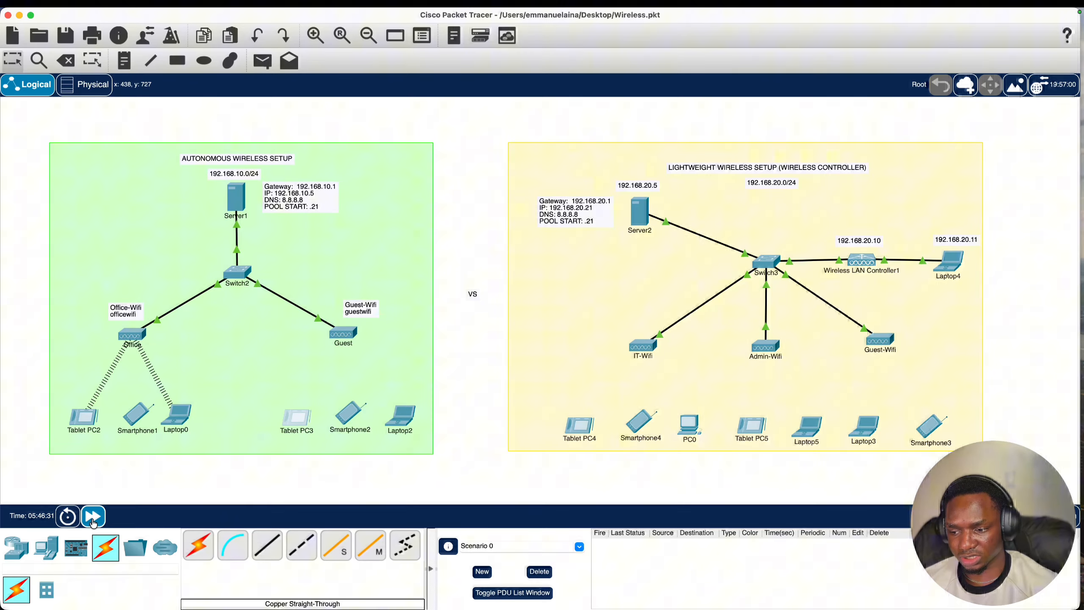
- Fast-forward simulation time twice so Tablet PC3 links to the Guest access point
{"action": "left_click", "coordinate": [98, 516]}
{"action": "left_click", "coordinate": [104, 517]}
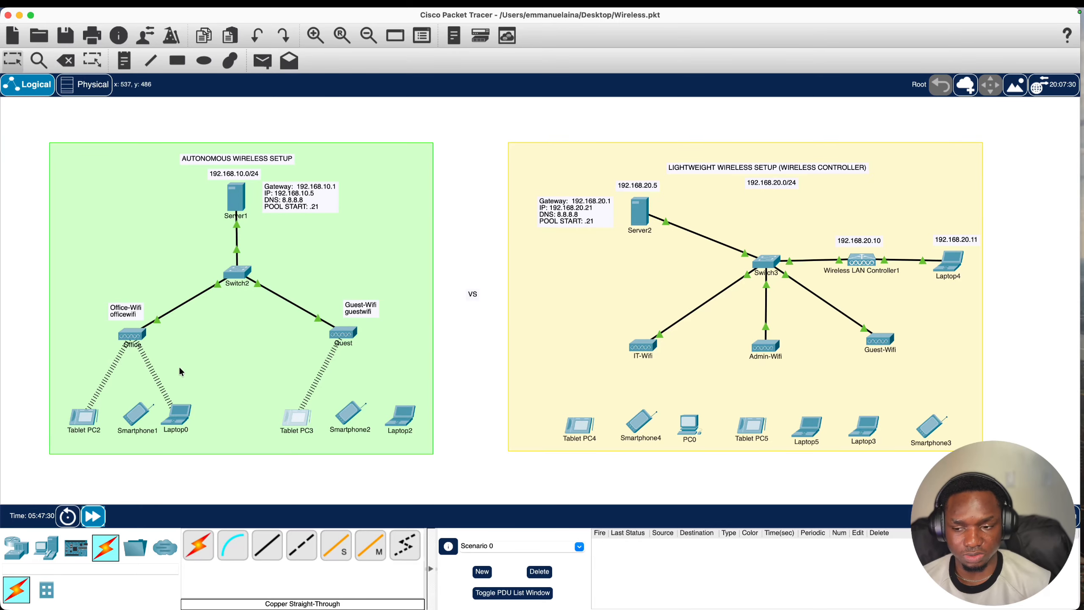
{"action": "scroll", "coordinate": [244, 352], "scroll_direction": "right", "scroll_amount": 6}
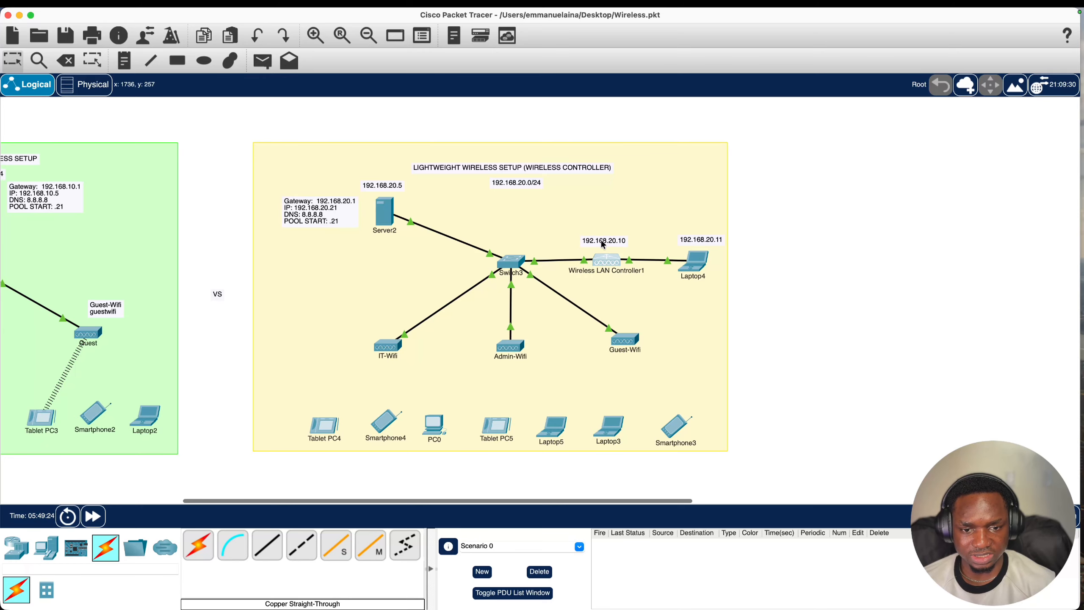
- Give Wireless LAN Controller1 management IP 192.168.20.10/255.255.255.0, gateway 192.168.20.1, DNS 8.8.8.8
{"action": "left_click", "coordinate": [608, 259]}
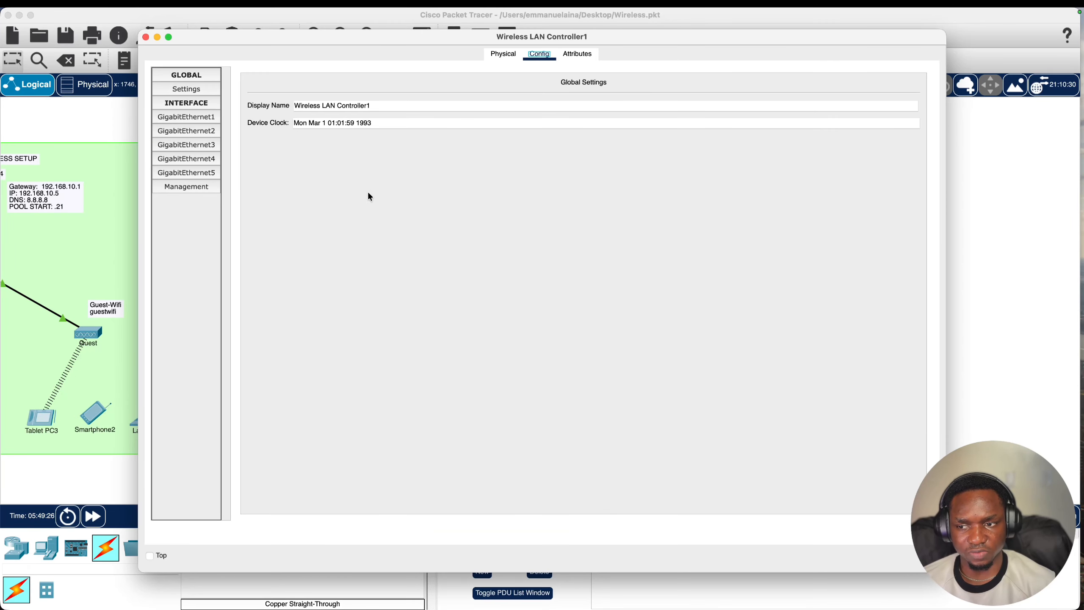
{"action": "left_click", "coordinate": [195, 186]}
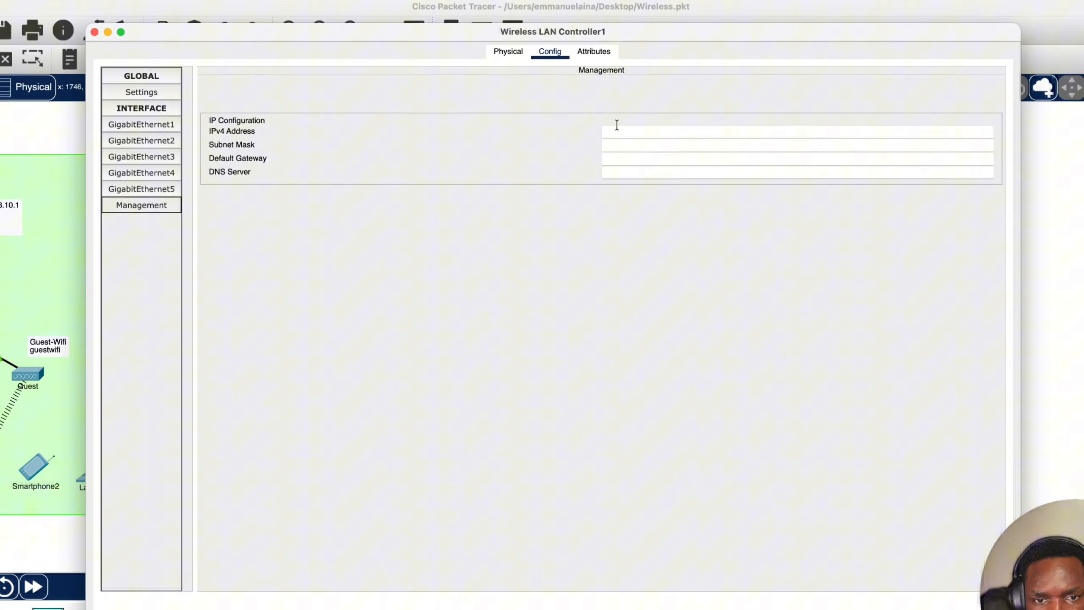
{"action": "left_click", "coordinate": [622, 131]}
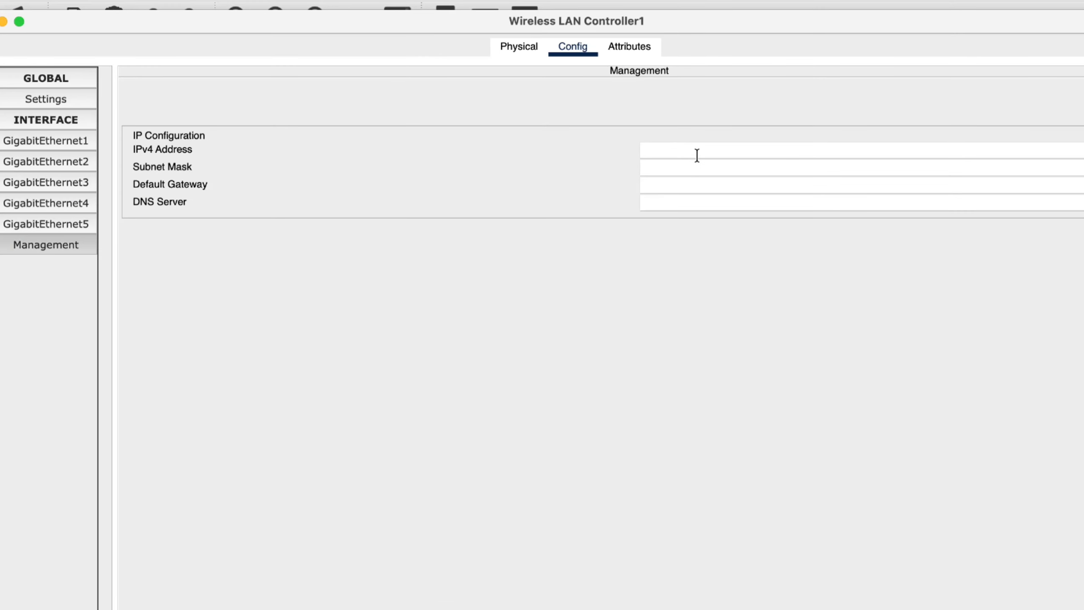
{"action": "type", "text": "192.168.20.10"}
{"action": "double_click", "coordinate": [746, 155]}
{"action": "key", "text": "super+c"}
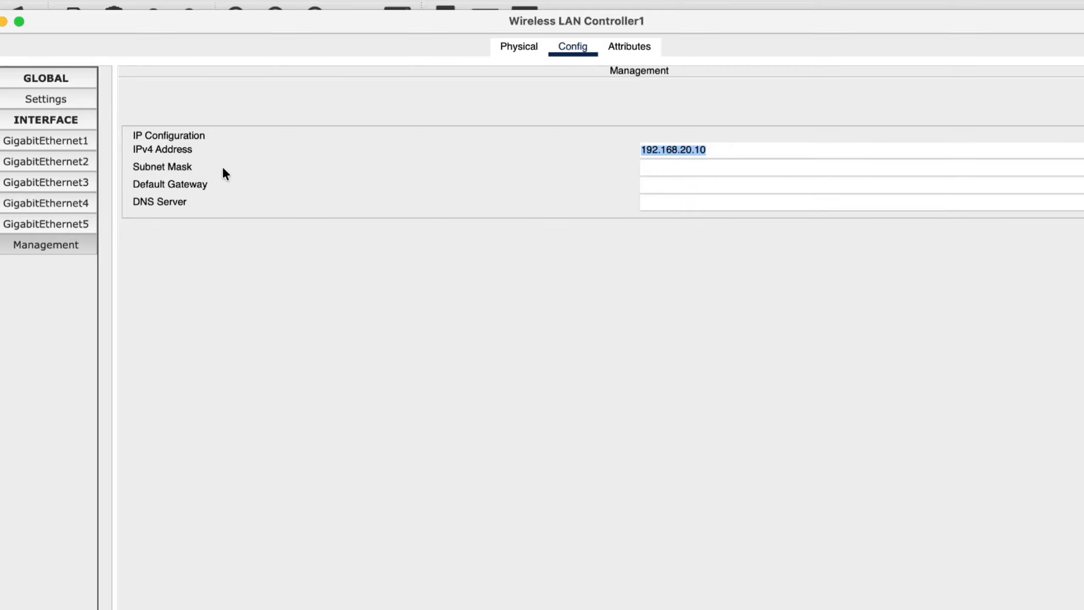
{"action": "left_click", "coordinate": [651, 170]}
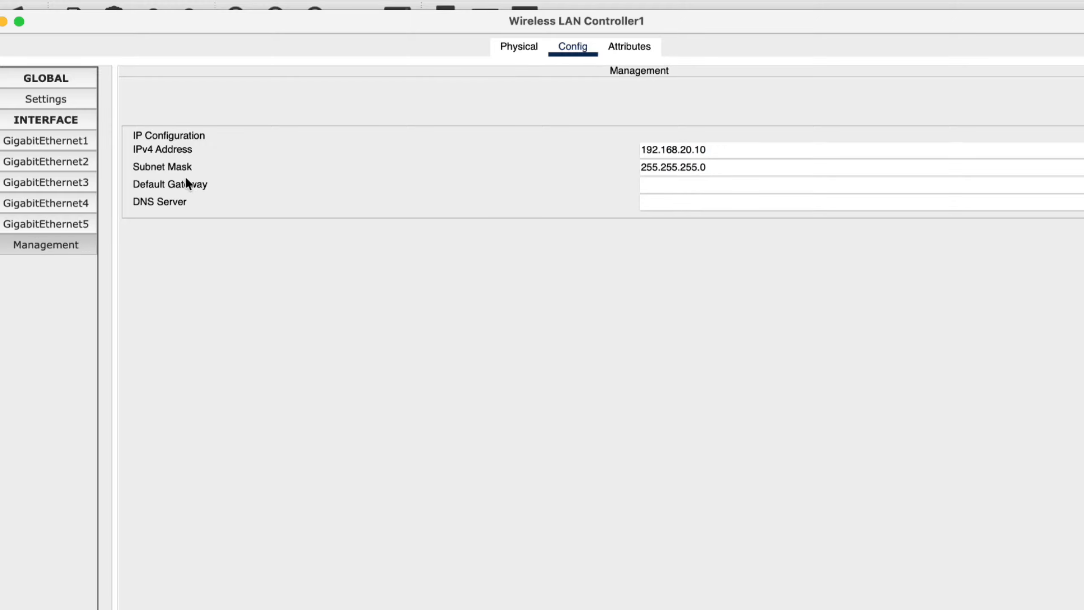
{"action": "left_click", "coordinate": [743, 189]}
{"action": "key", "text": "super+v"}
{"action": "key", "text": "BackSpace"}
{"action": "left_click", "coordinate": [726, 207]}
{"action": "type", "text": "8.8."}
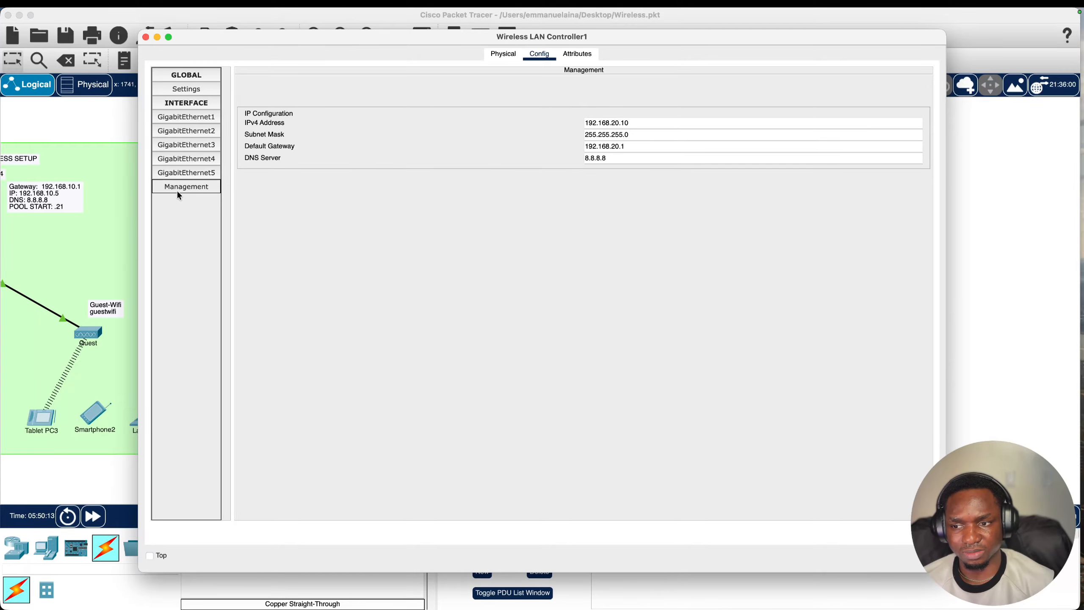
{"action": "left_click", "coordinate": [145, 37]}
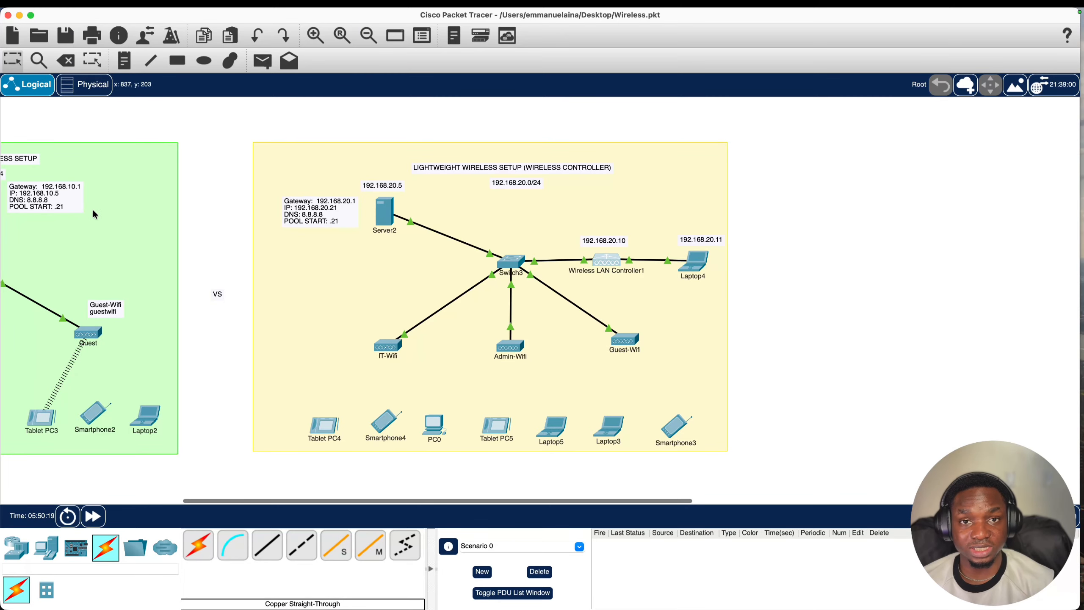
- Set WLC Address 192.168.20.10 in Server2's serverPool DHCP settings and save
{"action": "scroll", "coordinate": [132, 153], "scroll_direction": "left", "scroll_amount": 5}
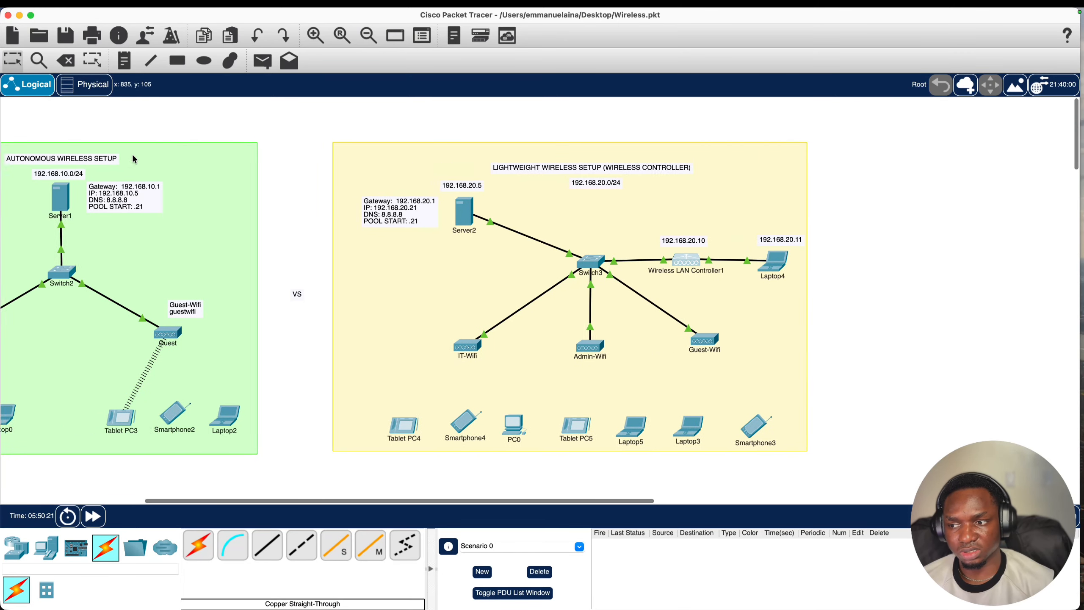
{"action": "scroll", "coordinate": [256, 218], "scroll_direction": "right", "scroll_amount": 7}
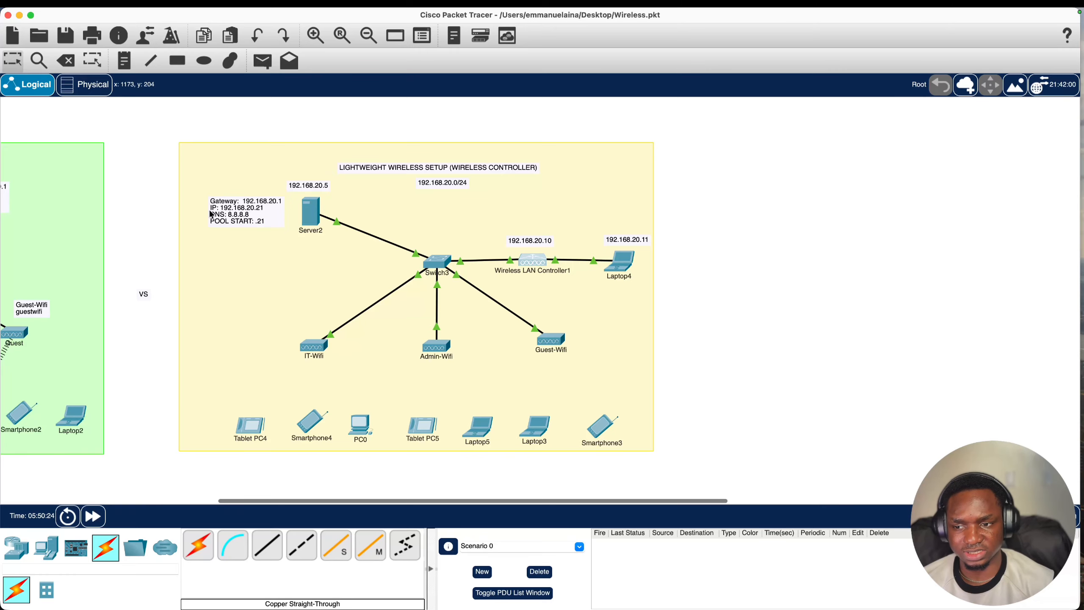
{"action": "left_click", "coordinate": [306, 212]}
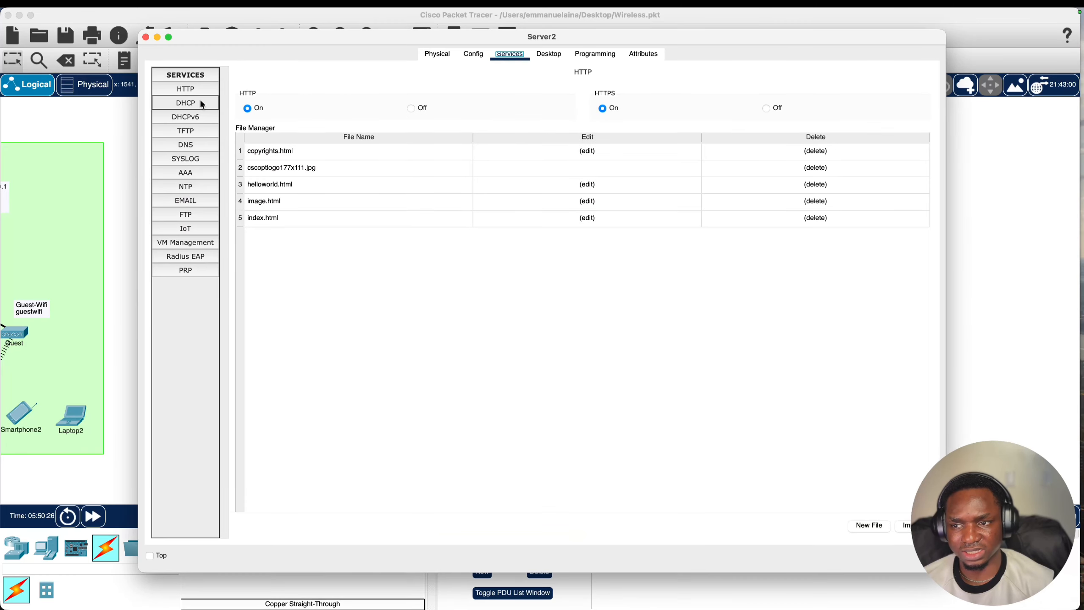
{"action": "left_click", "coordinate": [193, 101]}
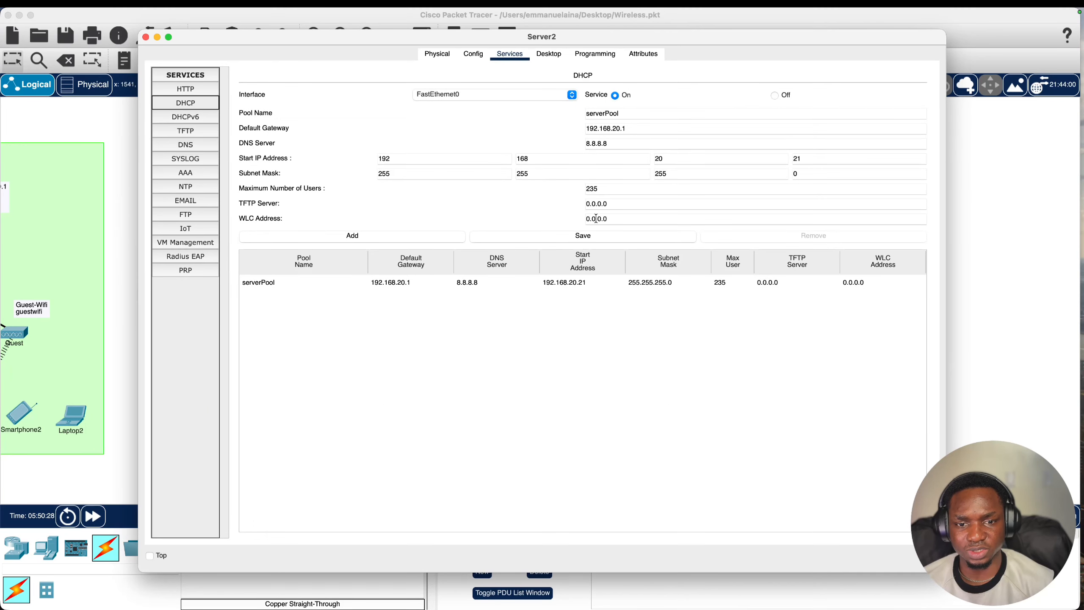
{"action": "left_click", "coordinate": [240, 216]}
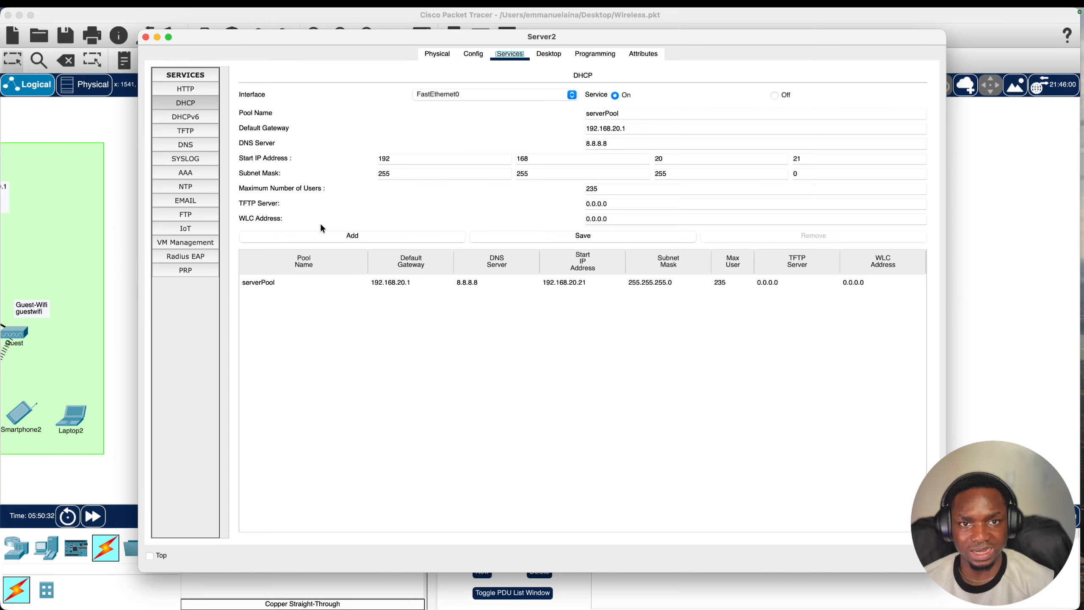
{"action": "triple_click", "coordinate": [613, 219]}
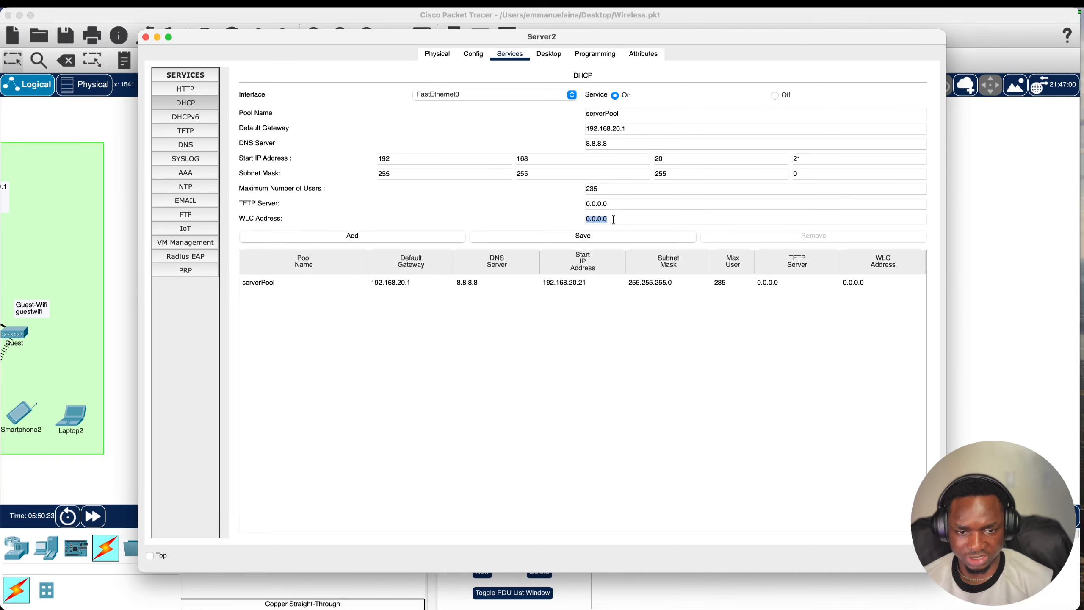
{"action": "key", "text": "super+v"}
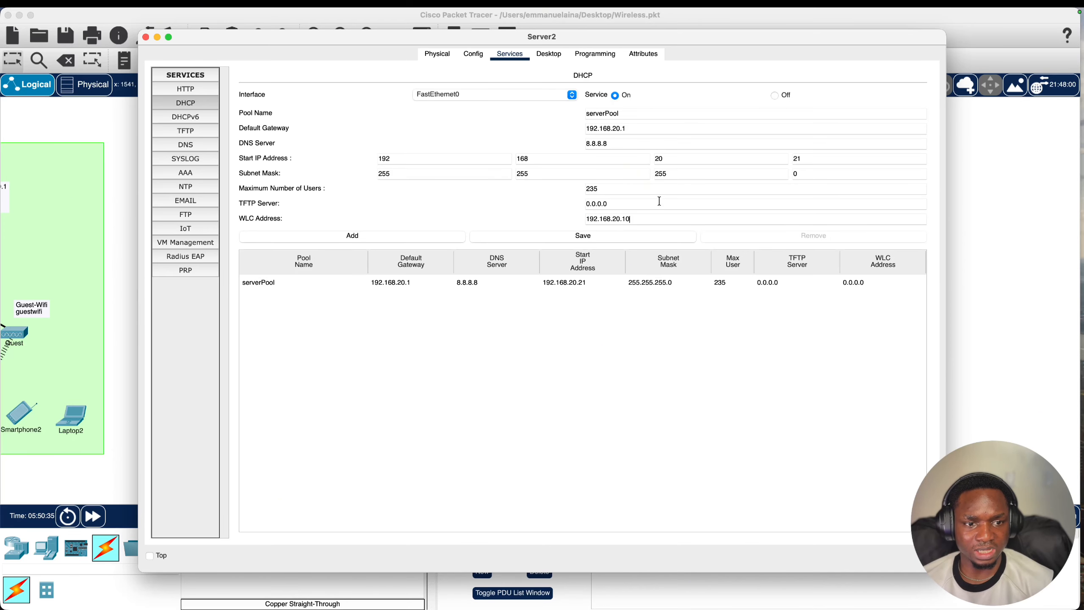
{"action": "left_click", "coordinate": [604, 240]}
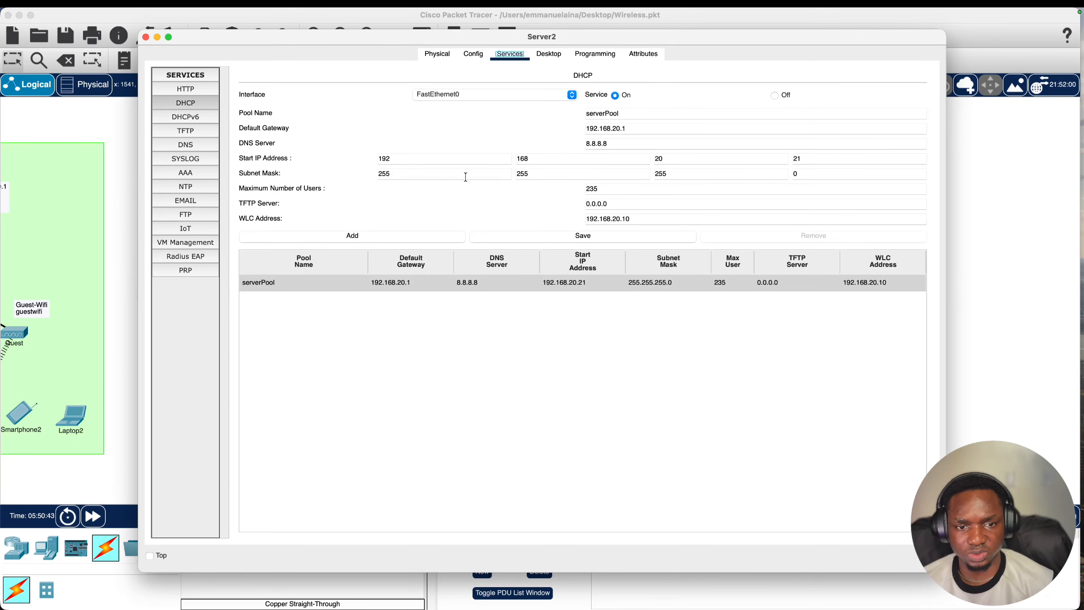
{"action": "left_click", "coordinate": [146, 37]}
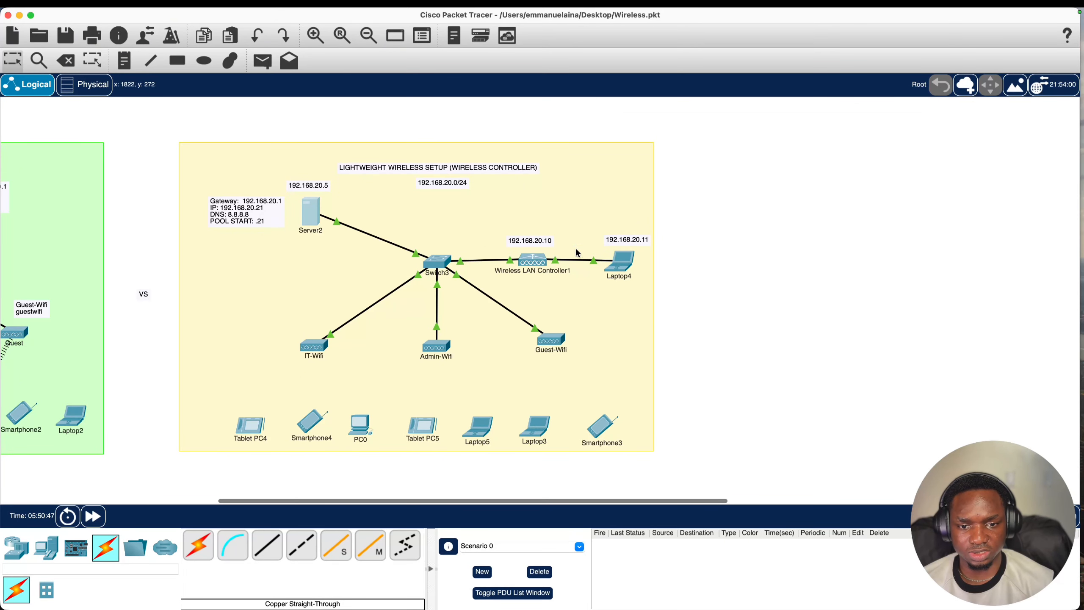
- Ping the controller at 192.168.20.10 from Laptop4's Command Prompt
{"action": "double_click", "coordinate": [535, 242]}
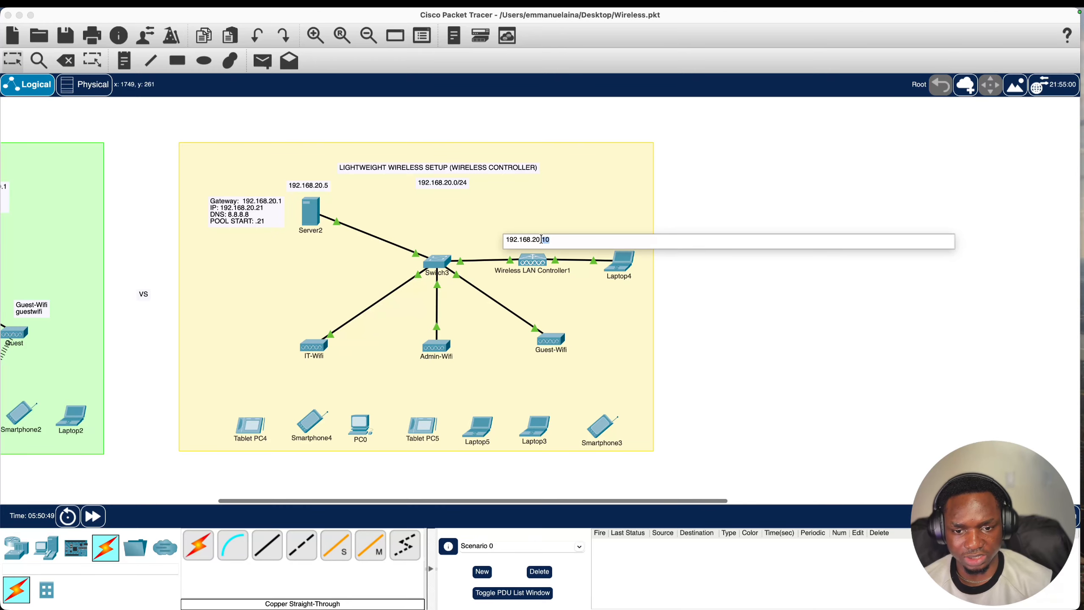
{"action": "key", "text": "super+a"}
{"action": "key", "text": "super+c"}
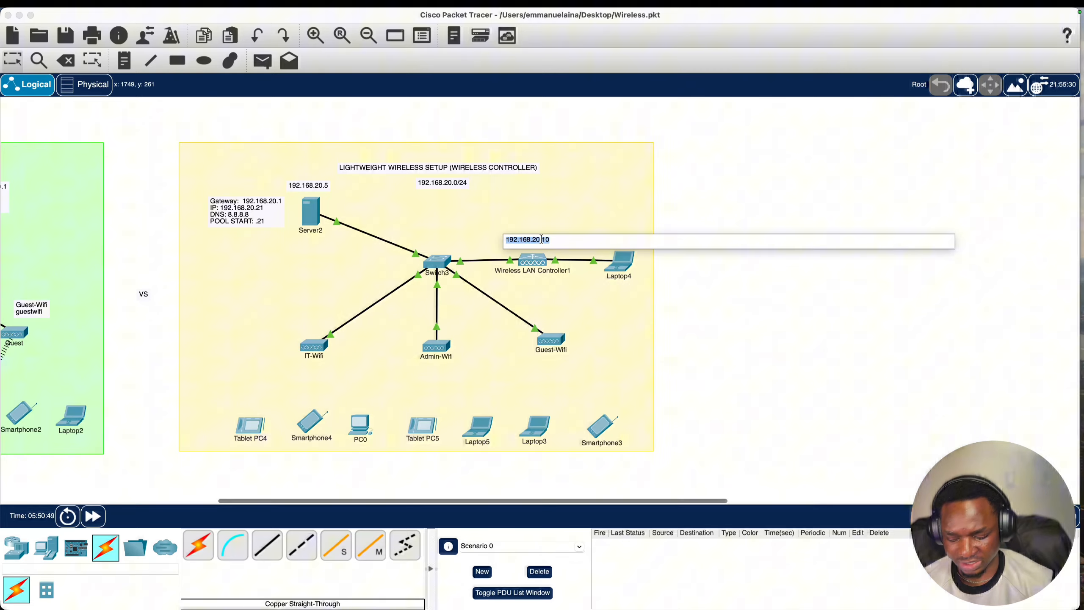
{"action": "left_click", "coordinate": [624, 270]}
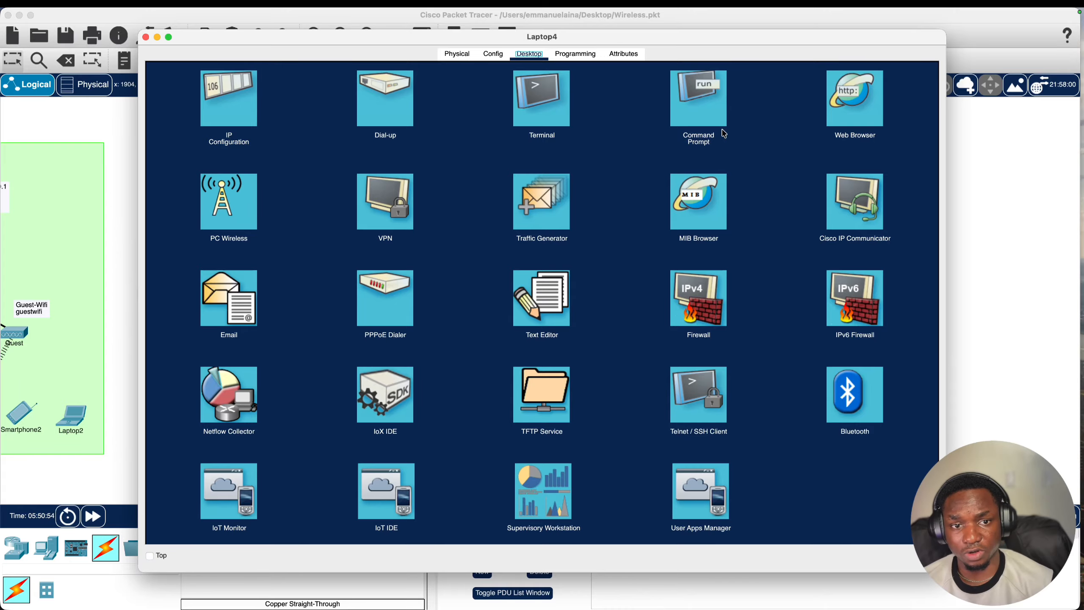
{"action": "left_click", "coordinate": [695, 102]}
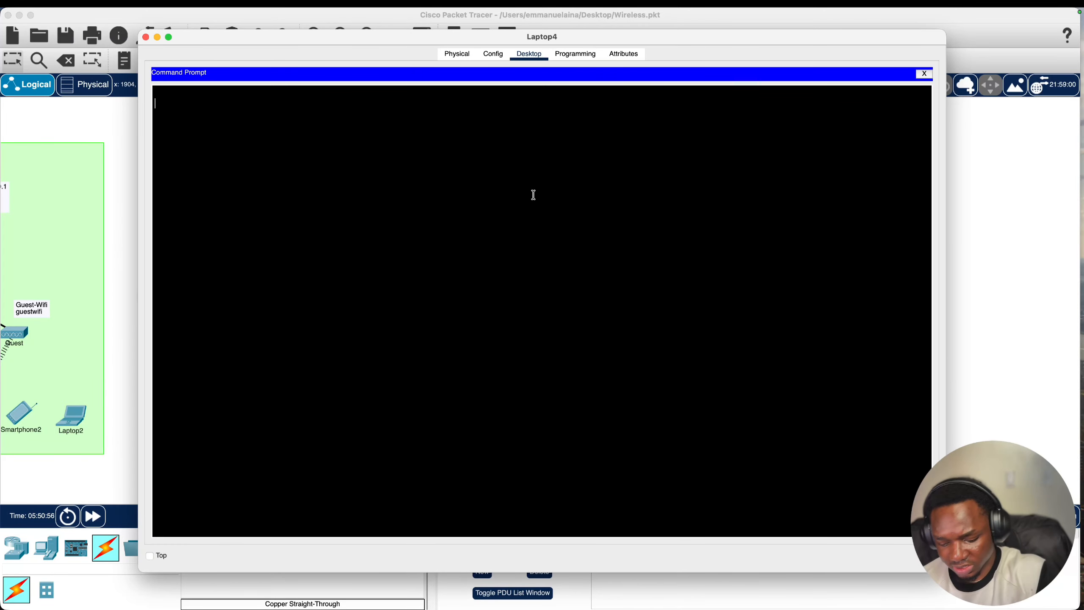
{"action": "type", "text": "ping"}
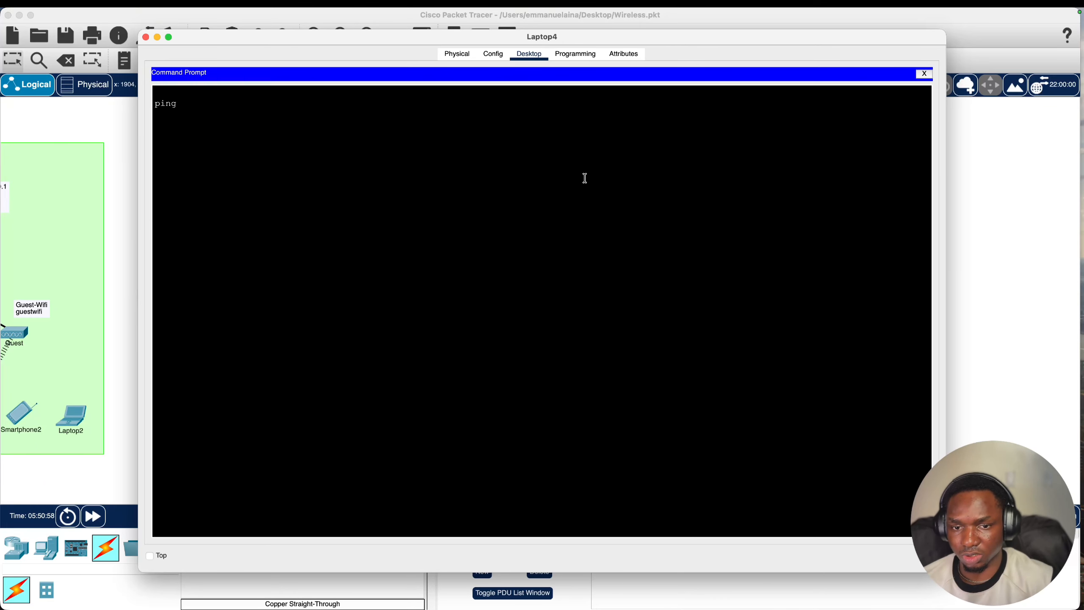
{"action": "type", "text": " 192.168.20.10"}
{"action": "key", "text": "Return"}
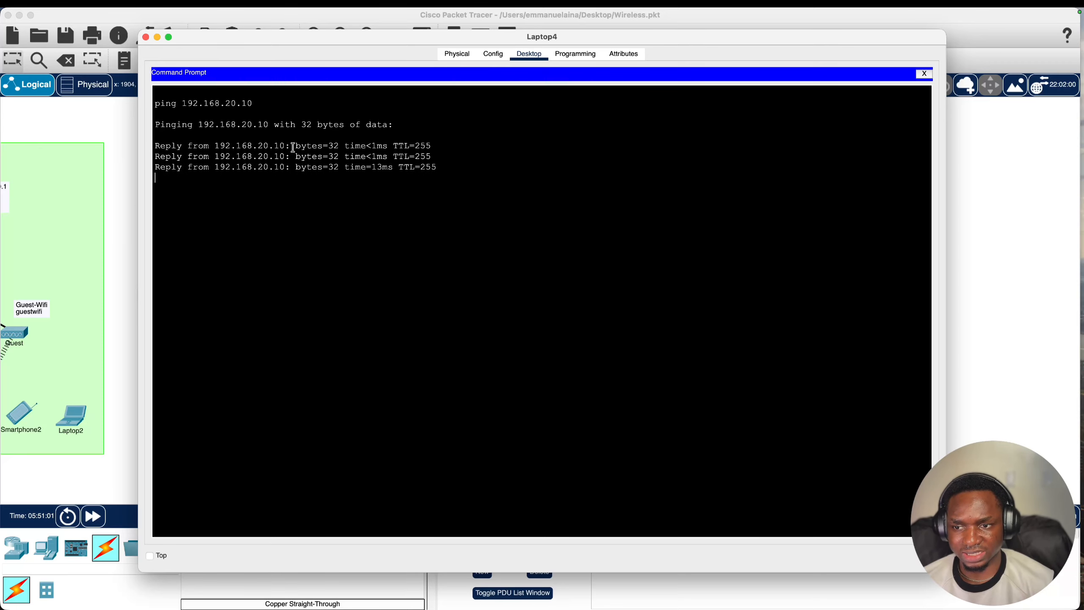
{"action": "left_click", "coordinate": [145, 38]}
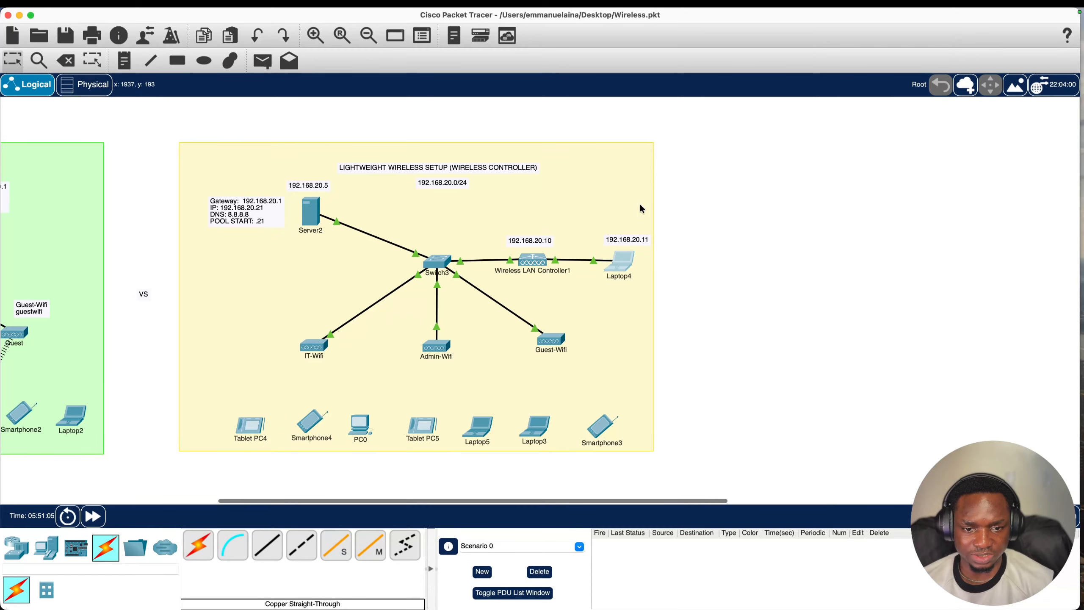
- Load the controller's welcome page at 192.168.20.10 in Laptop4's web browser
{"action": "left_click", "coordinate": [620, 265]}
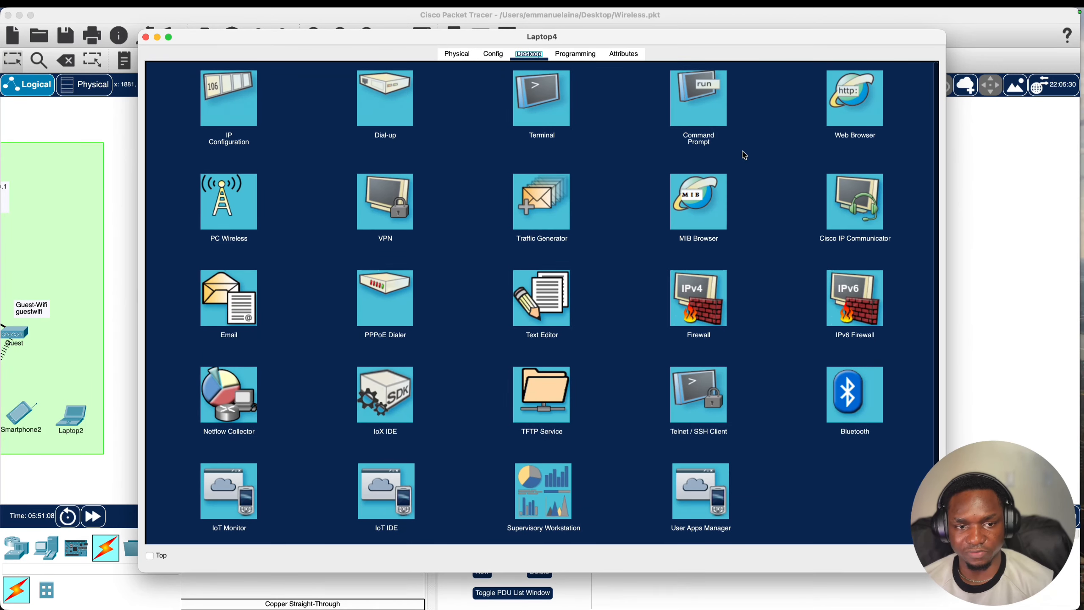
{"action": "left_click", "coordinate": [856, 107]}
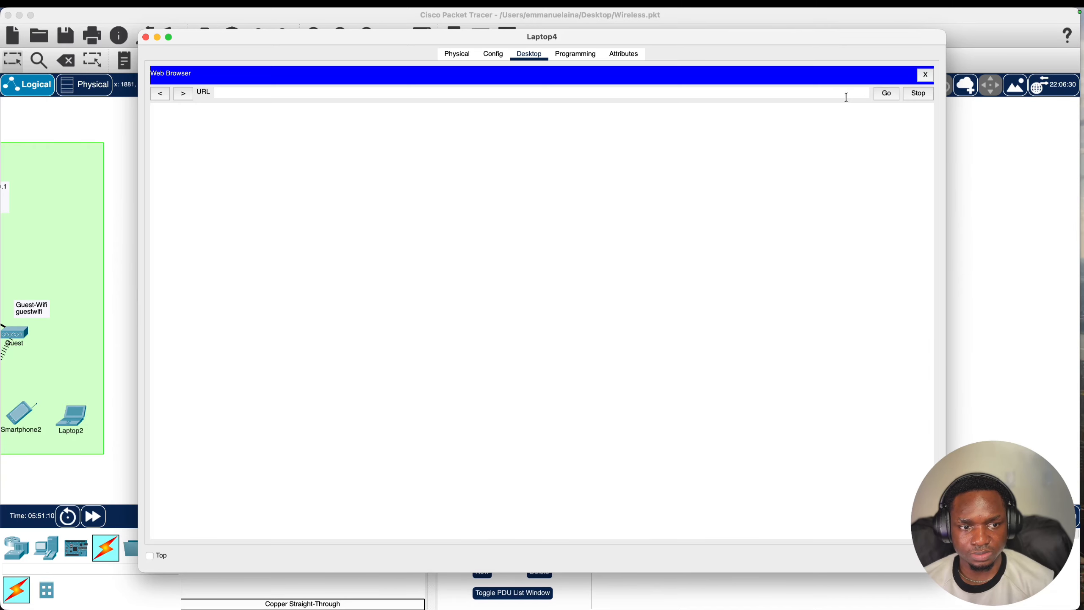
{"action": "left_click", "coordinate": [788, 93]}
{"action": "key", "text": "super+v"}
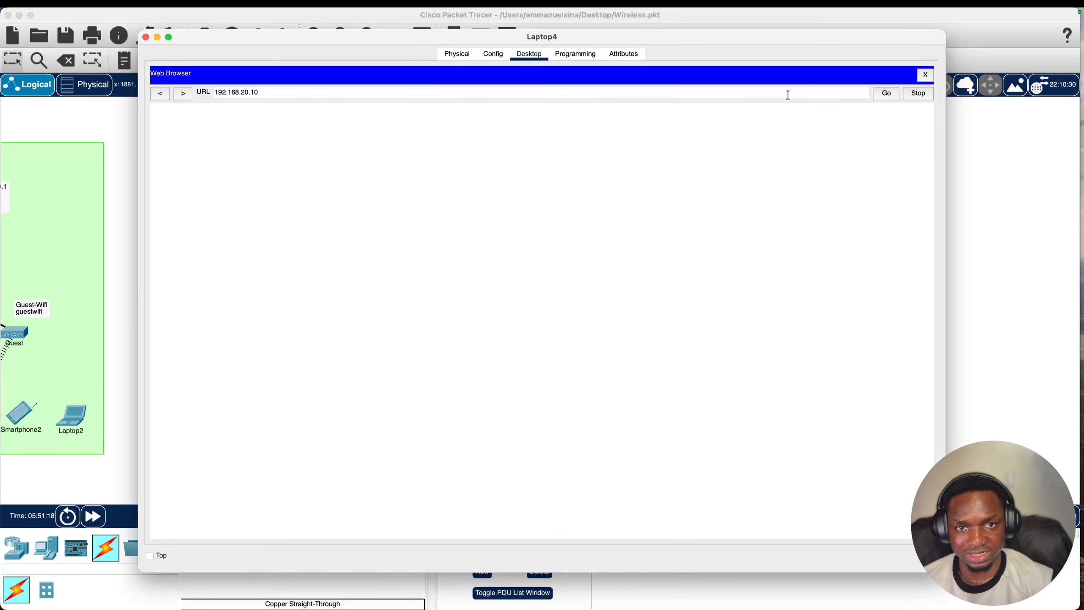
{"action": "key", "text": "Return"}
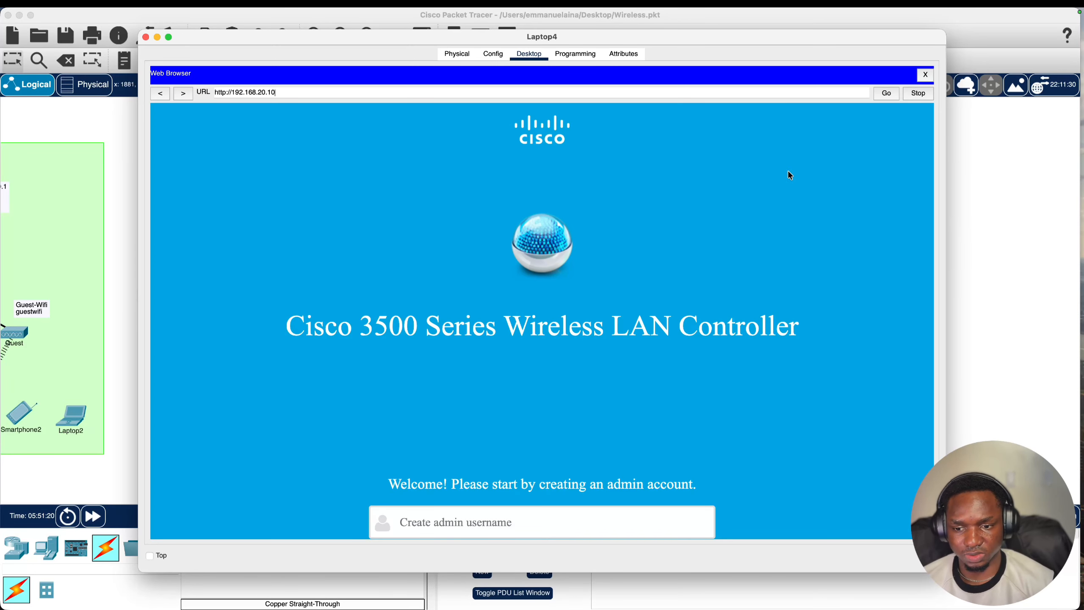
{"action": "scroll", "coordinate": [790, 175], "scroll_direction": "down", "scroll_amount": 3}
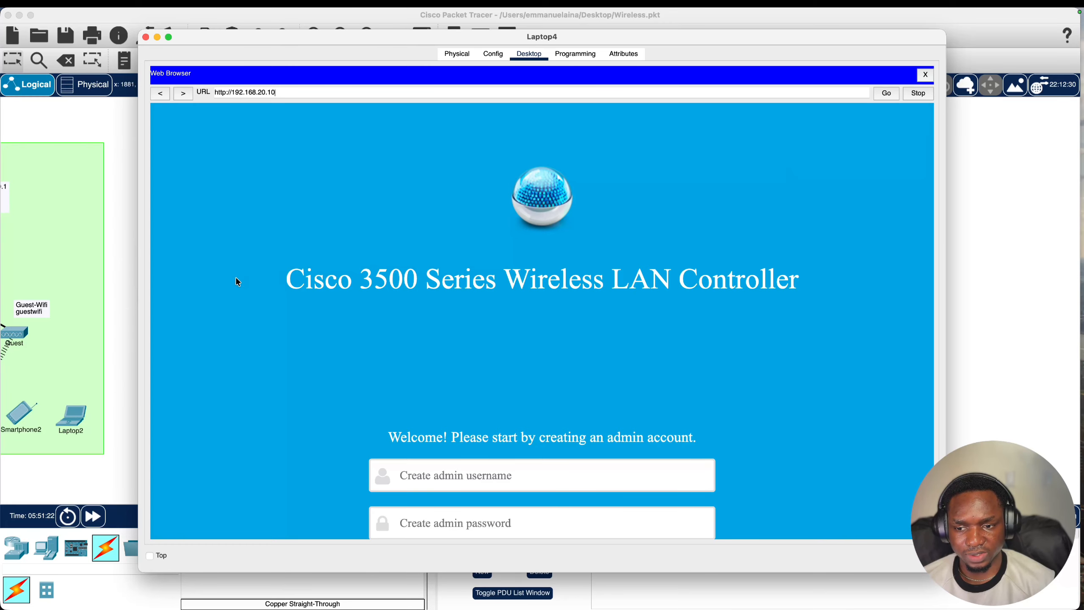
{"action": "left_click_drag", "start_coordinate": [237, 282], "coordinate": [807, 273]}
{"action": "scroll", "coordinate": [808, 272], "scroll_direction": "down", "scroll_amount": 5}
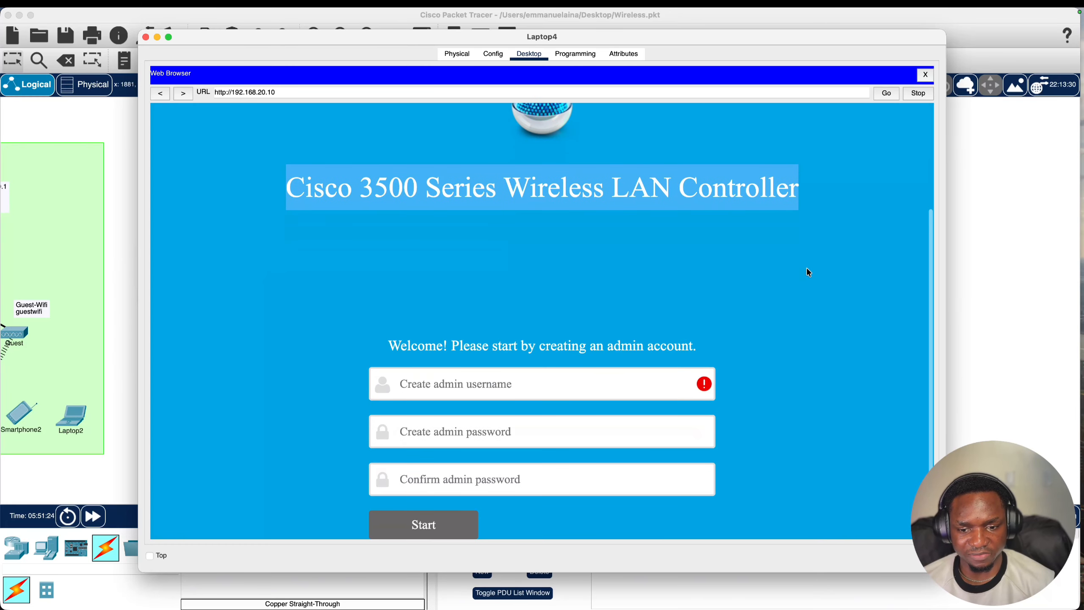
{"action": "left_click", "coordinate": [762, 279]}
{"action": "left_click_drag", "start_coordinate": [386, 347], "coordinate": [679, 347]}
- Create an admin account with username Novatech and a confirmed password, then submit
{"action": "left_click", "coordinate": [549, 371]}
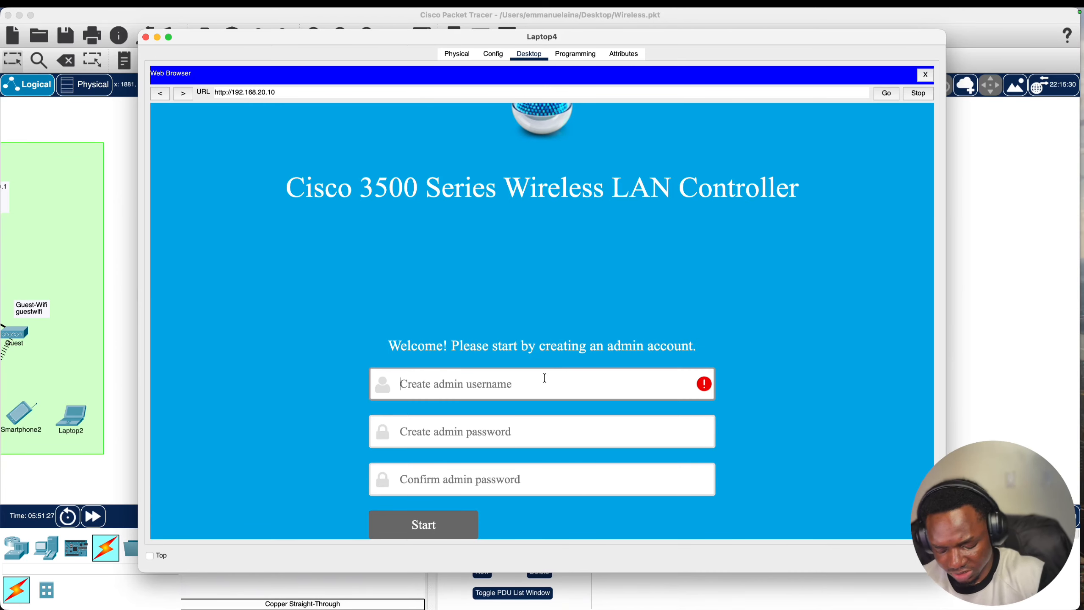
{"action": "type", "text": "Nov"}
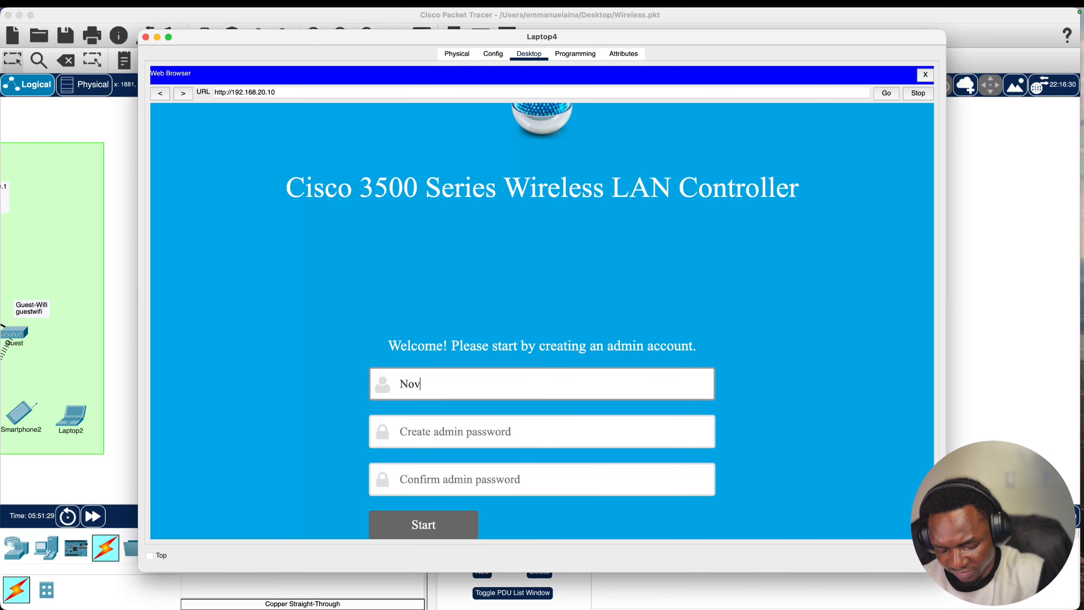
{"action": "type", "text": "atechAdmin"}
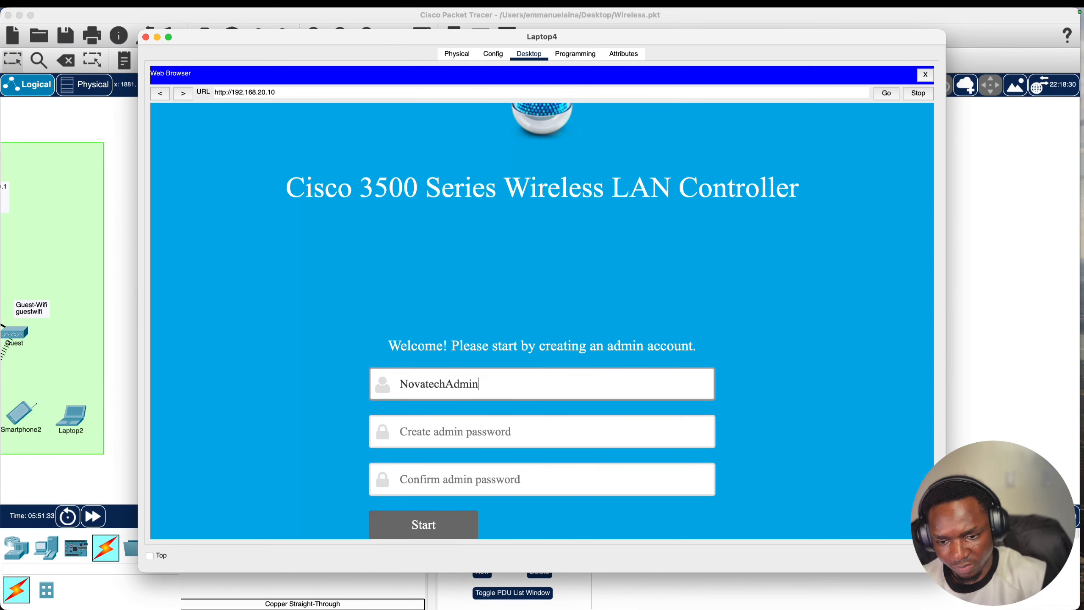
{"action": "left_click", "coordinate": [525, 426]}
{"action": "double_click", "coordinate": [499, 390]}
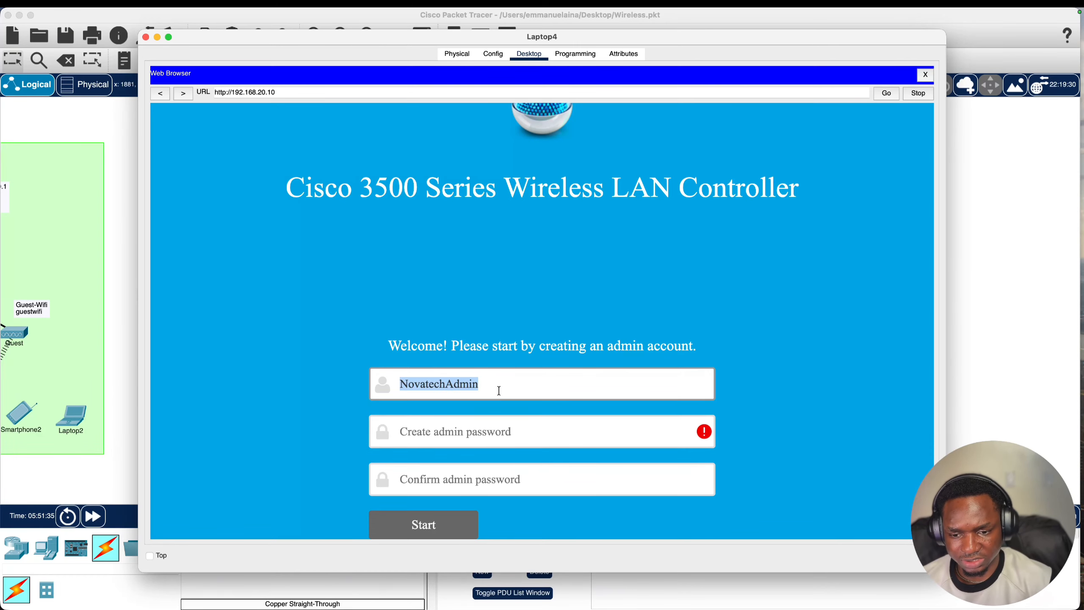
{"action": "left_click", "coordinate": [466, 429]}
{"action": "type", "text": "••••••••••••••"}
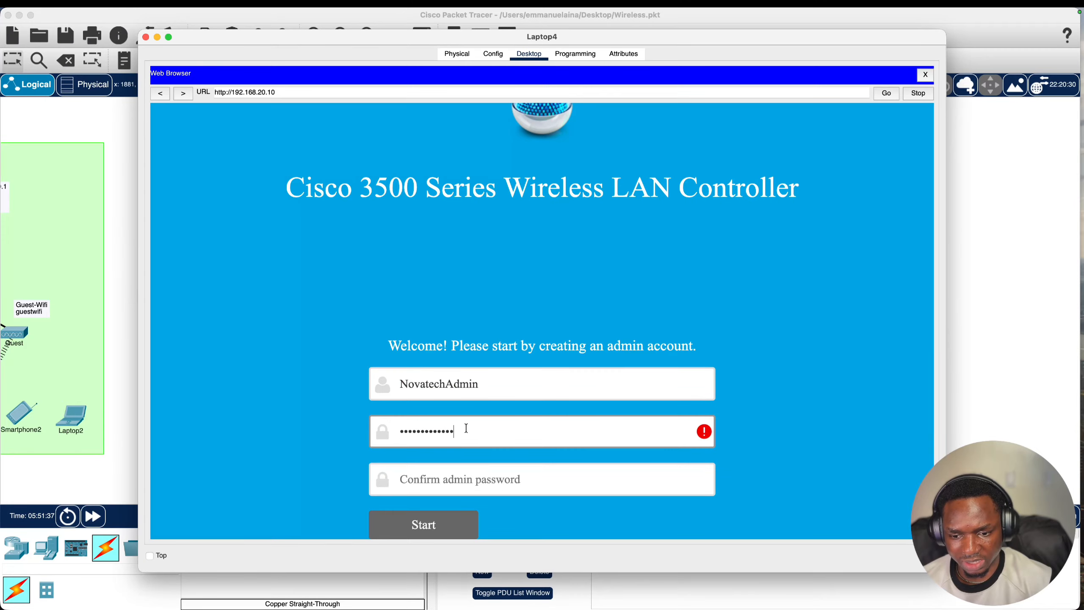
{"action": "left_click", "coordinate": [464, 480]}
{"action": "key", "text": "super+v"}
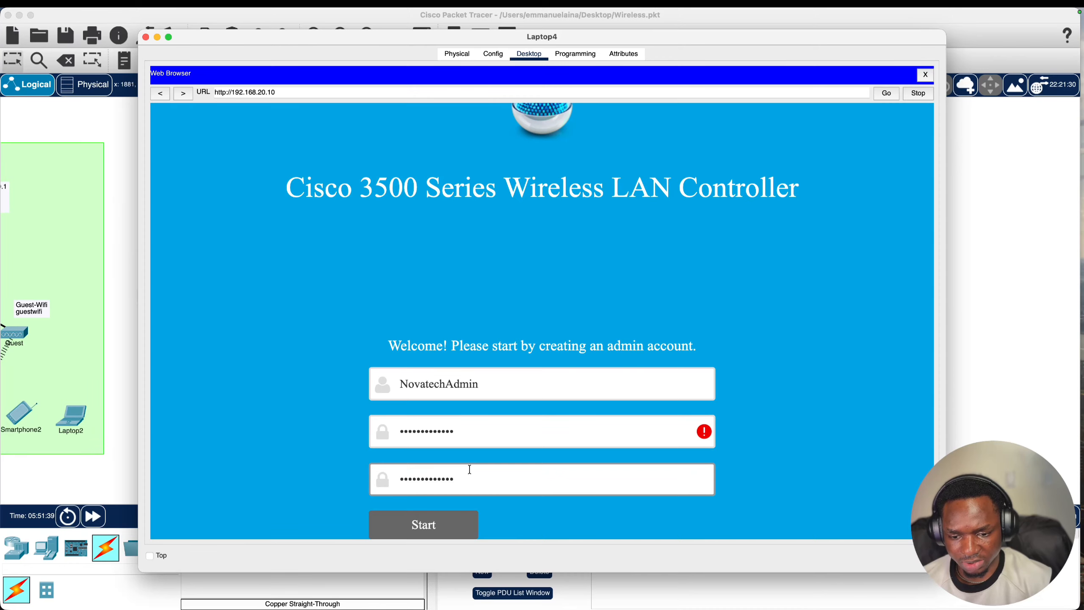
{"action": "left_click", "coordinate": [457, 526]}
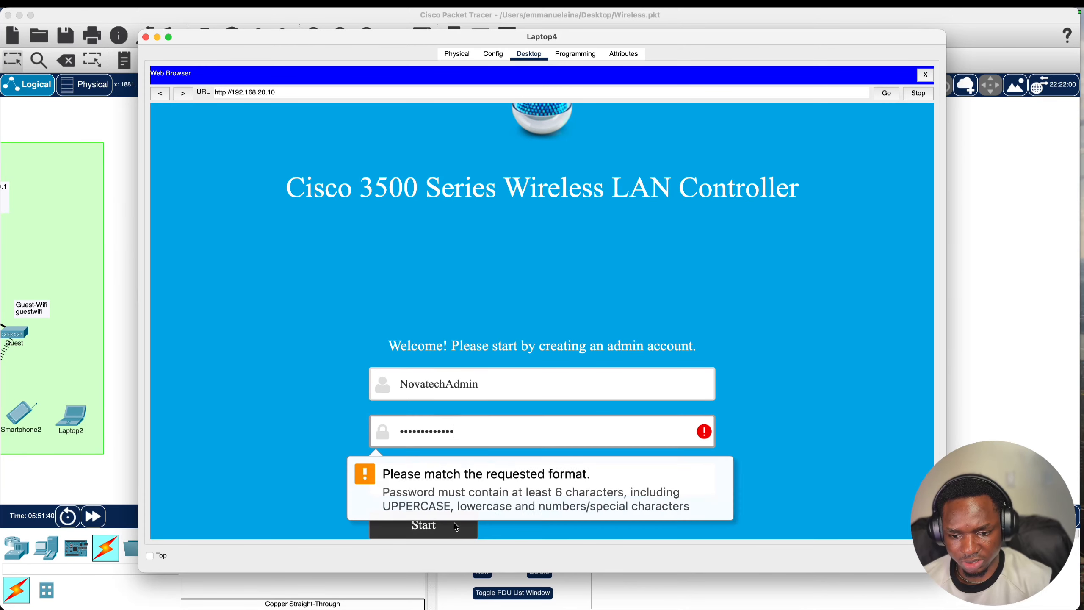
- Replace the rejected password and its confirmation with a valid admin password
{"action": "double_click", "coordinate": [471, 425]}
{"action": "key", "text": "BackSpace"}
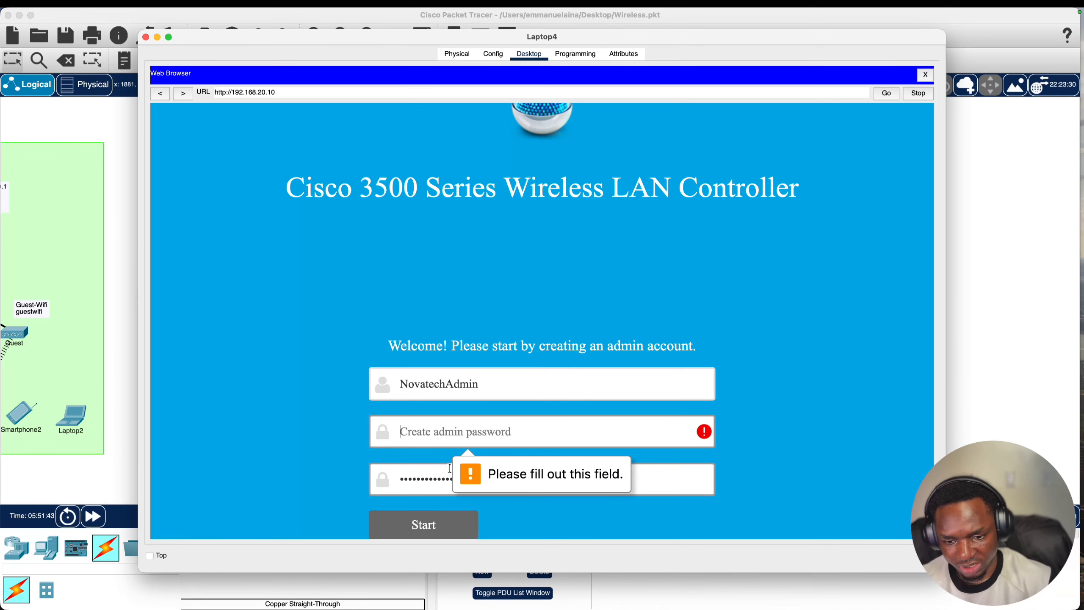
{"action": "double_click", "coordinate": [448, 470]}
{"action": "key", "text": "BackSpace"}
{"action": "left_click", "coordinate": [434, 435]}
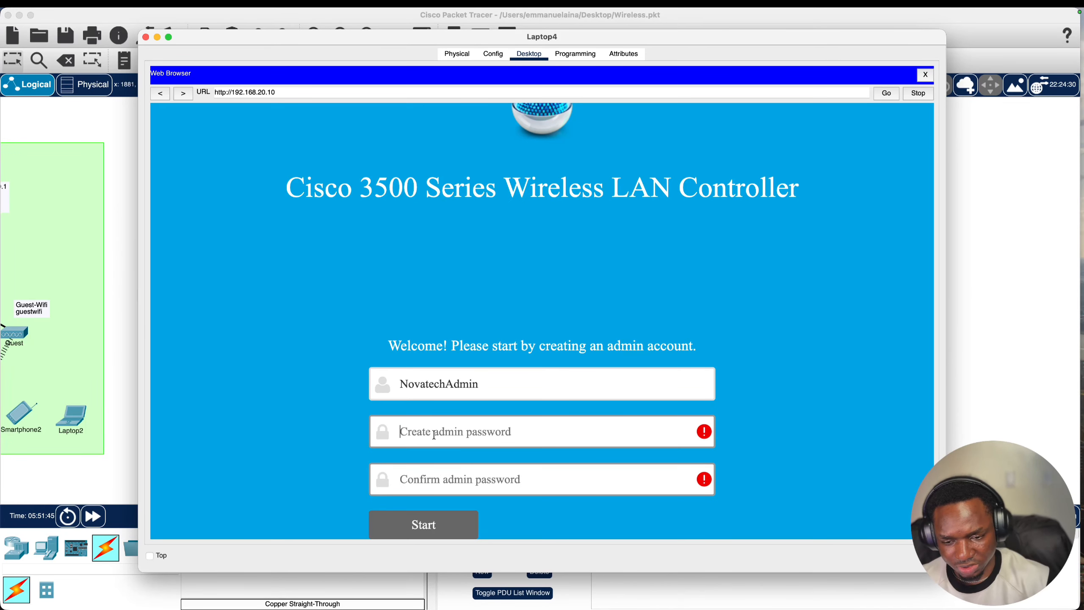
{"action": "type", "text": "N"}
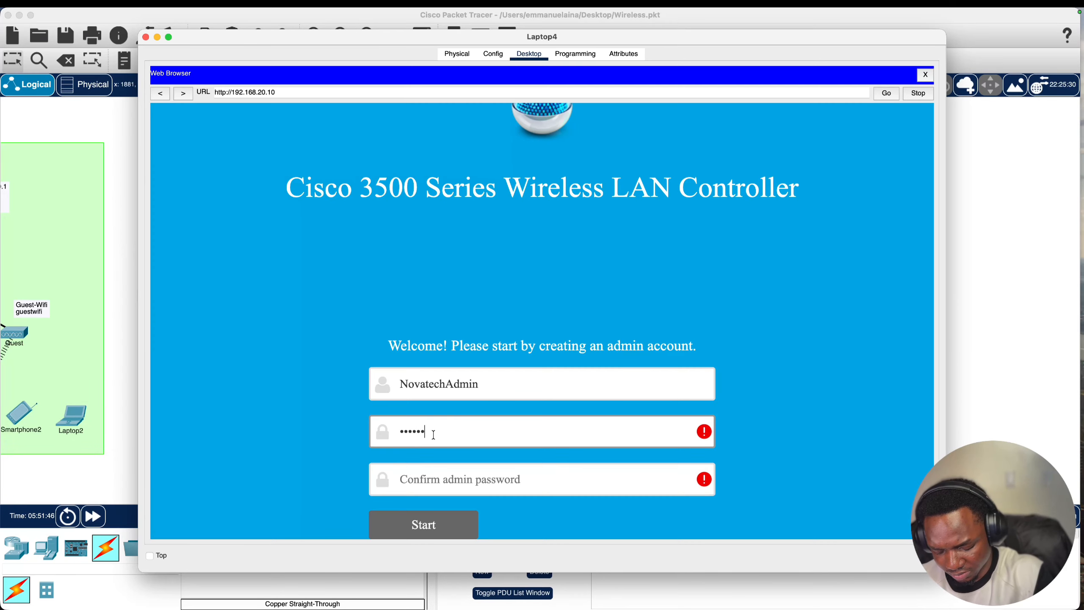
{"action": "type", "text": "ovatech12"}
{"action": "left_click", "coordinate": [430, 488]}
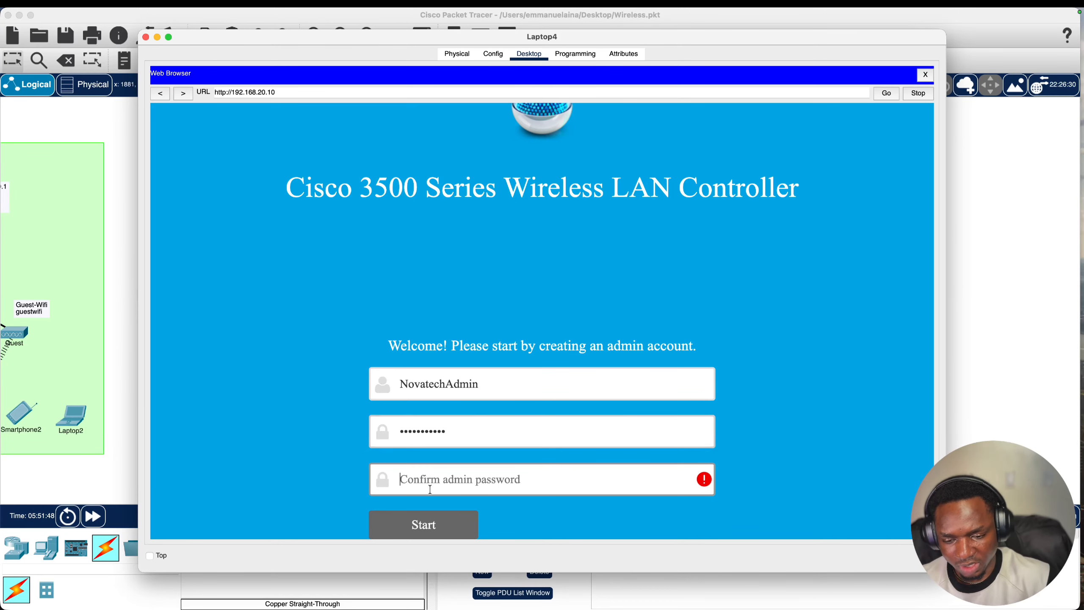
{"action": "type", "text": "No"}
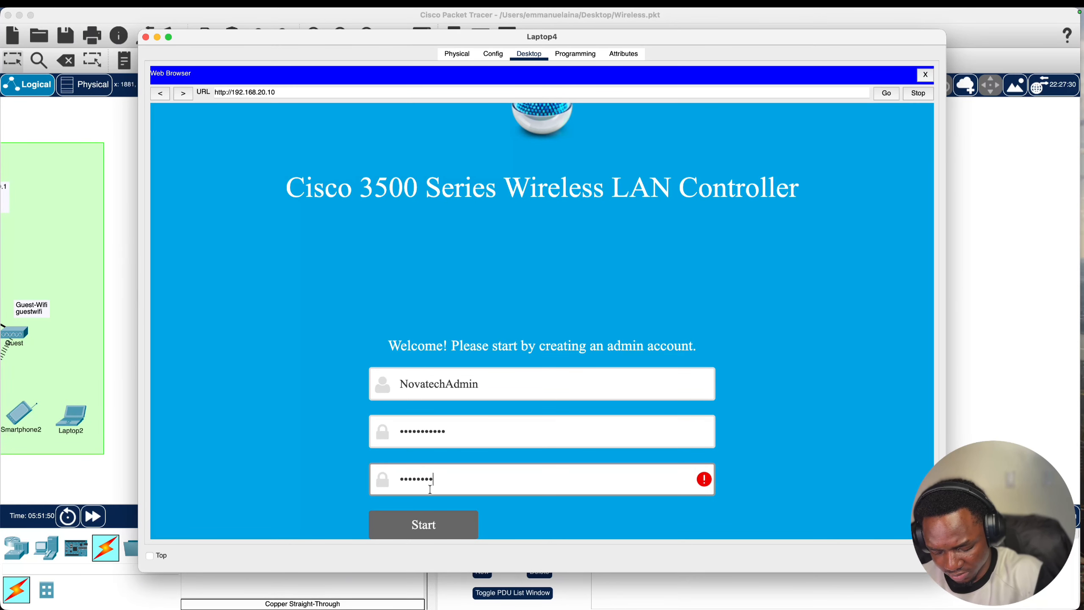
{"action": "type", "text": "vatech12"}
- Continue to controller setup and enter System Name Novatech-Wire
{"action": "left_click", "coordinate": [467, 525]}
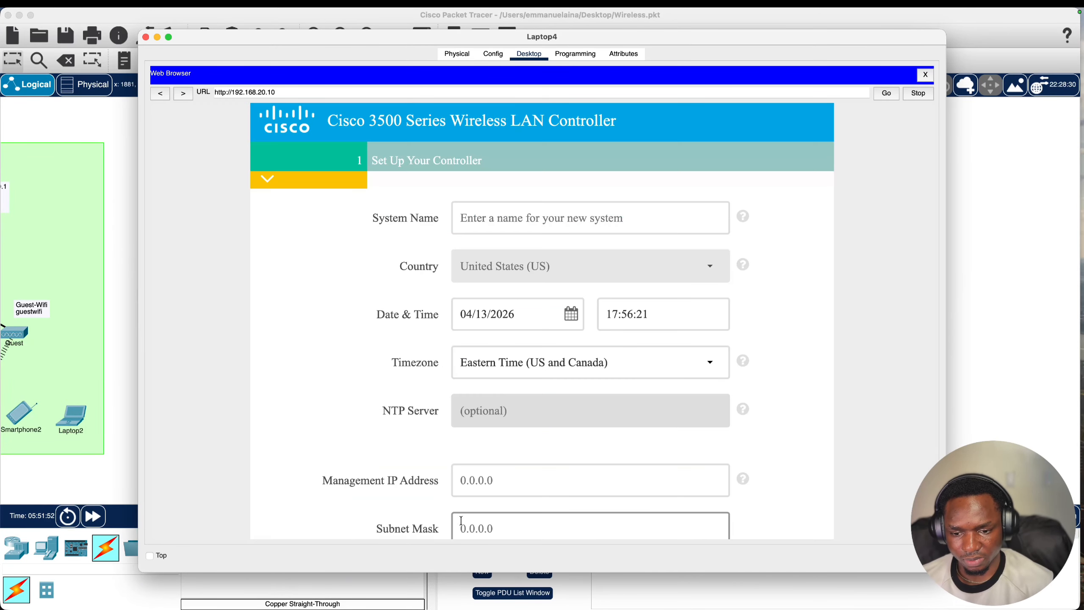
{"action": "scroll", "coordinate": [484, 292], "scroll_direction": "down", "scroll_amount": 1}
{"action": "scroll", "coordinate": [484, 383], "scroll_direction": "up", "scroll_amount": 3}
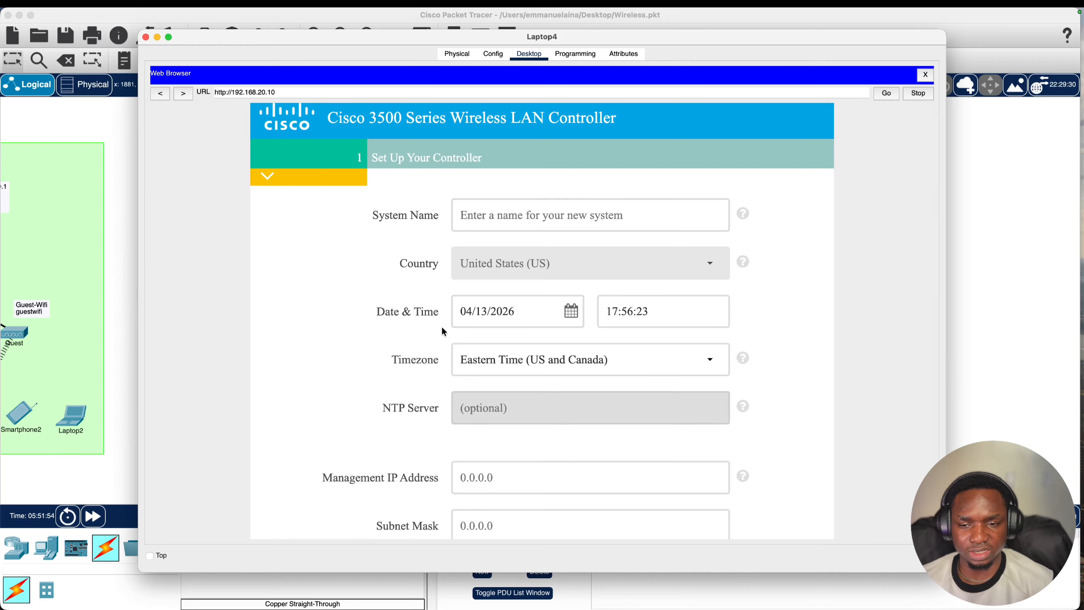
{"action": "left_click", "coordinate": [509, 215]}
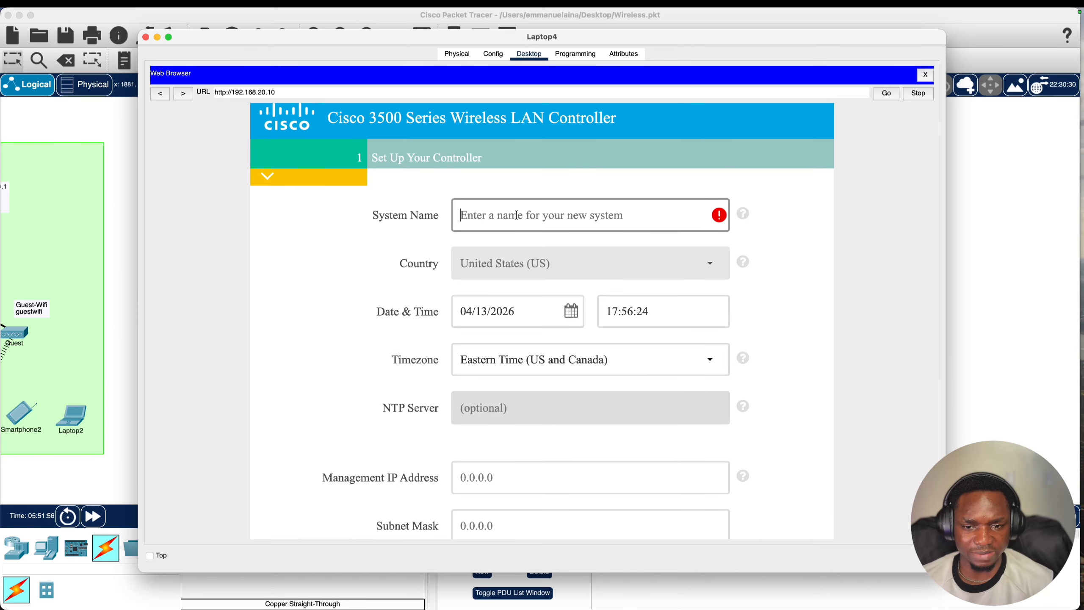
{"action": "scroll", "coordinate": [477, 211], "scroll_direction": "down", "scroll_amount": 1}
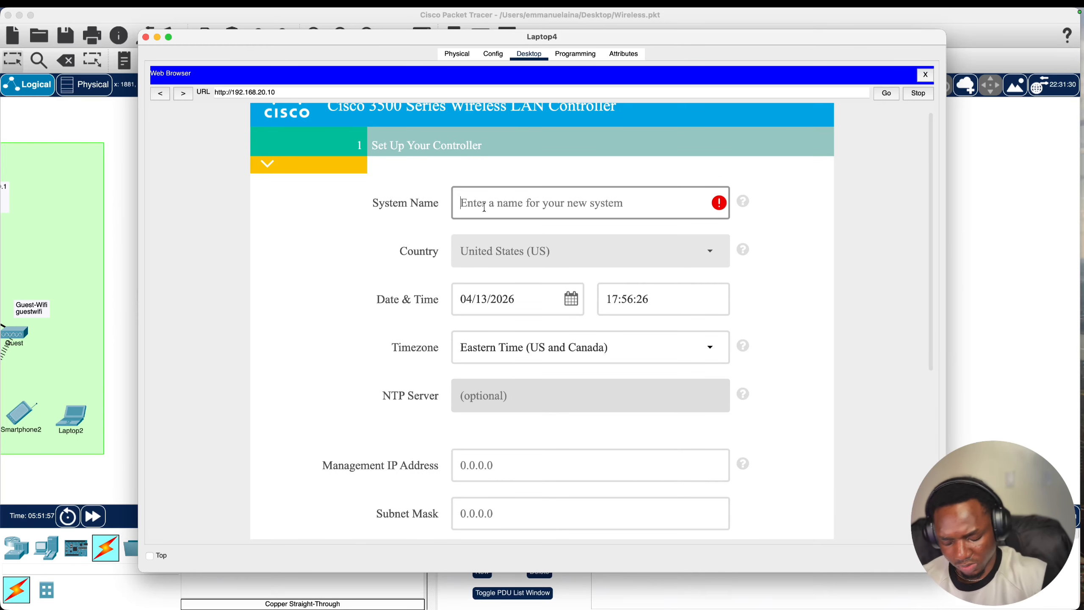
{"action": "type", "text": "Novatech-"}
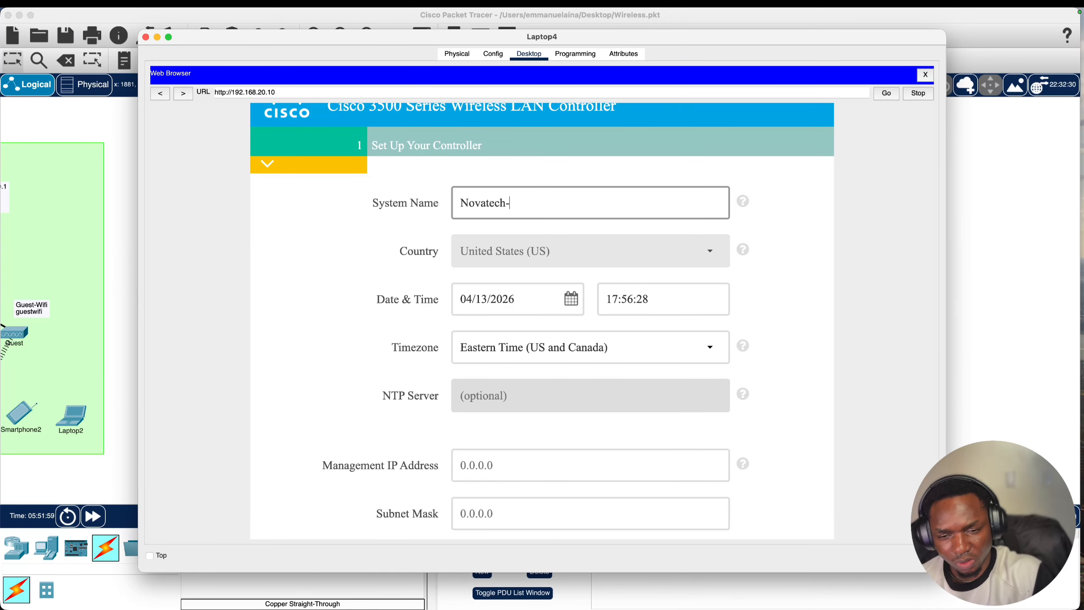
{"action": "type", "text": "Wireless"}
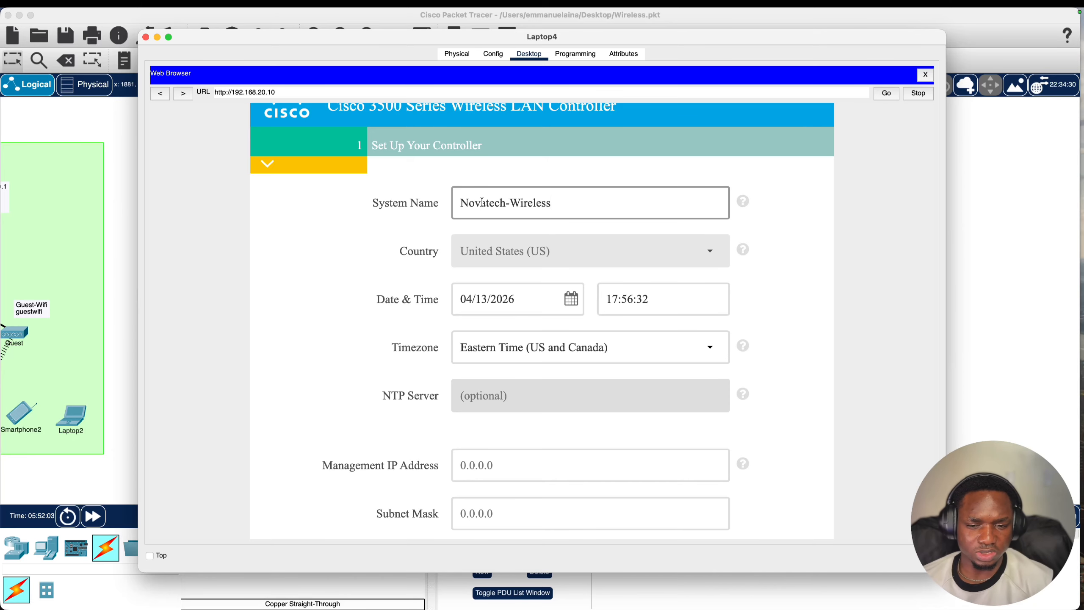
{"action": "scroll", "coordinate": [481, 202], "scroll_direction": "down", "scroll_amount": 4}
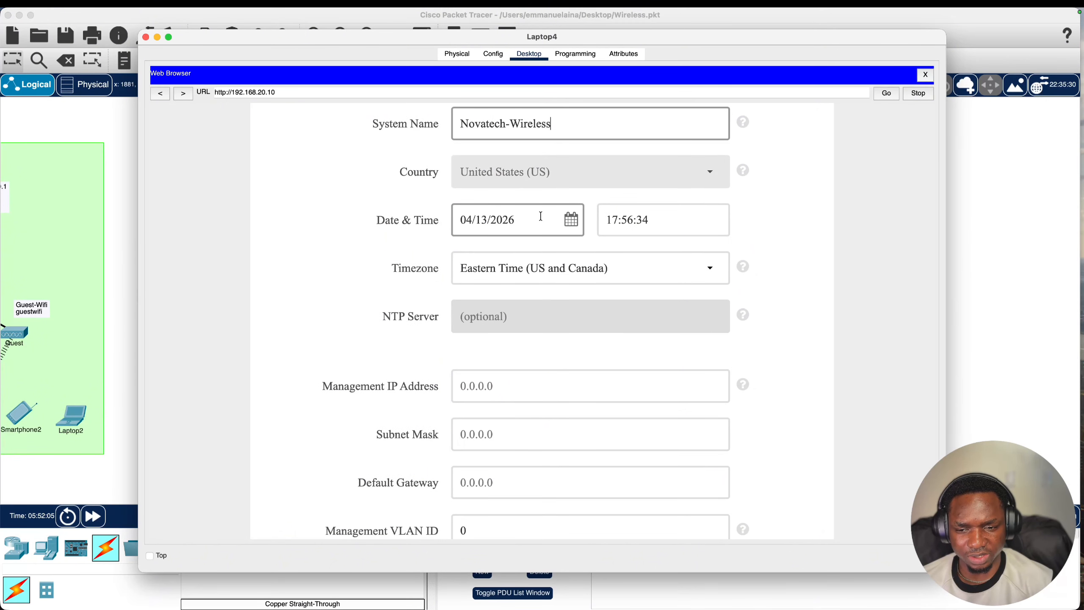
{"action": "scroll", "coordinate": [514, 264], "scroll_direction": "down", "scroll_amount": 5}
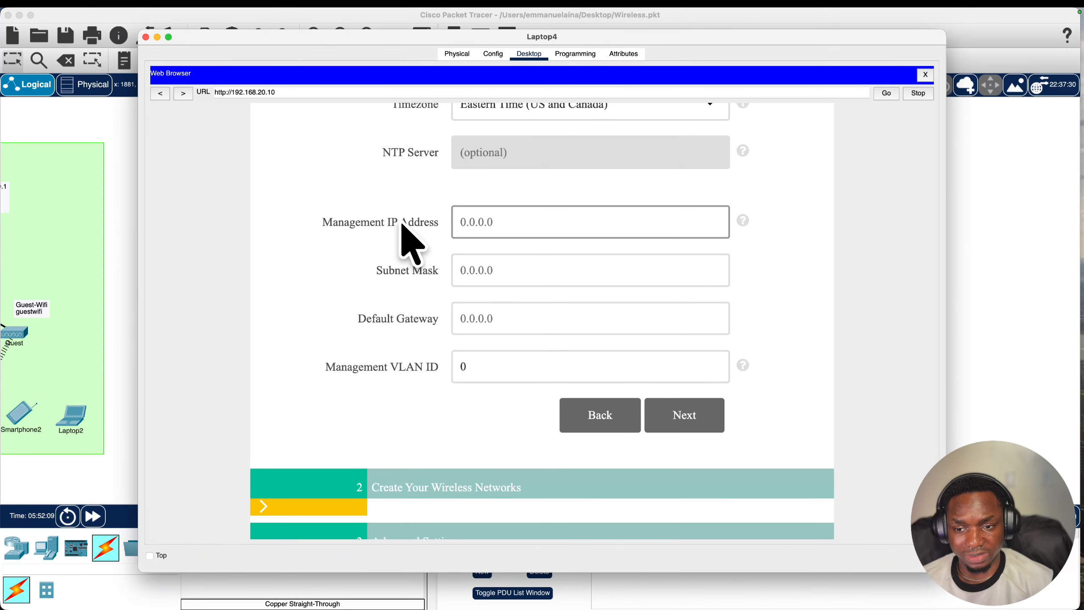
- Enter management IP 192.168.20.10 and subnet mask 255.255.255.0
{"action": "left_click", "coordinate": [488, 223]}
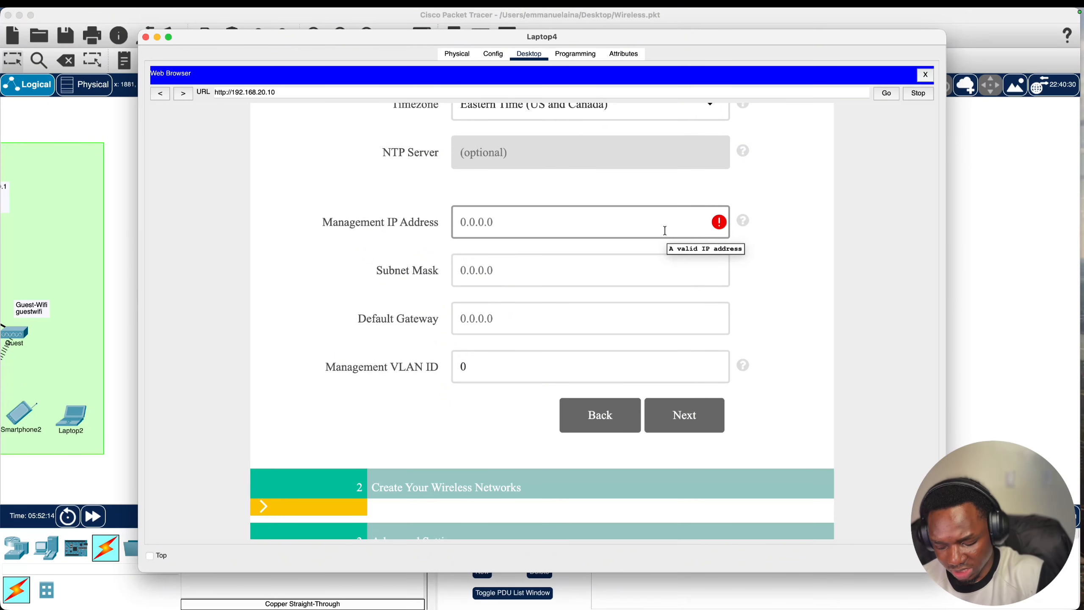
{"action": "type", "text": "192"}
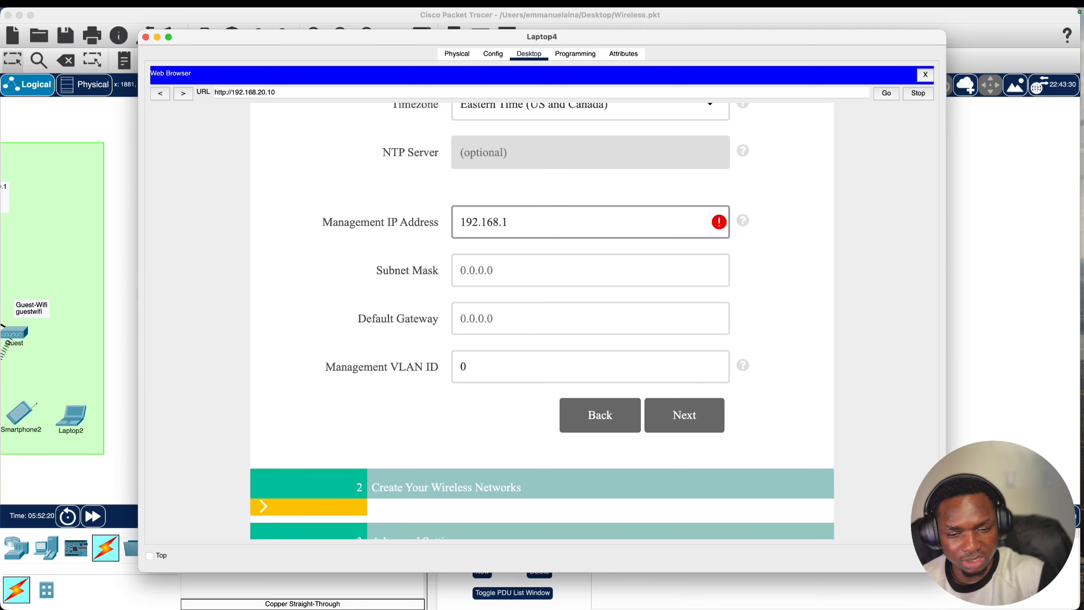
{"action": "type", "text": ".168.20.10"}
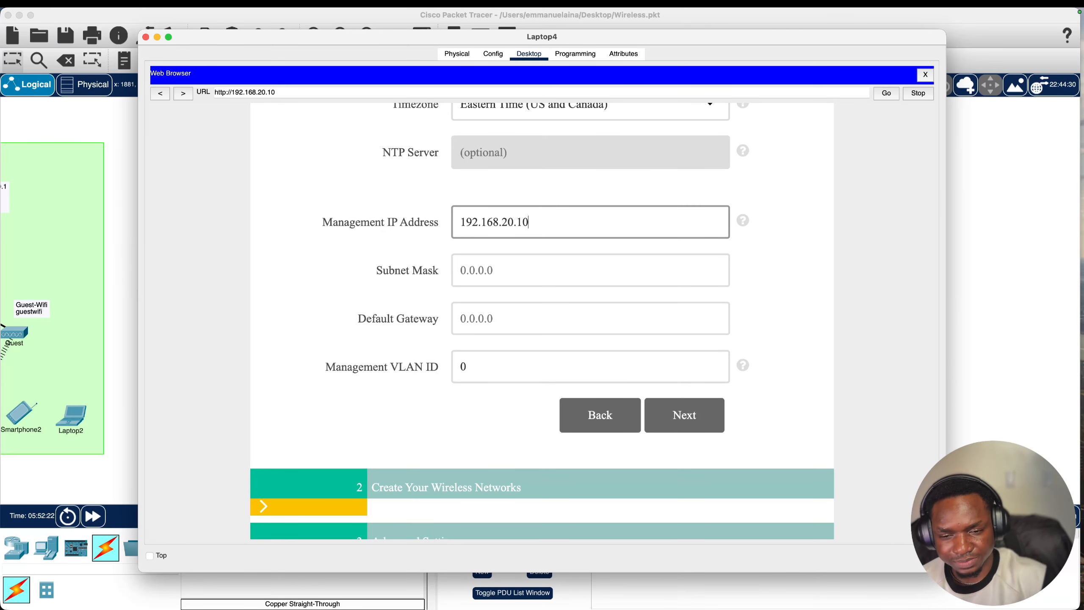
{"action": "left_click", "coordinate": [649, 259]}
{"action": "type", "text": "2"}
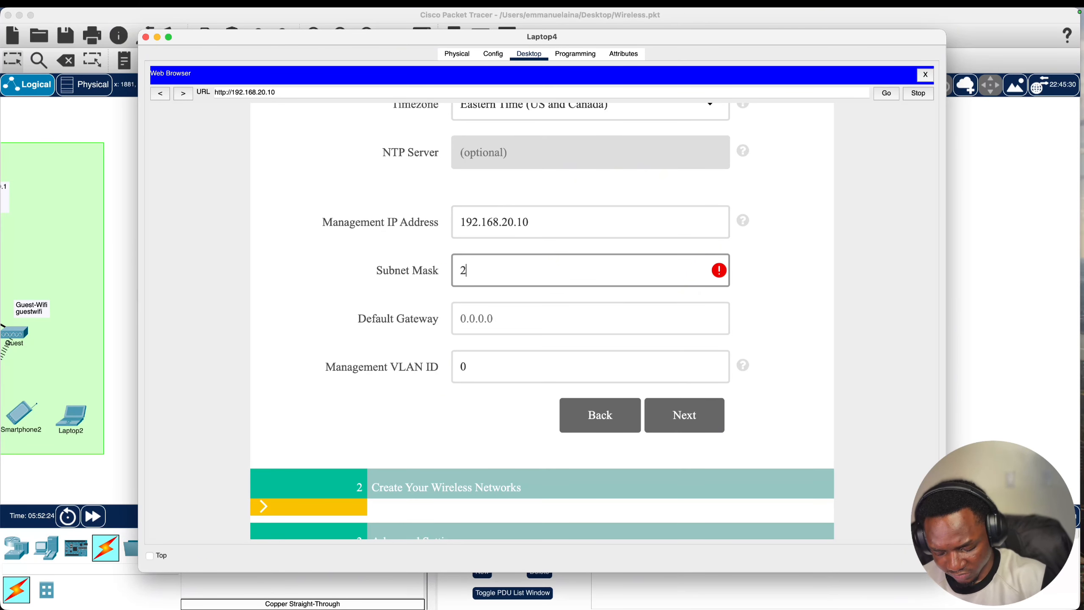
{"action": "type", "text": "55.255.25"}
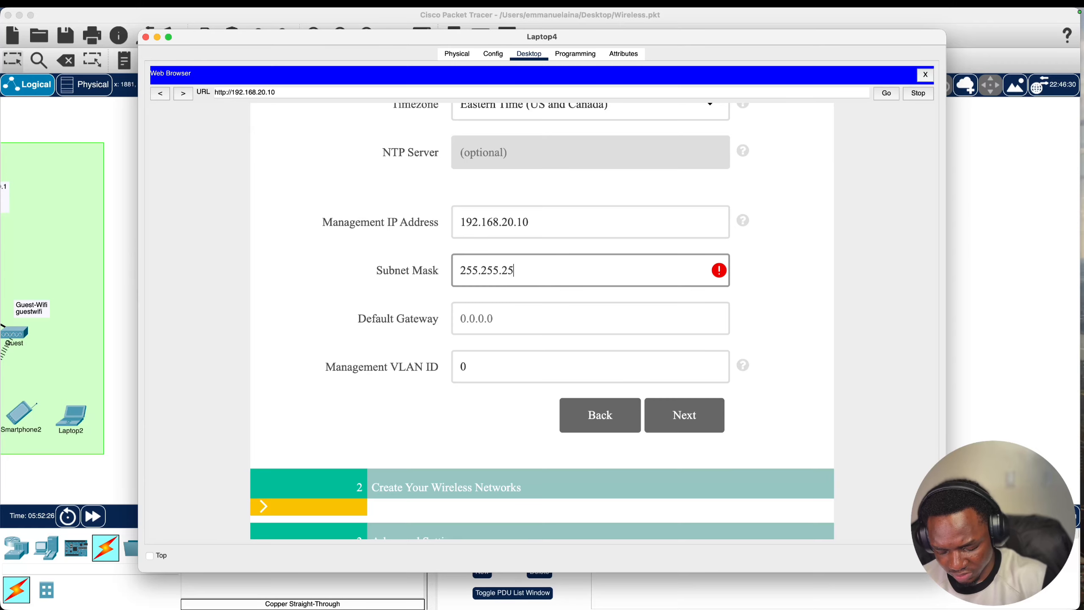
{"action": "type", "text": "."}
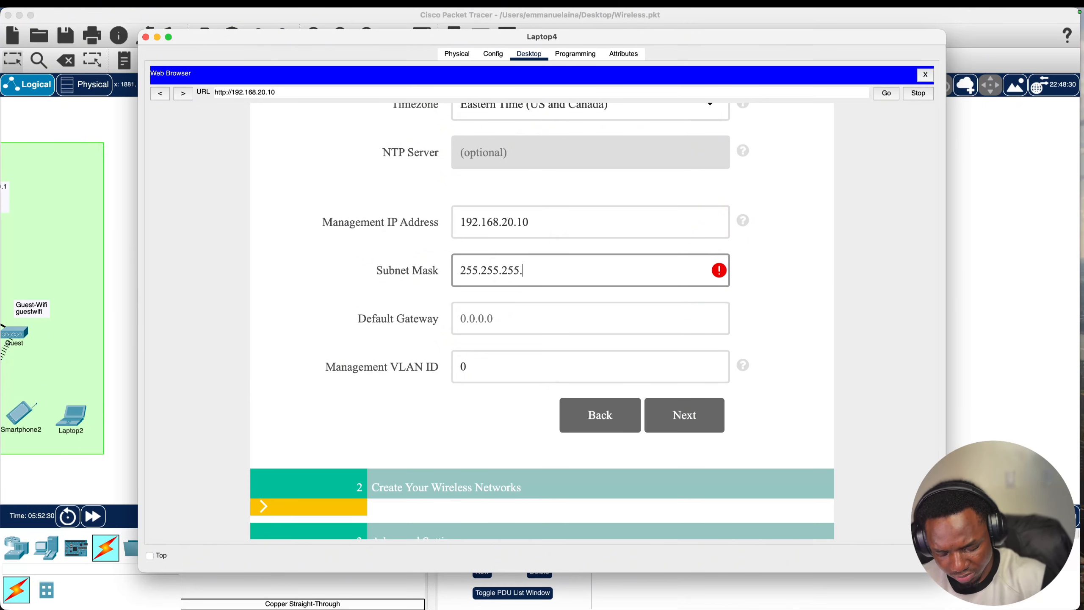
{"action": "type", "text": ".00"}
- Fill the default gateway as 192.168.20.11 from the copied management IP
{"action": "left_click", "coordinate": [528, 305]}
{"action": "scroll", "coordinate": [512, 312], "scroll_direction": "down", "scroll_amount": 1}
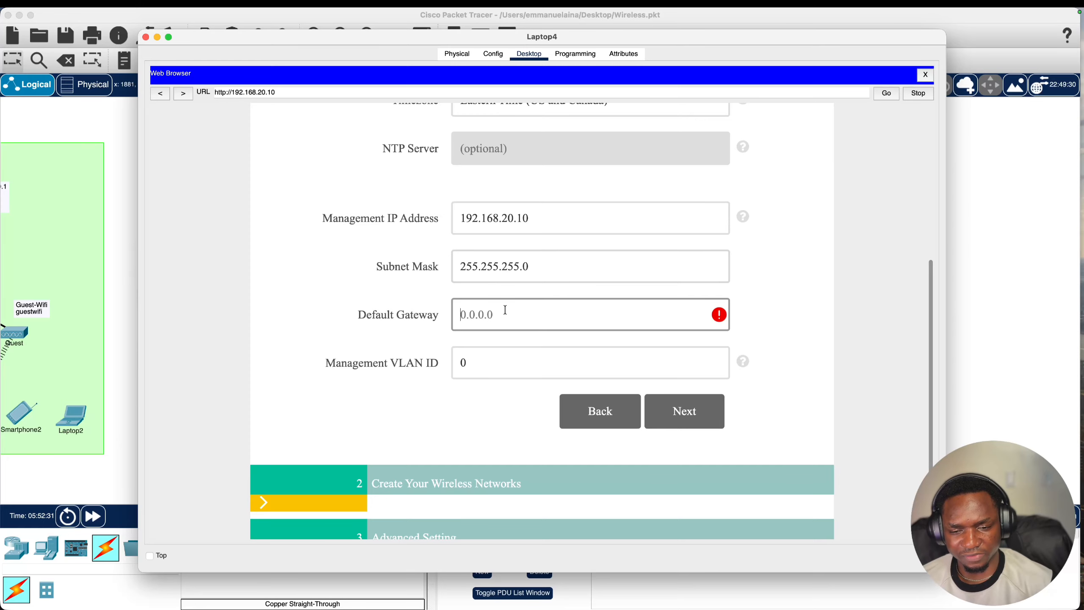
{"action": "double_click", "coordinate": [538, 213]}
{"action": "key", "text": "super+c"}
{"action": "left_click", "coordinate": [501, 323]}
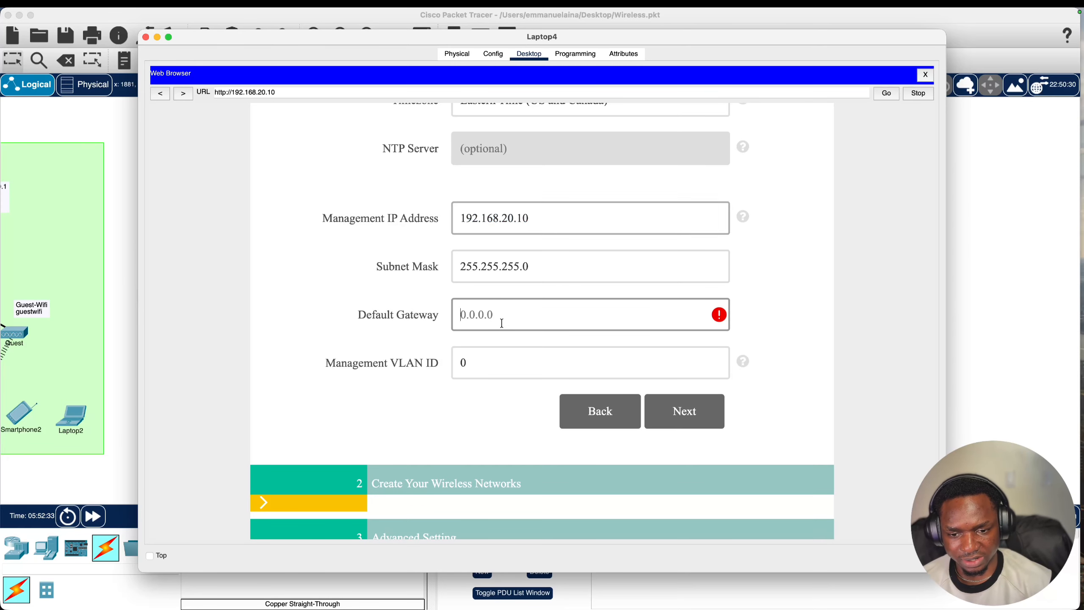
{"action": "key", "text": "super+v"}
{"action": "key", "text": "BackSpace"}
{"action": "type", "text": "1"}
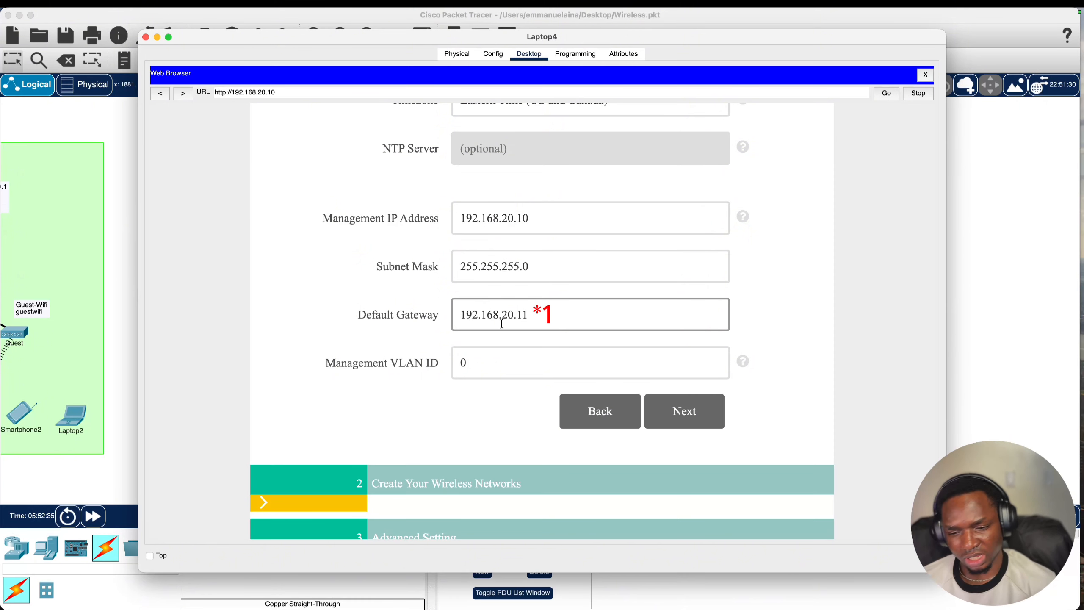
{"action": "scroll", "coordinate": [502, 323], "scroll_direction": "down", "scroll_amount": 1}
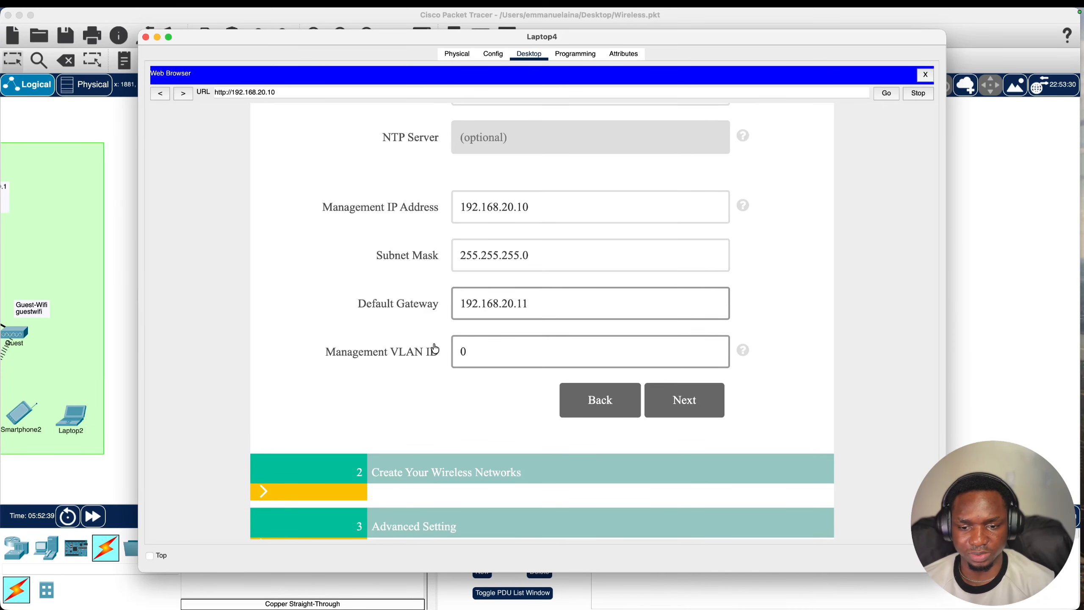
- Name the employee network Novatech-Wireless and enter and confirm its WPA2 passphrase
{"action": "left_click", "coordinate": [681, 402]}
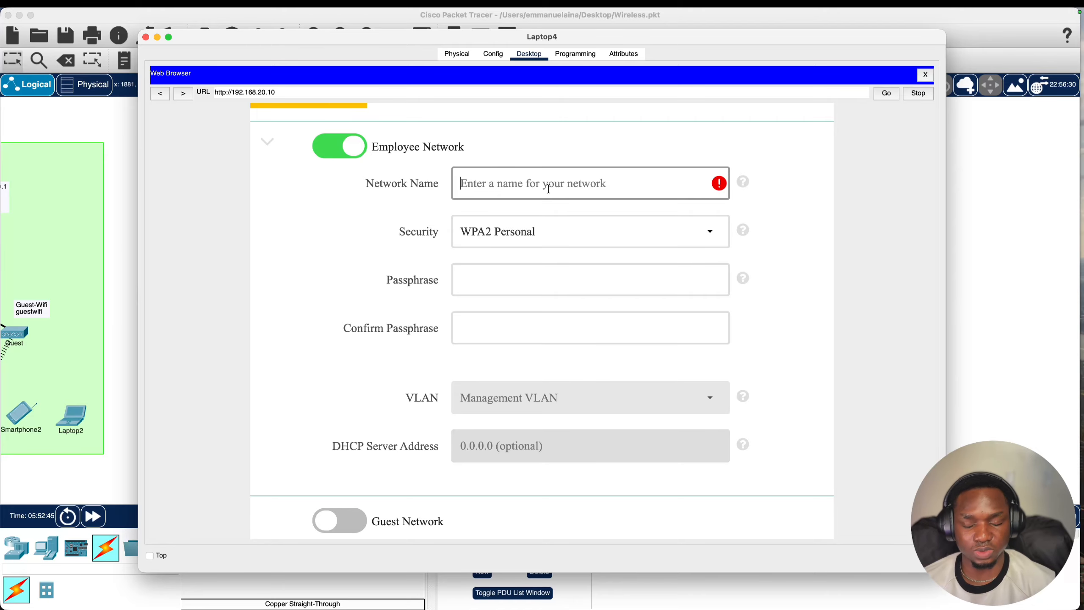
{"action": "type", "text": "N"}
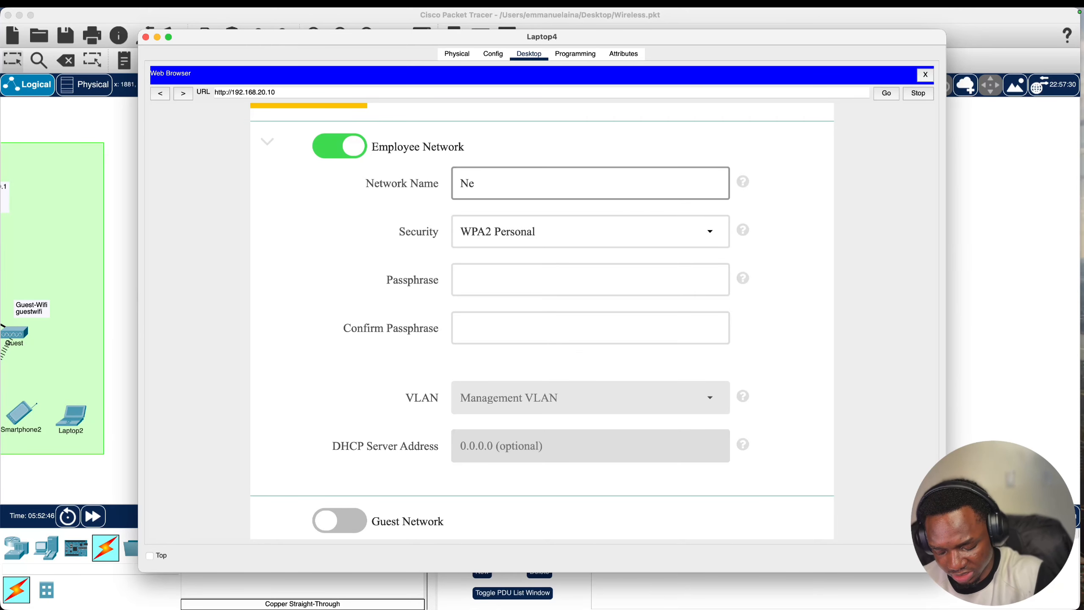
{"action": "type", "text": "ov"}
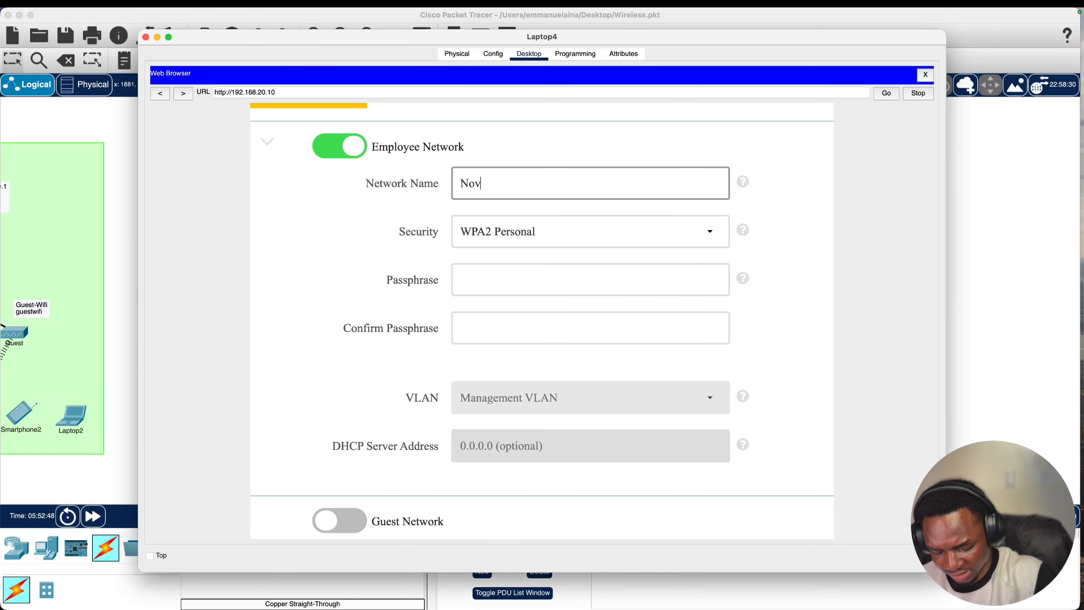
{"action": "type", "text": "atech-Wireless"}
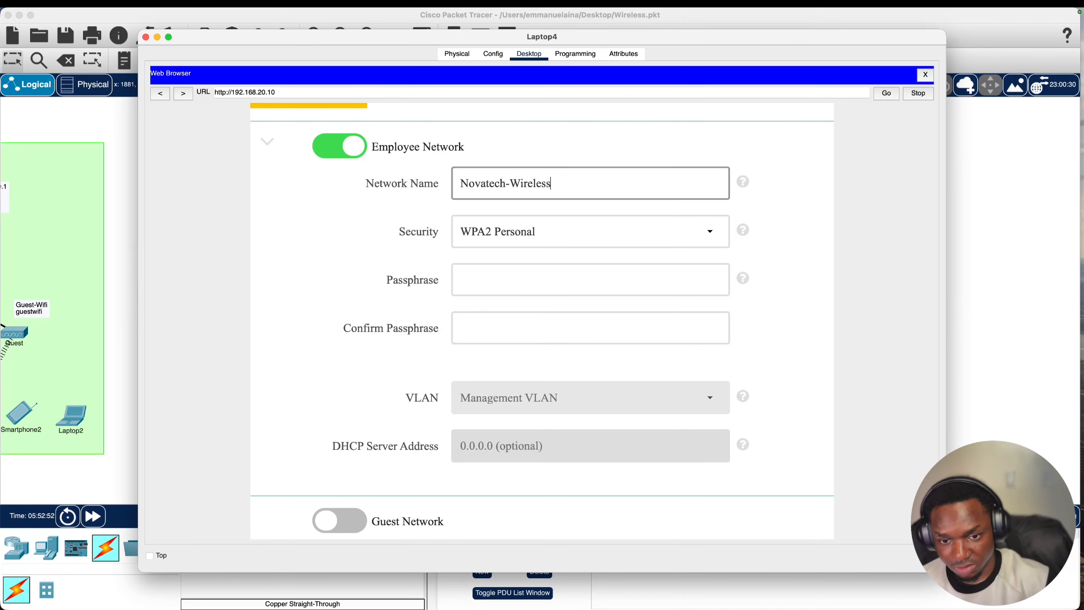
{"action": "key", "text": "Tab"}
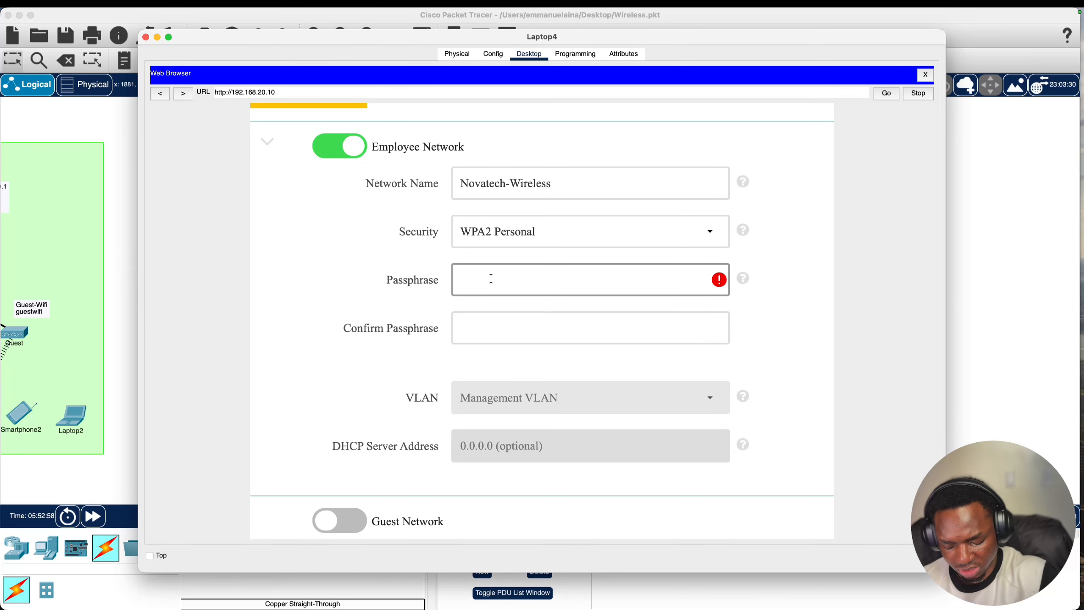
{"action": "type", "text": "••"}
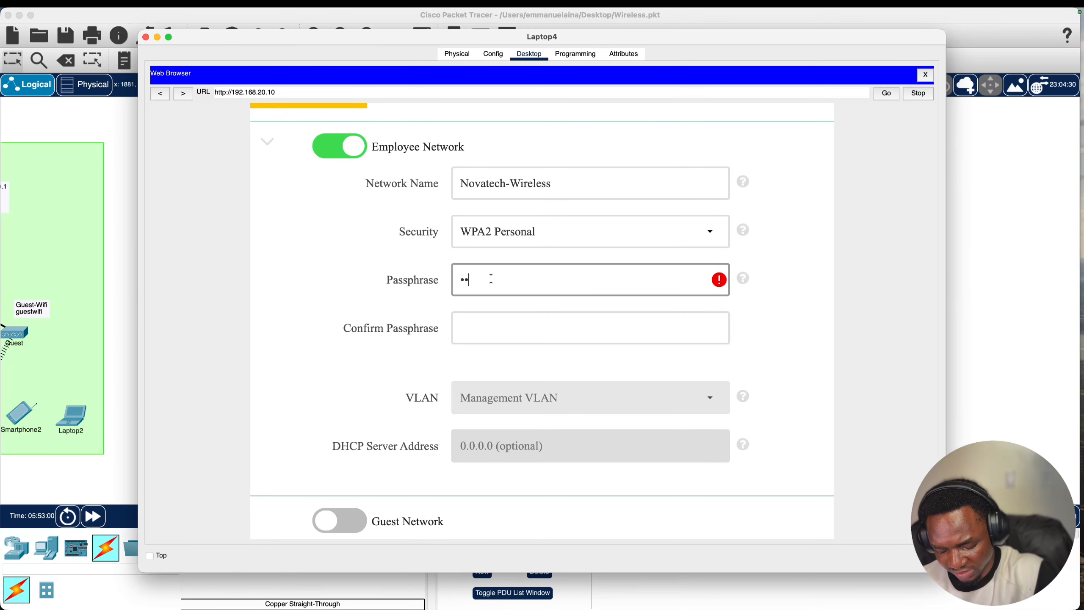
{"action": "type", "text": "••••••"}
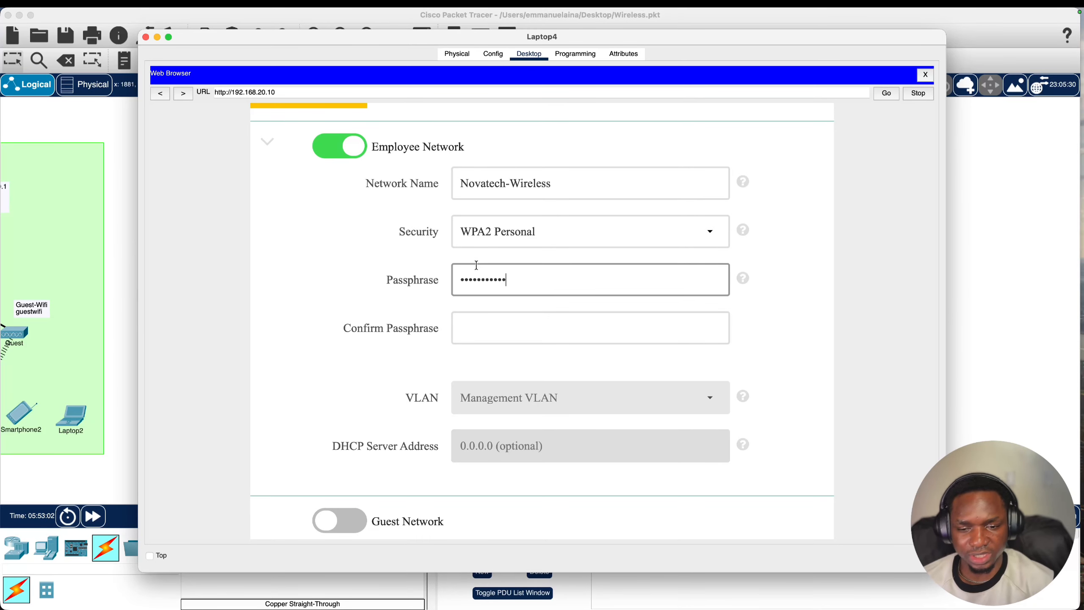
{"action": "key", "text": "super+a"}
{"action": "type", "text": "••••••••"}
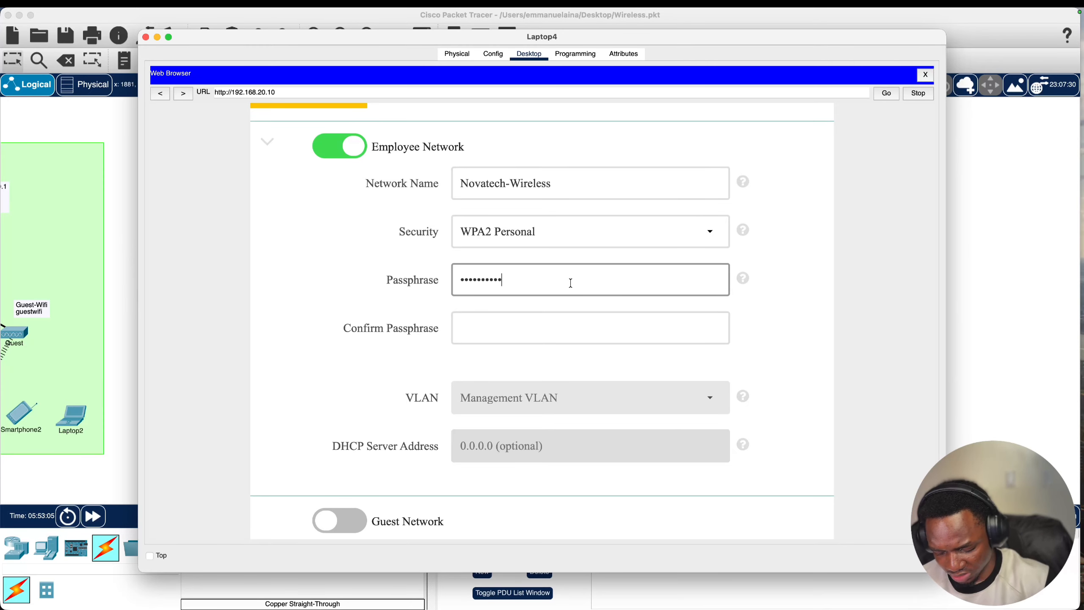
{"action": "left_click", "coordinate": [534, 323]}
{"action": "type", "text": "•"}
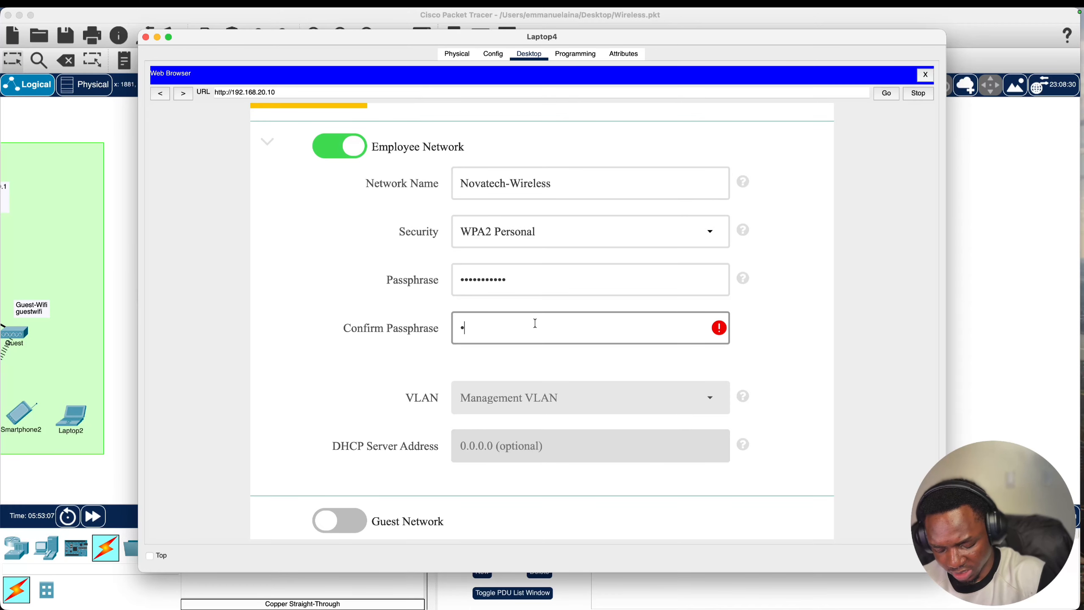
{"action": "type", "text": "••••••••••"}
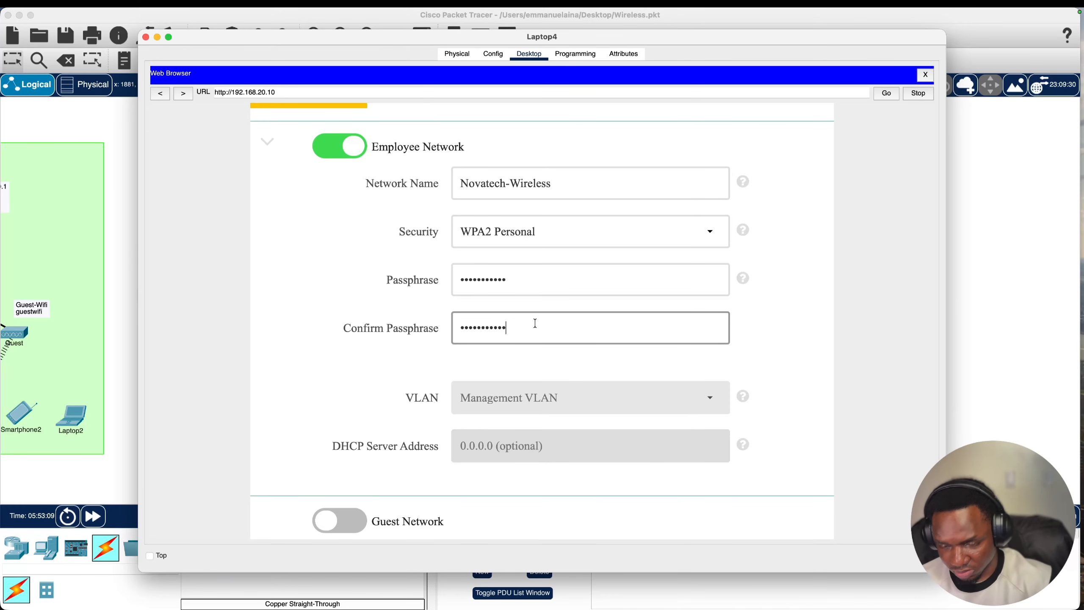
- Advance past the advanced settings to the configuration summary
{"action": "scroll", "coordinate": [535, 323], "scroll_direction": "down", "scroll_amount": 5}
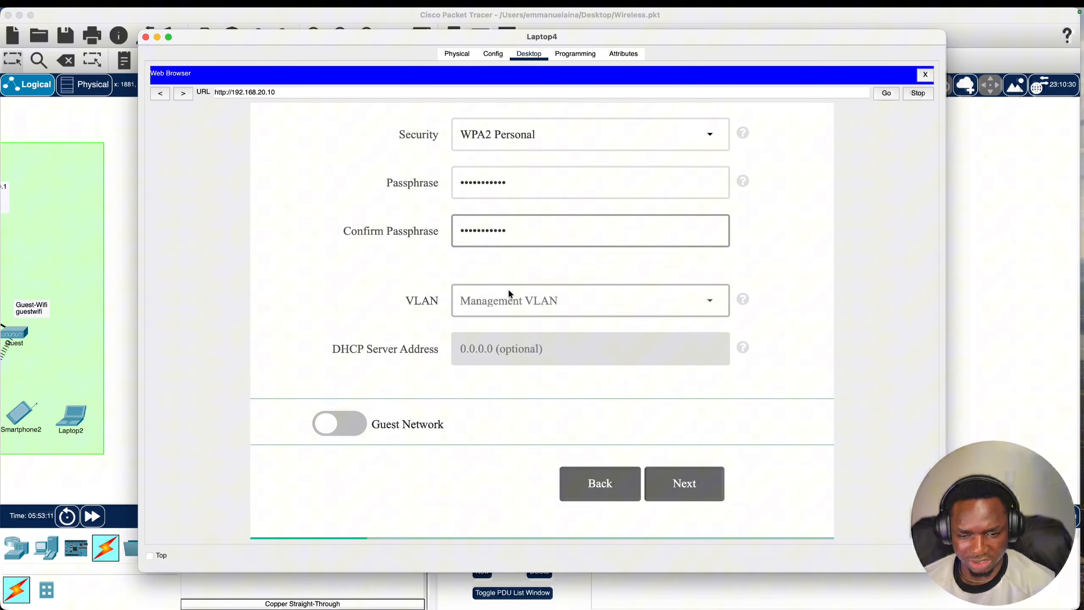
{"action": "scroll", "coordinate": [601, 294], "scroll_direction": "down", "scroll_amount": 2}
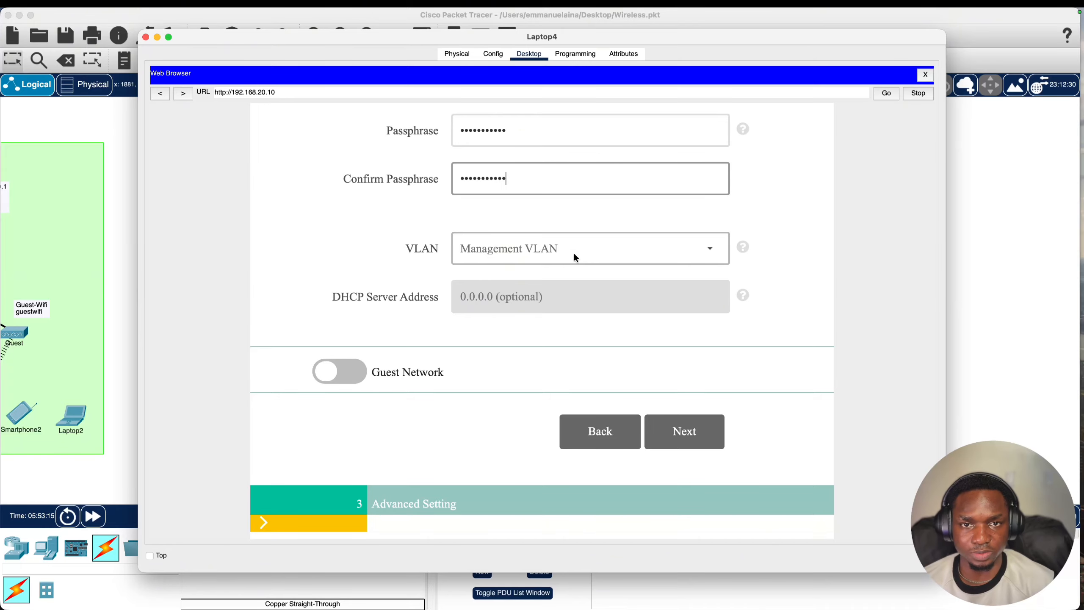
{"action": "left_click", "coordinate": [685, 431]}
{"action": "scroll", "coordinate": [510, 231], "scroll_direction": "up", "scroll_amount": 1}
{"action": "scroll", "coordinate": [490, 265], "scroll_direction": "down", "scroll_amount": 1}
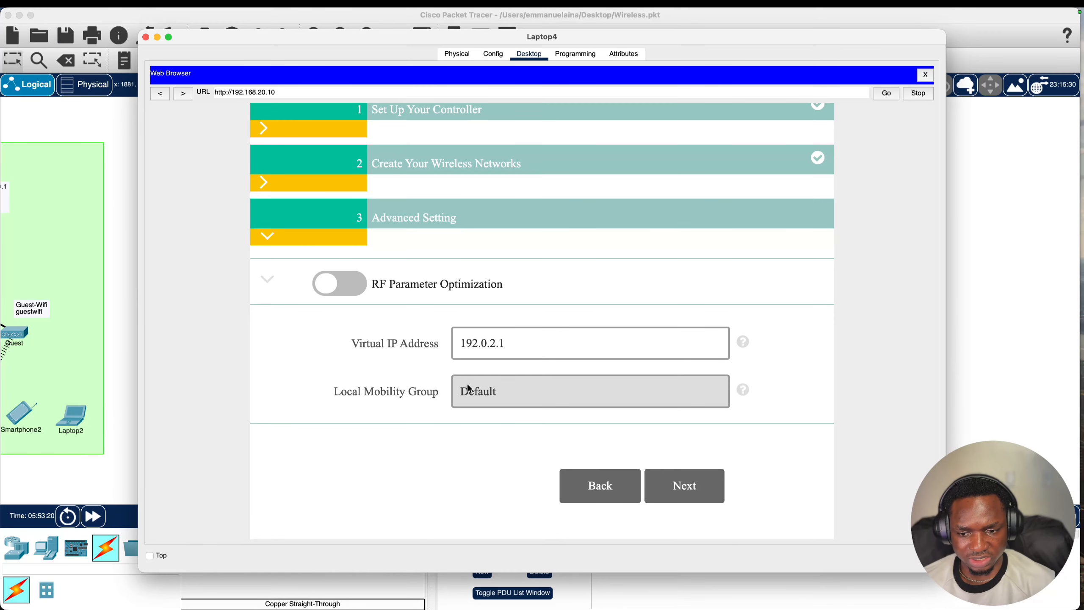
{"action": "left_click", "coordinate": [684, 486]}
- Review the summary, highlight the wrong gateway address, and return to Advanced Setting
{"action": "scroll", "coordinate": [525, 238], "scroll_direction": "down", "scroll_amount": 1}
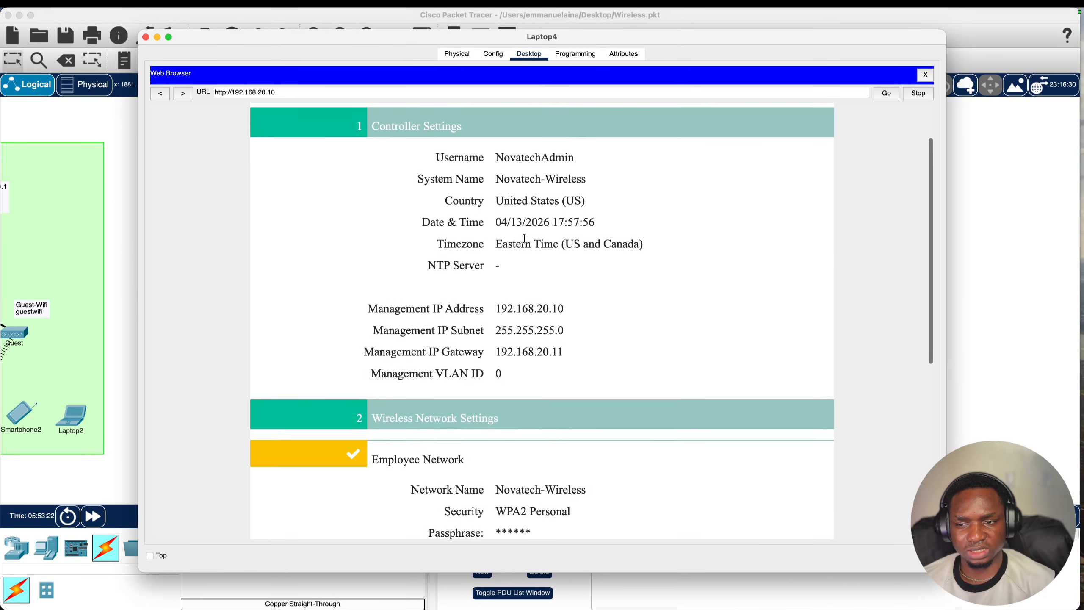
{"action": "scroll", "coordinate": [525, 238], "scroll_direction": "up", "scroll_amount": 3}
{"action": "scroll", "coordinate": [500, 217], "scroll_direction": "down", "scroll_amount": 1}
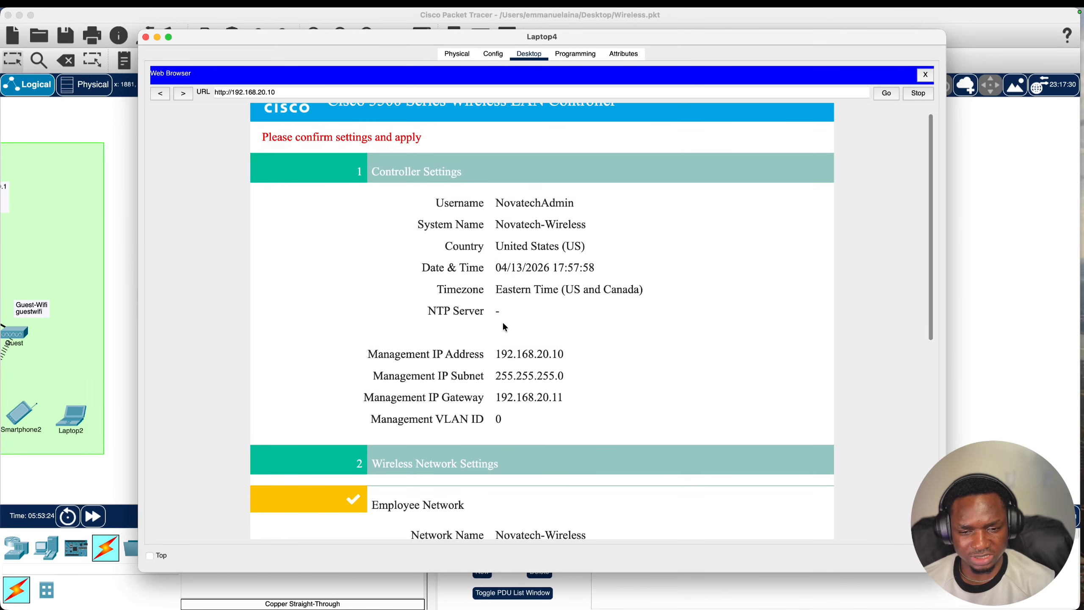
{"action": "scroll", "coordinate": [503, 326], "scroll_direction": "down", "scroll_amount": 8}
{"action": "scroll", "coordinate": [503, 327], "scroll_direction": "up", "scroll_amount": 3}
{"action": "scroll", "coordinate": [500, 328], "scroll_direction": "right", "scroll_amount": 2}
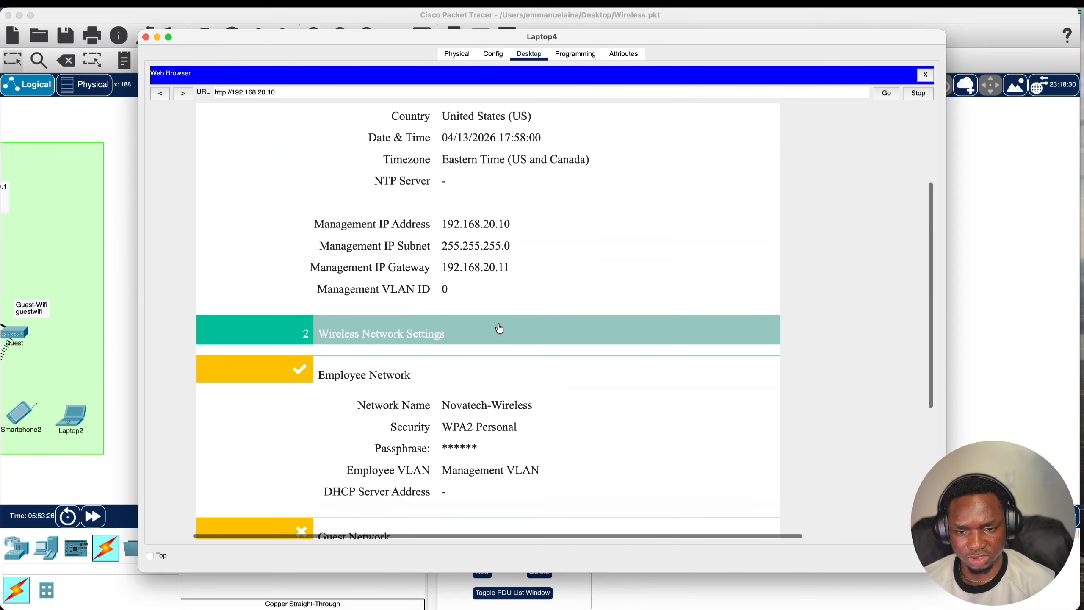
{"action": "scroll", "coordinate": [499, 328], "scroll_direction": "left", "scroll_amount": 2}
{"action": "scroll", "coordinate": [517, 288], "scroll_direction": "down", "scroll_amount": 3}
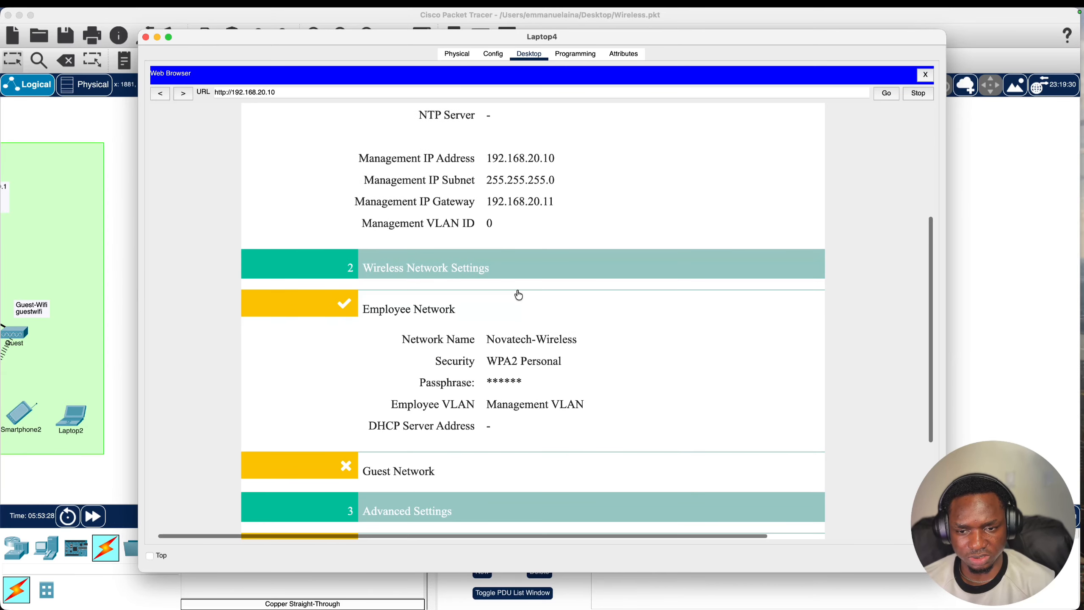
{"action": "scroll", "coordinate": [519, 295], "scroll_direction": "down", "scroll_amount": 3}
{"action": "scroll", "coordinate": [519, 294], "scroll_direction": "up", "scroll_amount": 1}
{"action": "scroll", "coordinate": [518, 295], "scroll_direction": "right", "scroll_amount": 1}
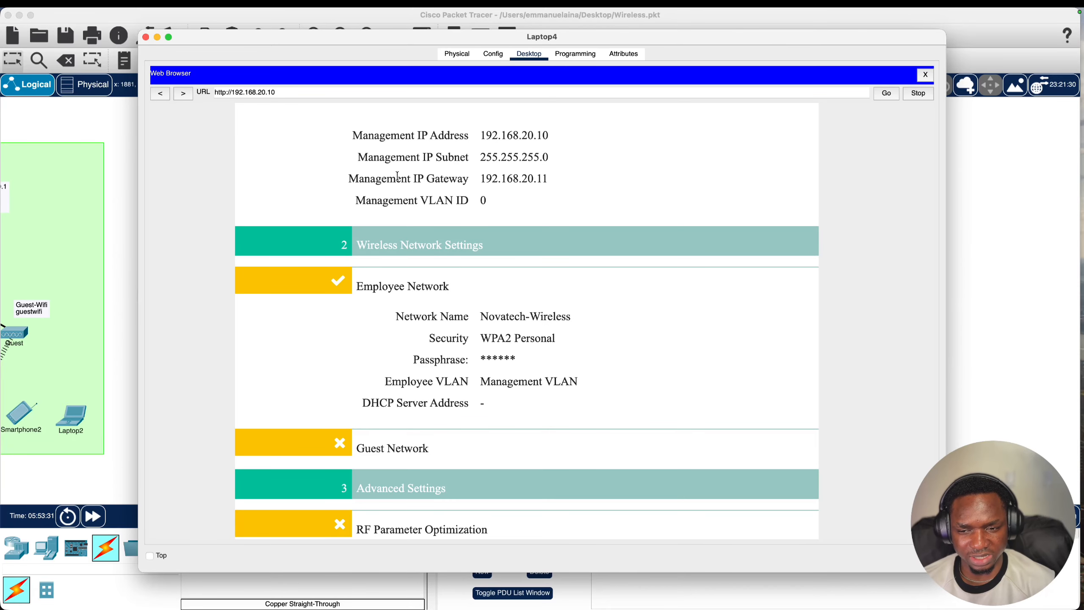
{"action": "left_click_drag", "start_coordinate": [397, 176], "coordinate": [548, 176]}
{"action": "left_click", "coordinate": [553, 188]}
{"action": "scroll", "coordinate": [540, 213], "scroll_direction": "up", "scroll_amount": 3}
{"action": "scroll", "coordinate": [525, 291], "scroll_direction": "down", "scroll_amount": 8}
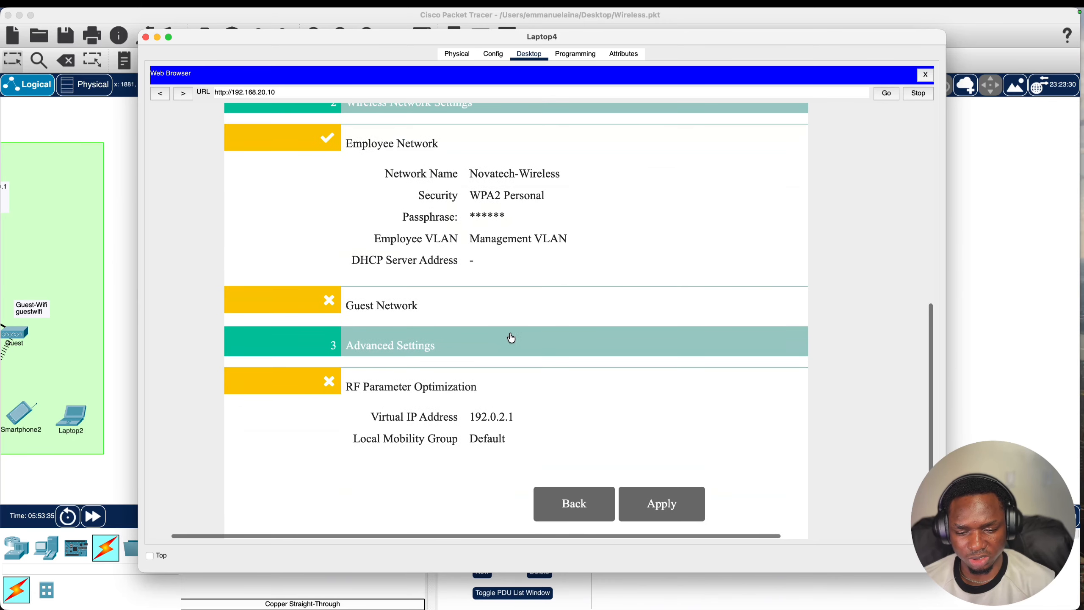
{"action": "left_click", "coordinate": [573, 503]}
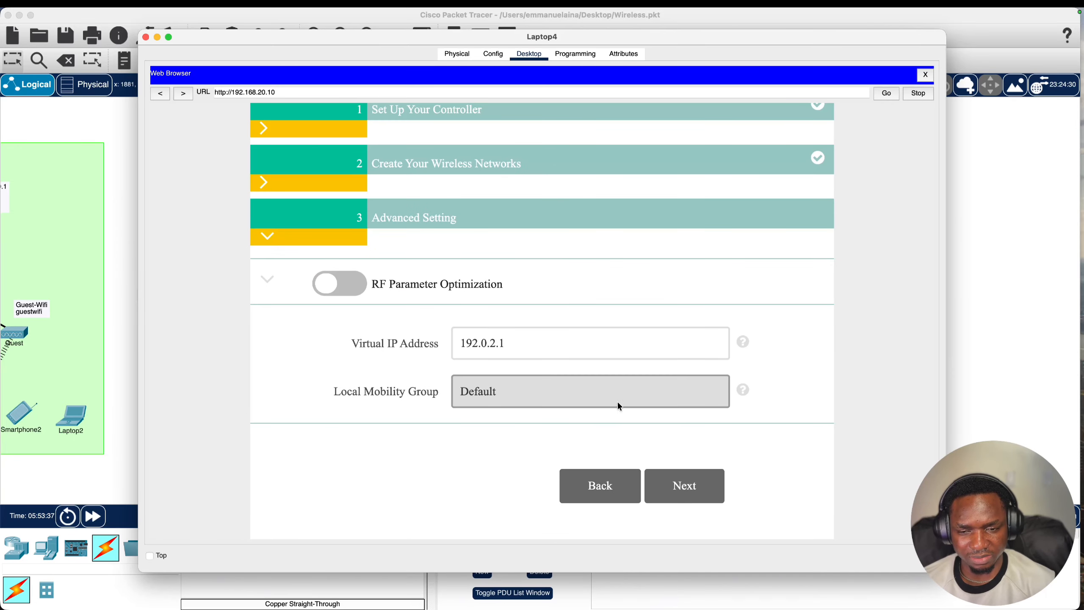
- Go back to controller setup and correct the default gateway to 192.168.20.1
{"action": "scroll", "coordinate": [614, 401], "scroll_direction": "up", "scroll_amount": 2}
{"action": "scroll", "coordinate": [606, 426], "scroll_direction": "down", "scroll_amount": 2}
{"action": "left_click", "coordinate": [595, 481]}
{"action": "scroll", "coordinate": [522, 329], "scroll_direction": "down", "scroll_amount": 5}
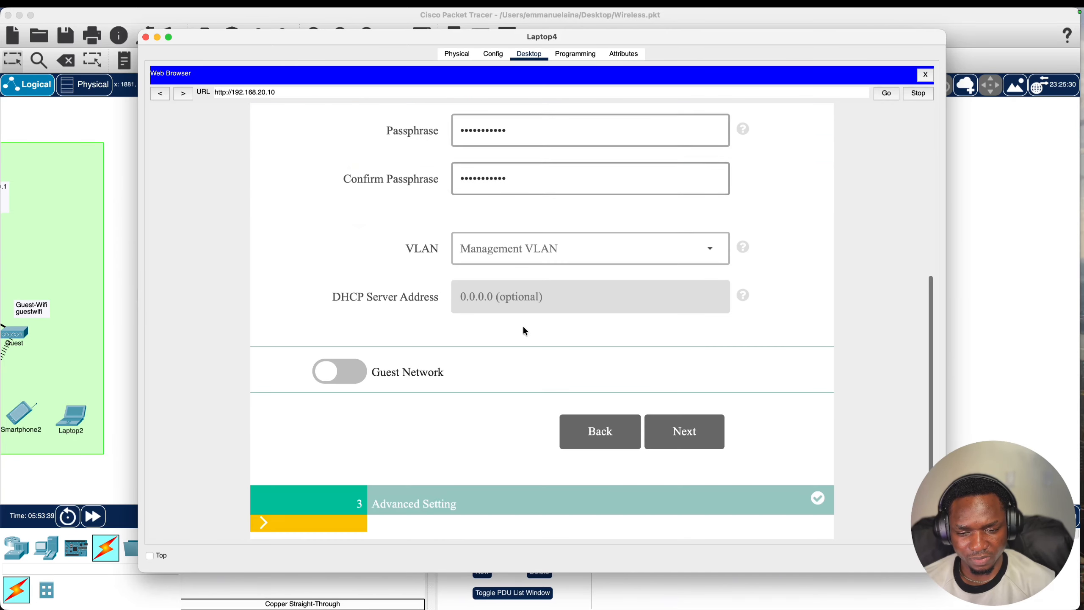
{"action": "left_click", "coordinate": [591, 447]}
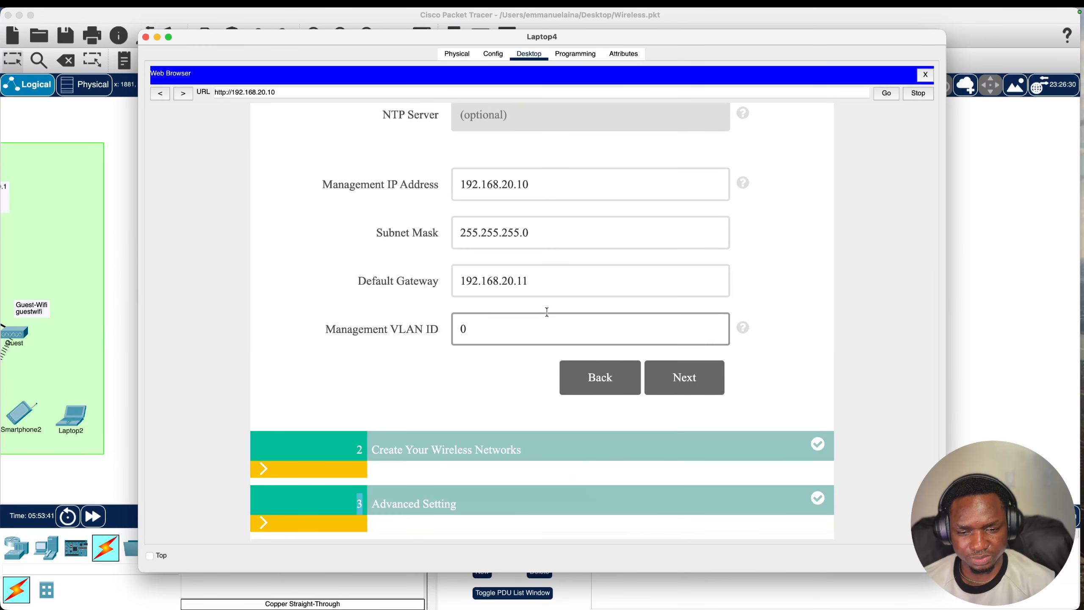
{"action": "left_click", "coordinate": [548, 290]}
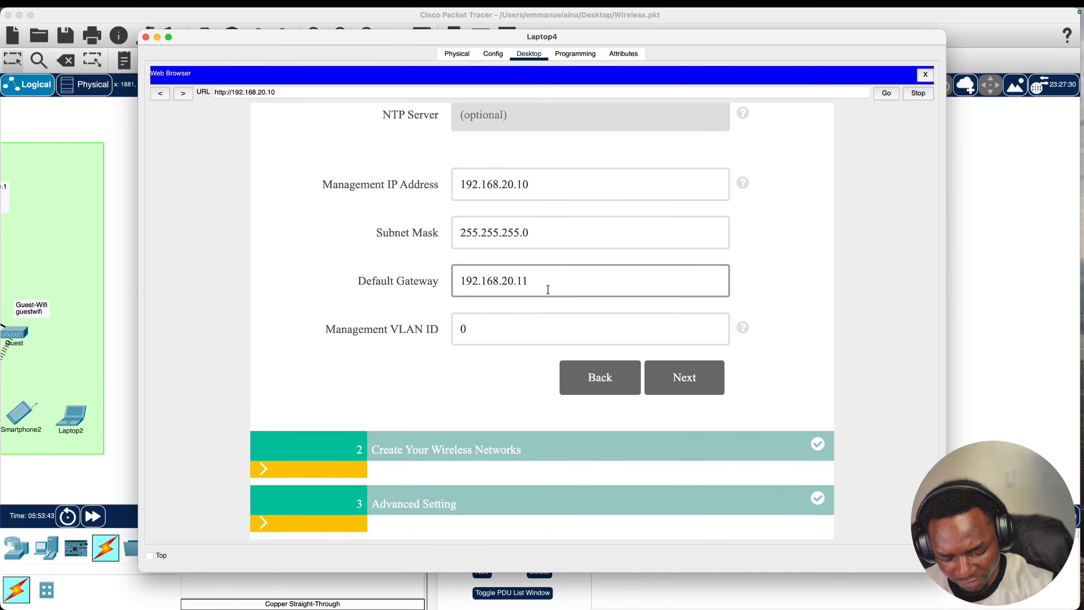
{"action": "key", "text": "BackSpace"}
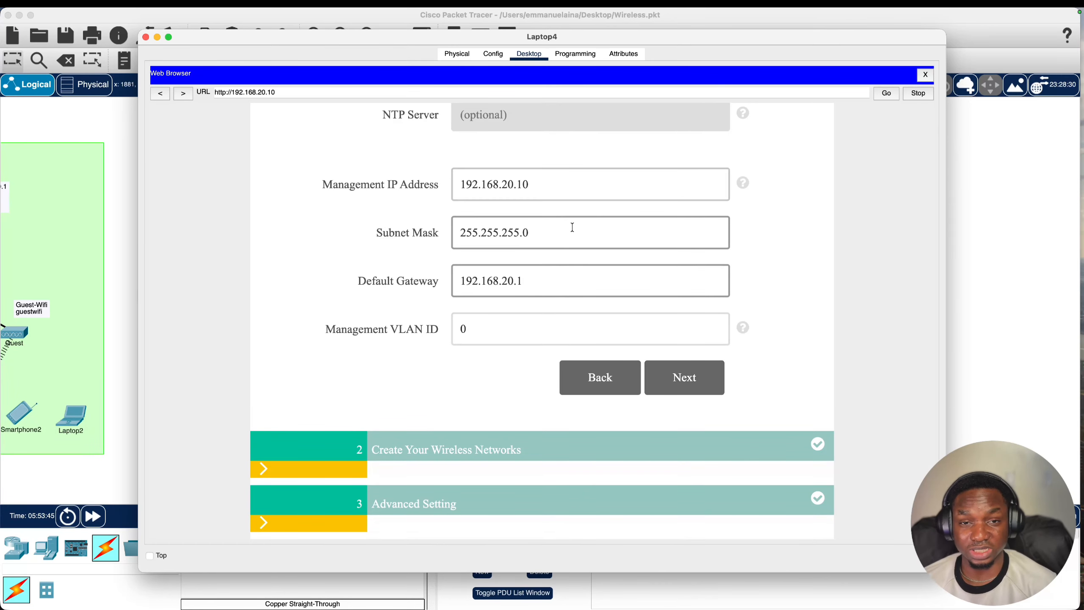
- Apply the wizard settings and accept the controller reboot
{"action": "left_click", "coordinate": [698, 389]}
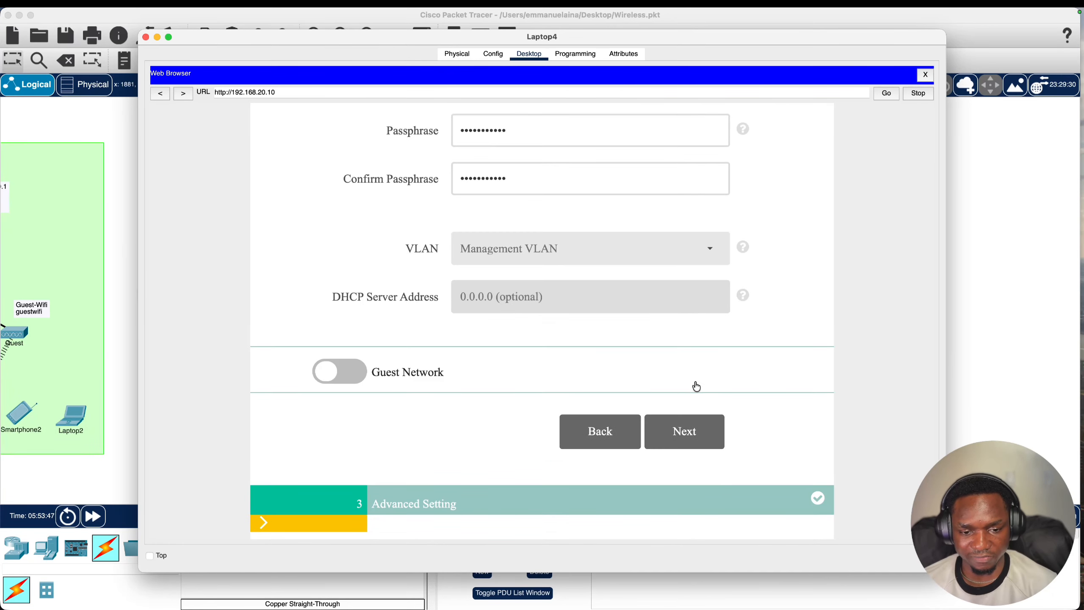
{"action": "left_click", "coordinate": [679, 431]}
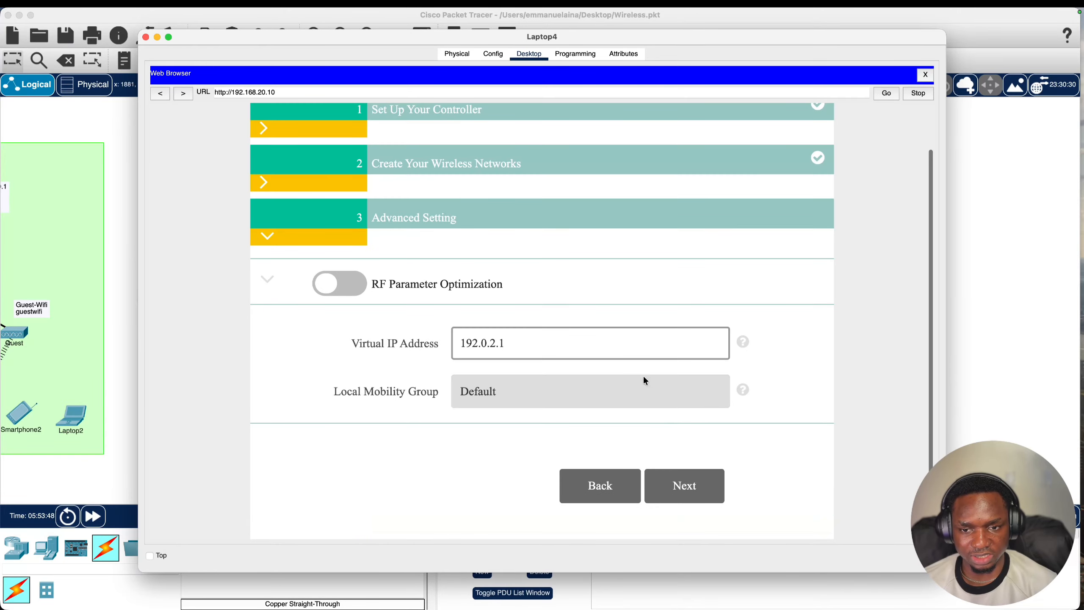
{"action": "left_click", "coordinate": [685, 486]}
{"action": "scroll", "coordinate": [551, 285], "scroll_direction": "down", "scroll_amount": 10}
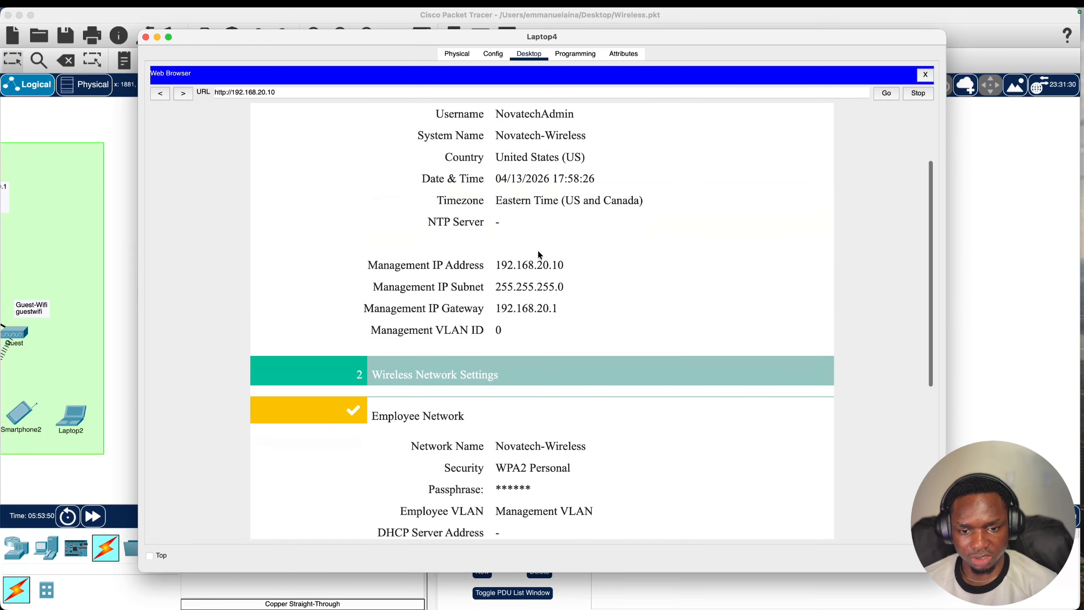
{"action": "scroll", "coordinate": [550, 290], "scroll_direction": "down", "scroll_amount": 4}
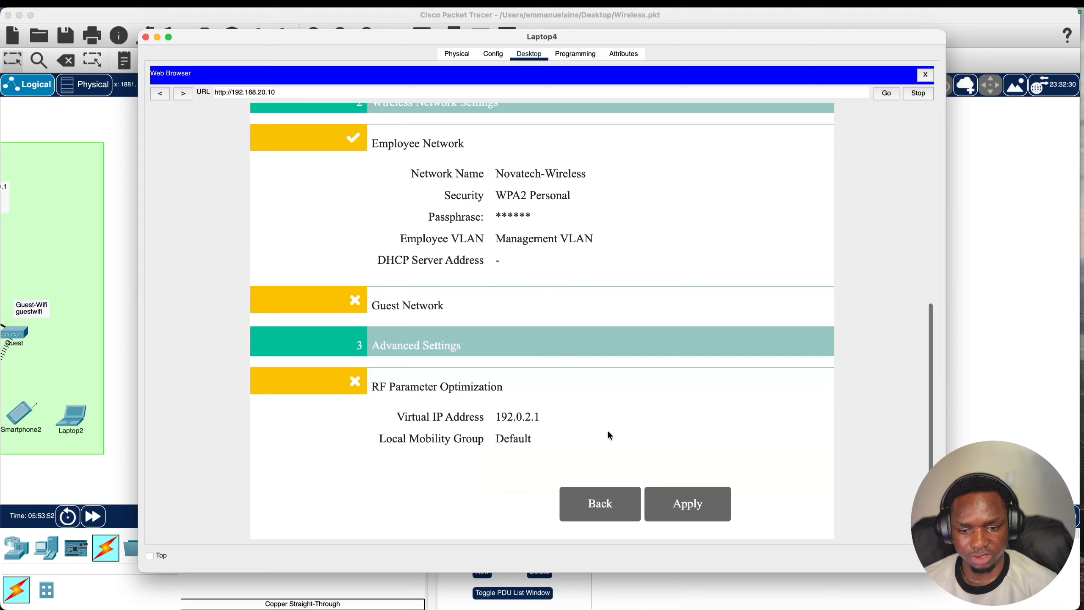
{"action": "left_click", "coordinate": [700, 507]}
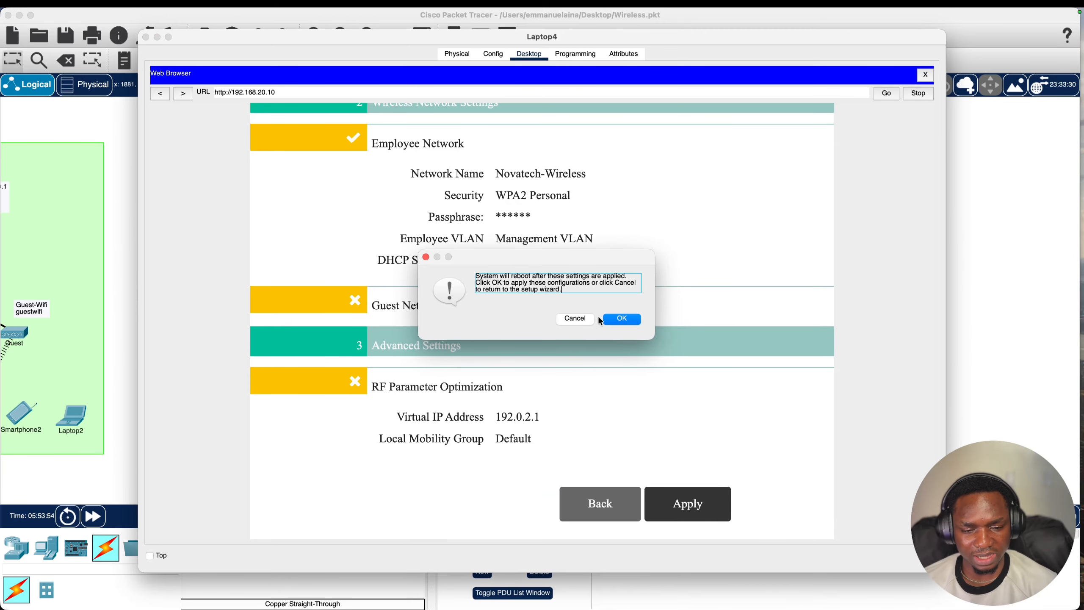
{"action": "left_click", "coordinate": [611, 318]}
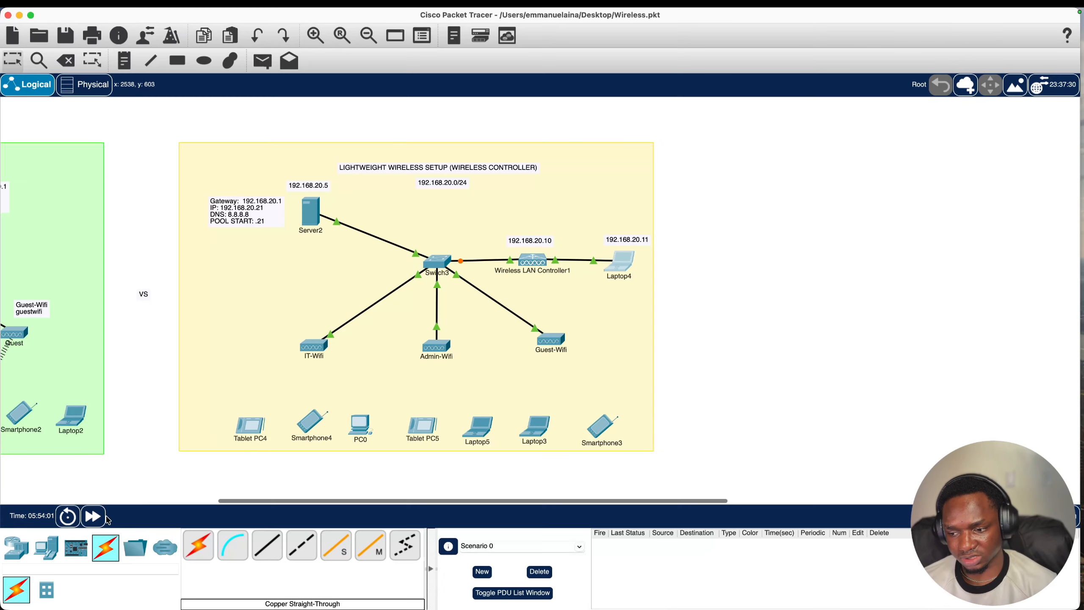
- Fast-forward time and re-ping 192.168.20.10 from Laptop4 after the reboot
{"action": "left_click", "coordinate": [94, 517]}
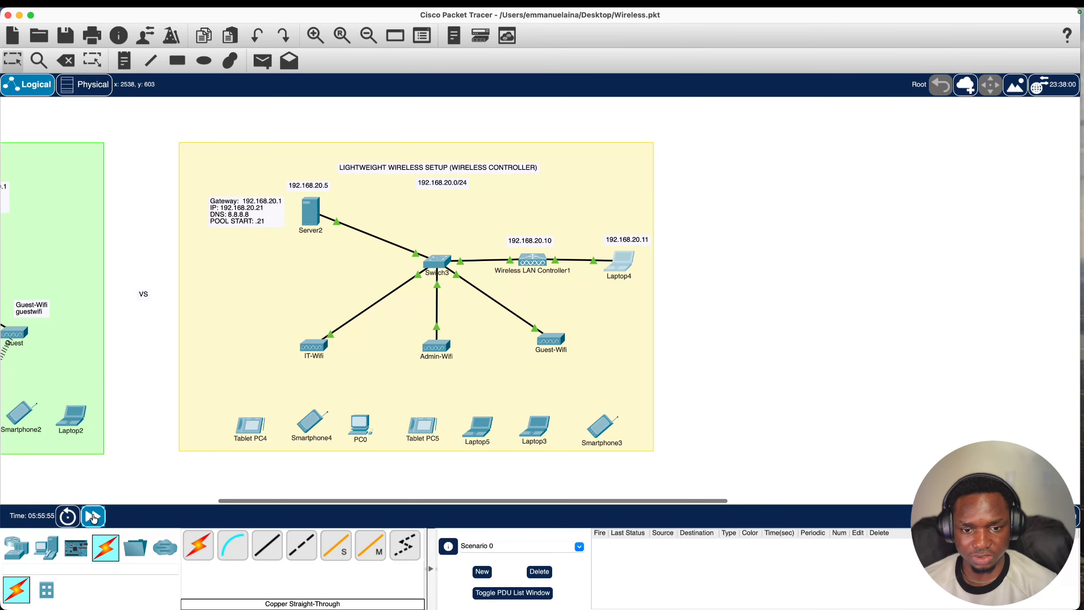
{"action": "left_click", "coordinate": [94, 517]}
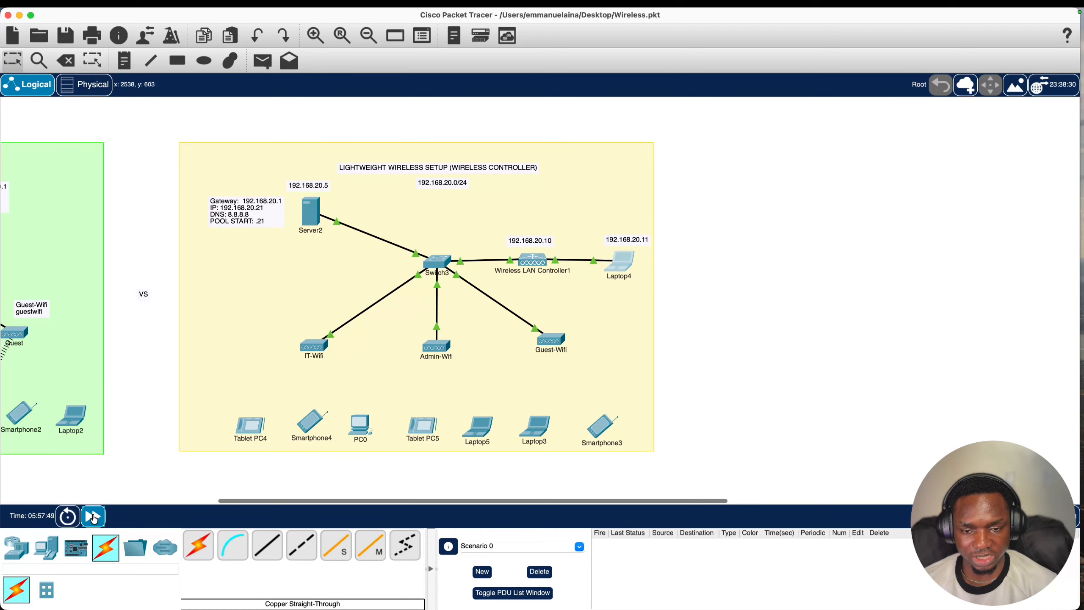
{"action": "left_click", "coordinate": [620, 273]}
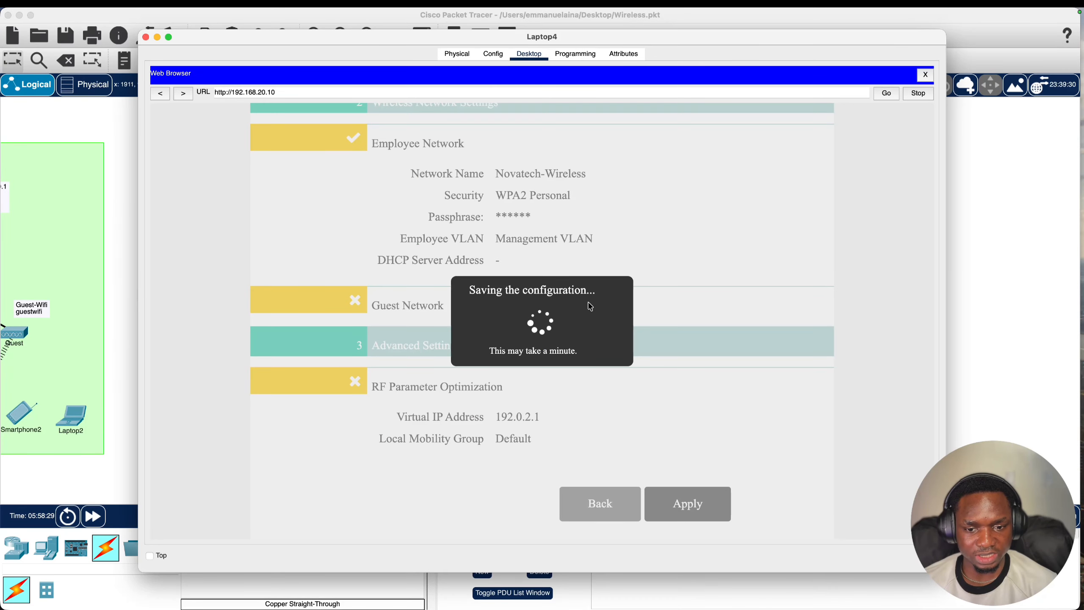
{"action": "left_click", "coordinate": [925, 74]}
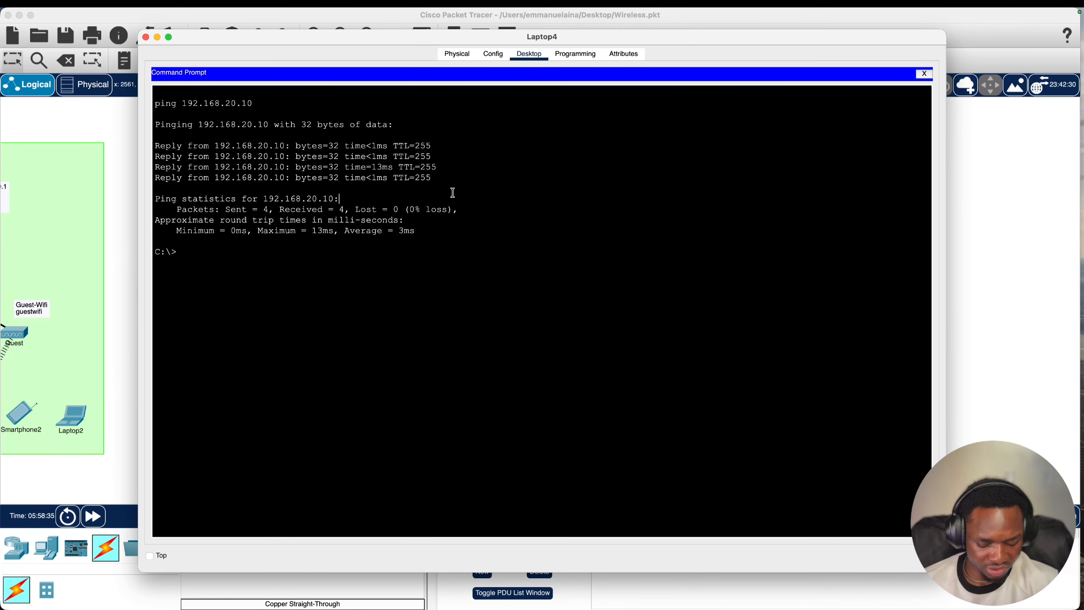
{"action": "key", "text": "Up"}
{"action": "key", "text": "Return"}
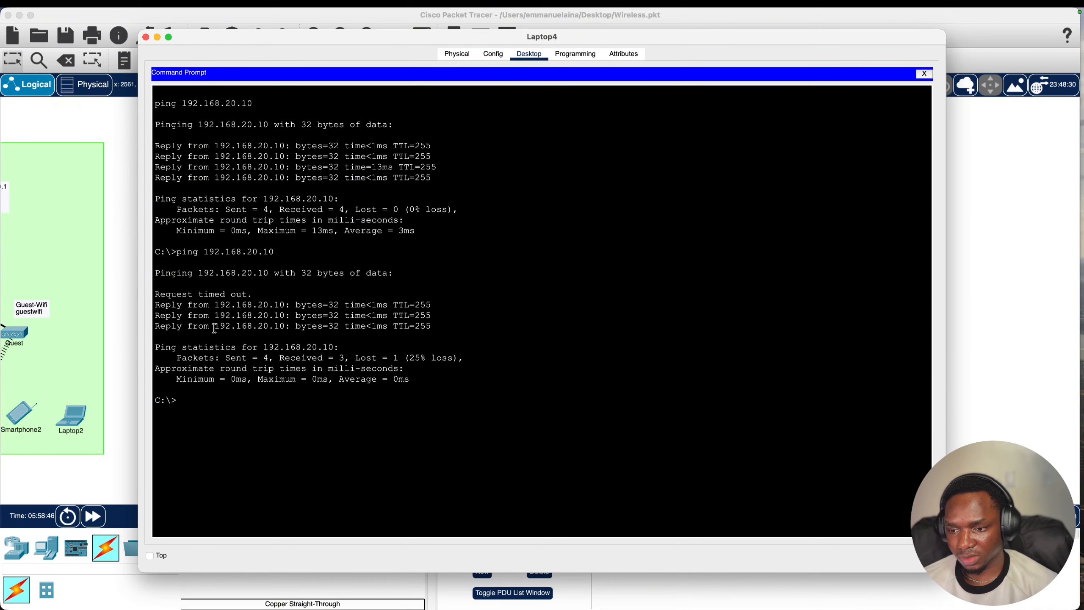
- Copy the controller IP 192.168.20.10 from the ping output and close the command prompt
{"action": "left_click_drag", "start_coordinate": [215, 326], "coordinate": [287, 328]}
{"action": "right_click", "coordinate": [276, 328]}
{"action": "left_click", "coordinate": [284, 333]}
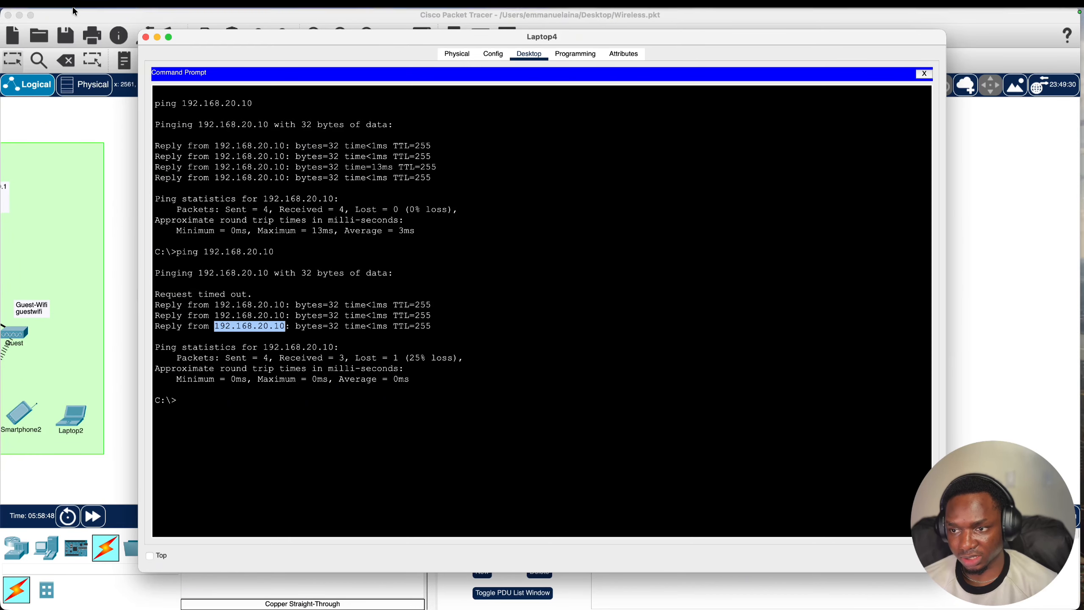
{"action": "left_click", "coordinate": [924, 74]}
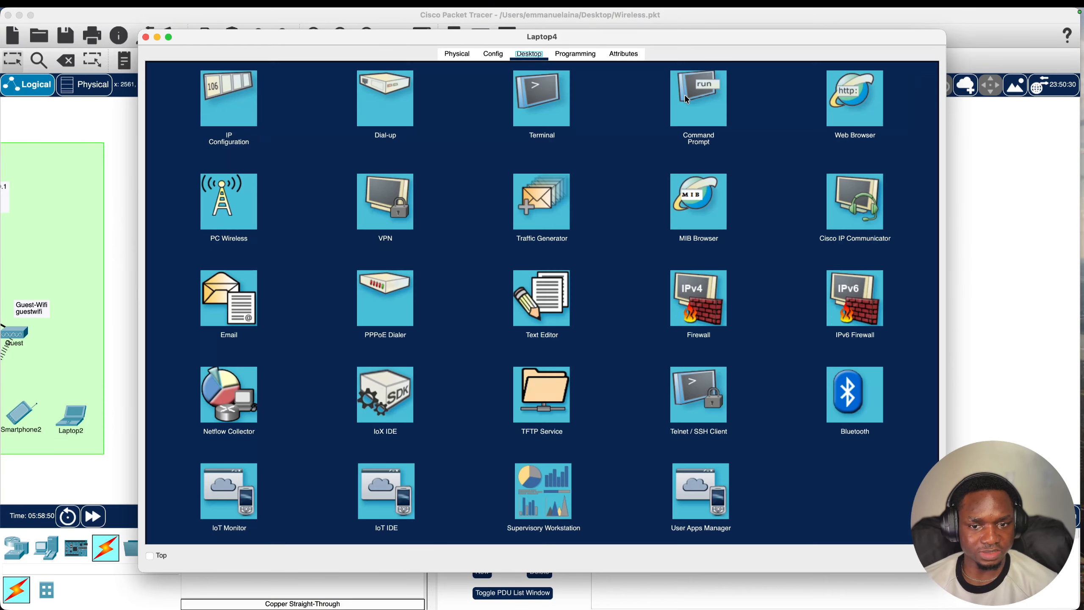
{"action": "left_click", "coordinate": [721, 111]}
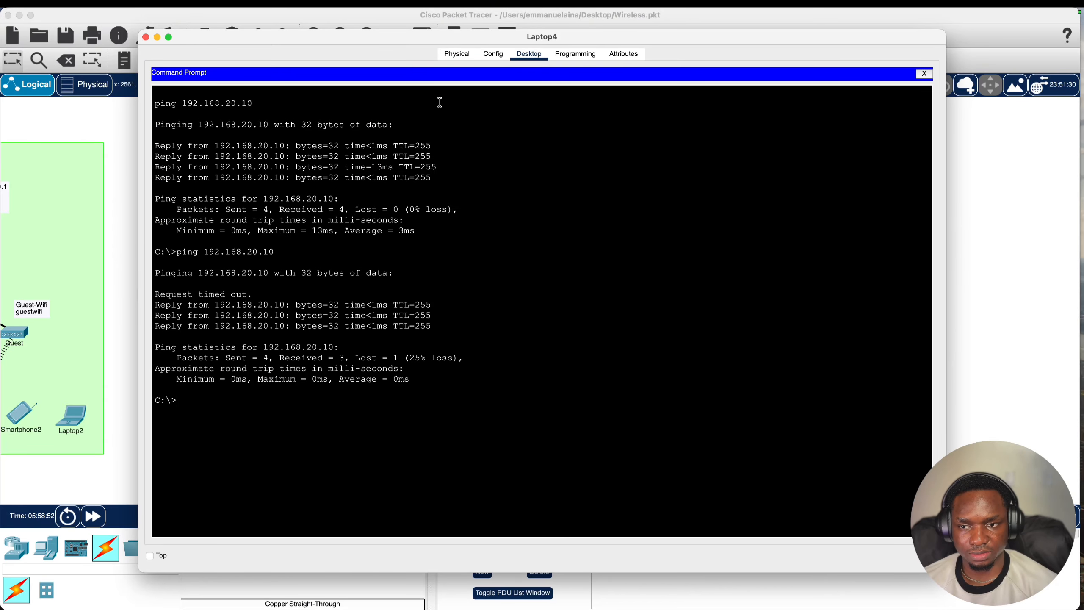
{"action": "left_click", "coordinate": [923, 73]}
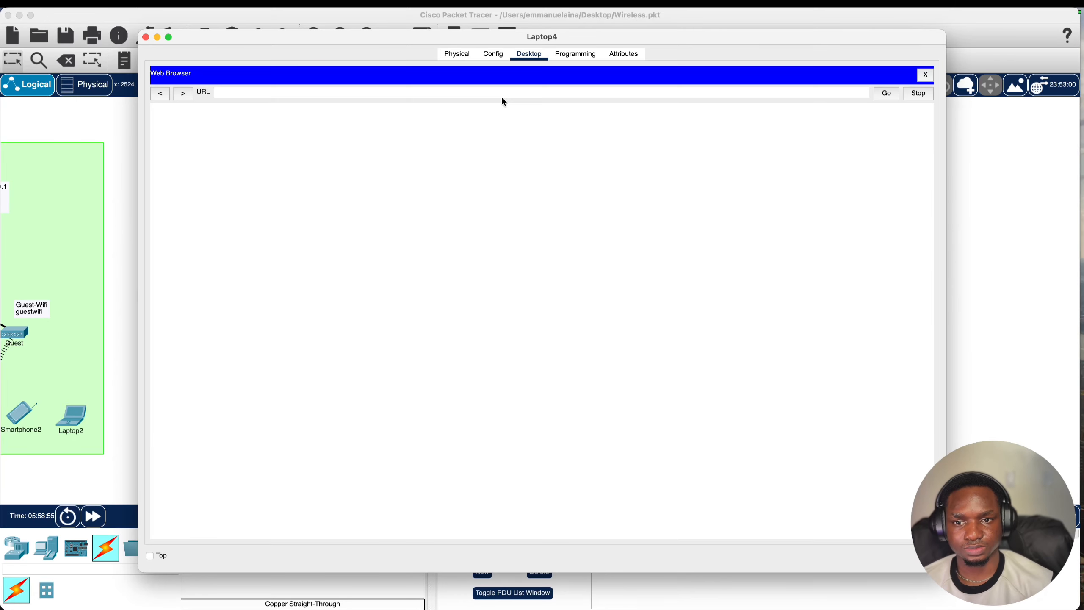
- Load the controller at 192.168.20.10 in Laptop4's browser, switching the address to https
{"action": "right_click", "coordinate": [502, 95]}
{"action": "left_click", "coordinate": [523, 143]}
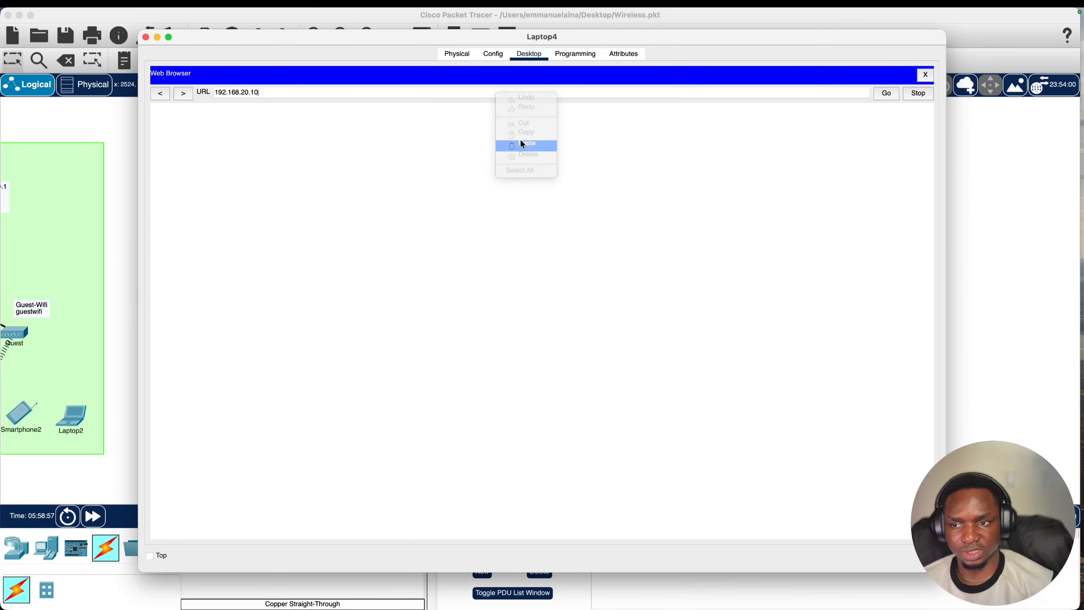
{"action": "key", "text": "Return"}
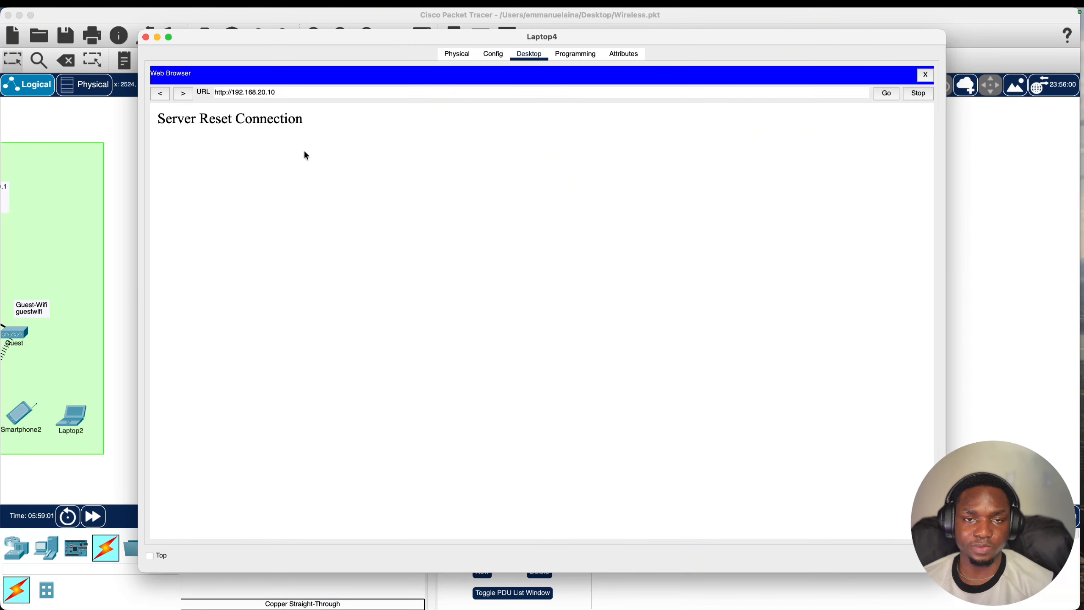
{"action": "left_click", "coordinate": [229, 92]}
{"action": "type", "text": "s"}
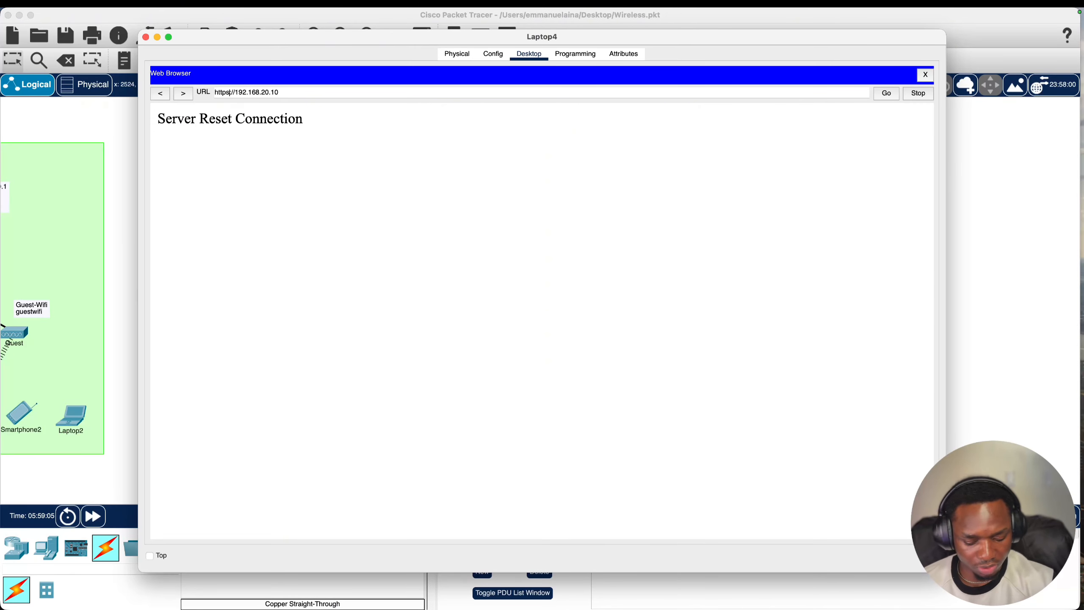
{"action": "key", "text": "Return"}
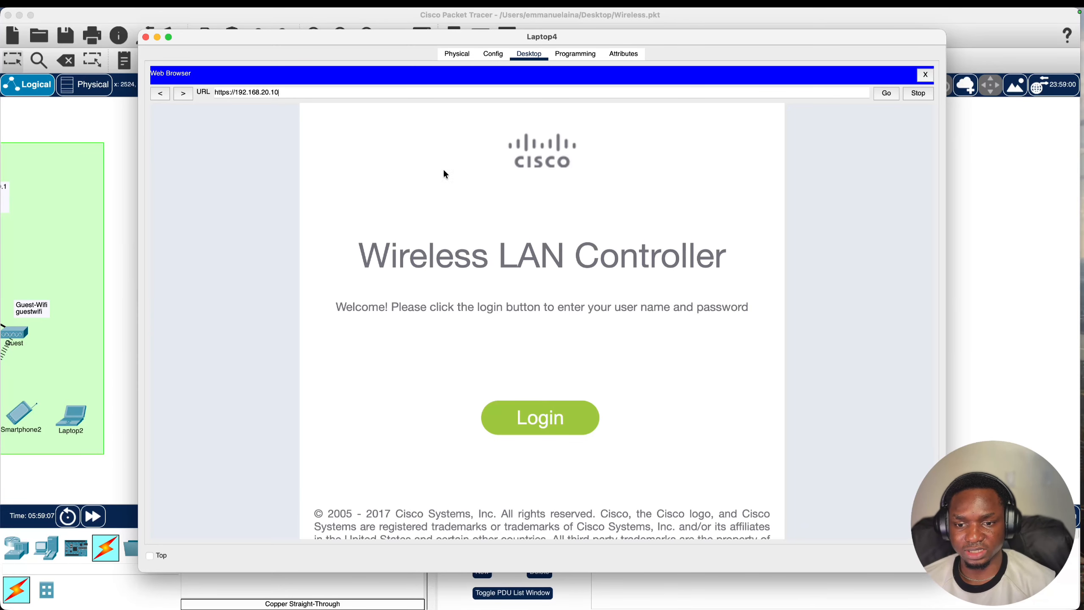
- Log in to the controller with the admin username and password
{"action": "left_click", "coordinate": [539, 421]}
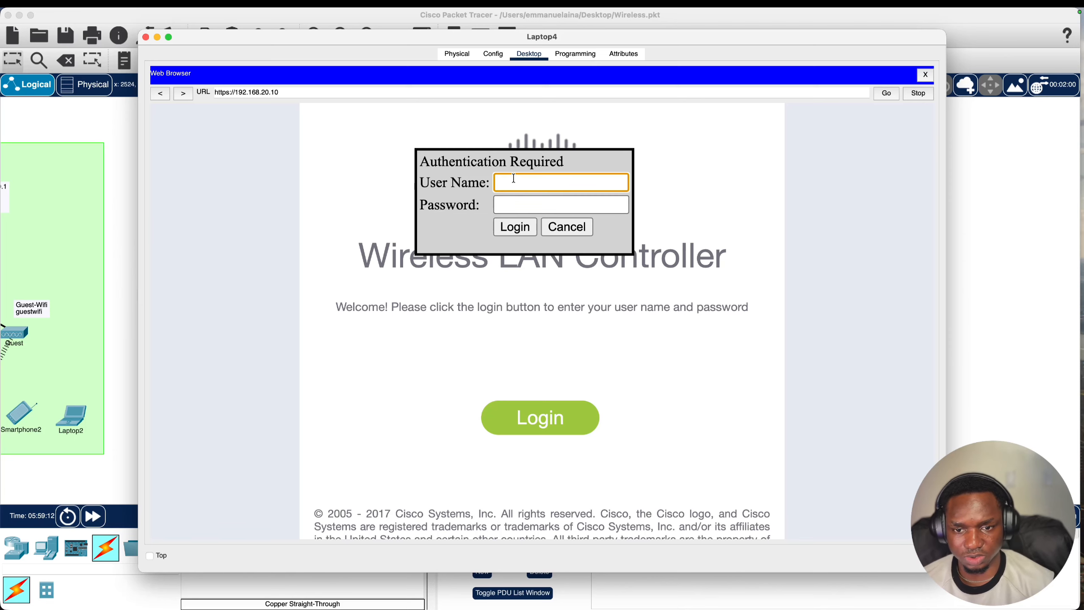
{"action": "type", "text": "Nov"}
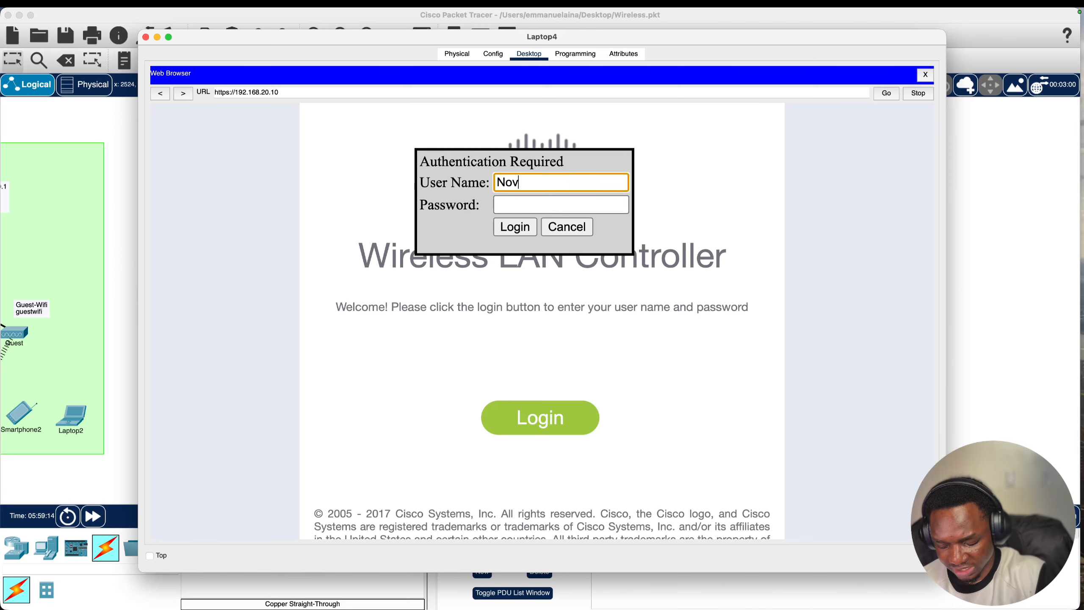
{"action": "type", "text": "atechAdmin"}
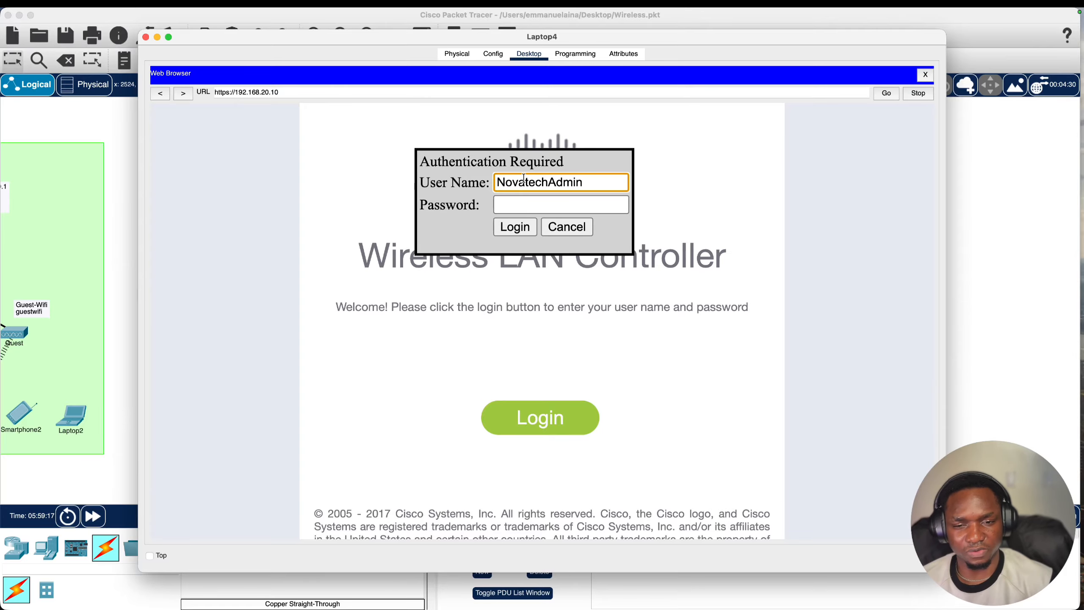
{"action": "left_click", "coordinate": [528, 209]}
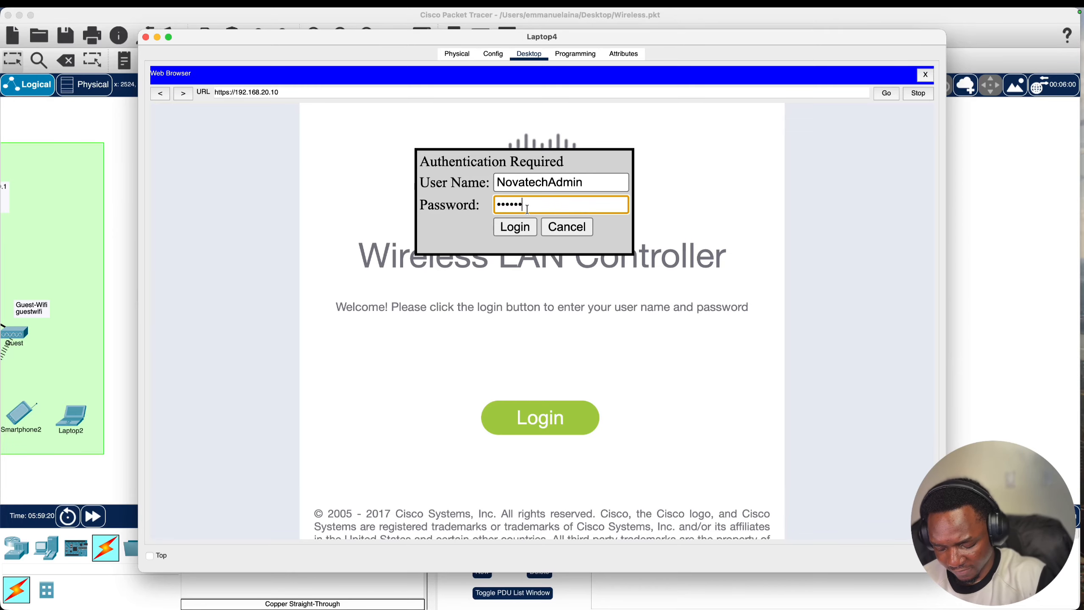
{"action": "type", "text": "•••••••••"}
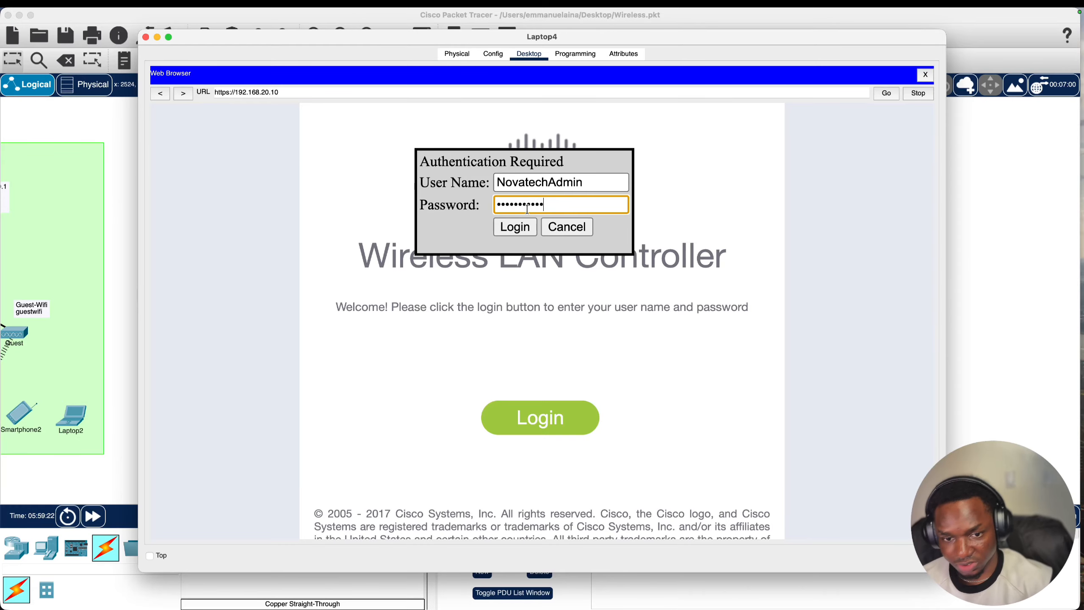
{"action": "left_click", "coordinate": [514, 227]}
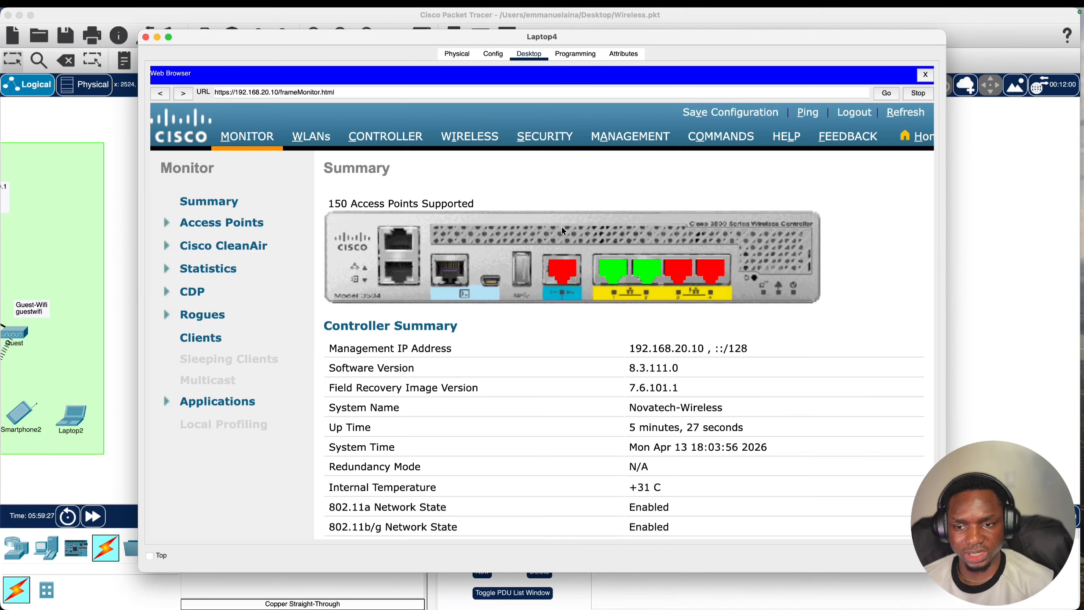
- Review the Monitor Summary, highlighting the software version 8.3.111.0
{"action": "scroll", "coordinate": [567, 228], "scroll_direction": "down", "scroll_amount": 2}
{"action": "scroll", "coordinate": [570, 229], "scroll_direction": "up", "scroll_amount": 2}
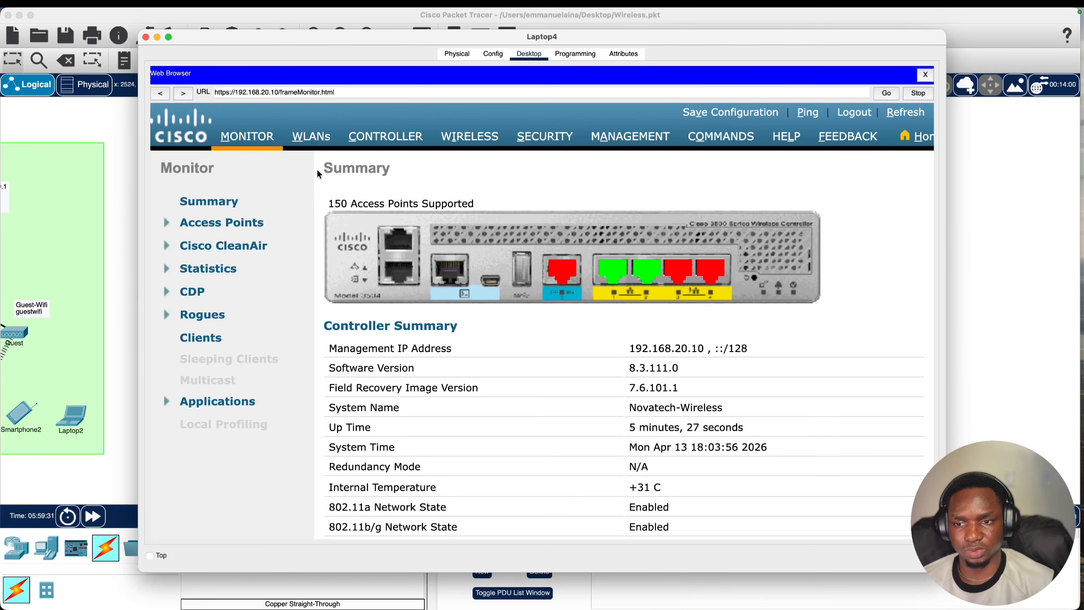
{"action": "left_click_drag", "start_coordinate": [319, 174], "coordinate": [398, 176]}
{"action": "scroll", "coordinate": [506, 310], "scroll_direction": "down", "scroll_amount": 3}
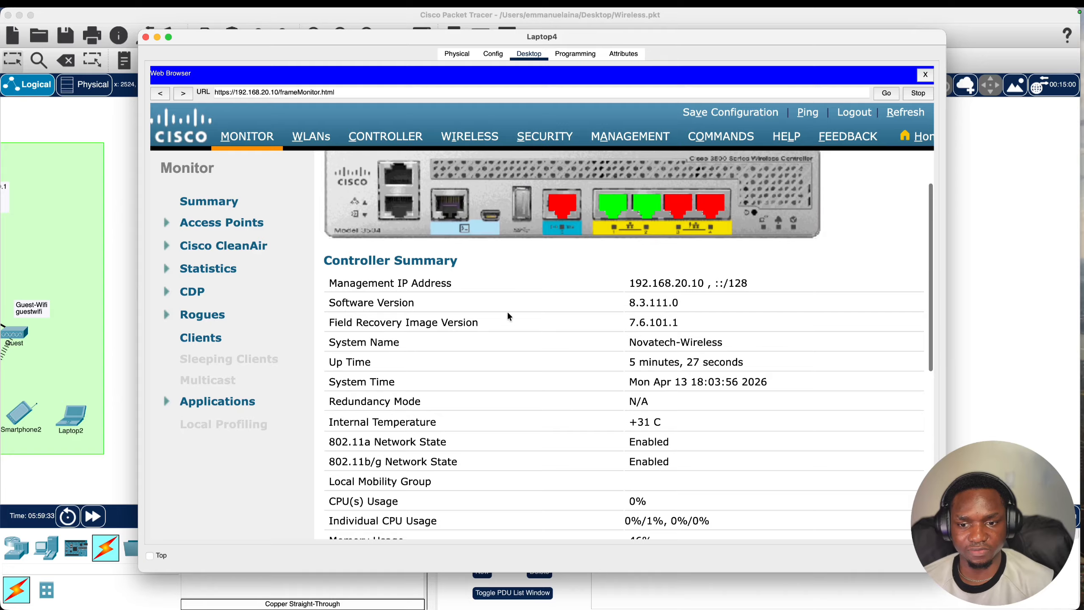
{"action": "scroll", "coordinate": [518, 355], "scroll_direction": "up", "scroll_amount": 3}
{"action": "scroll", "coordinate": [569, 324], "scroll_direction": "down", "scroll_amount": 3}
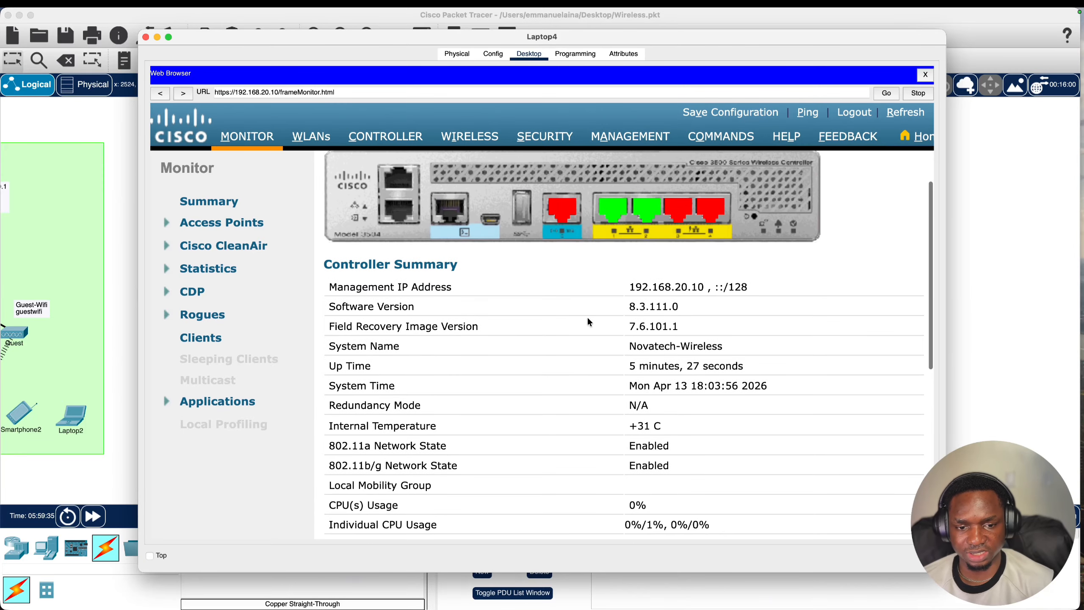
{"action": "left_click_drag", "start_coordinate": [624, 286], "coordinate": [720, 288]}
{"action": "scroll", "coordinate": [683, 282], "scroll_direction": "down", "scroll_amount": 2}
{"action": "double_click", "coordinate": [640, 269]}
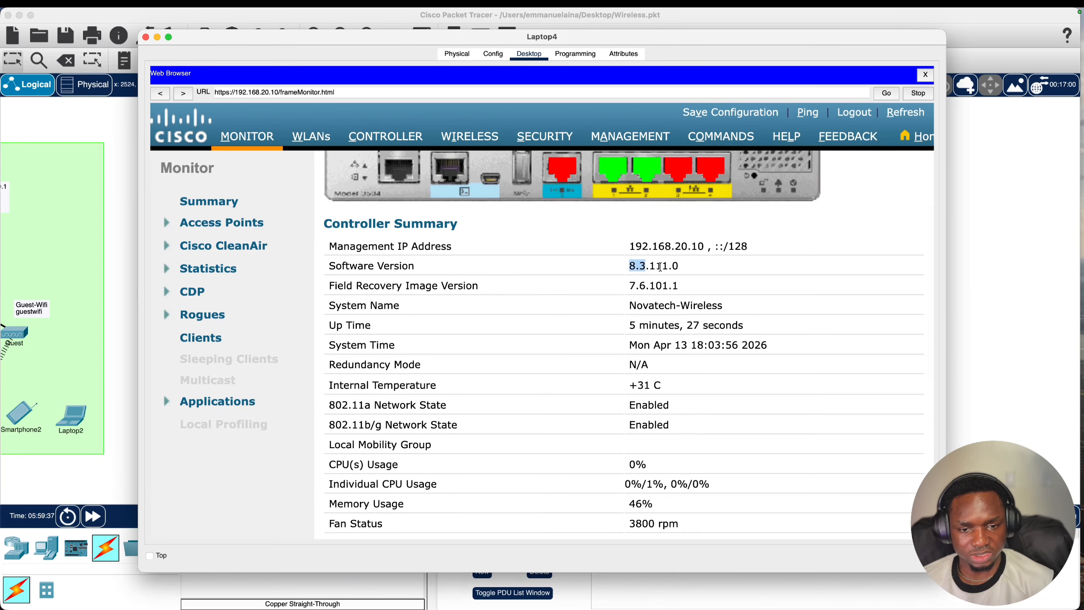
{"action": "scroll", "coordinate": [630, 301], "scroll_direction": "down", "scroll_amount": 2}
- Check the system name Novatech-Wireless, up time and internal temperature, then go to WLANs
{"action": "triple_click", "coordinate": [714, 271]}
{"action": "scroll", "coordinate": [715, 272], "scroll_direction": "down", "scroll_amount": 1}
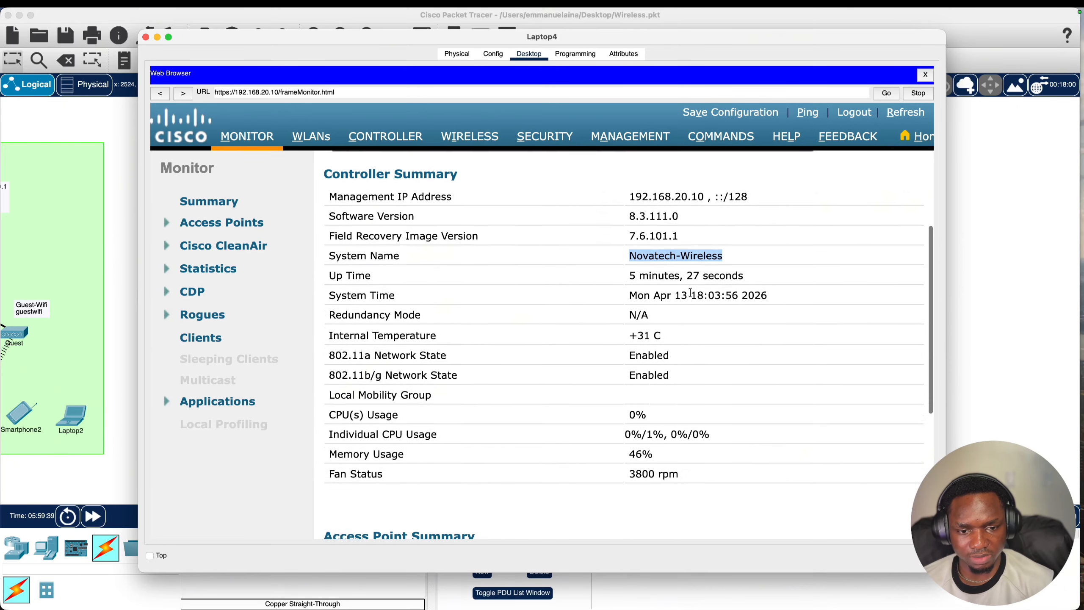
{"action": "triple_click", "coordinate": [713, 276]}
{"action": "scroll", "coordinate": [721, 318], "scroll_direction": "down", "scroll_amount": 1}
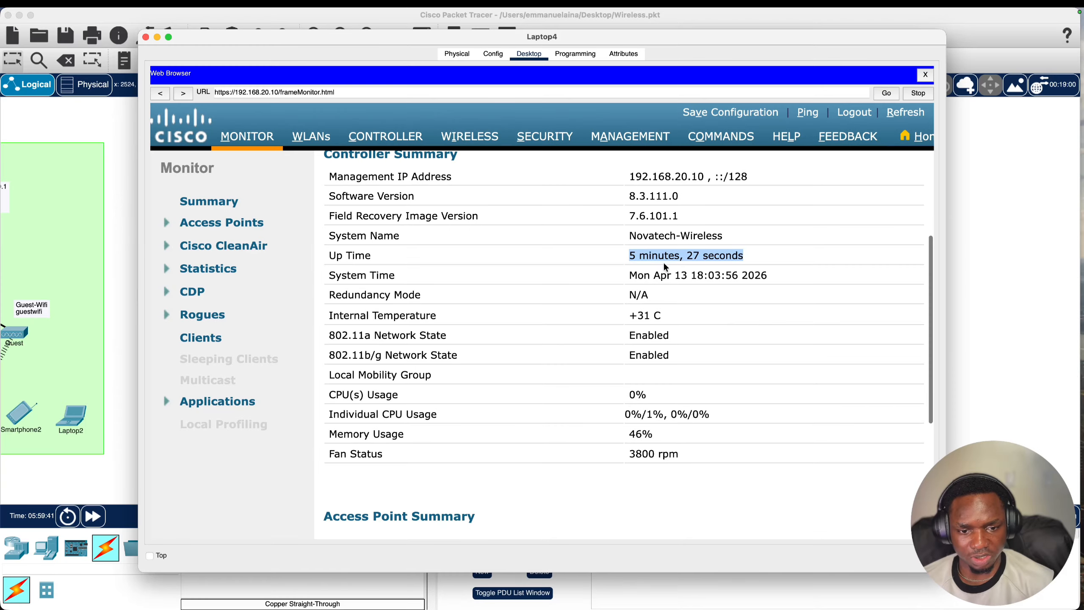
{"action": "left_click_drag", "start_coordinate": [639, 275], "coordinate": [615, 368]}
{"action": "scroll", "coordinate": [665, 304], "scroll_direction": "down", "scroll_amount": 2}
{"action": "left_click", "coordinate": [688, 279]}
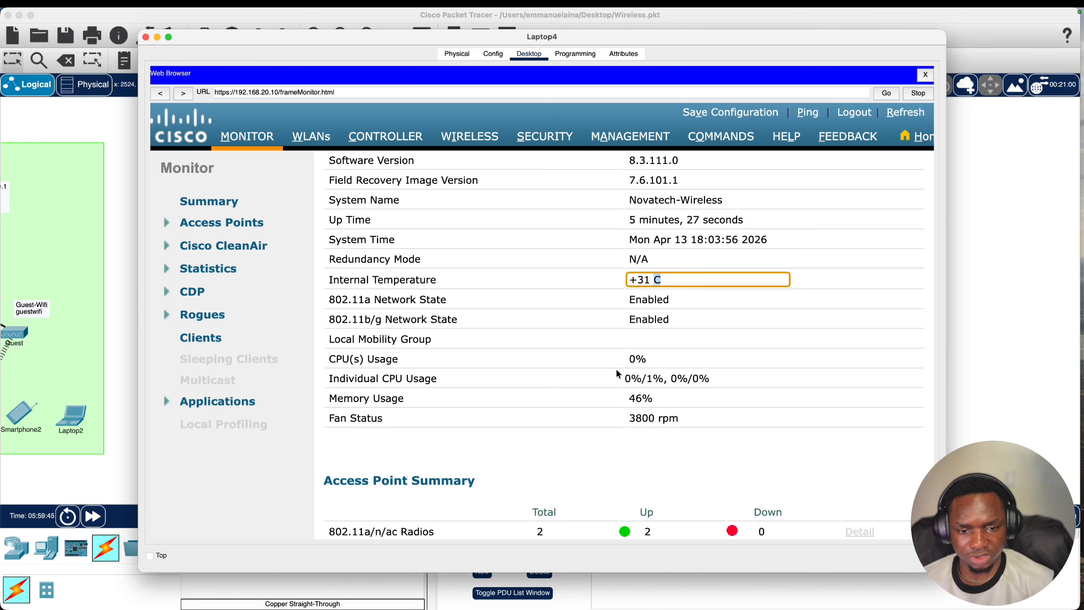
{"action": "left_click", "coordinate": [657, 360]}
{"action": "scroll", "coordinate": [690, 393], "scroll_direction": "down", "scroll_amount": 10}
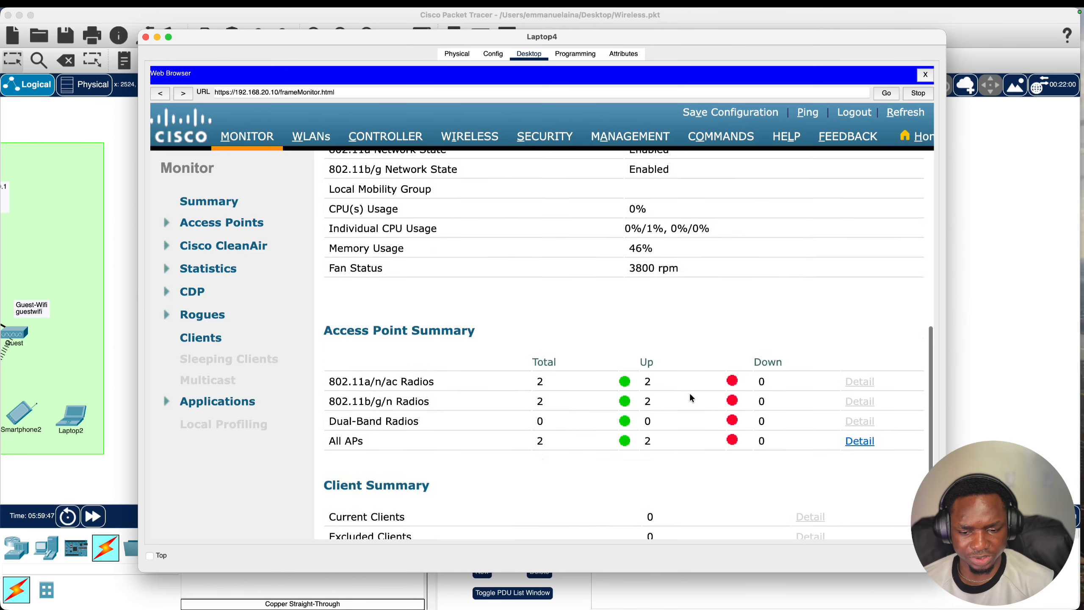
{"action": "scroll", "coordinate": [683, 388], "scroll_direction": "up", "scroll_amount": 20}
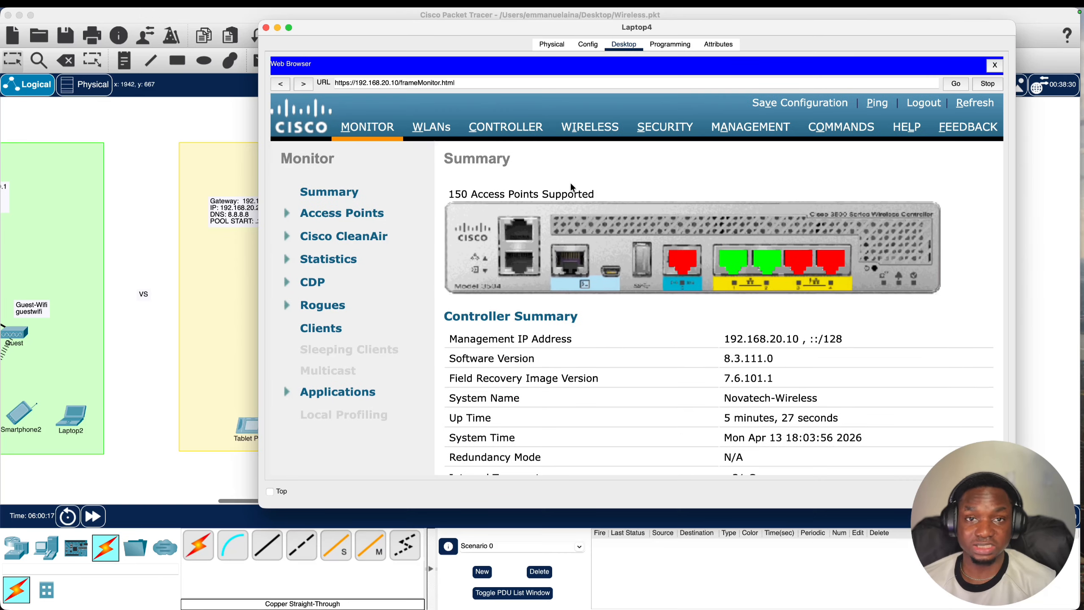
{"action": "scroll", "coordinate": [686, 259], "scroll_direction": "down", "scroll_amount": 3}
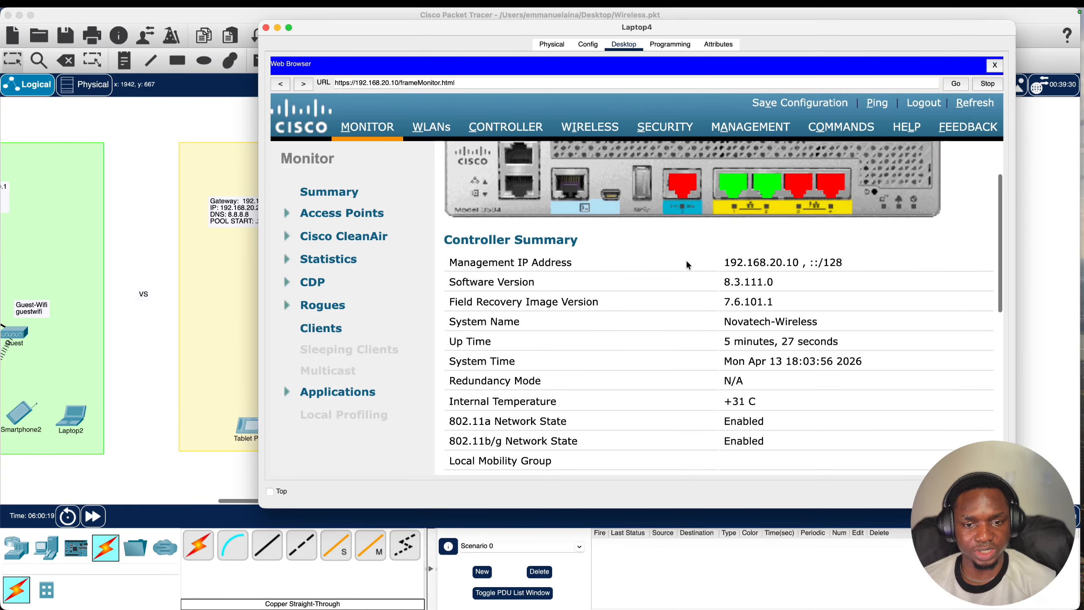
{"action": "scroll", "coordinate": [618, 239], "scroll_direction": "up", "scroll_amount": 4}
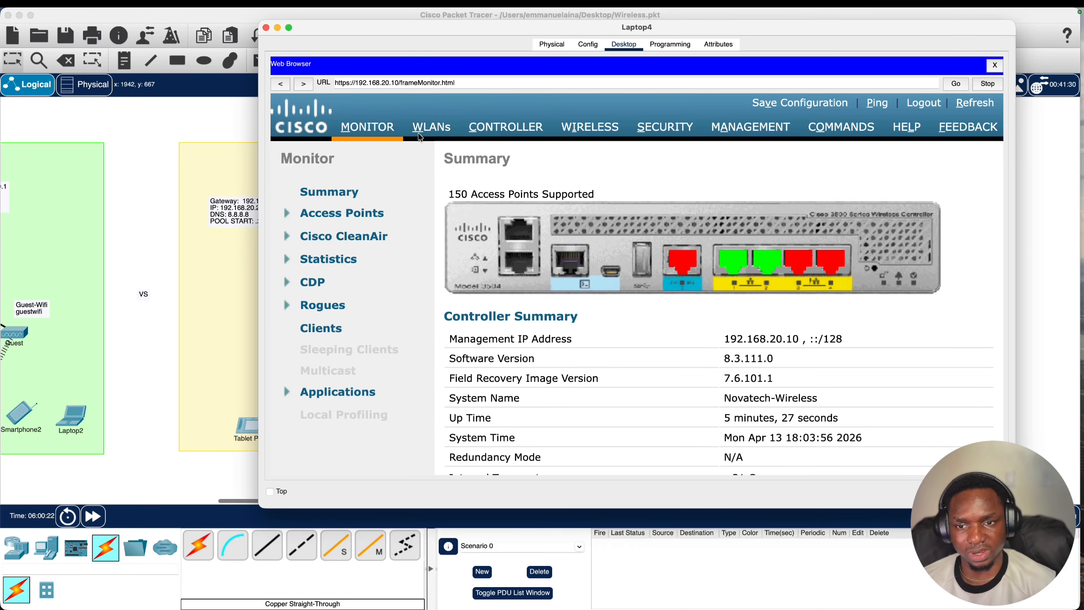
{"action": "left_click", "coordinate": [430, 129]}
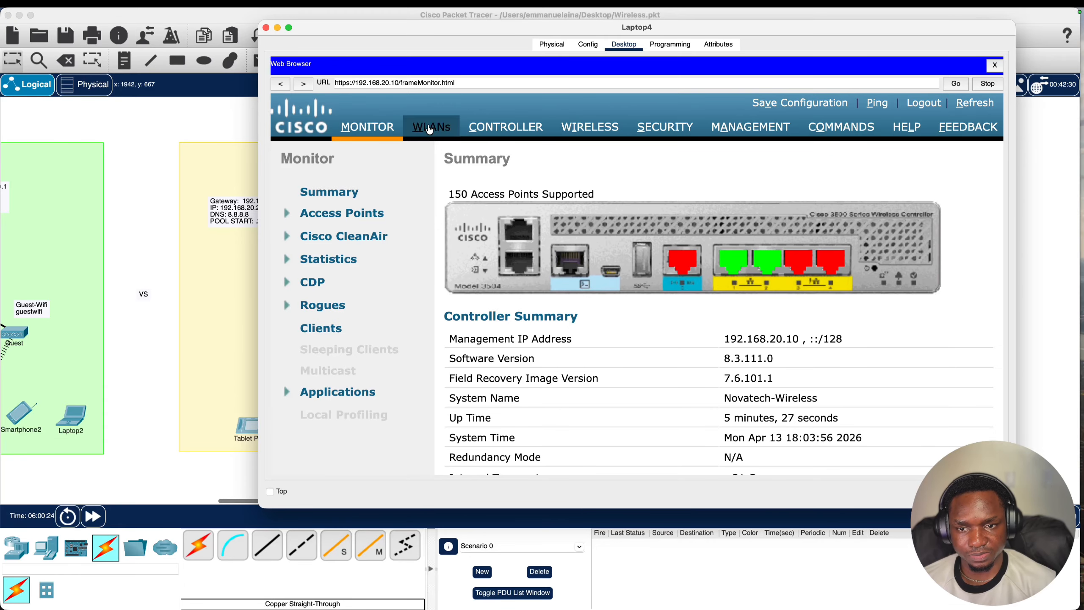
- Return to the topology canvas and reopen Laptop4's browser showing the WLANs list
{"action": "left_click", "coordinate": [198, 135]}
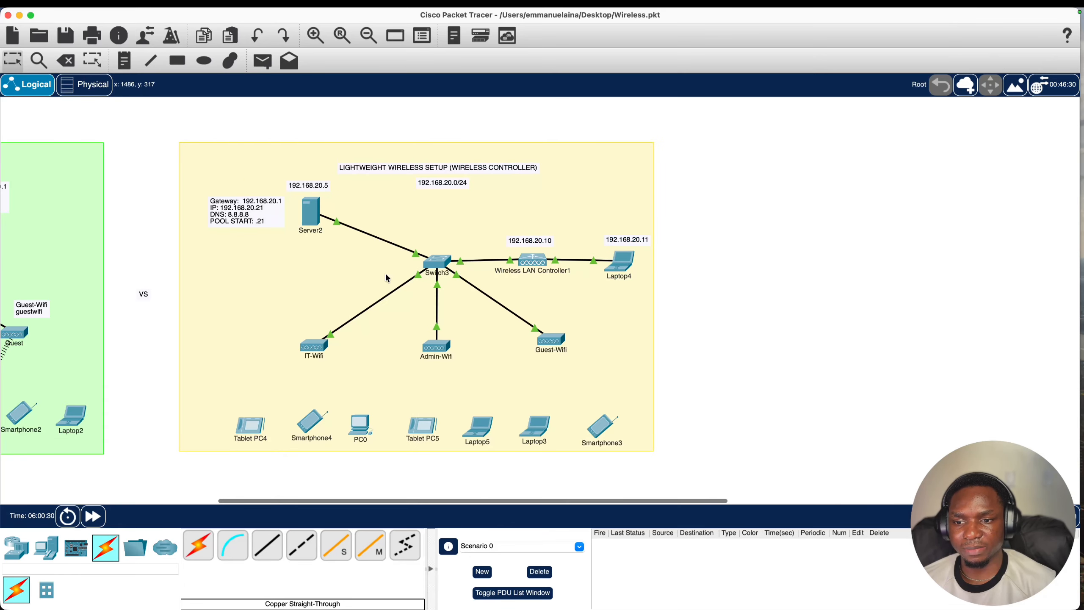
{"action": "scroll", "coordinate": [417, 276], "scroll_direction": "left", "scroll_amount": 10}
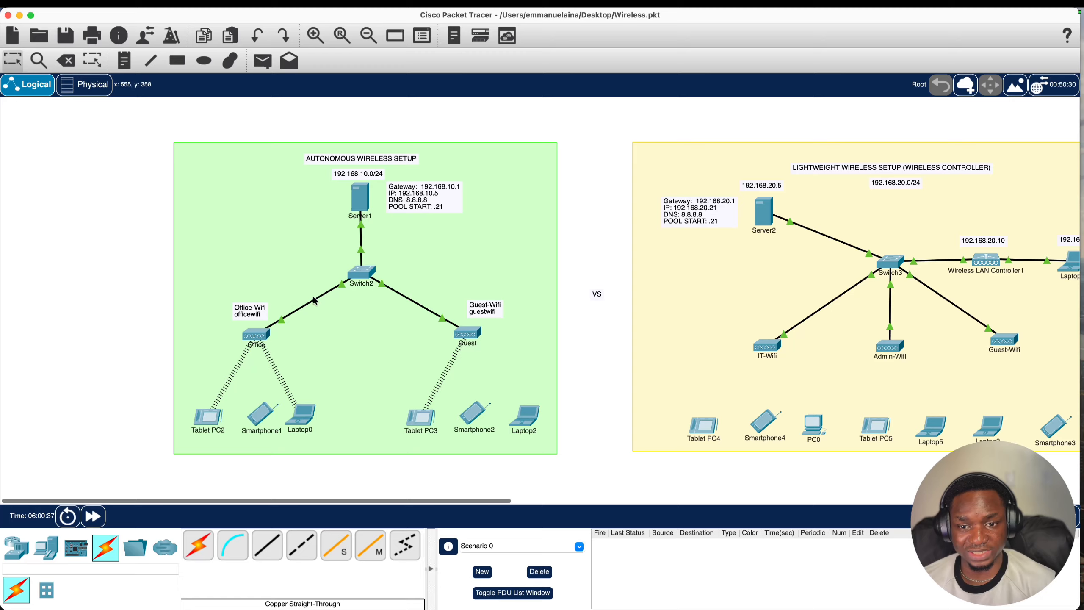
{"action": "scroll", "coordinate": [563, 286], "scroll_direction": "right", "scroll_amount": 5}
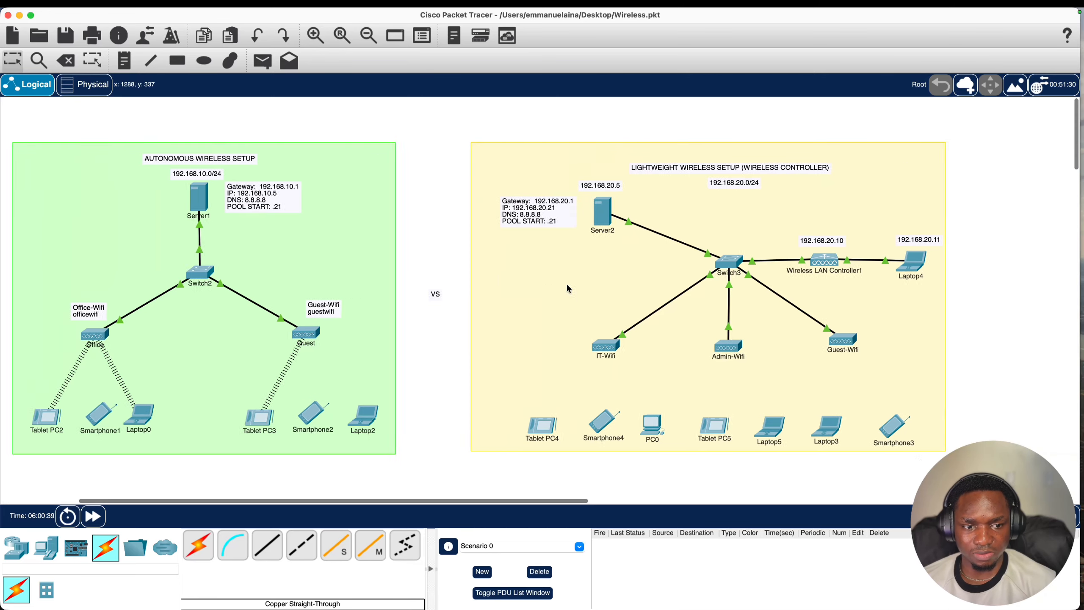
{"action": "scroll", "coordinate": [568, 288], "scroll_direction": "right", "scroll_amount": 5}
{"action": "left_click", "coordinate": [704, 266]}
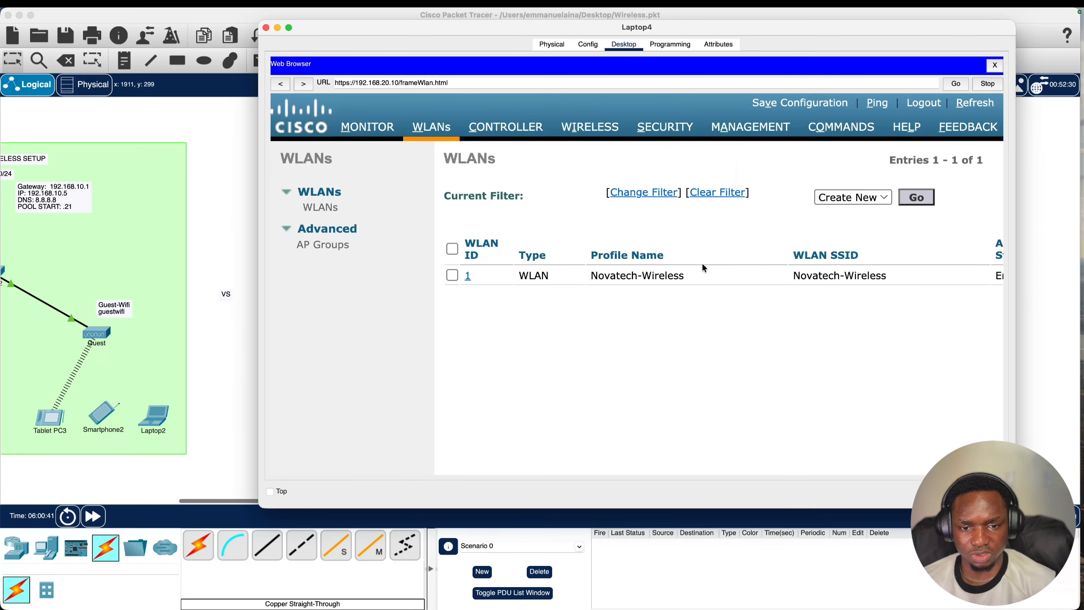
- Open the new-WLAN form with Create New, getting ID 2, and focus Profile Name
{"action": "scroll", "coordinate": [545, 294], "scroll_direction": "right", "scroll_amount": 2}
{"action": "scroll", "coordinate": [547, 293], "scroll_direction": "left", "scroll_amount": 2}
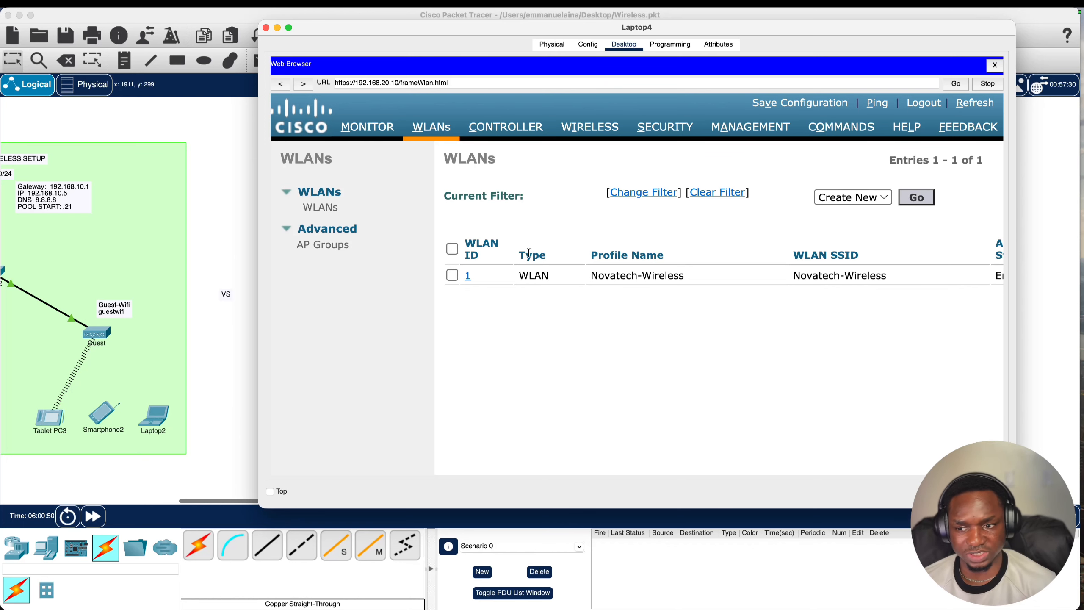
{"action": "scroll", "coordinate": [181, 305], "scroll_direction": "left", "scroll_amount": 5}
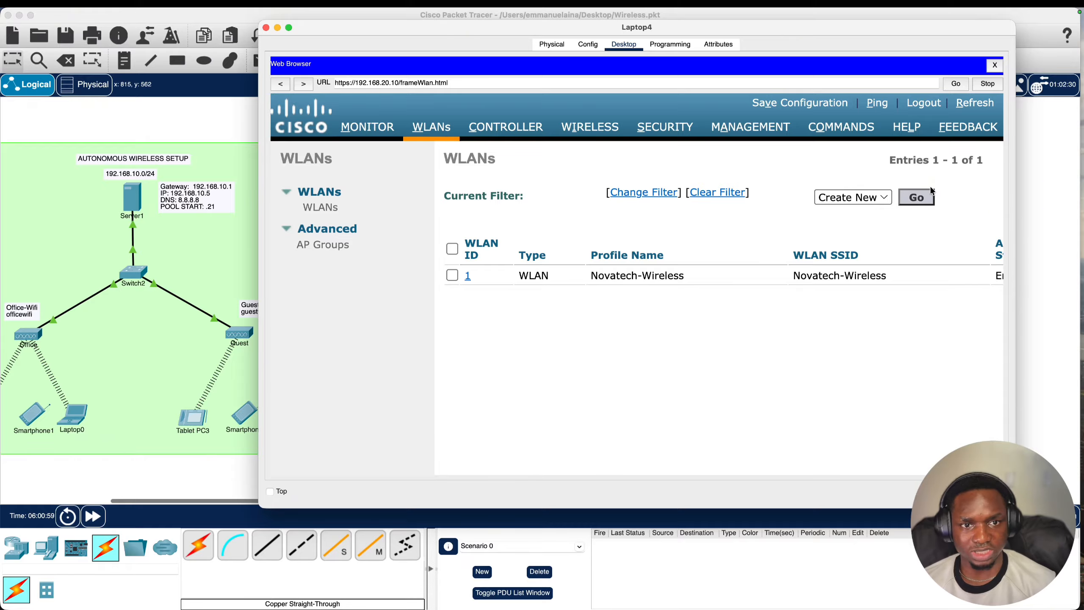
{"action": "left_click", "coordinate": [922, 200]}
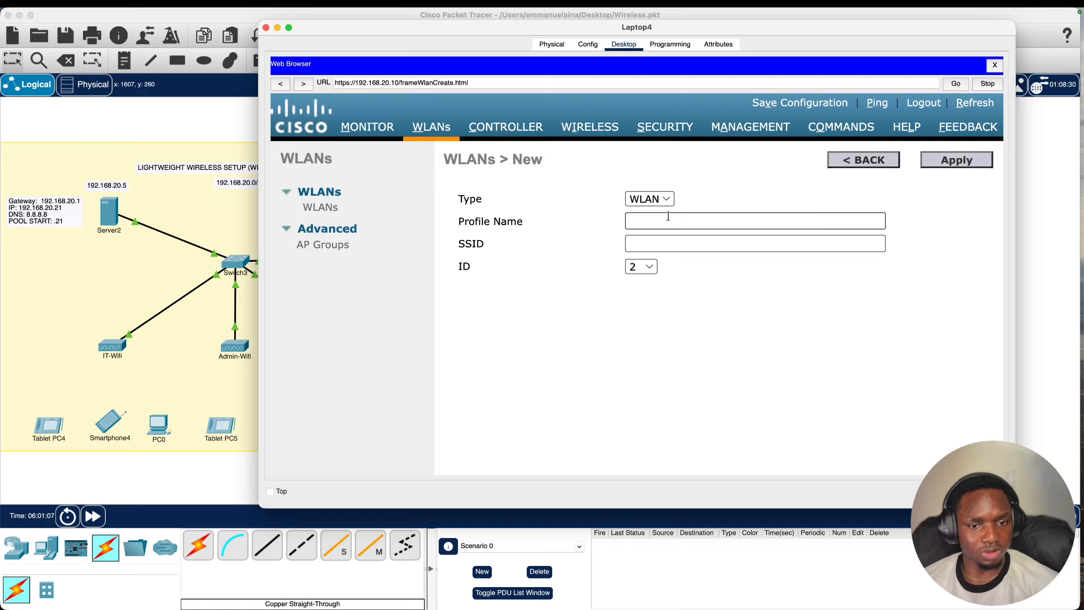
{"action": "left_click", "coordinate": [661, 220]}
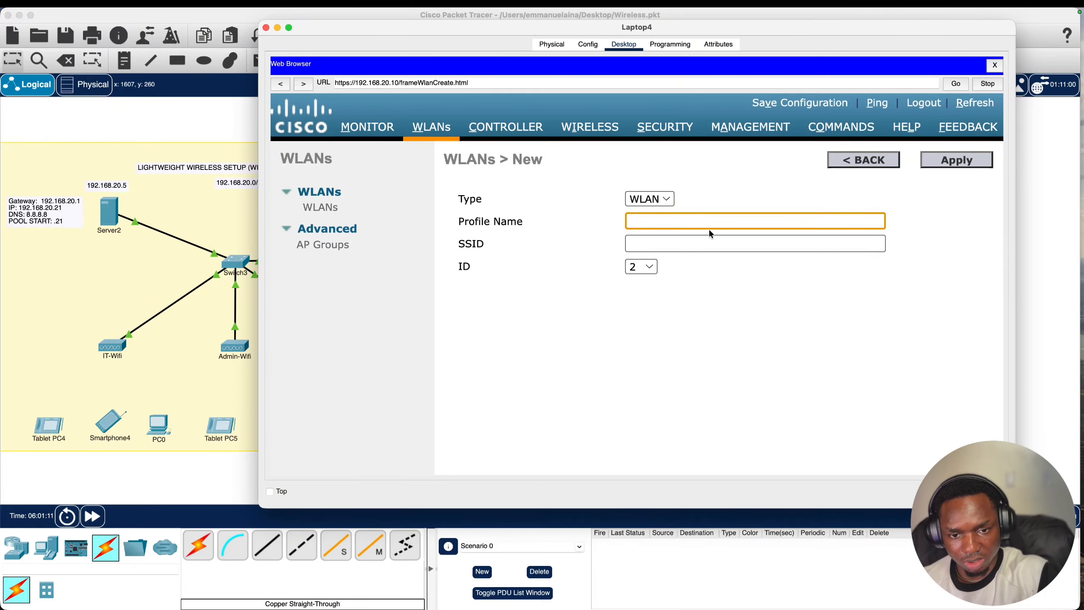
- Create the WLAN Office-Network with SSID Office
{"action": "type", "text": "Office"}
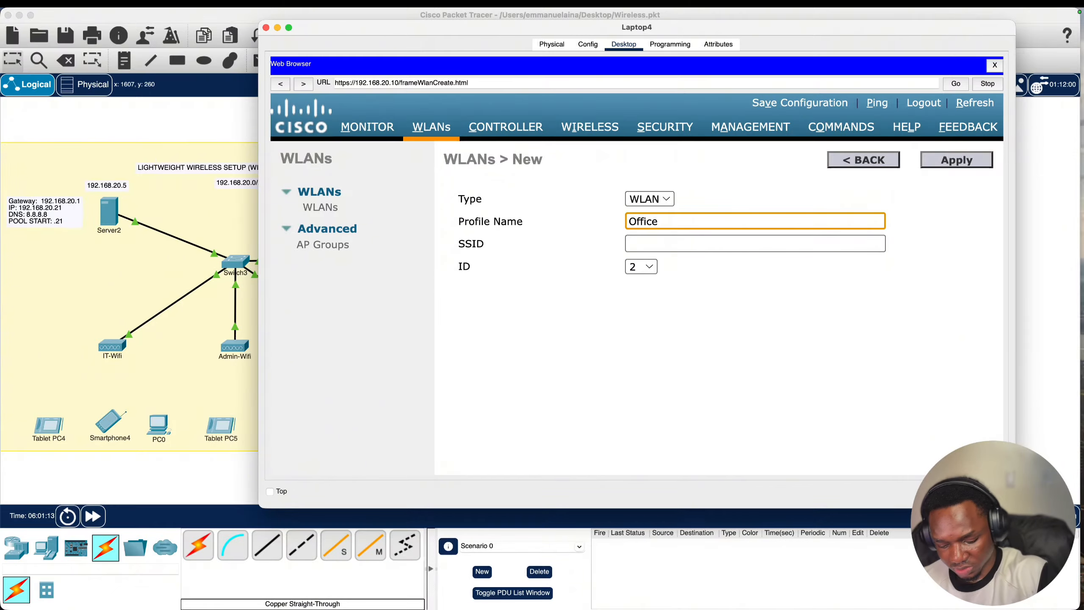
{"action": "type", "text": "-Network"}
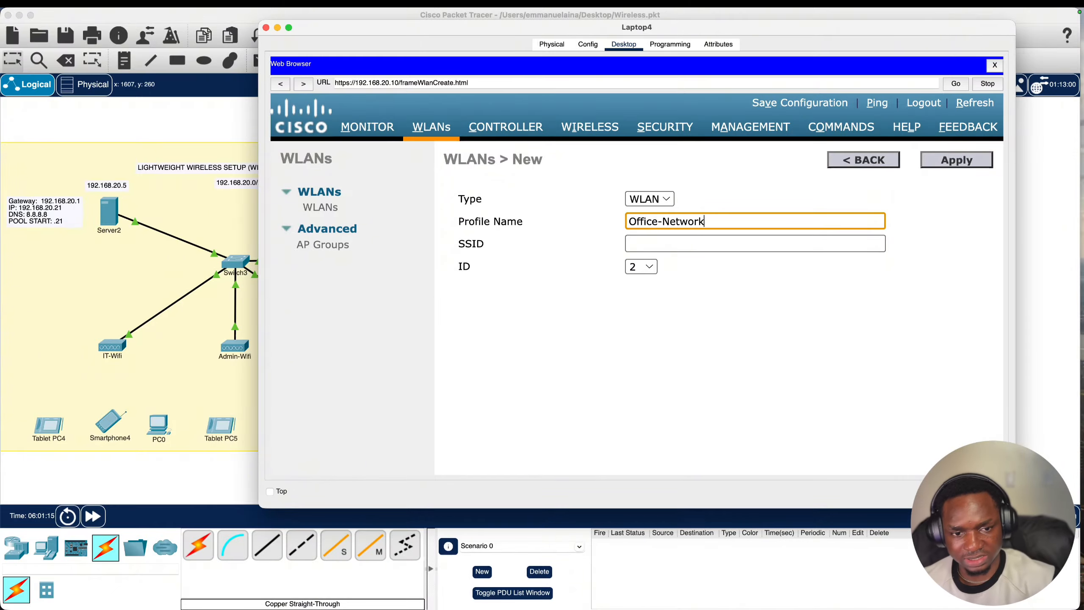
{"action": "left_click", "coordinate": [698, 244]}
{"action": "type", "text": "Office"}
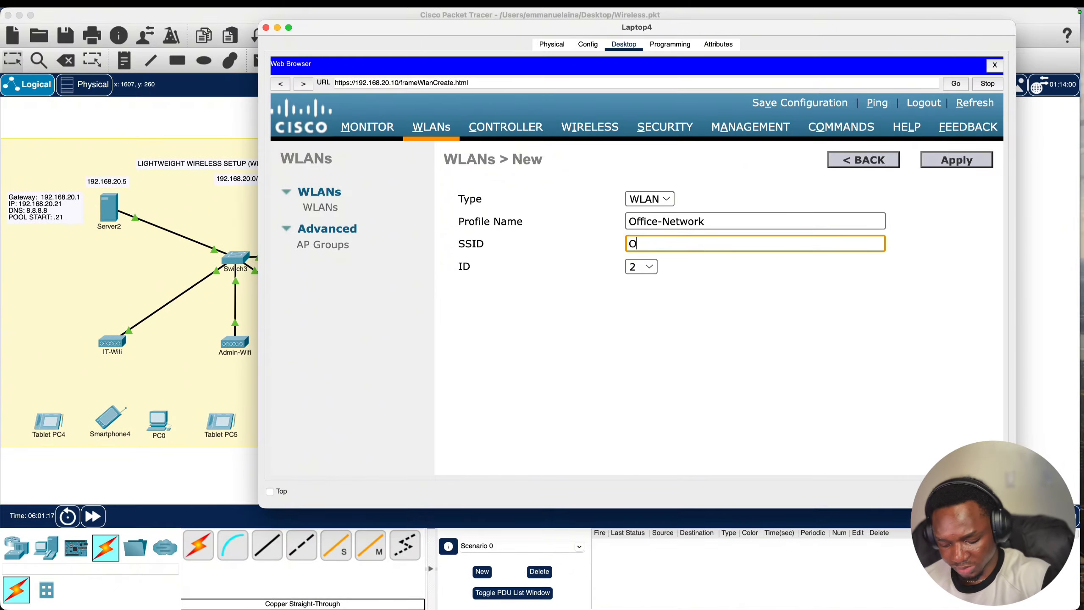
{"action": "left_click", "coordinate": [943, 162]}
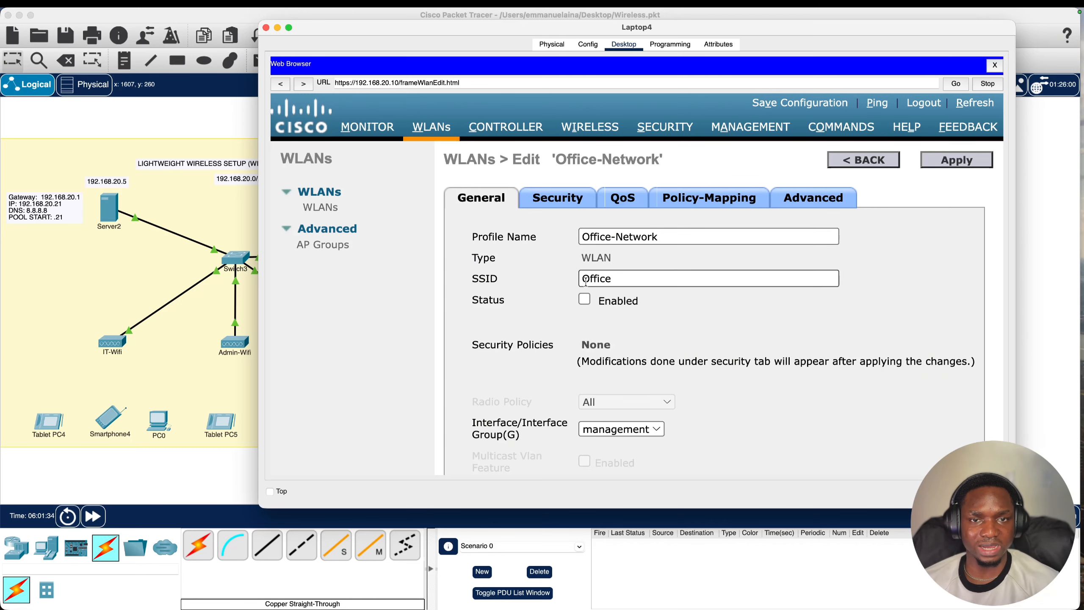
- Set the Office-Network WLAN status to Enabled
{"action": "scroll", "coordinate": [641, 275], "scroll_direction": "down", "scroll_amount": 1}
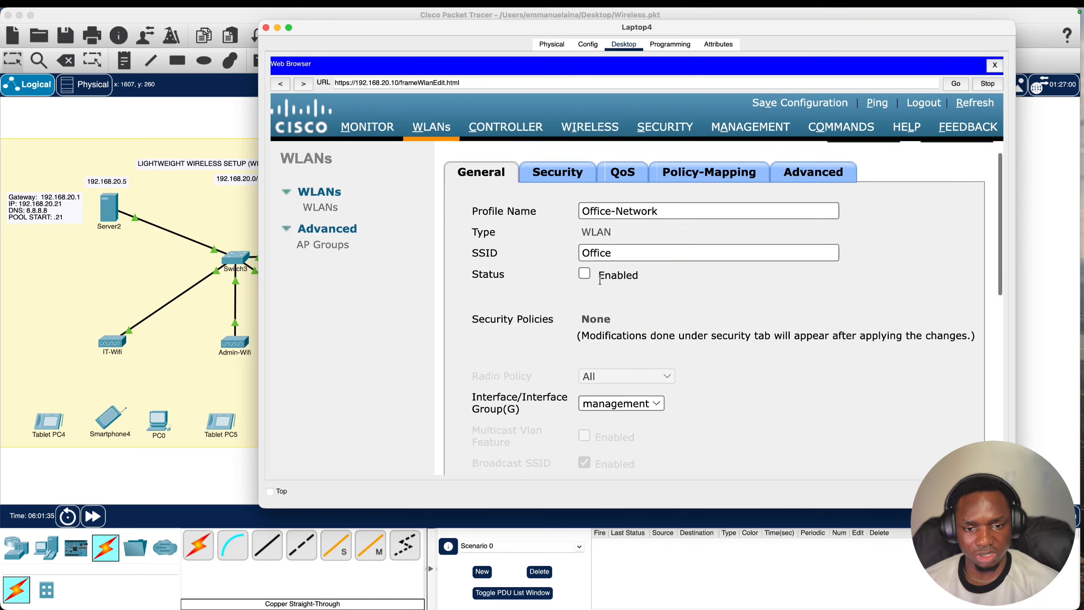
{"action": "left_click", "coordinate": [585, 275]}
{"action": "scroll", "coordinate": [591, 282], "scroll_direction": "down", "scroll_amount": 4}
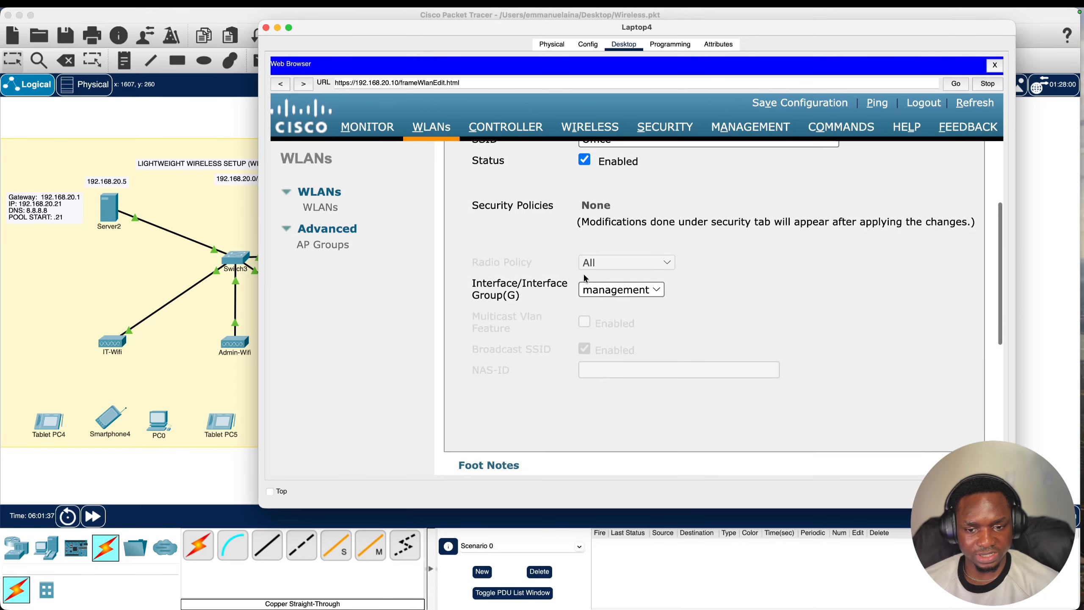
{"action": "scroll", "coordinate": [593, 284], "scroll_direction": "up", "scroll_amount": 5}
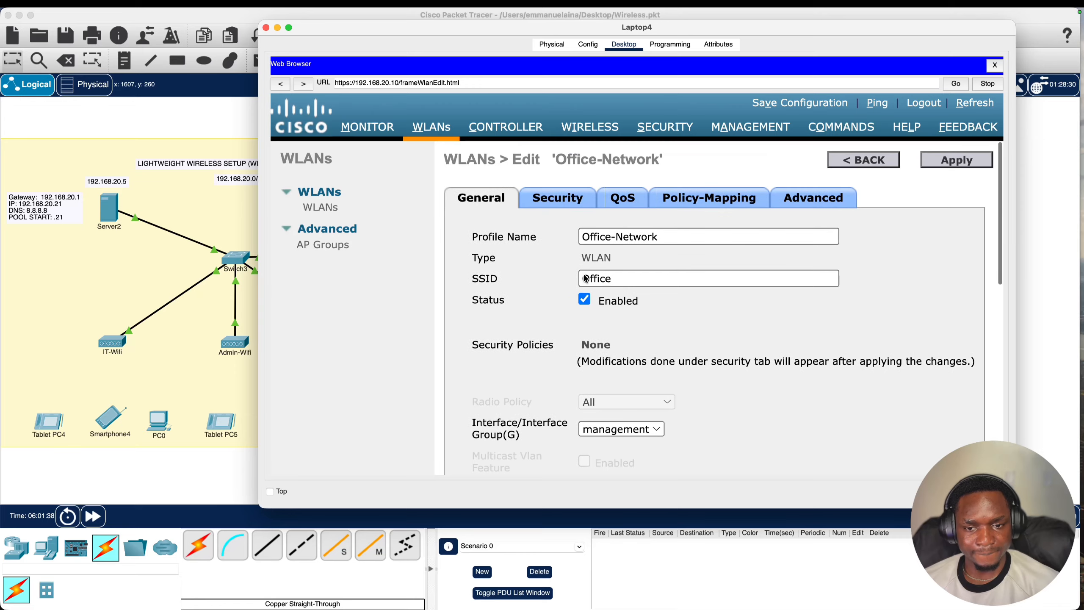
- Give Office-Network WPA+WPA2 layer 2 security with WPA2 policy, AES and PSK key management
{"action": "left_click", "coordinate": [560, 203]}
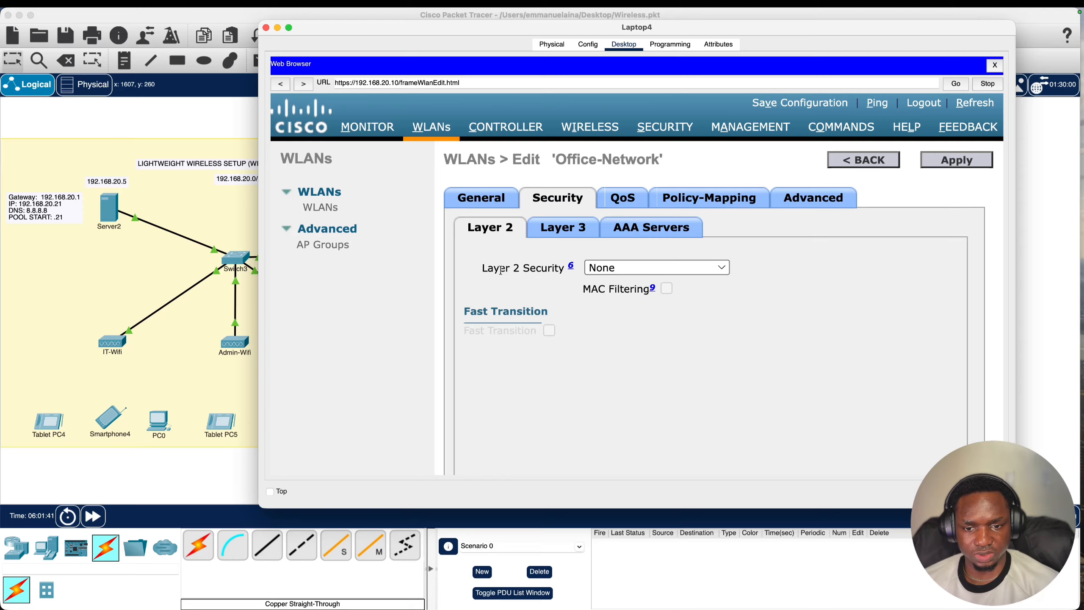
{"action": "left_click", "coordinate": [608, 270]}
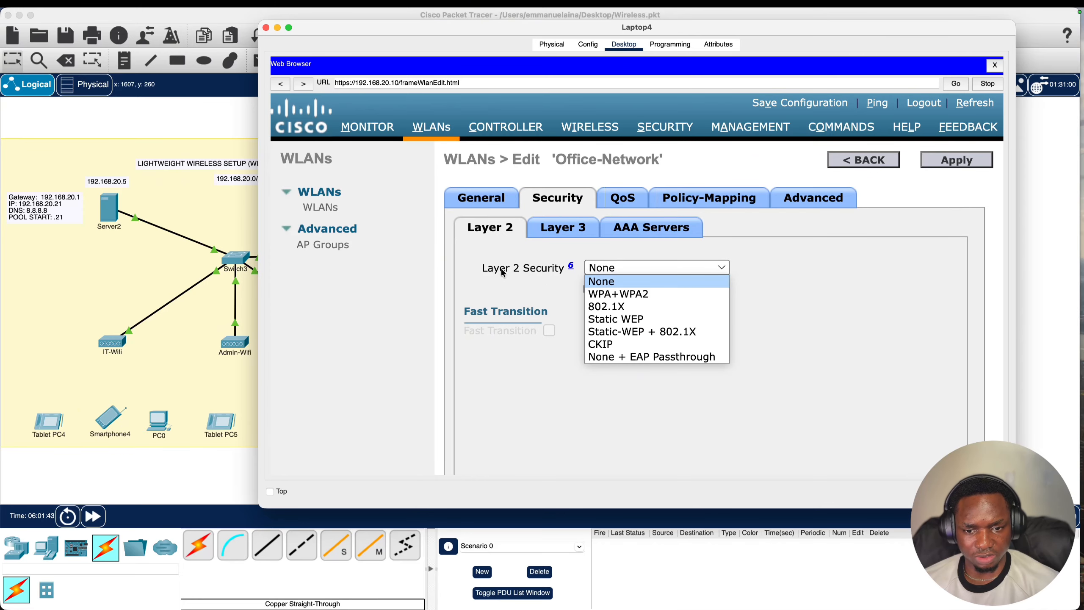
{"action": "left_click", "coordinate": [632, 295]}
{"action": "scroll", "coordinate": [634, 295], "scroll_direction": "down", "scroll_amount": 2}
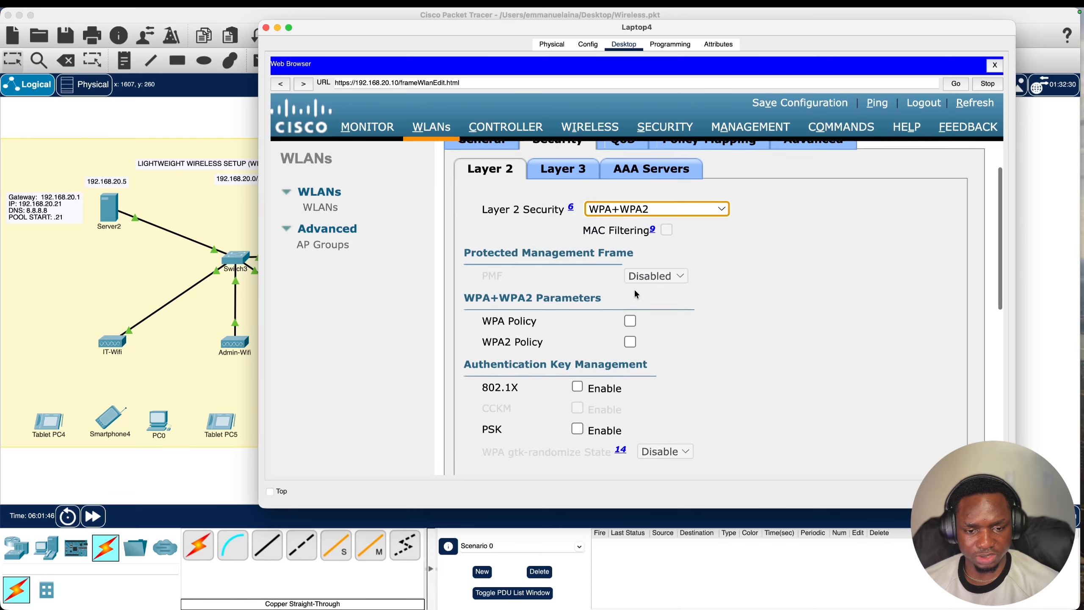
{"action": "left_click", "coordinate": [630, 338]}
{"action": "scroll", "coordinate": [643, 355], "scroll_direction": "down", "scroll_amount": 2}
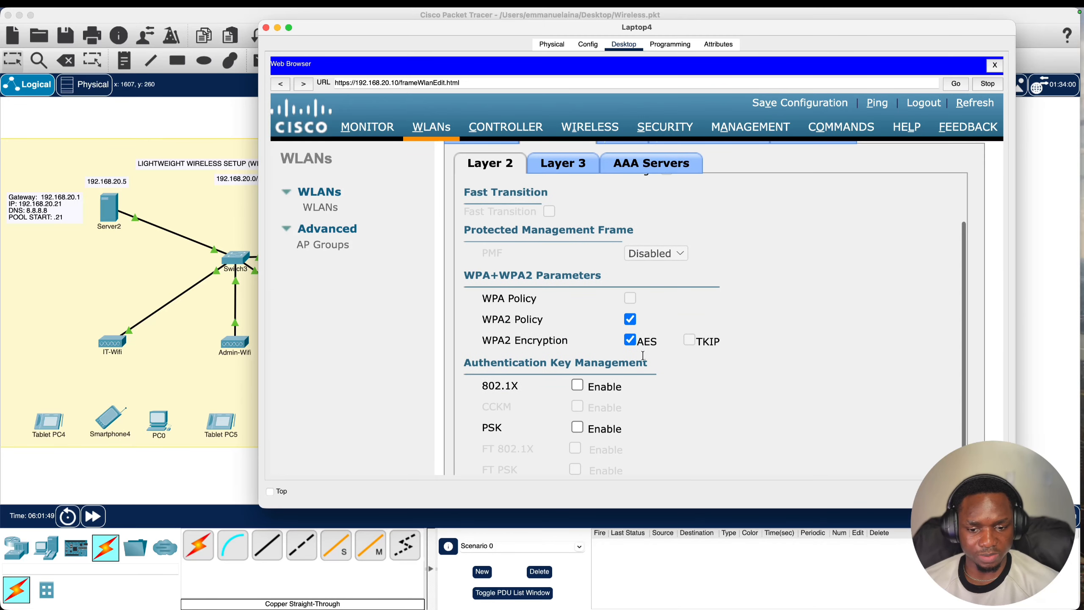
{"action": "scroll", "coordinate": [643, 356], "scroll_direction": "down", "scroll_amount": 4}
{"action": "left_click_drag", "start_coordinate": [483, 315], "coordinate": [590, 315]}
{"action": "scroll", "coordinate": [590, 315], "scroll_direction": "down", "scroll_amount": 1}
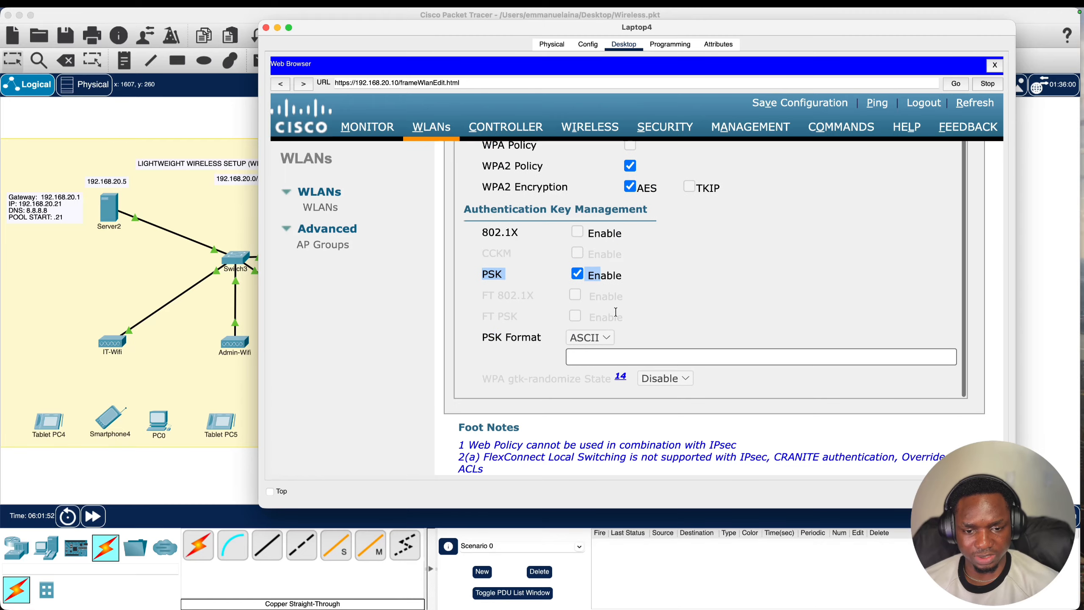
- Enter the pre-shared key and apply the Office-Network security settings
{"action": "left_click", "coordinate": [611, 357]}
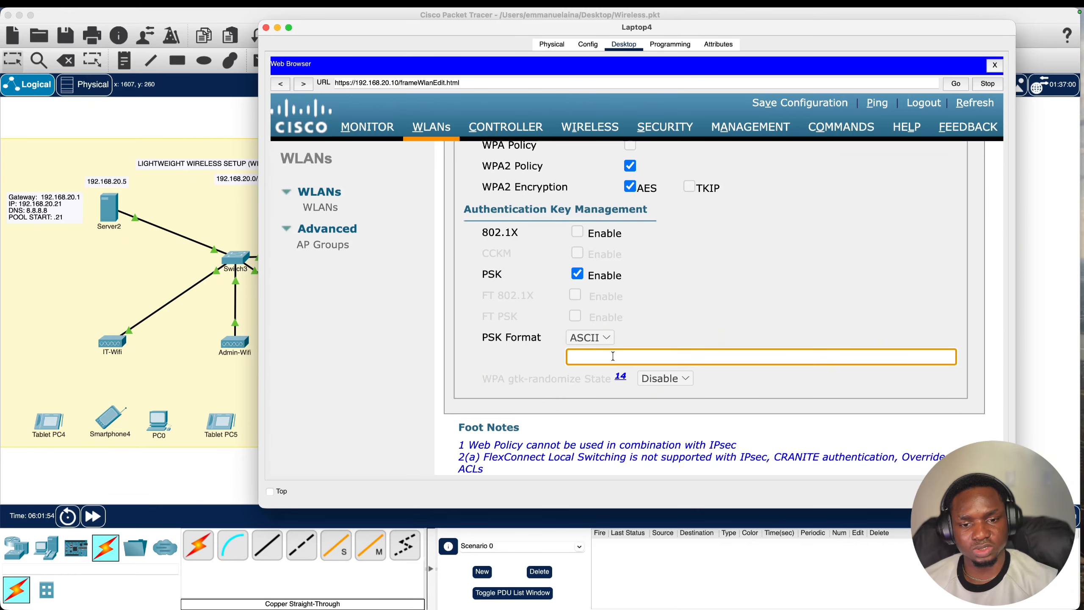
{"action": "type", "text": "•••••"}
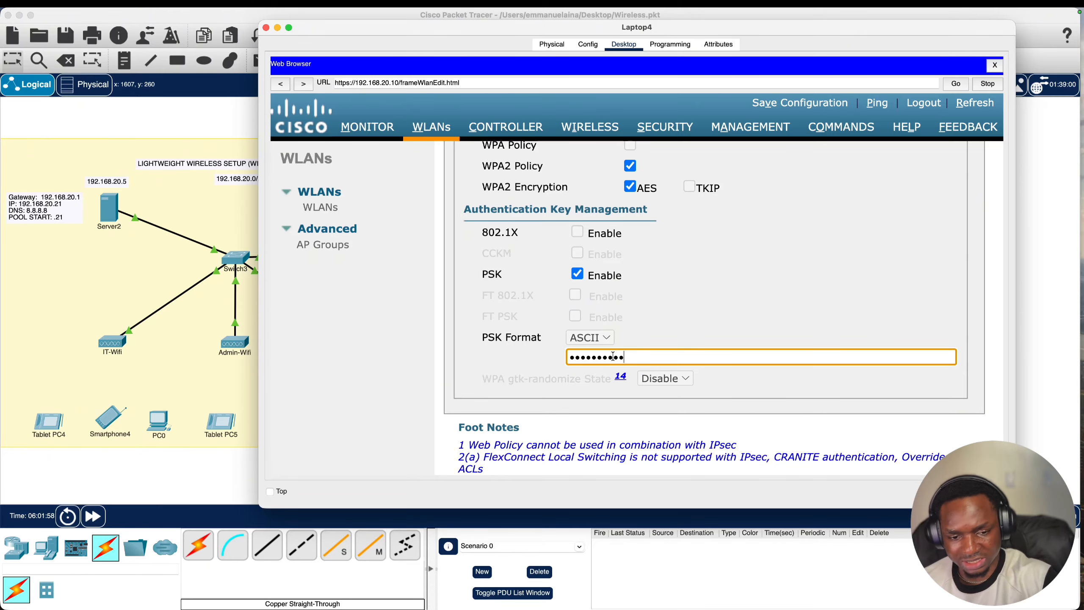
{"action": "scroll", "coordinate": [639, 323], "scroll_direction": "down", "scroll_amount": 3}
{"action": "scroll", "coordinate": [636, 318], "scroll_direction": "up", "scroll_amount": 9}
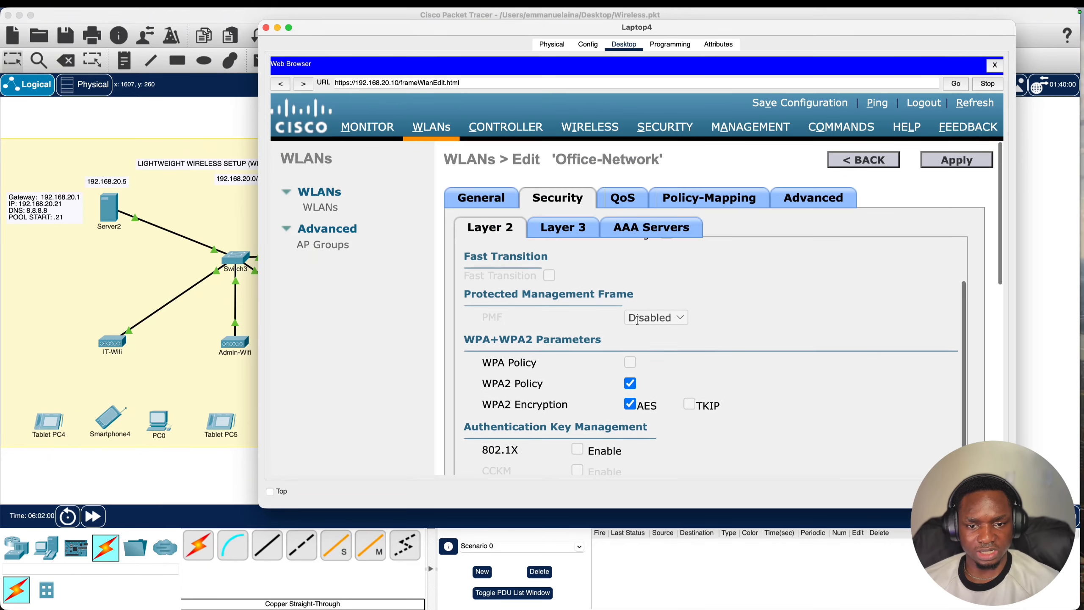
{"action": "scroll", "coordinate": [674, 282], "scroll_direction": "up", "scroll_amount": 1}
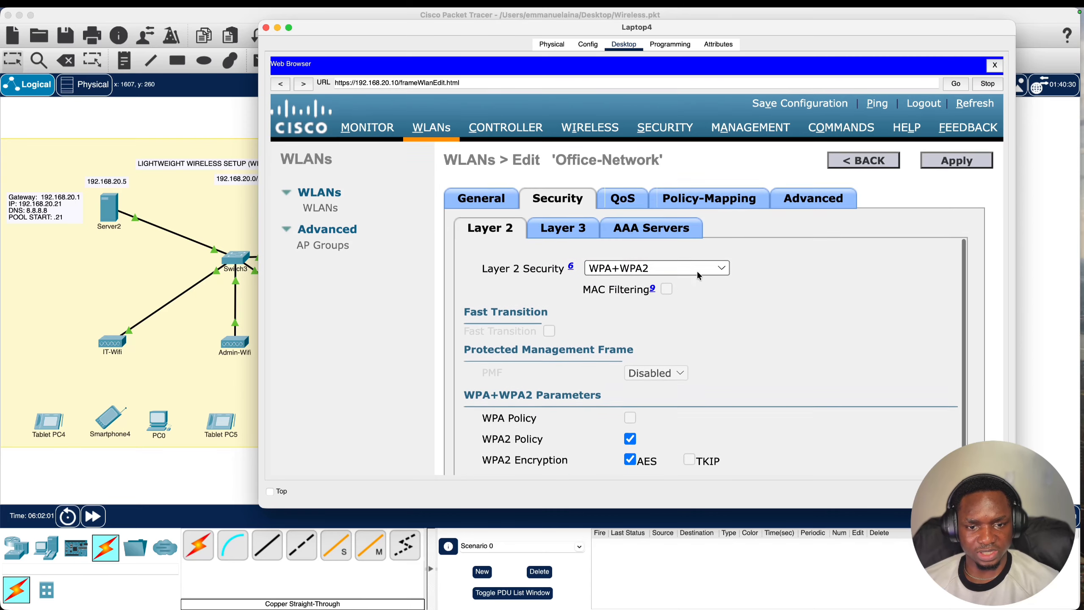
{"action": "left_click", "coordinate": [960, 160]}
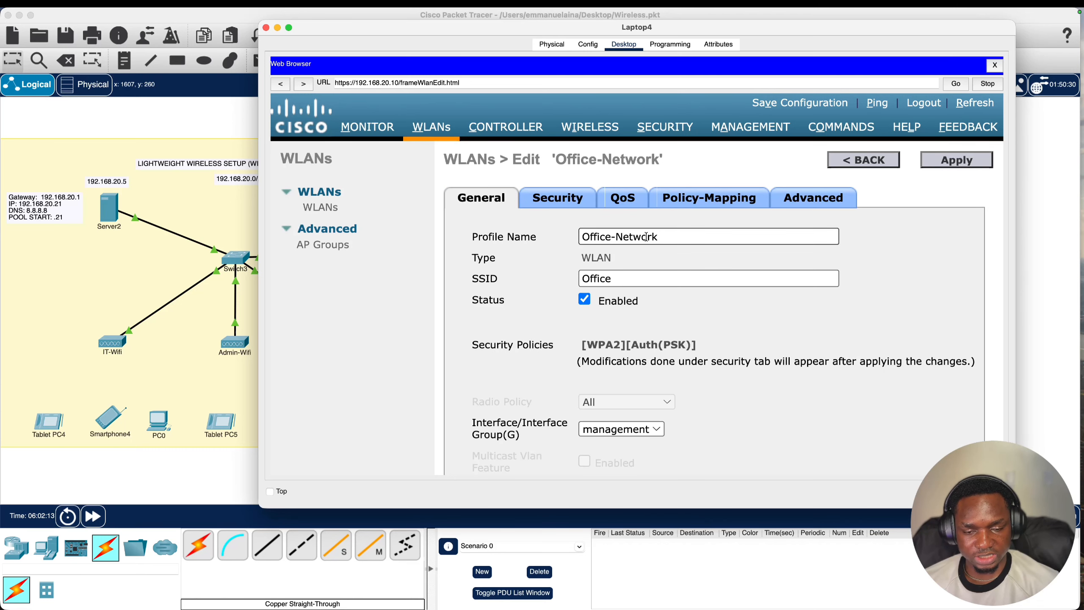
- From the WLANs list, create a new WLAN Guest-Network with SSID Guest
{"action": "left_click", "coordinate": [321, 209]}
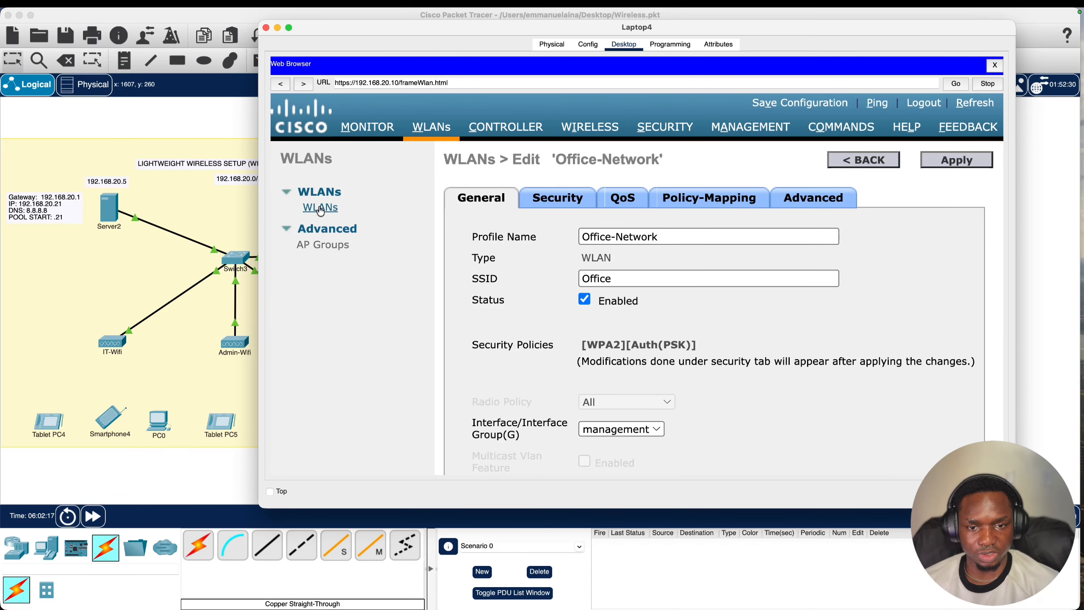
{"action": "left_click", "coordinate": [839, 197]}
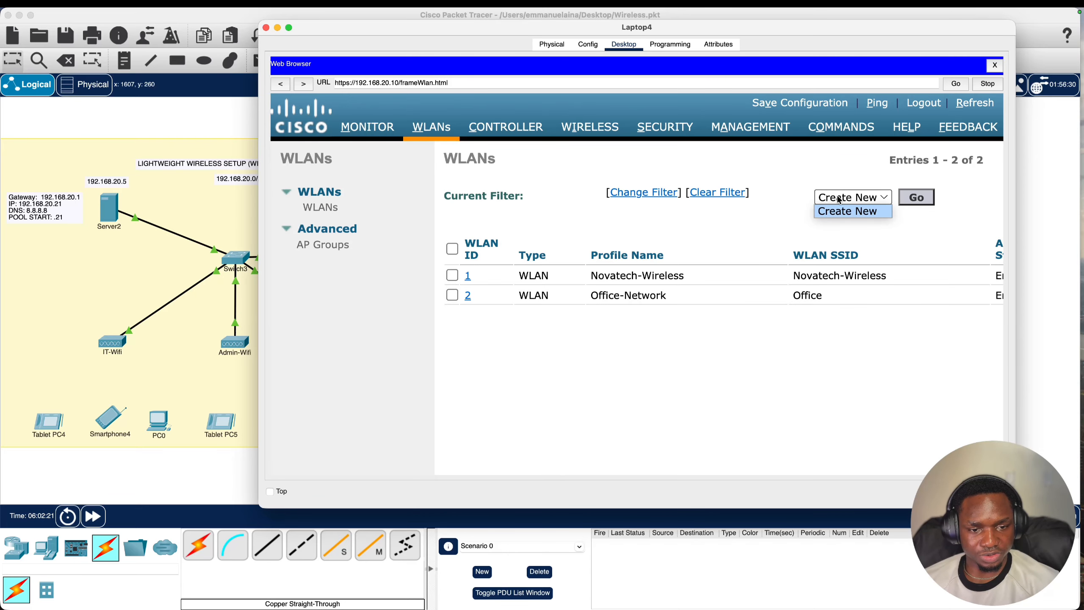
{"action": "left_click", "coordinate": [838, 199]}
{"action": "left_click", "coordinate": [923, 201]}
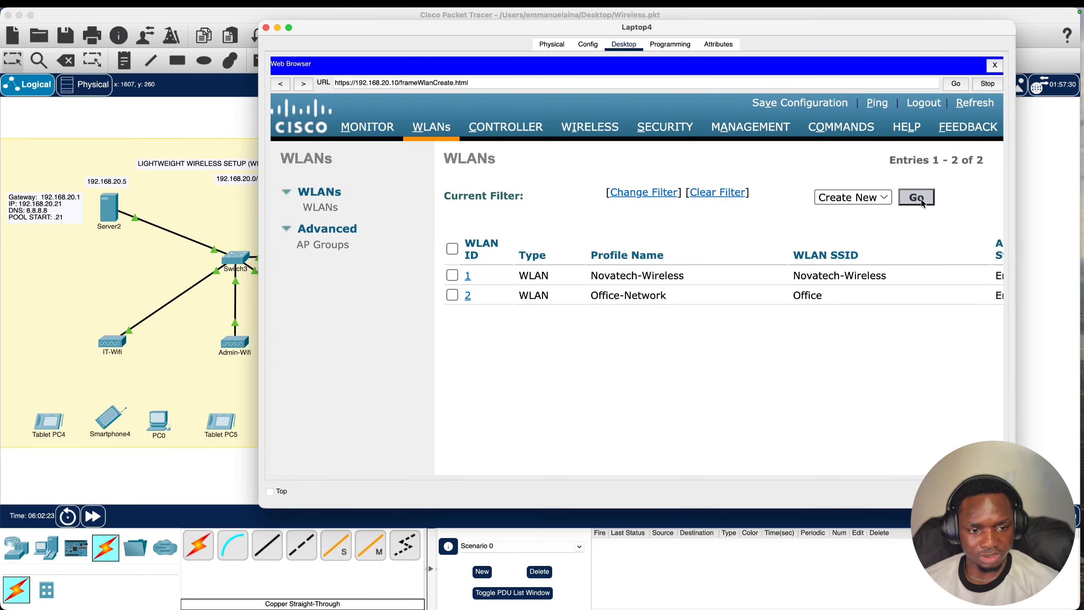
{"action": "left_click", "coordinate": [647, 221]}
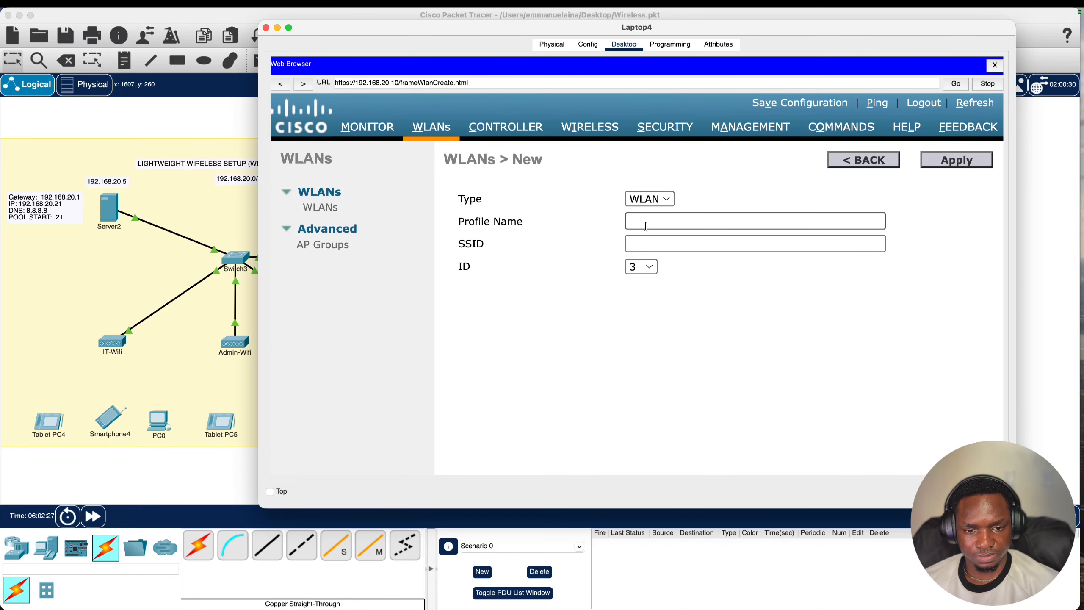
{"action": "type", "text": "G"}
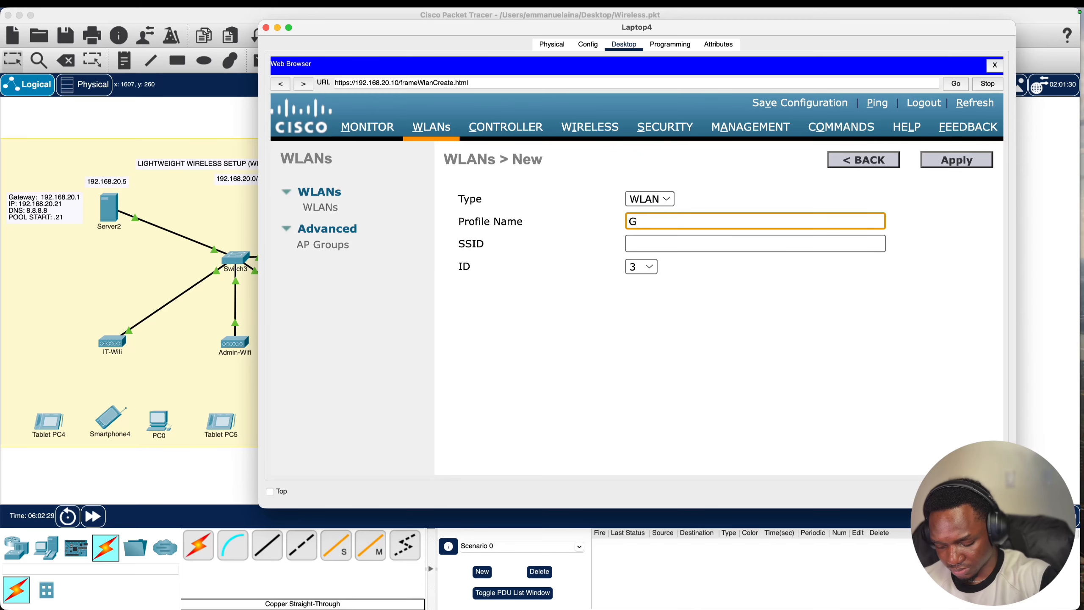
{"action": "type", "text": "uest-Netw"}
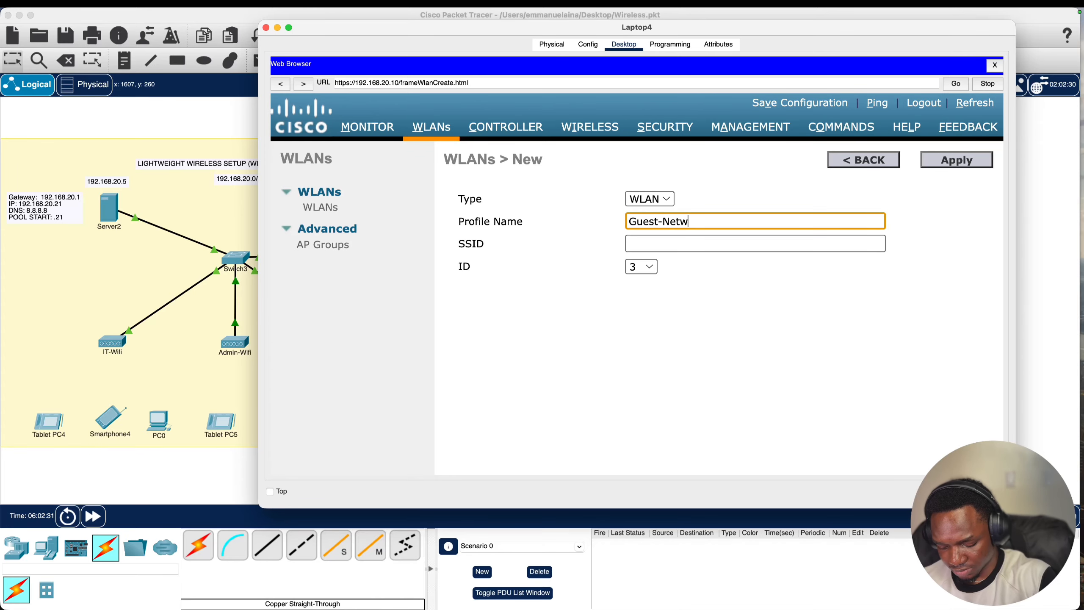
{"action": "type", "text": "ork"}
{"action": "left_click", "coordinate": [639, 237]}
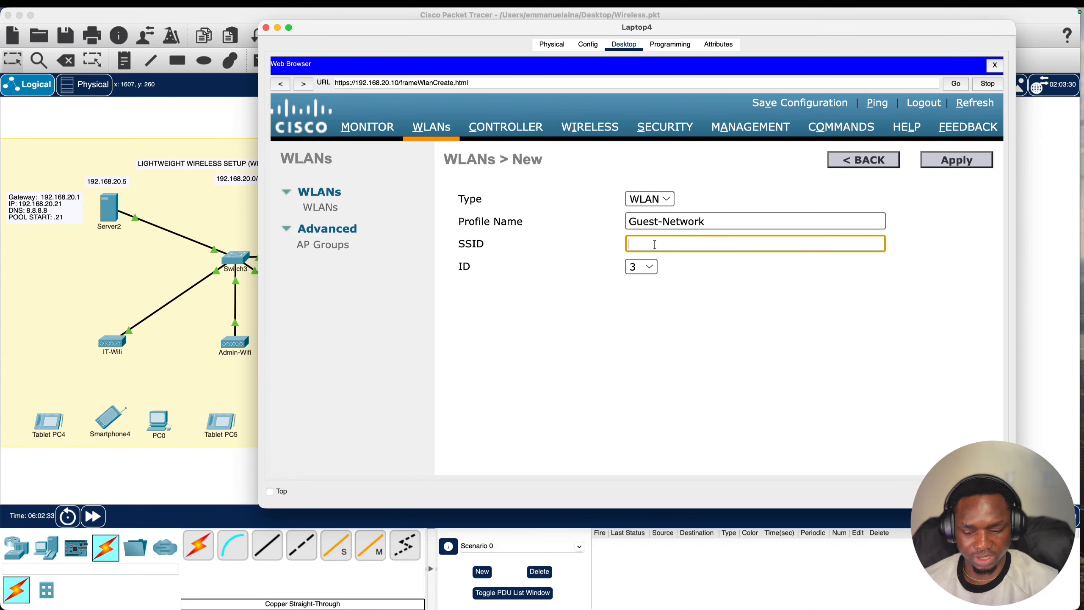
{"action": "type", "text": "Guest"}
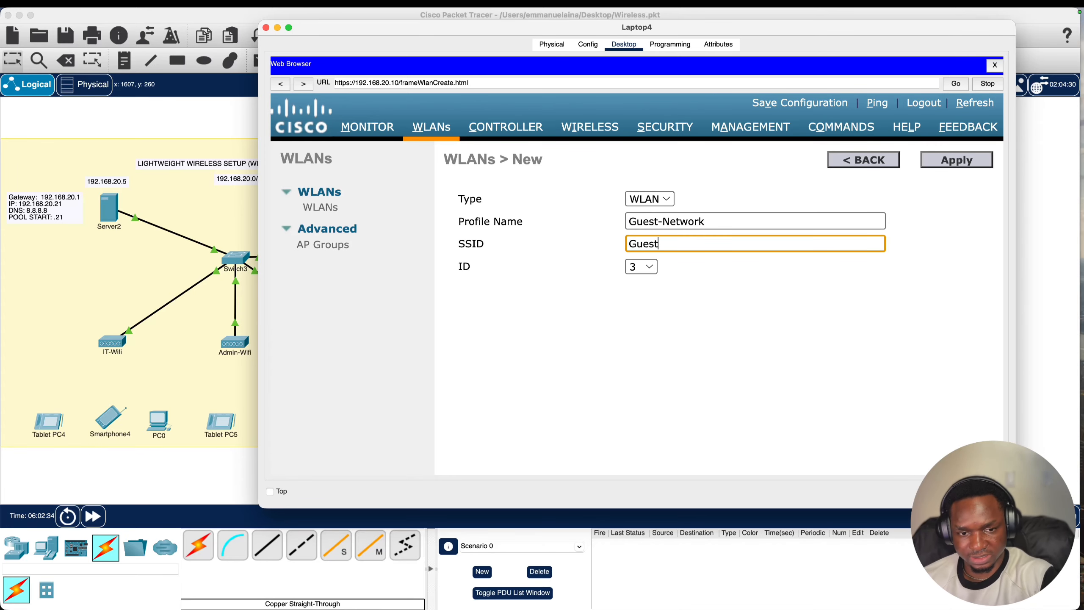
{"action": "left_click", "coordinate": [942, 164]}
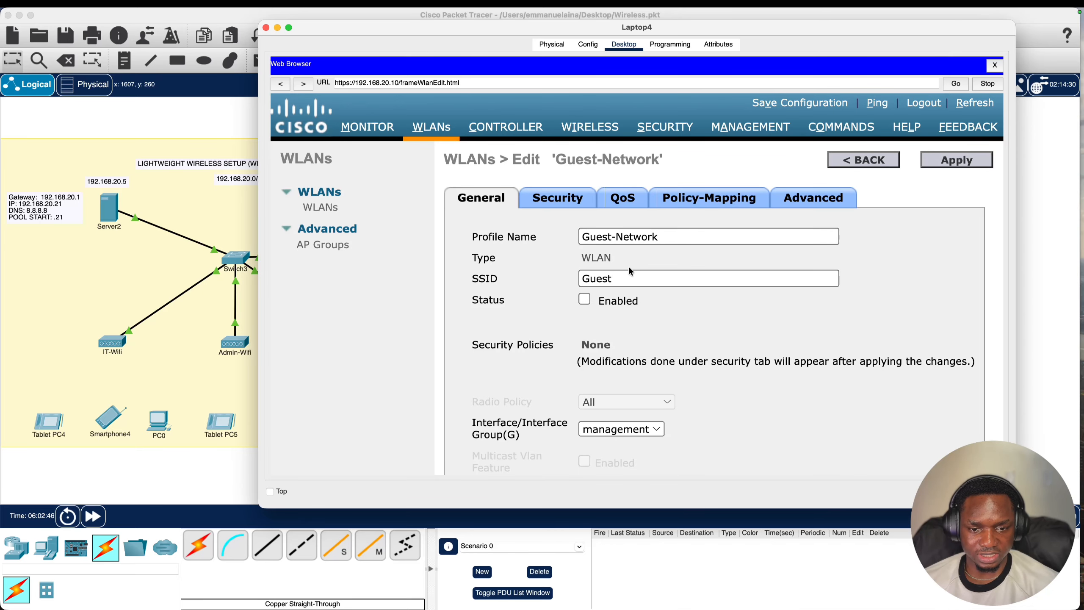
- Set the Guest-Network WLAN status to Enabled
{"action": "scroll", "coordinate": [628, 265], "scroll_direction": "down", "scroll_amount": 2}
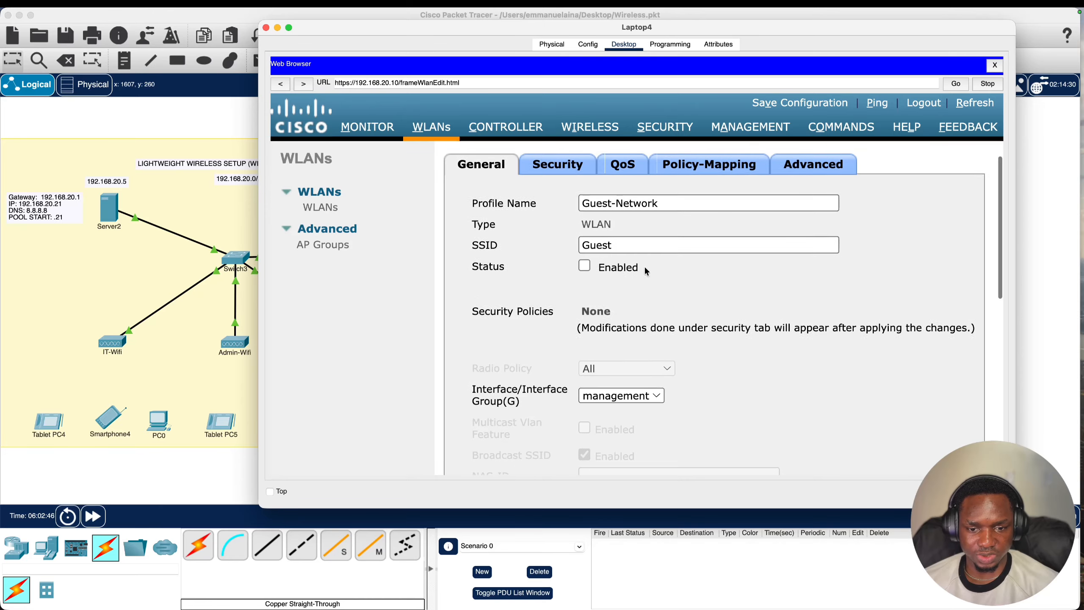
{"action": "left_click", "coordinate": [584, 259]}
{"action": "scroll", "coordinate": [583, 257], "scroll_direction": "down", "scroll_amount": 3}
{"action": "scroll", "coordinate": [583, 257], "scroll_direction": "up", "scroll_amount": 5}
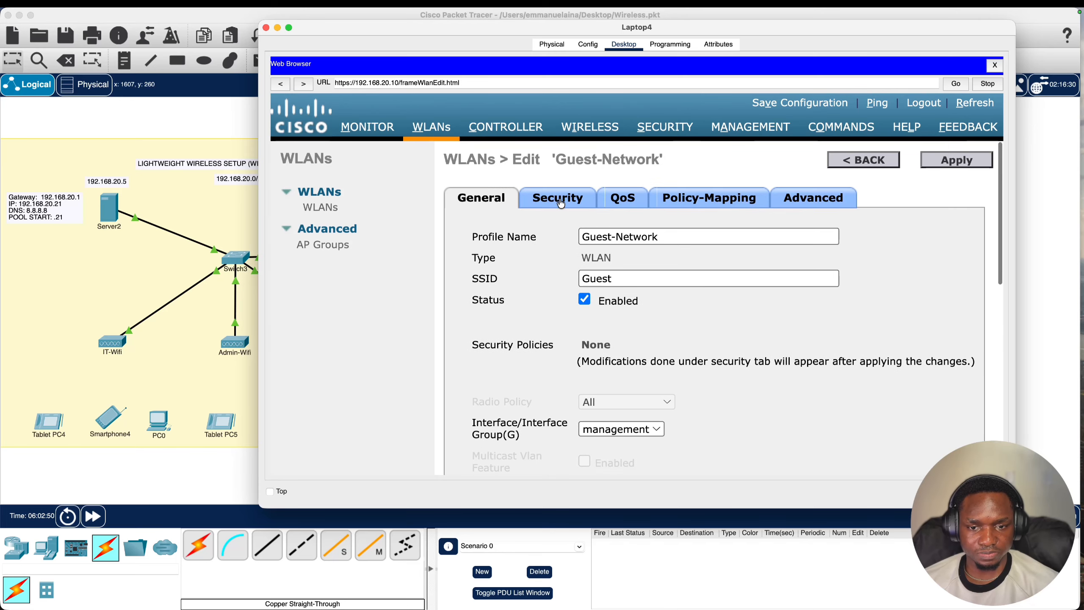
- Give Guest-Network WPA+WPA2 layer 2 security with WPA2 policy and AES encryption
{"action": "left_click", "coordinate": [560, 201]}
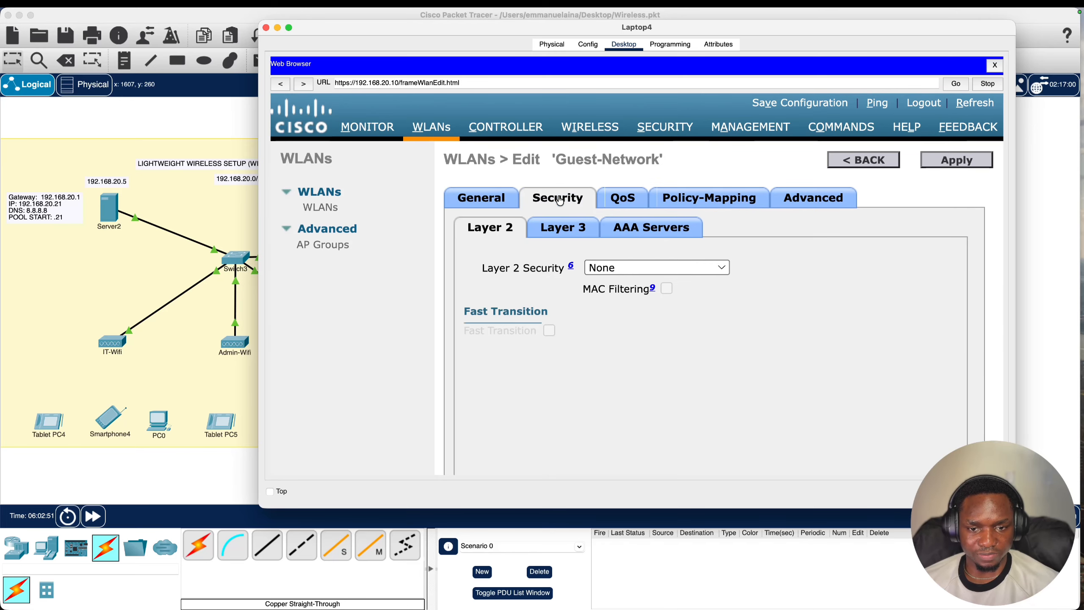
{"action": "left_click", "coordinate": [623, 267]}
{"action": "left_click", "coordinate": [624, 294]}
{"action": "scroll", "coordinate": [621, 290], "scroll_direction": "down", "scroll_amount": 2}
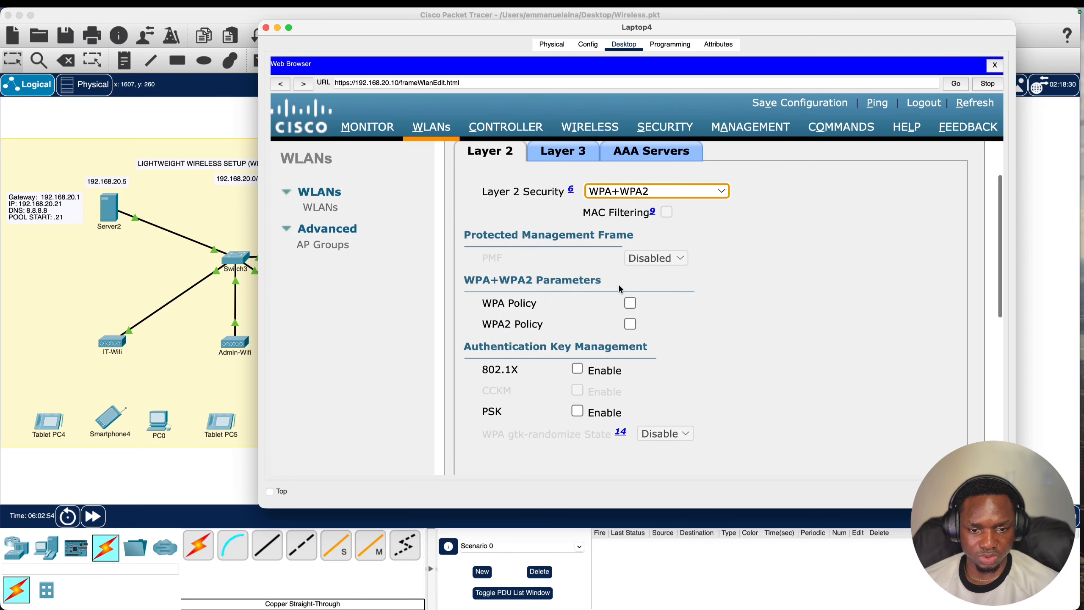
{"action": "left_click", "coordinate": [631, 323]}
{"action": "scroll", "coordinate": [635, 325], "scroll_direction": "down", "scroll_amount": 1}
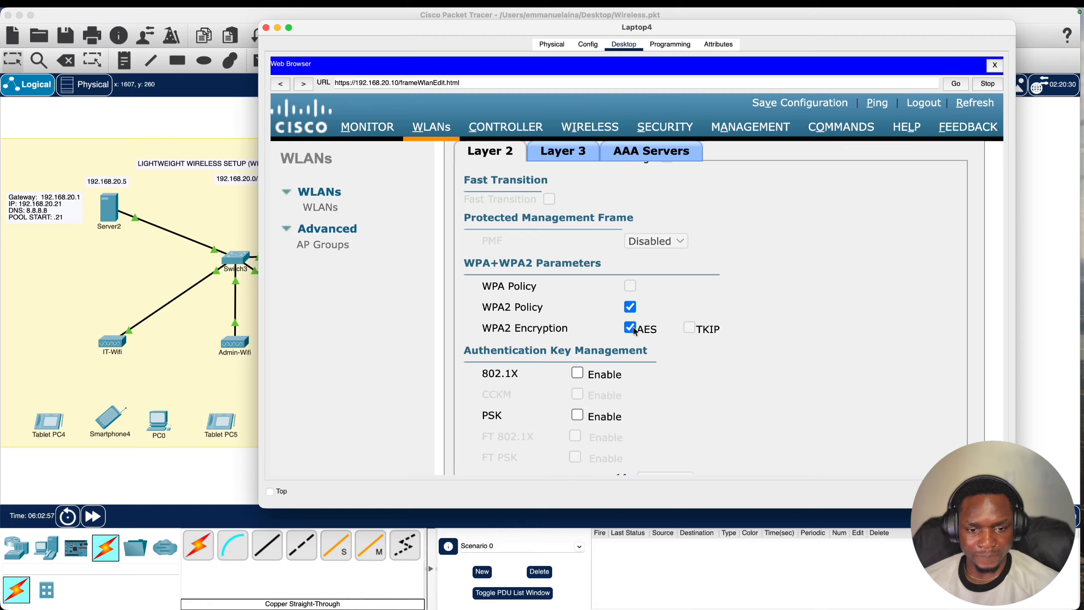
{"action": "scroll", "coordinate": [605, 216], "scroll_direction": "down", "scroll_amount": 5}
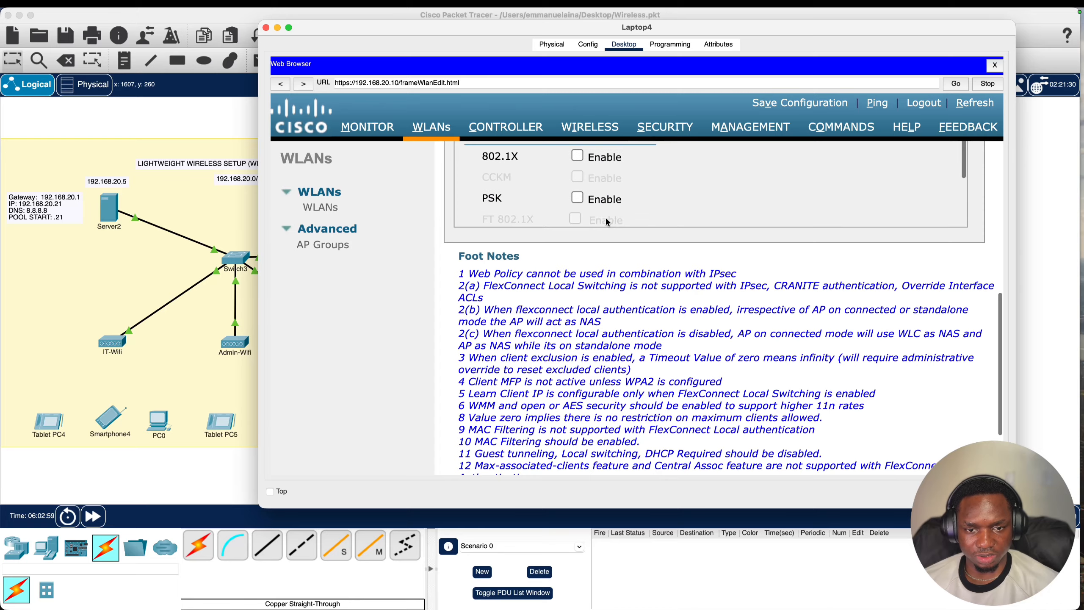
{"action": "scroll", "coordinate": [586, 258], "scroll_direction": "up", "scroll_amount": 3}
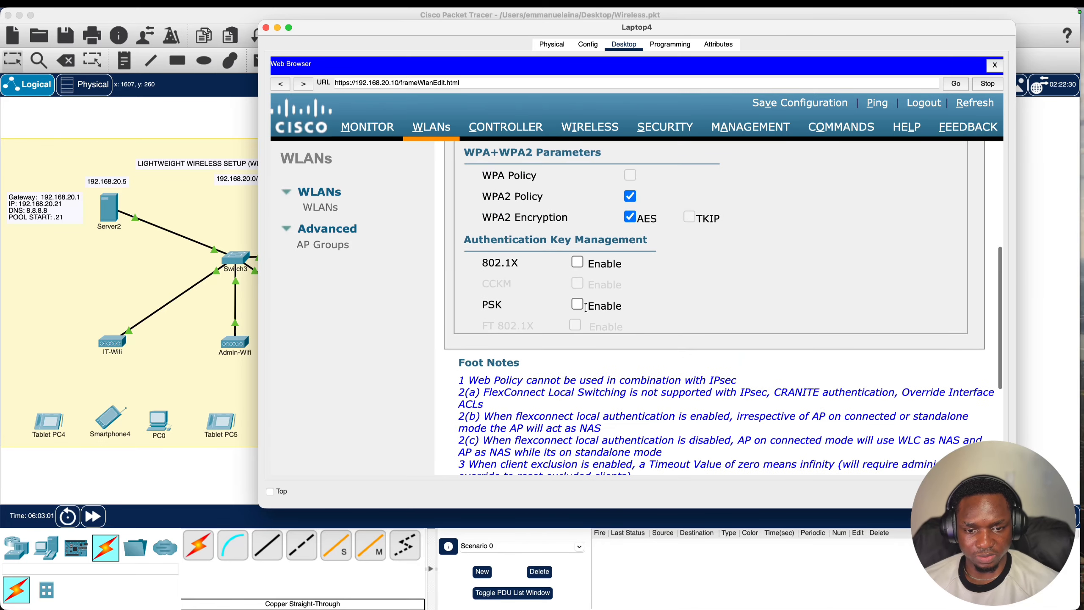
- Enable PSK authentication, enter the pre-shared key and apply Guest-Network's security settings
{"action": "left_click", "coordinate": [578, 305]}
{"action": "scroll", "coordinate": [641, 261], "scroll_direction": "down", "scroll_amount": 5}
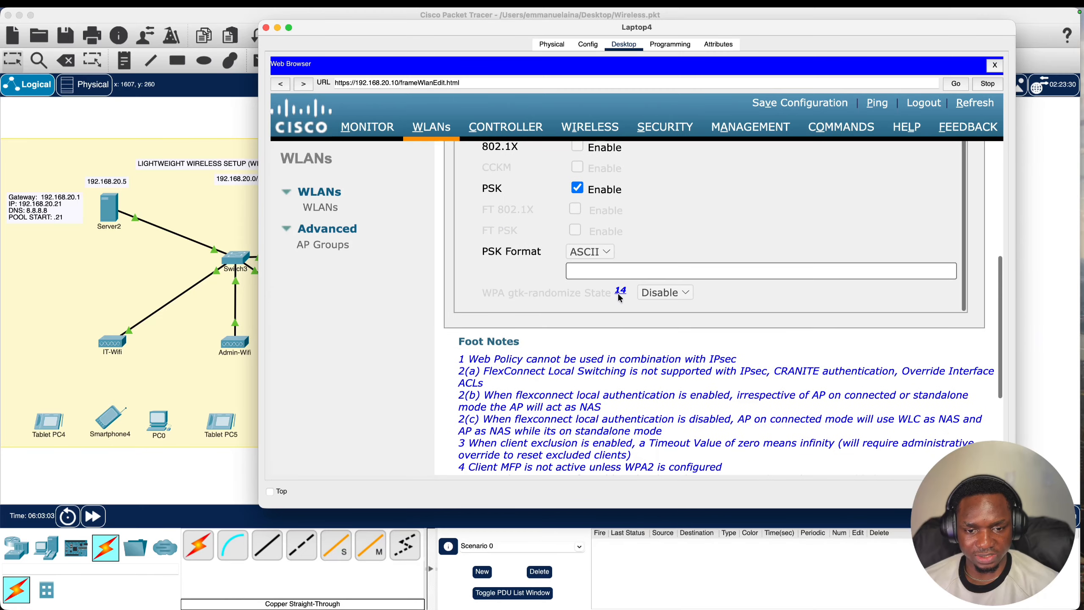
{"action": "left_click", "coordinate": [596, 246]}
{"action": "type", "text": "•••••••"}
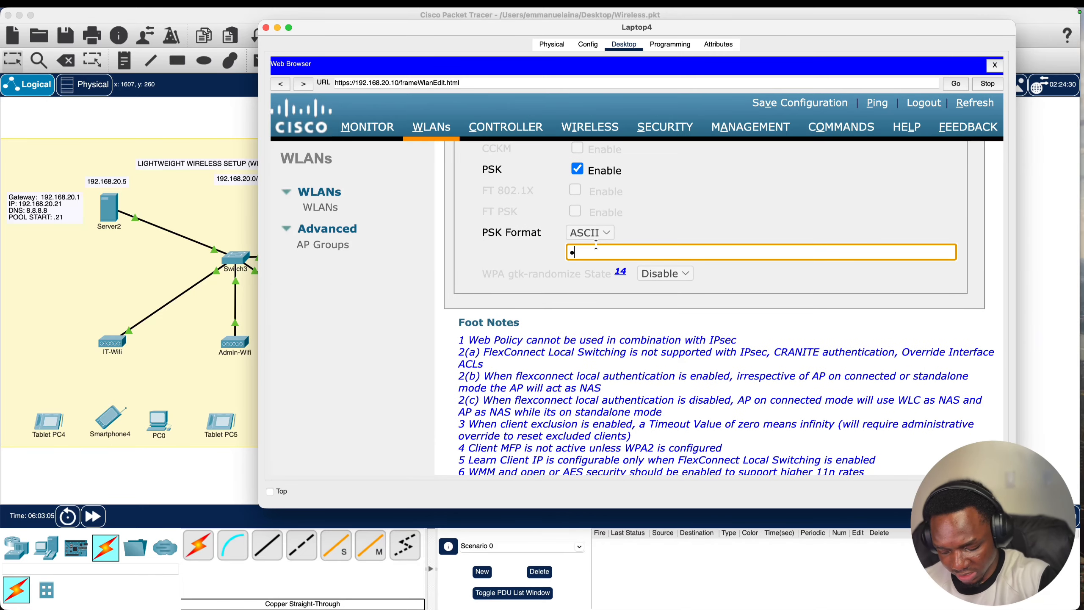
{"action": "type", "text": "•"}
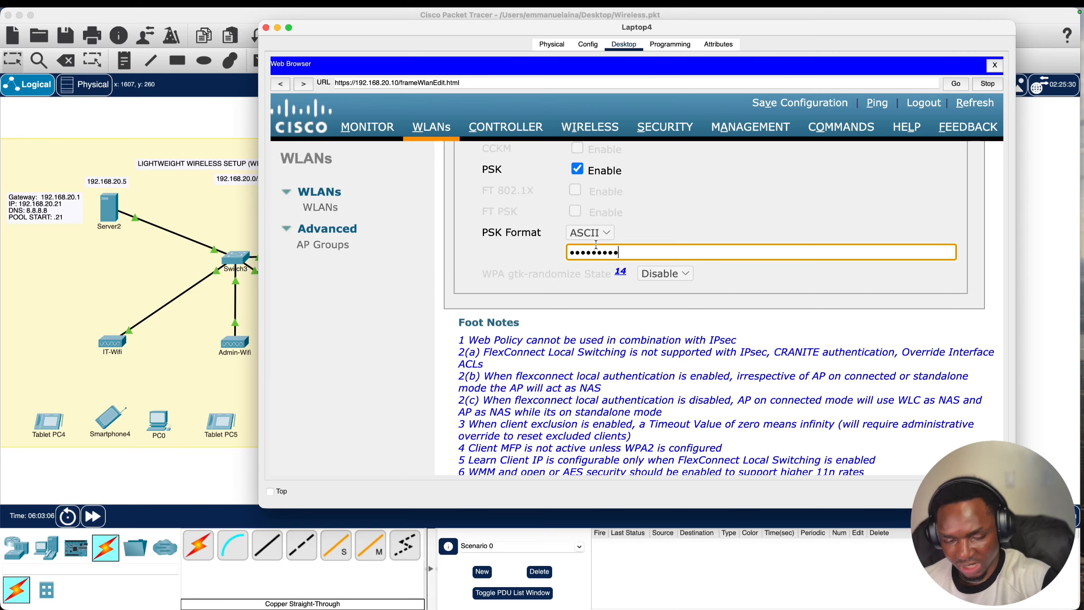
{"action": "scroll", "coordinate": [671, 315], "scroll_direction": "up", "scroll_amount": 4}
{"action": "scroll", "coordinate": [867, 218], "scroll_direction": "up", "scroll_amount": 4}
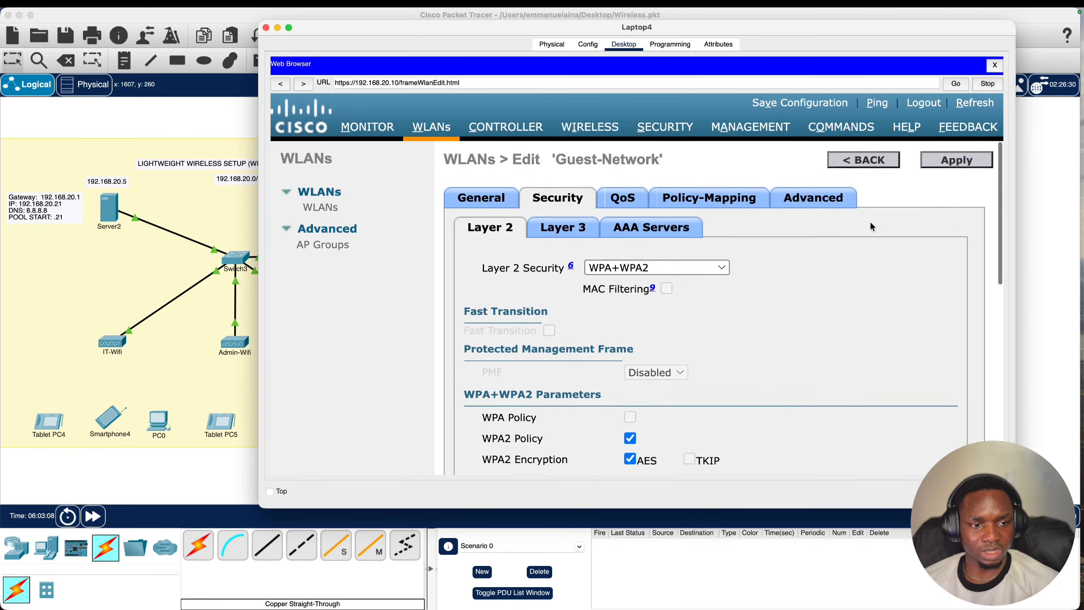
{"action": "left_click", "coordinate": [945, 161]}
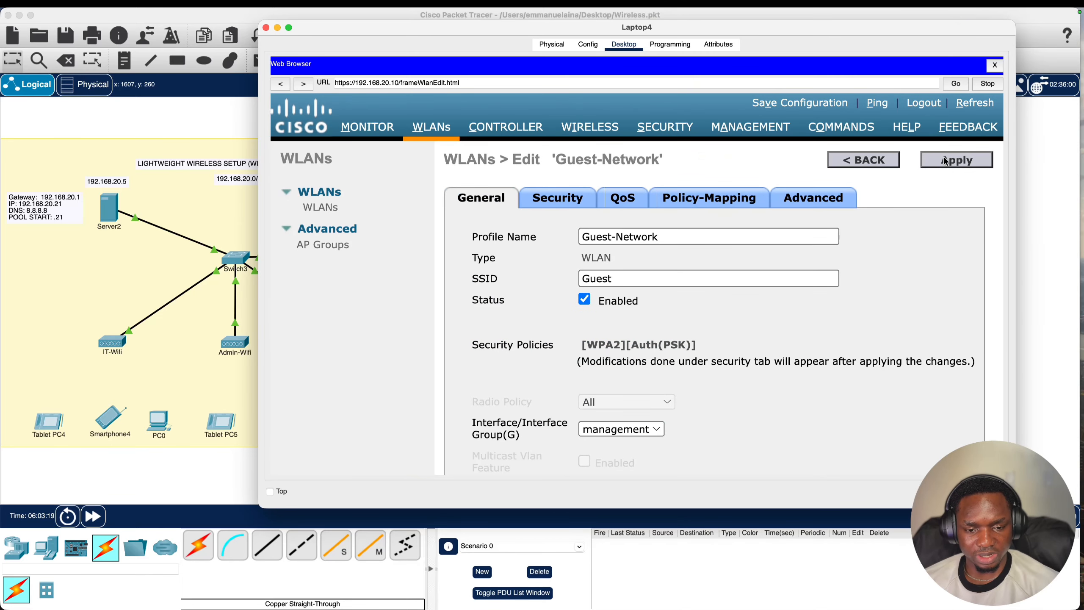
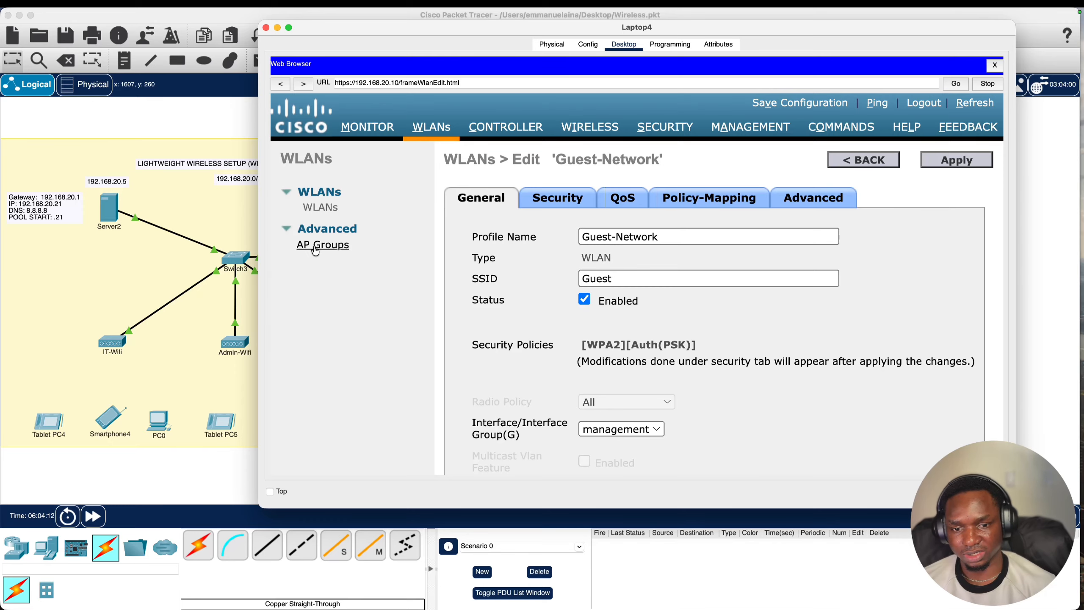
- Show the controller's AP Groups list, which holds only default-group
{"action": "left_click", "coordinate": [315, 251]}
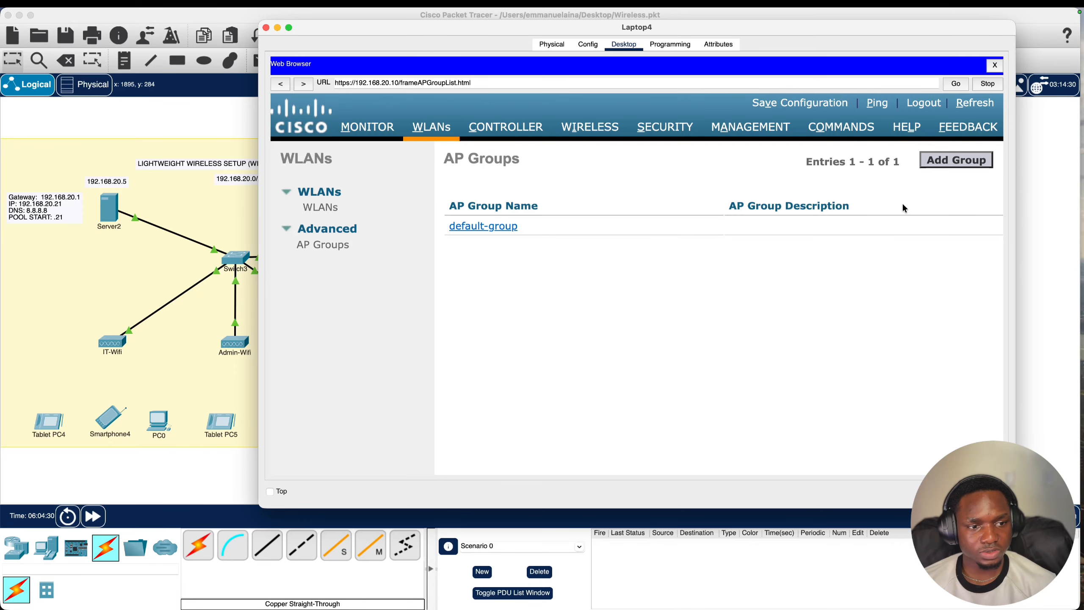
- Add AP group Office-Wireless with description 'All Office access points'
{"action": "left_click", "coordinate": [942, 161]}
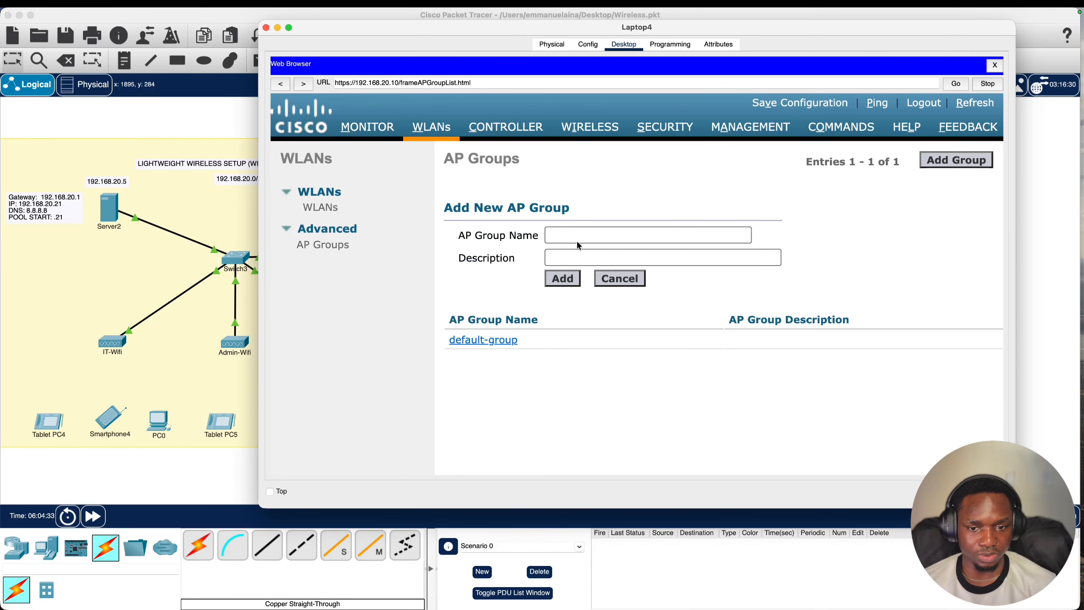
{"action": "left_click", "coordinate": [578, 239]}
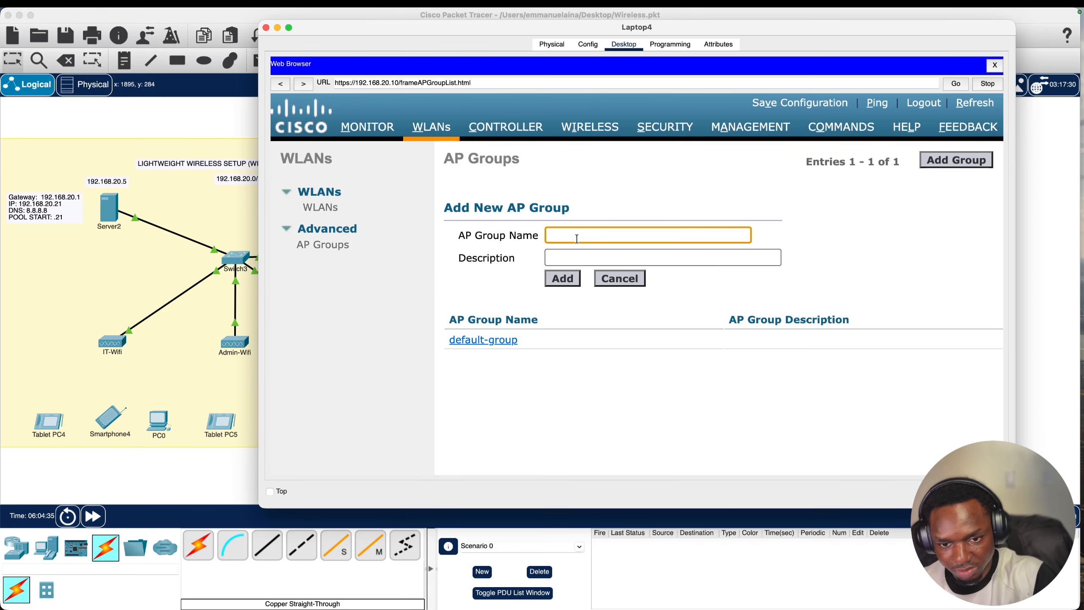
{"action": "type", "text": "Off"}
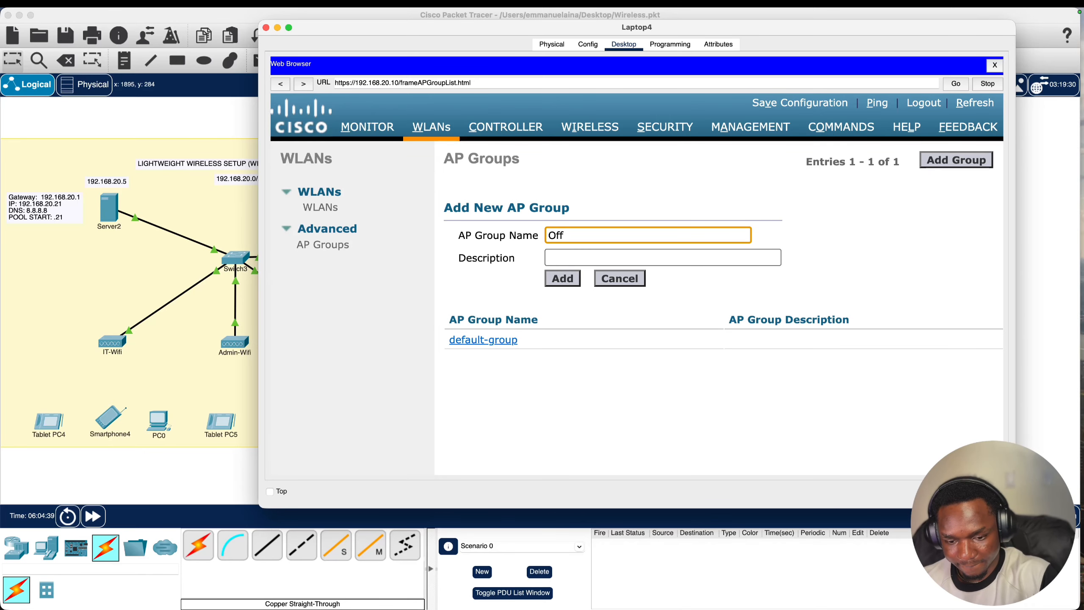
{"action": "type", "text": "ice"}
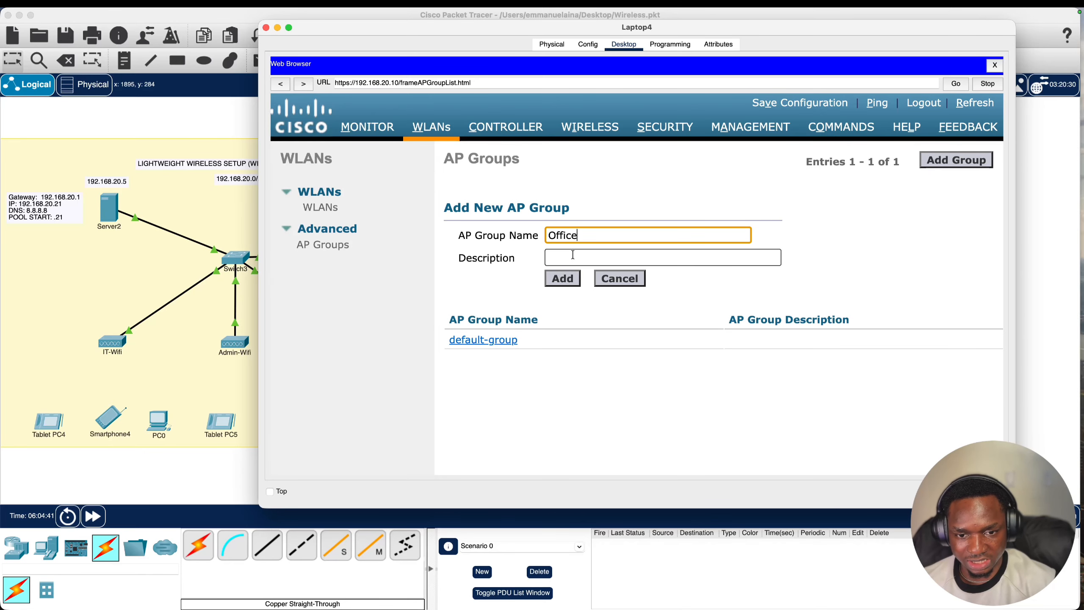
{"action": "type", "text": "-Wi"}
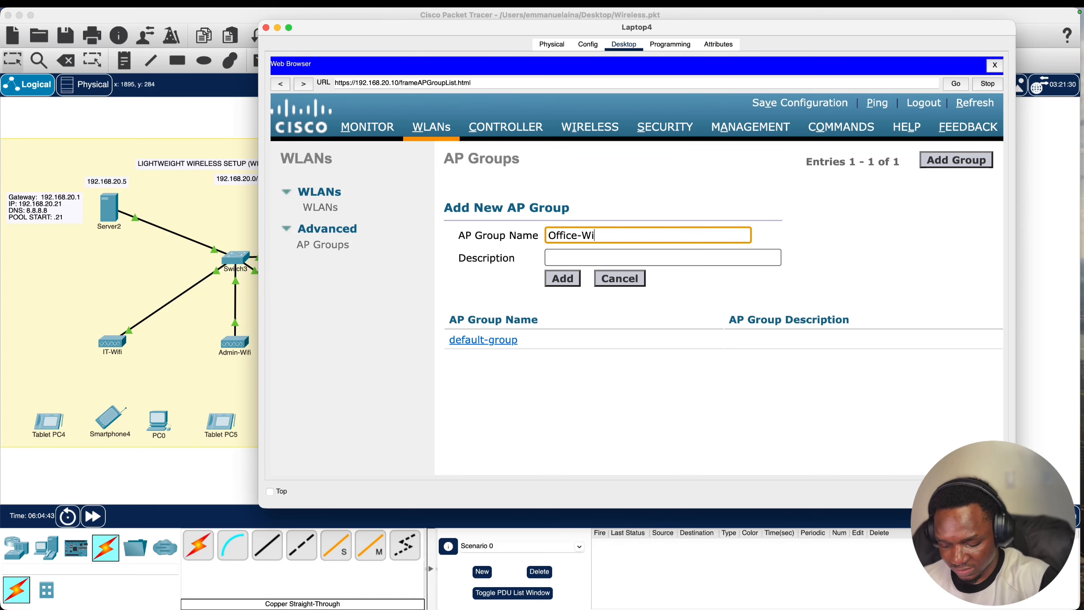
{"action": "type", "text": "reless"}
{"action": "left_click", "coordinate": [576, 258]}
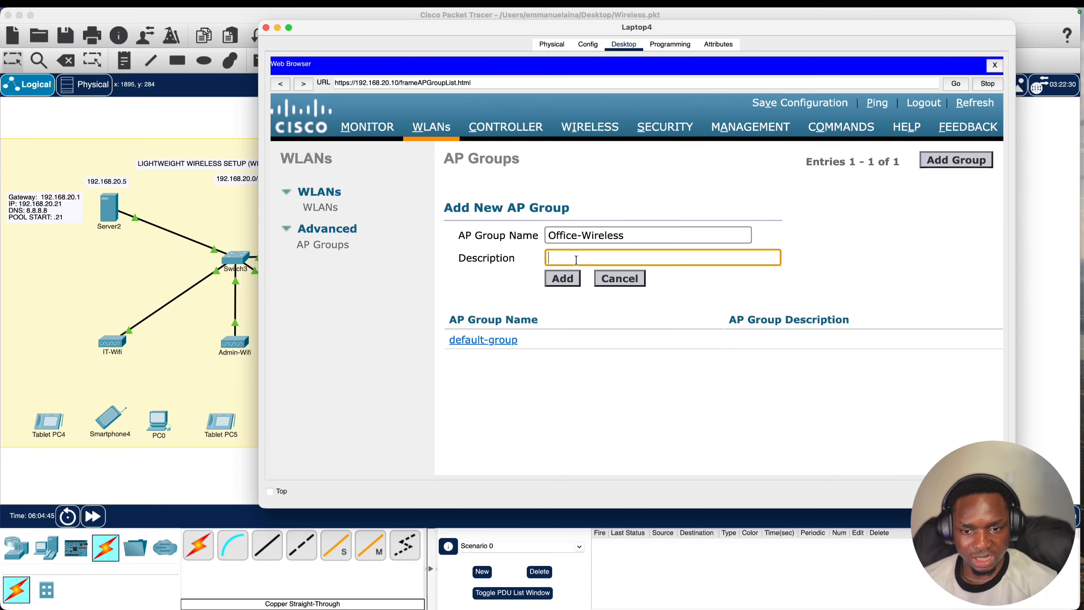
{"action": "type", "text": "All "}
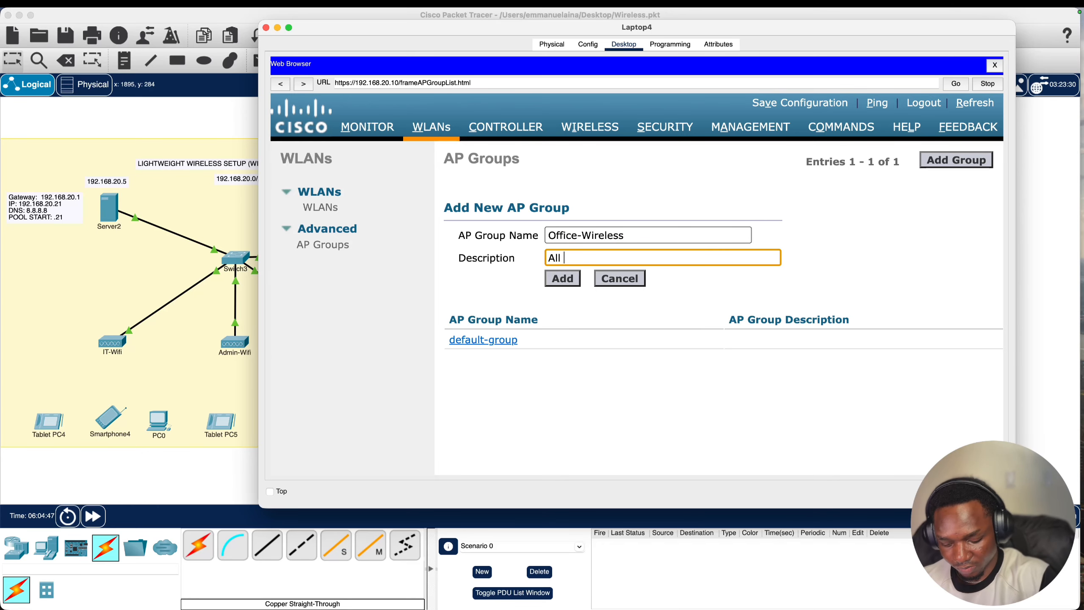
{"action": "type", "text": "Office ac"}
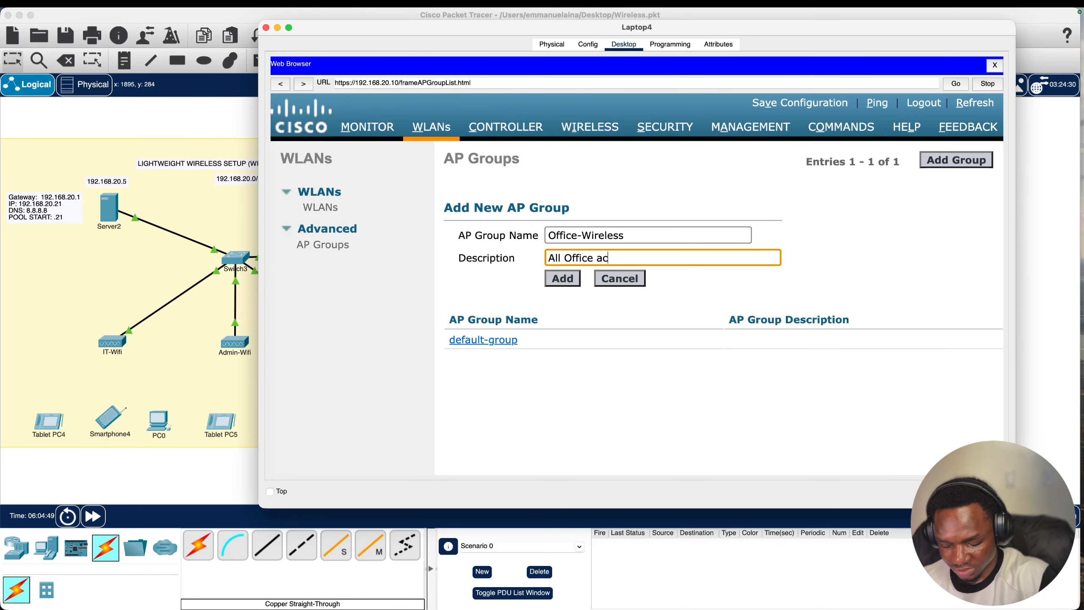
{"action": "type", "text": "cess points"}
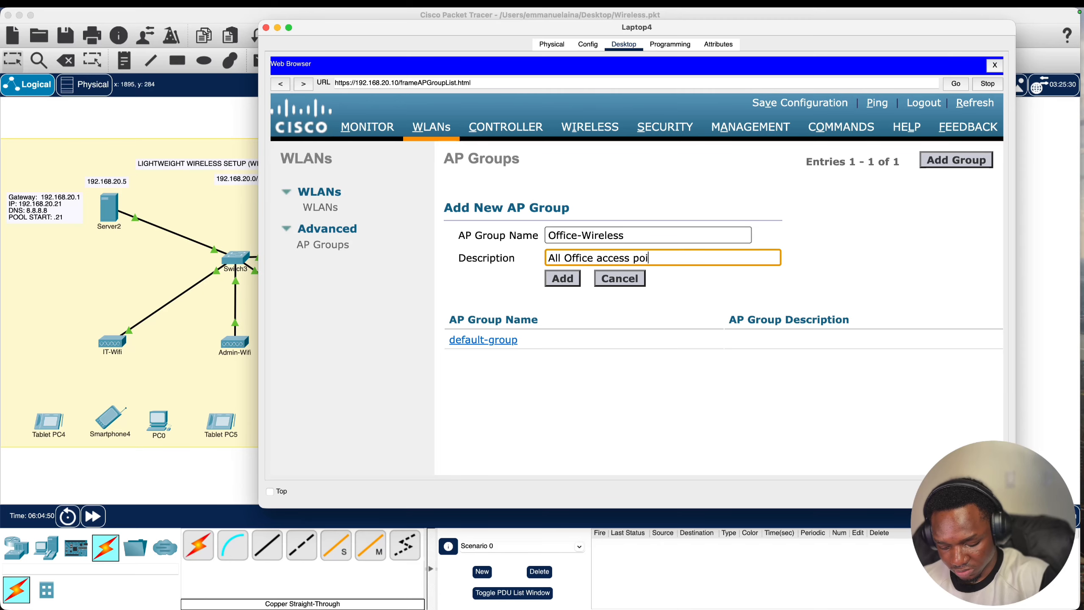
{"action": "left_click", "coordinate": [561, 280]}
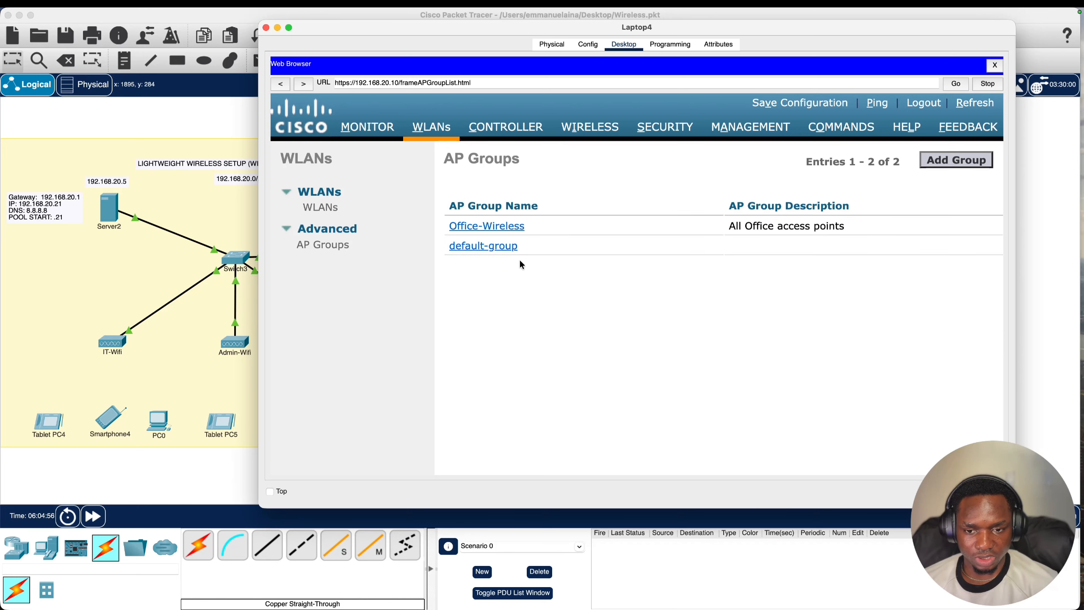
- Add AP group Guest-Wireless described 'All Guest Access points', correcting the description's typos
{"action": "left_click", "coordinate": [947, 162]}
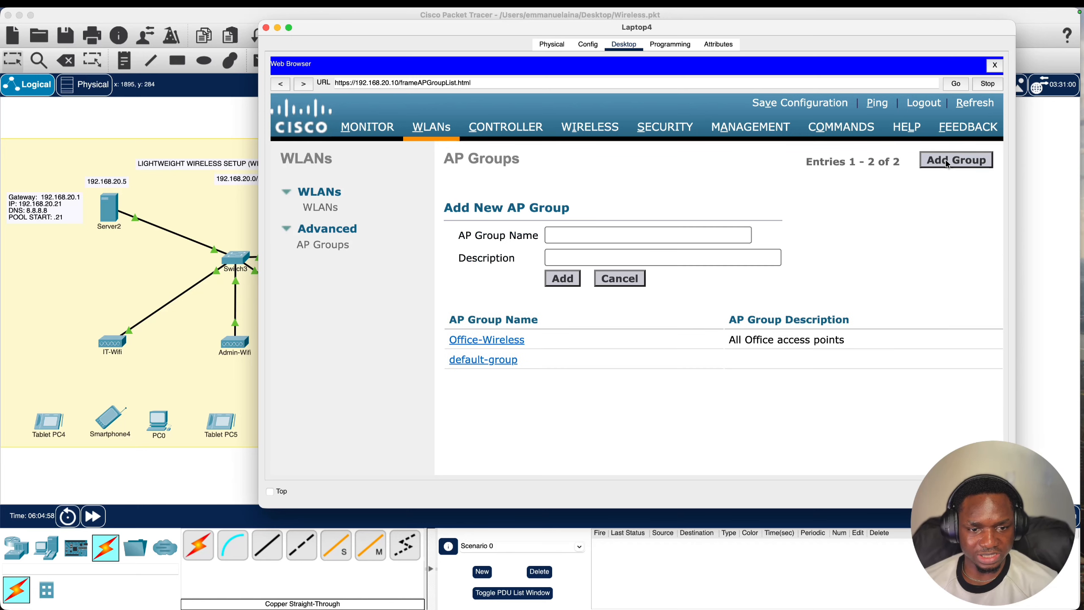
{"action": "left_click", "coordinate": [621, 234]}
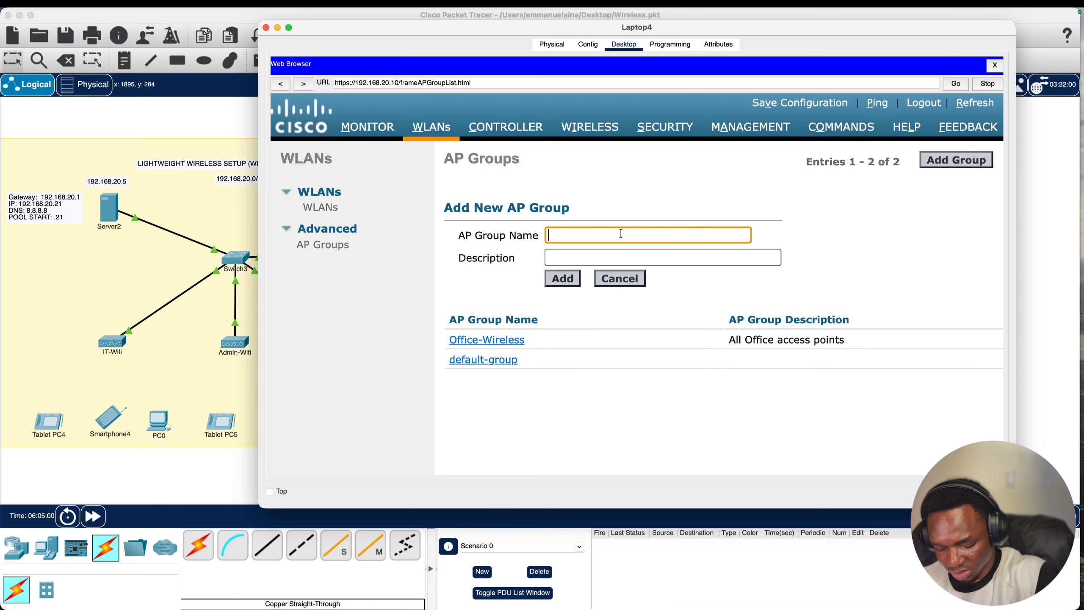
{"action": "type", "text": "Guest"}
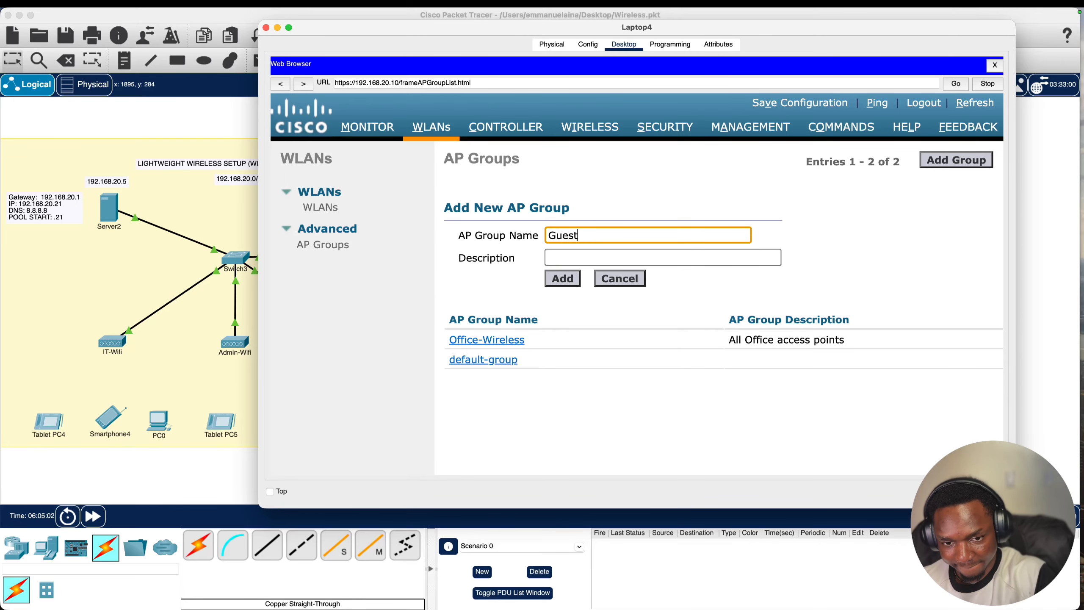
{"action": "type", "text": "-Wireless"}
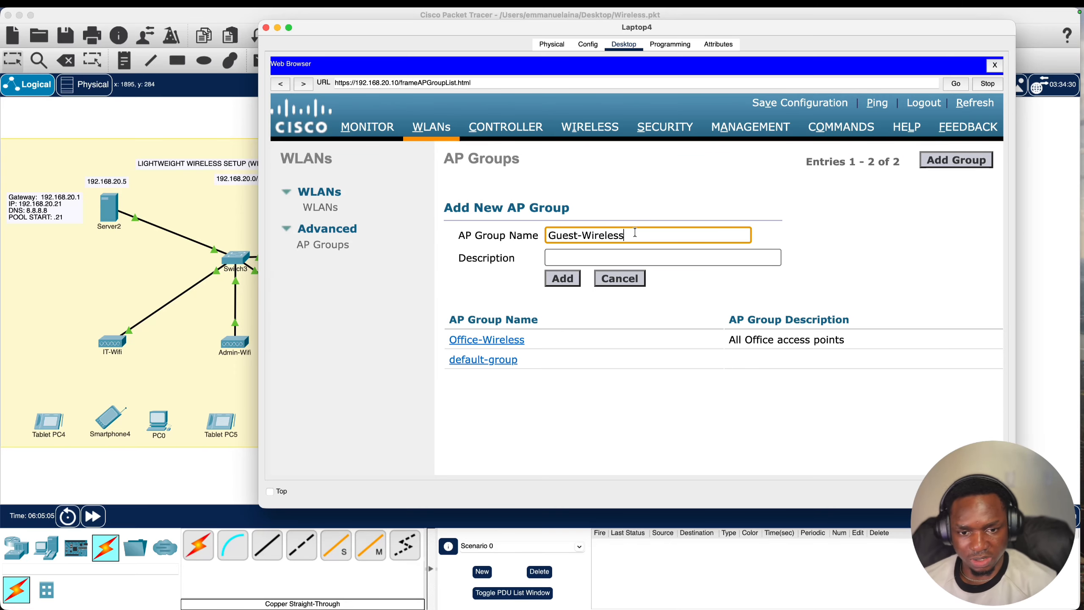
{"action": "left_click", "coordinate": [616, 252]}
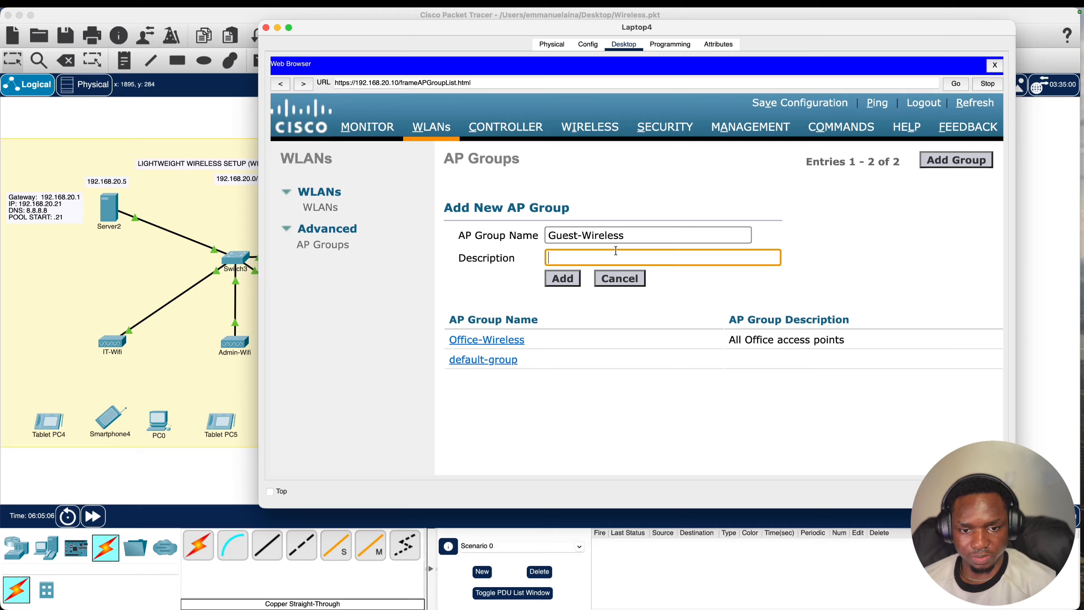
{"action": "type", "text": "All  G"}
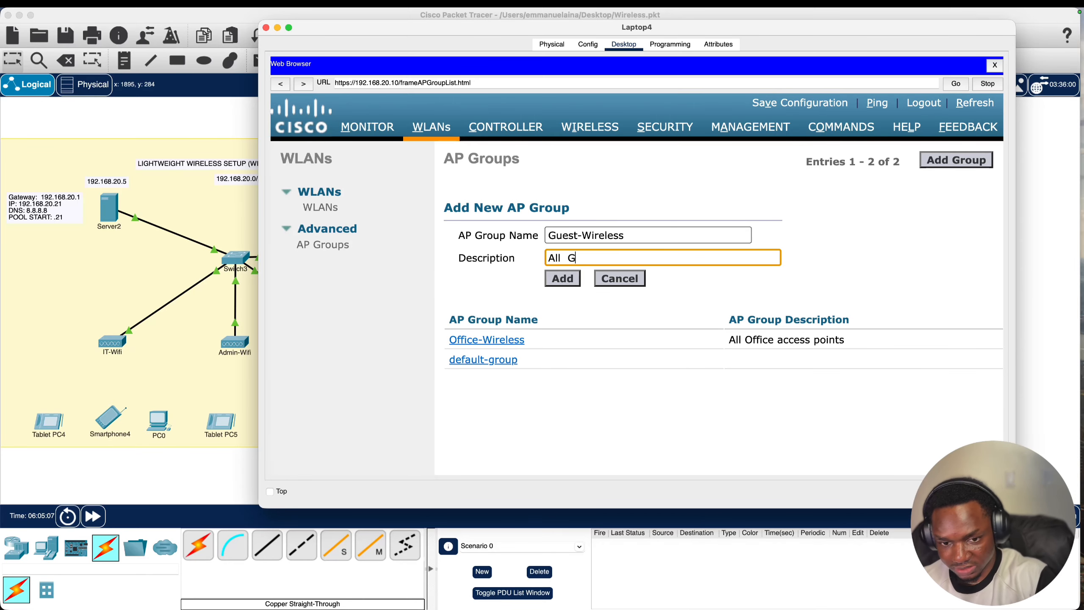
{"action": "type", "text": "uest Acces"}
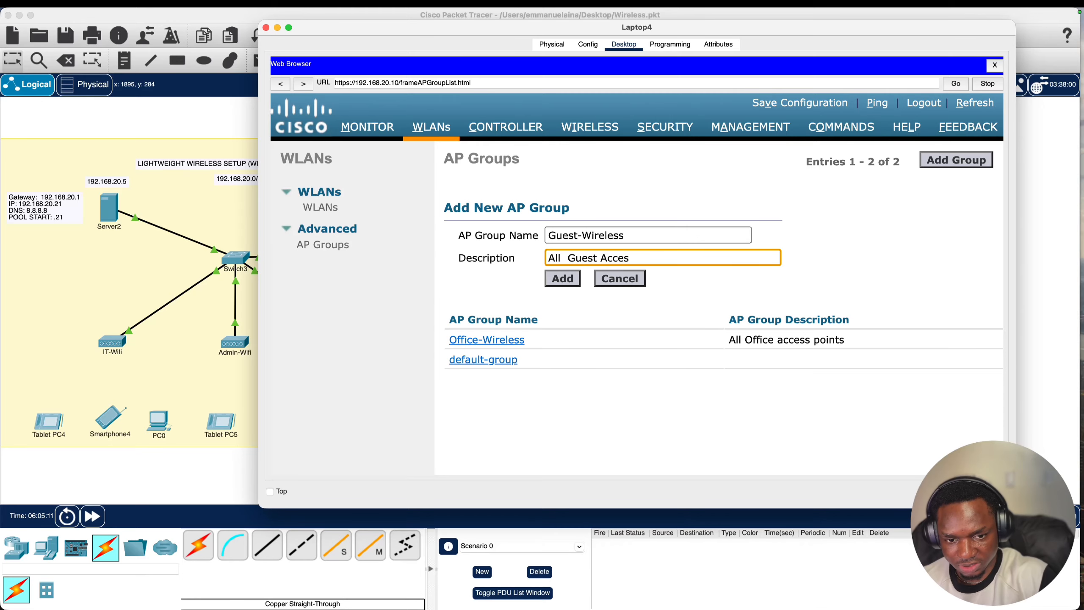
{"action": "type", "text": "a]s"}
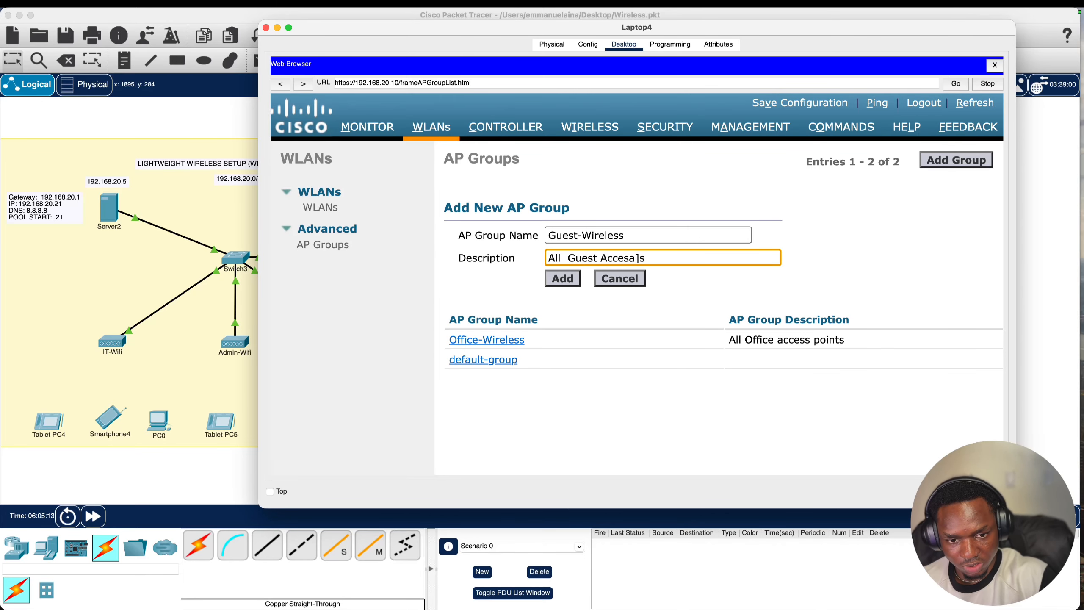
{"action": "key", "text": "BackSpace"}
{"action": "key", "text": "BackSpace"}
{"action": "key", "text": "BackSpace"}
{"action": "type", "text": "s p"}
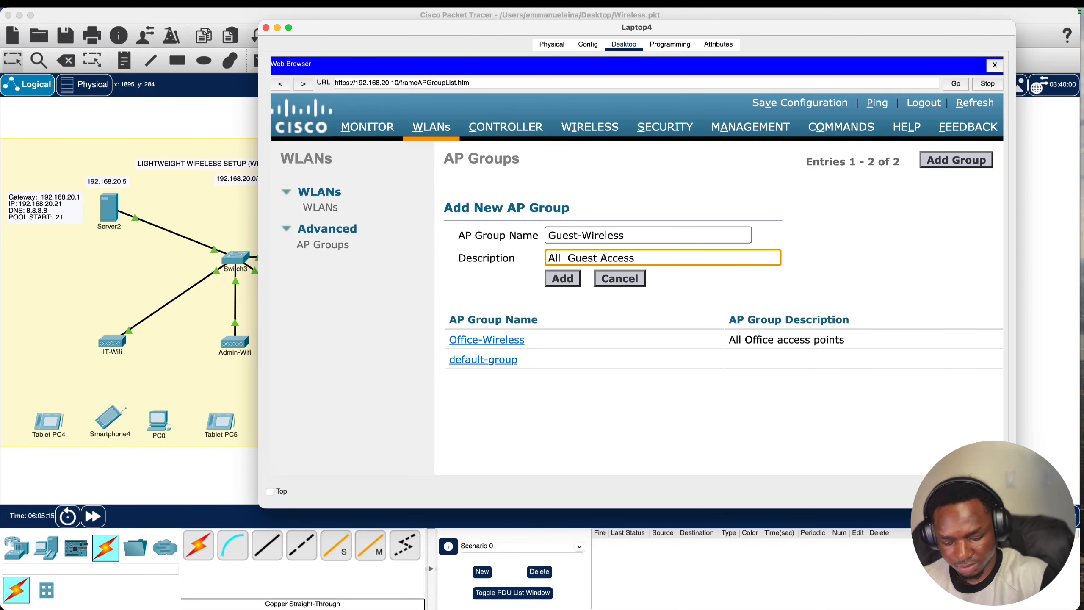
{"action": "type", "text": "oints"}
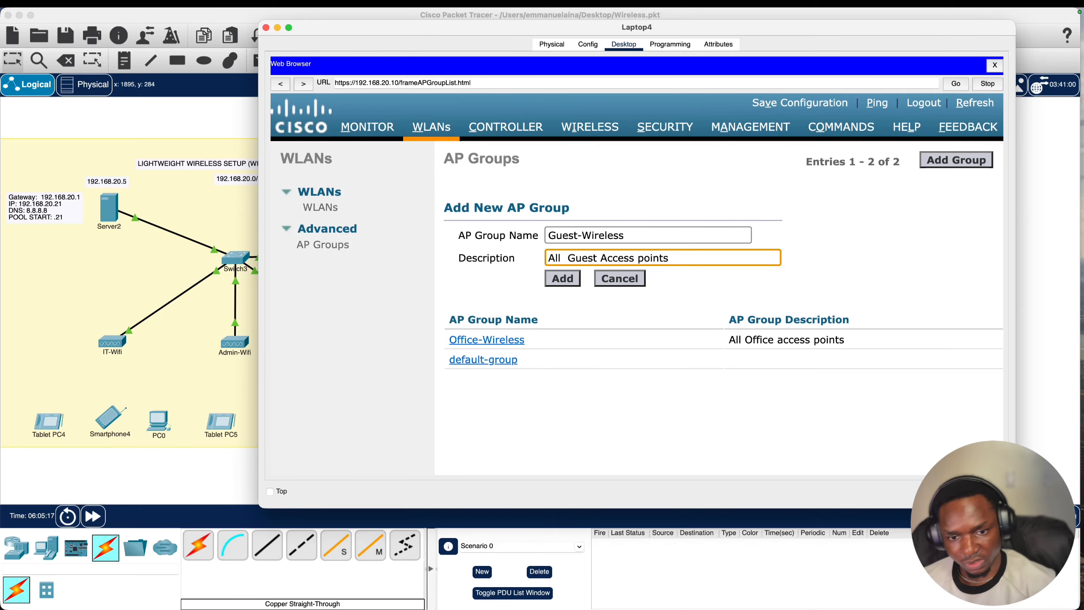
{"action": "left_click", "coordinate": [570, 285]}
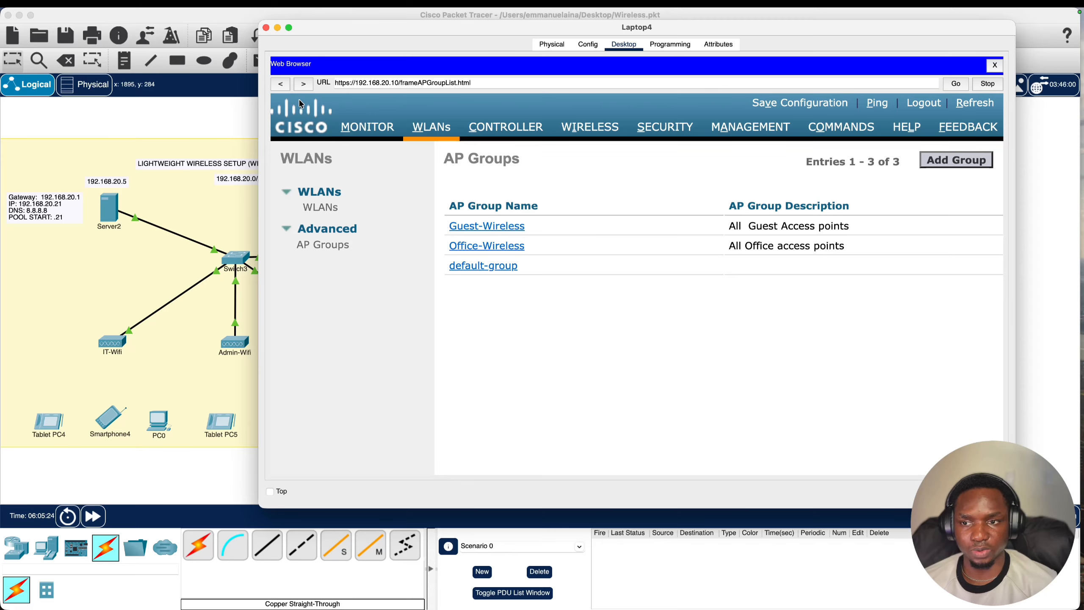
- Map the Office(2) WLAN to the Office-Wireless AP group
{"action": "mouse_move", "coordinate": [370, 17]}
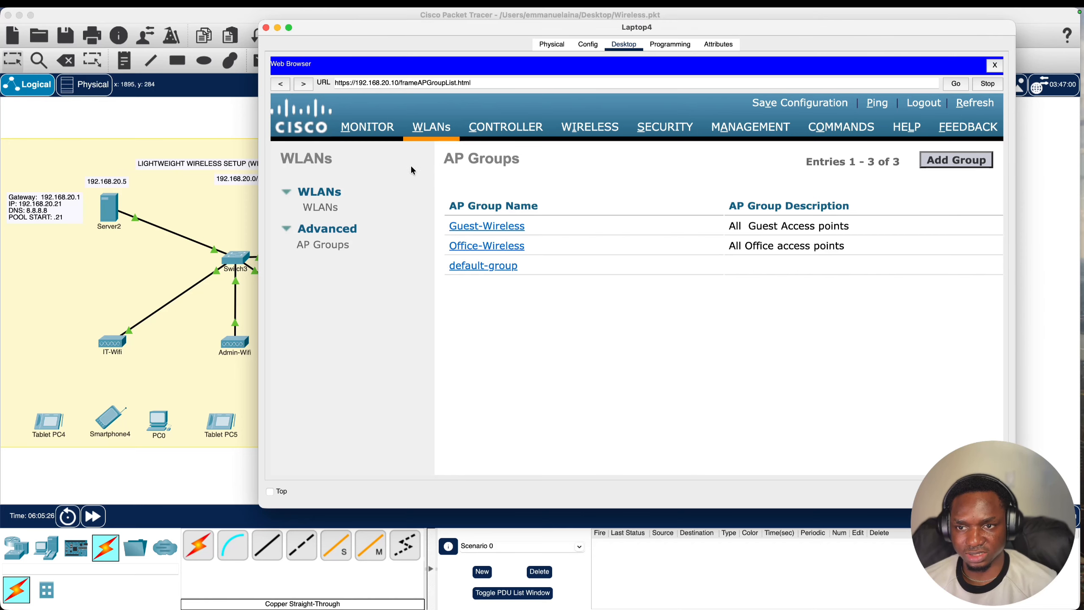
{"action": "left_click_drag", "start_coordinate": [363, 28], "coordinate": [631, 52]}
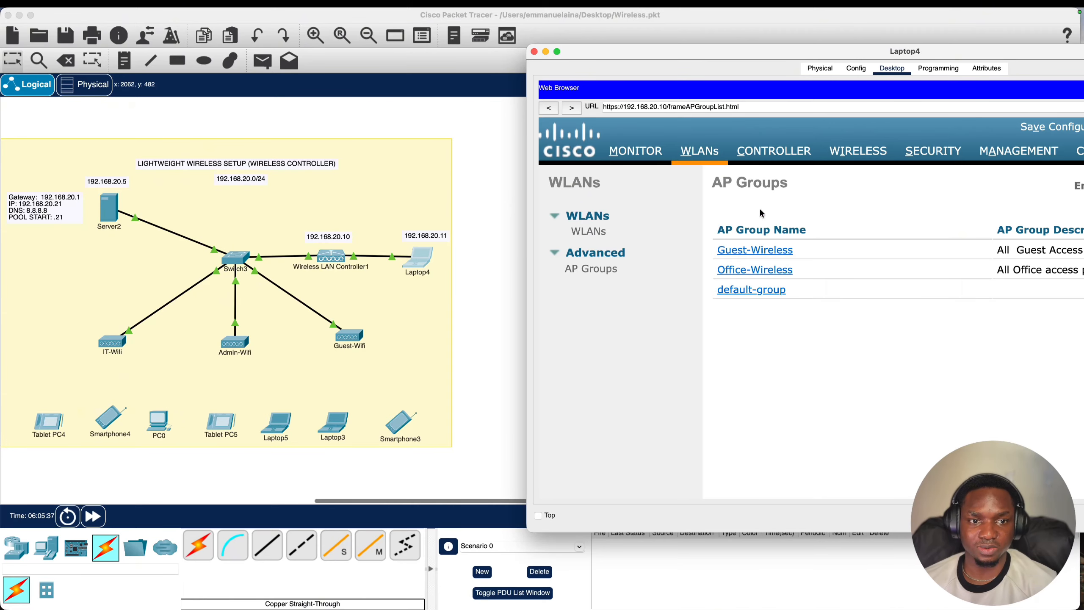
{"action": "left_click_drag", "start_coordinate": [694, 53], "coordinate": [299, 43]}
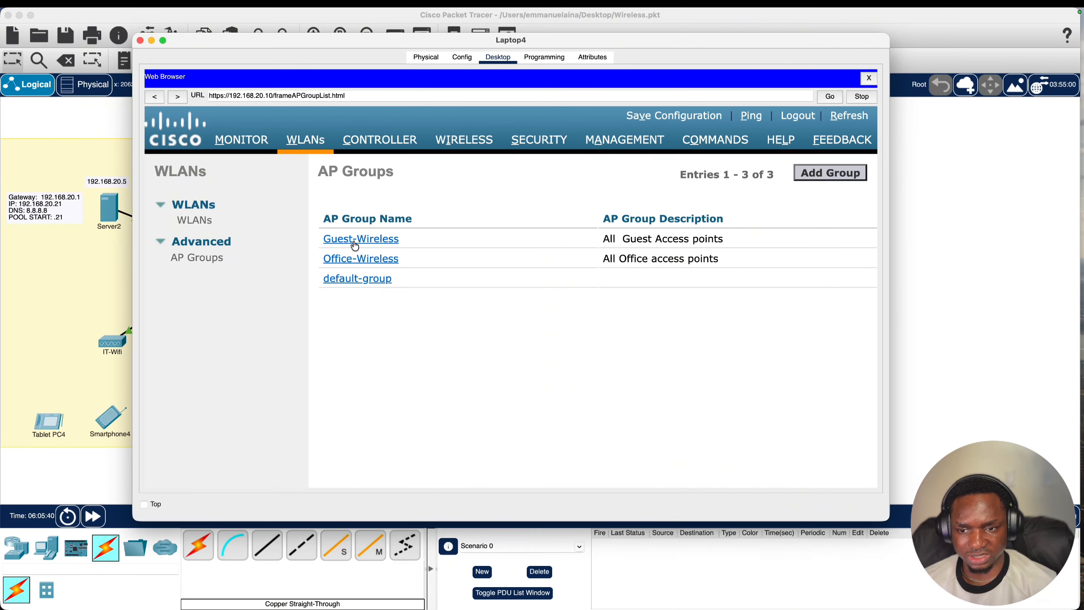
{"action": "left_click", "coordinate": [354, 261]}
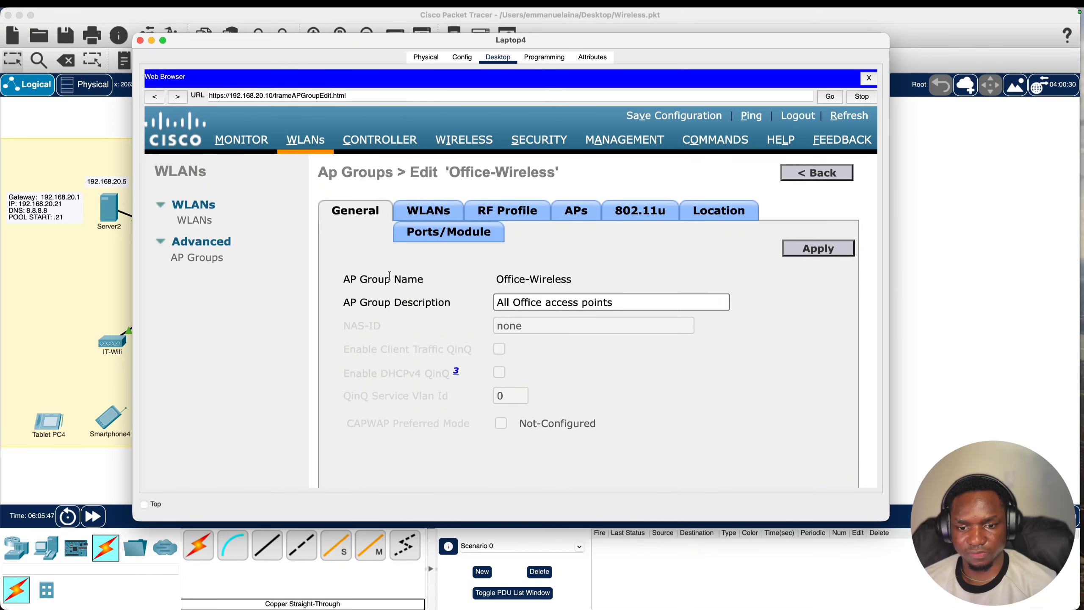
{"action": "left_click", "coordinate": [432, 212]}
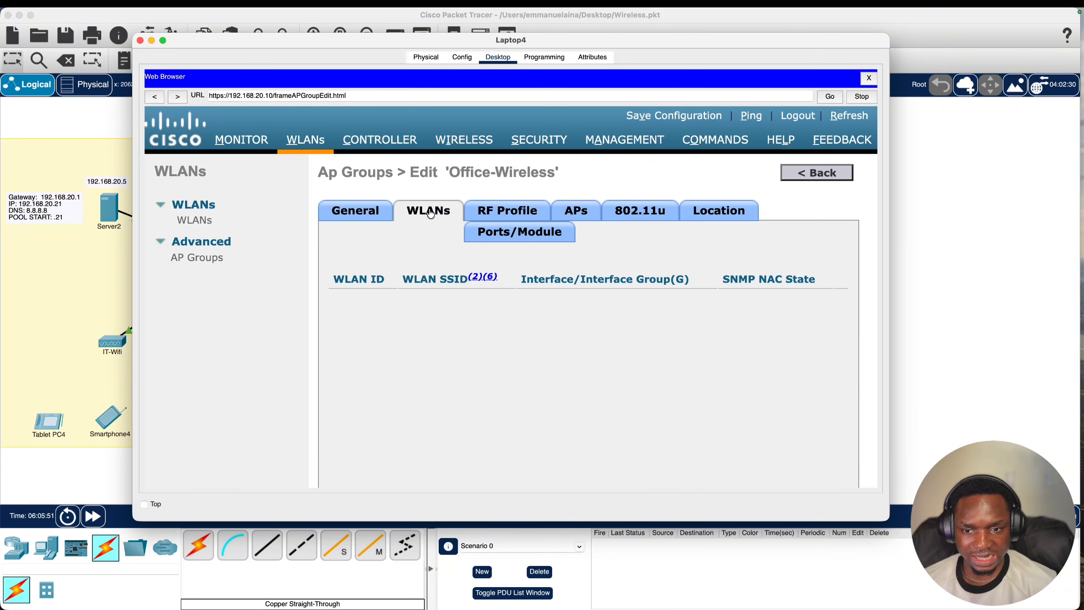
{"action": "scroll", "coordinate": [701, 252], "scroll_direction": "right", "scroll_amount": 2}
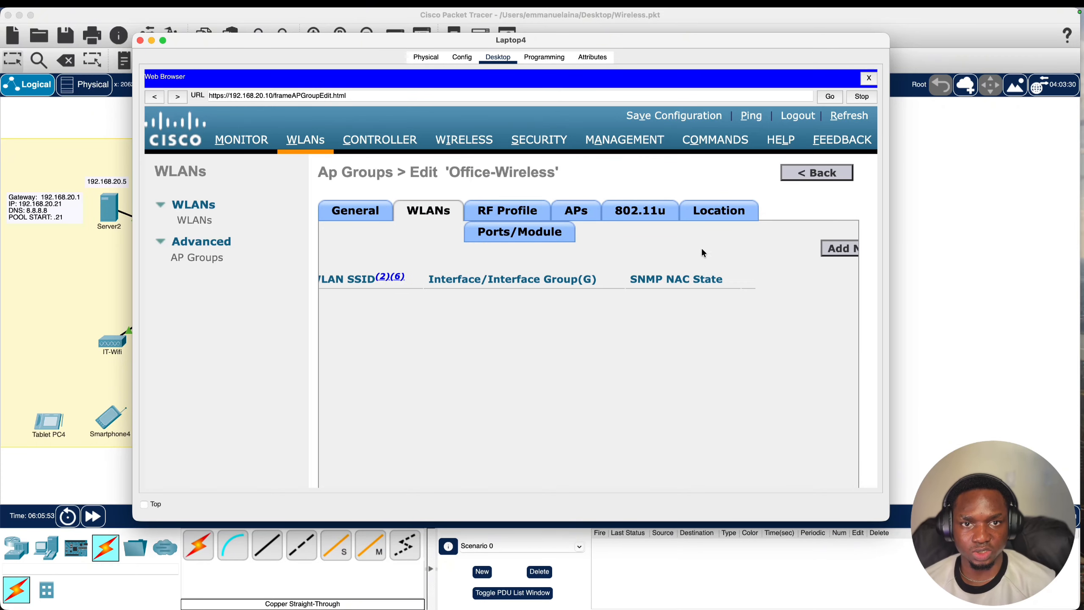
{"action": "scroll", "coordinate": [703, 253], "scroll_direction": "right", "scroll_amount": 1}
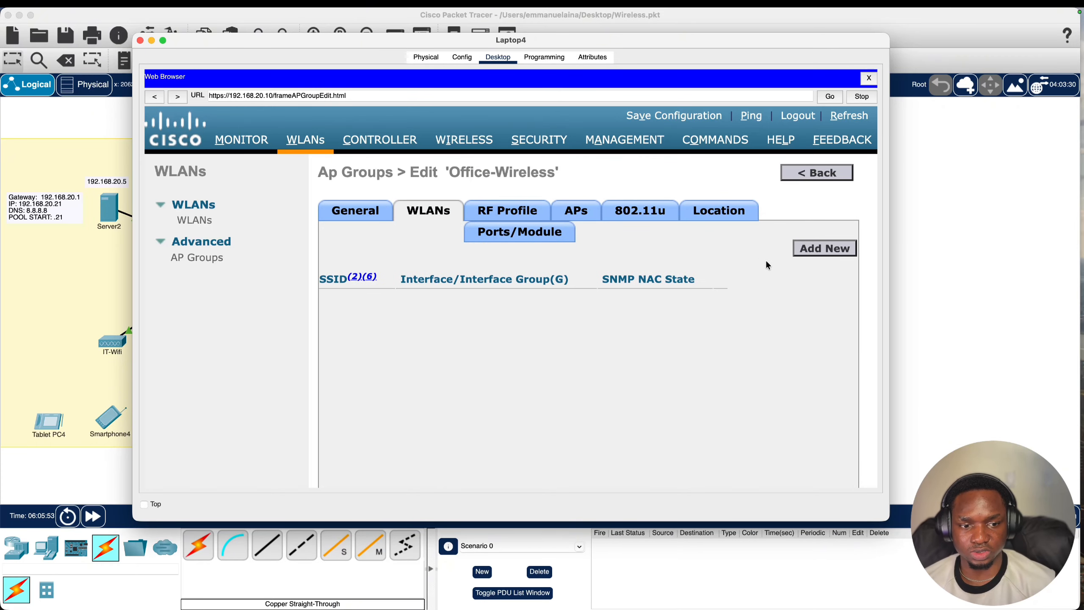
{"action": "left_click", "coordinate": [813, 250]}
{"action": "left_click", "coordinate": [463, 325]}
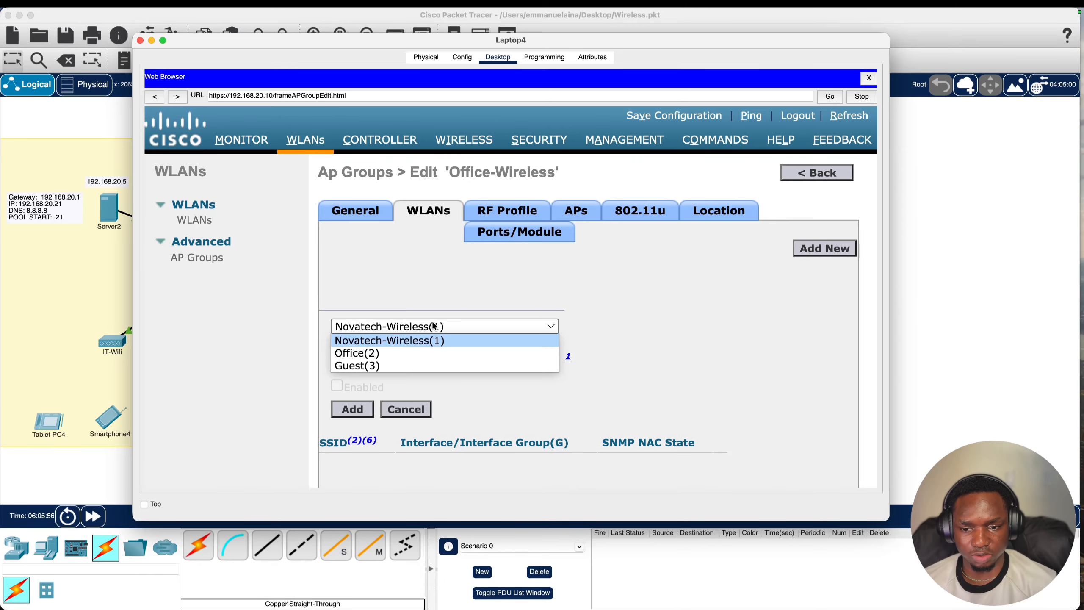
{"action": "left_click", "coordinate": [382, 355]}
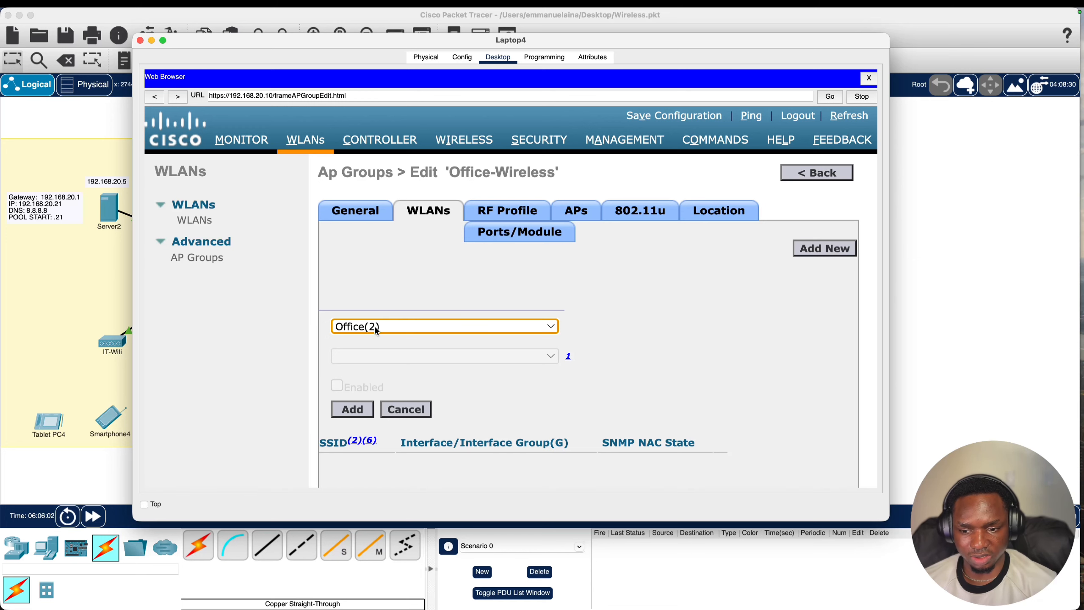
{"action": "scroll", "coordinate": [372, 328], "scroll_direction": "left", "scroll_amount": 3}
{"action": "left_click", "coordinate": [472, 409]}
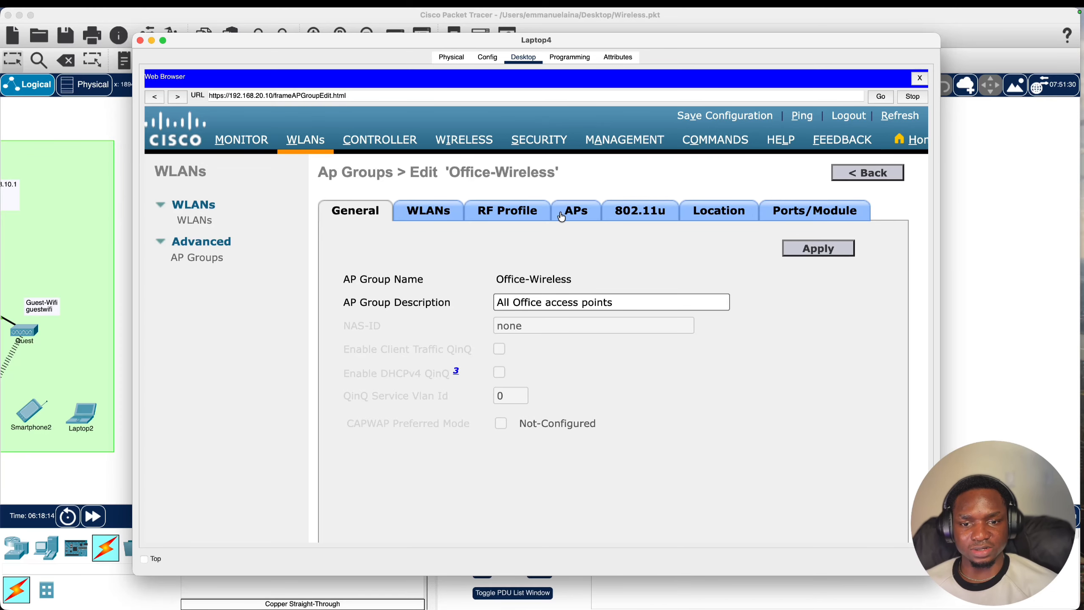
- Add access points Admin-Wifi and IT-WIfi to the Office-Wireless group
{"action": "left_click", "coordinate": [576, 213]}
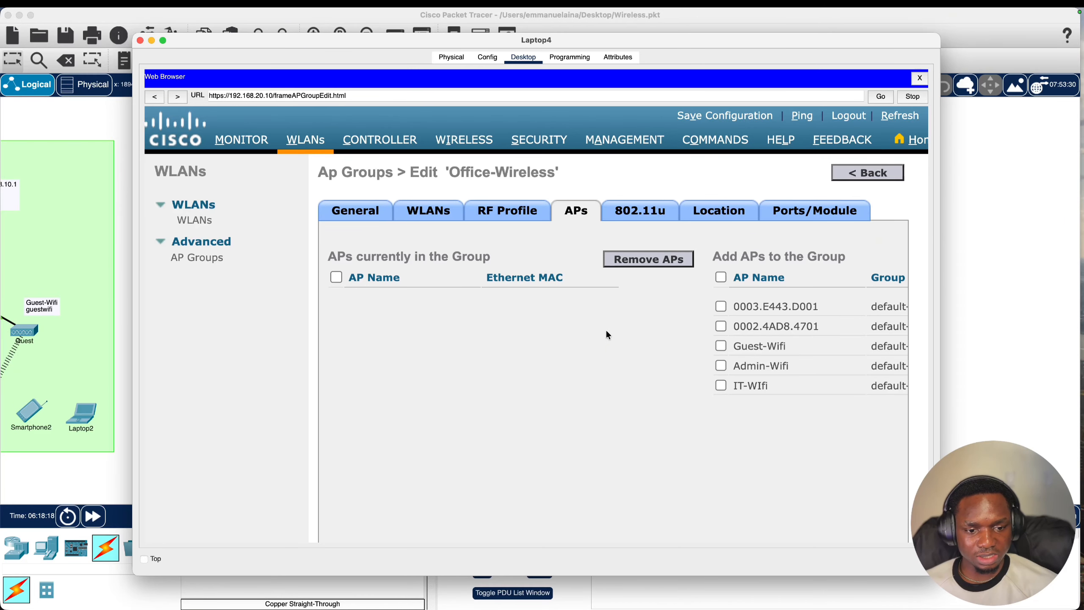
{"action": "scroll", "coordinate": [60, 324], "scroll_direction": "right", "scroll_amount": 5}
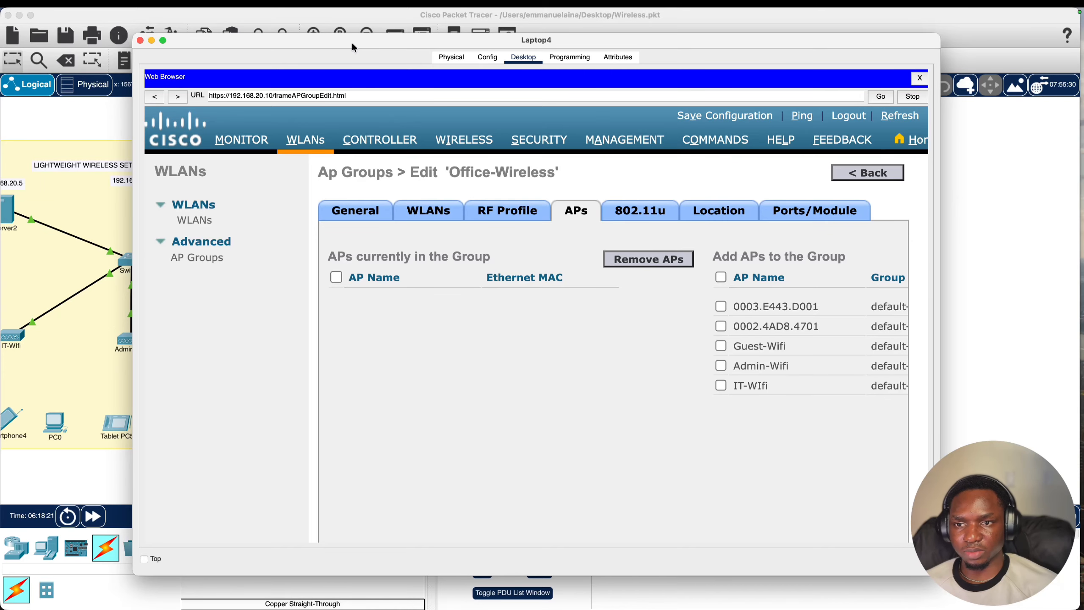
{"action": "left_click_drag", "start_coordinate": [354, 43], "coordinate": [556, 64]}
{"action": "scroll", "coordinate": [311, 280], "scroll_direction": "right", "scroll_amount": 1}
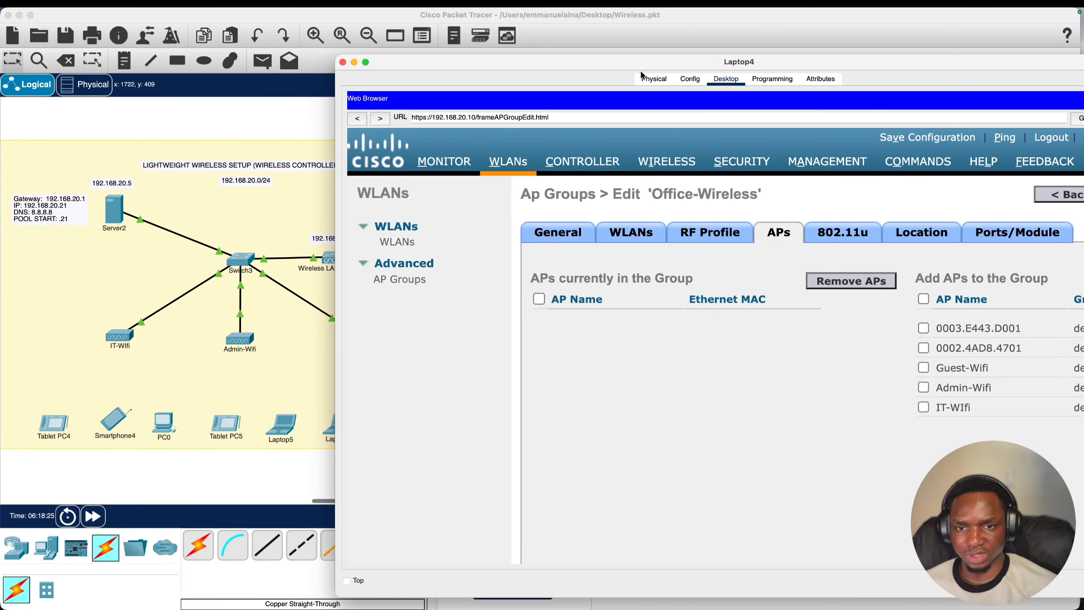
{"action": "left_click_drag", "start_coordinate": [648, 65], "coordinate": [418, 53]}
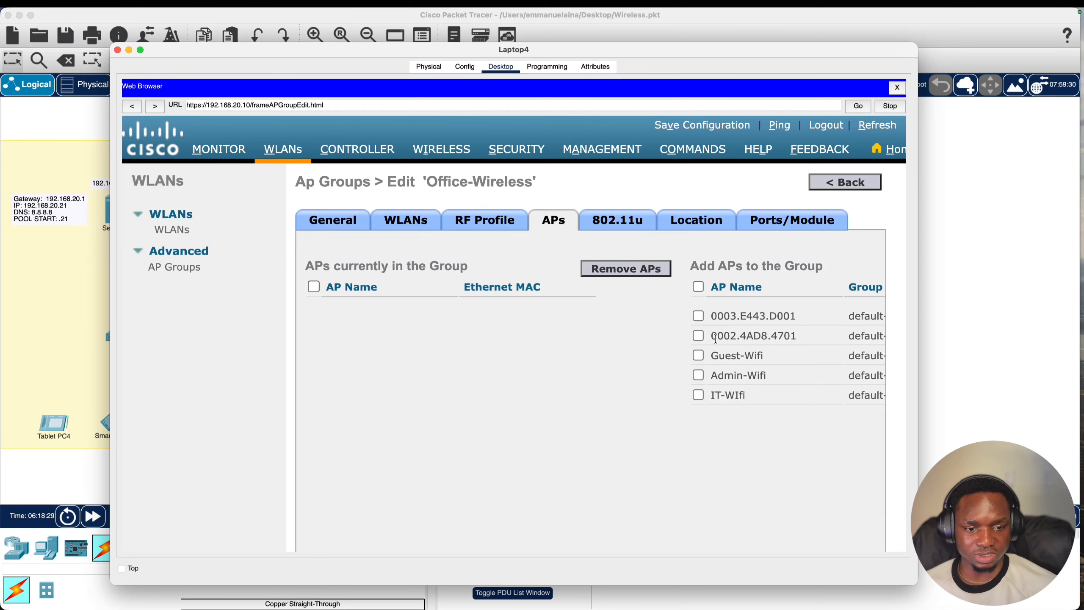
{"action": "scroll", "coordinate": [697, 381], "scroll_direction": "right", "scroll_amount": 1}
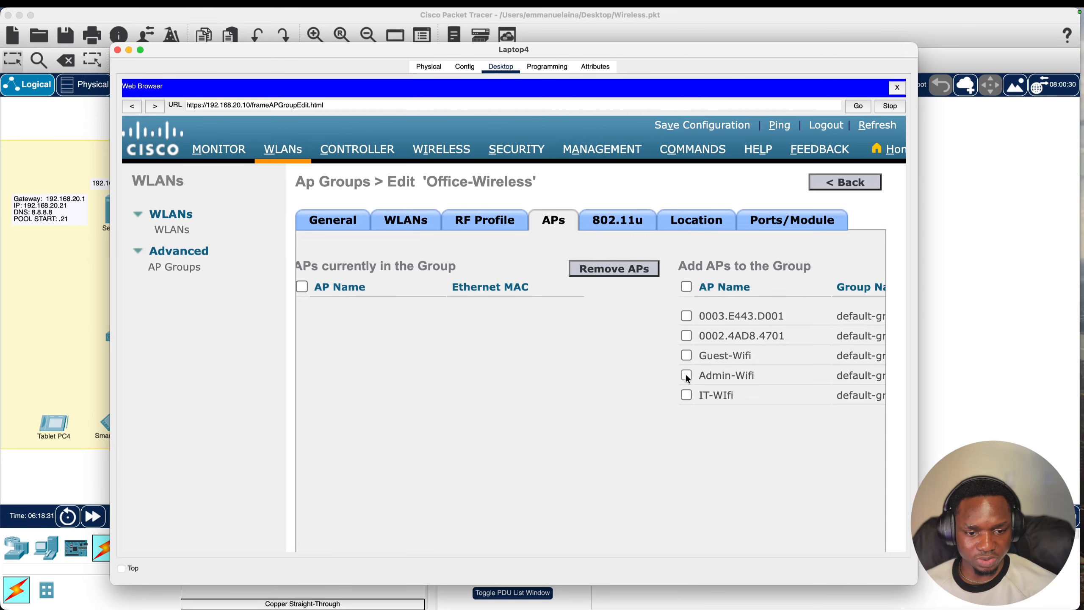
{"action": "left_click", "coordinate": [687, 375]}
{"action": "left_click", "coordinate": [686, 395]}
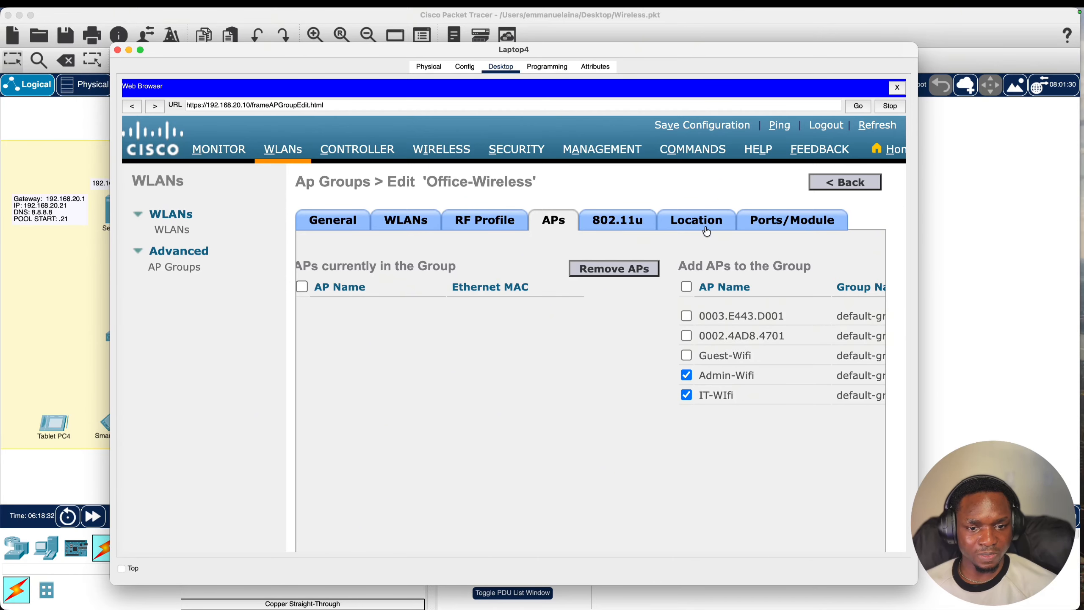
{"action": "scroll", "coordinate": [706, 230], "scroll_direction": "right", "scroll_amount": 10}
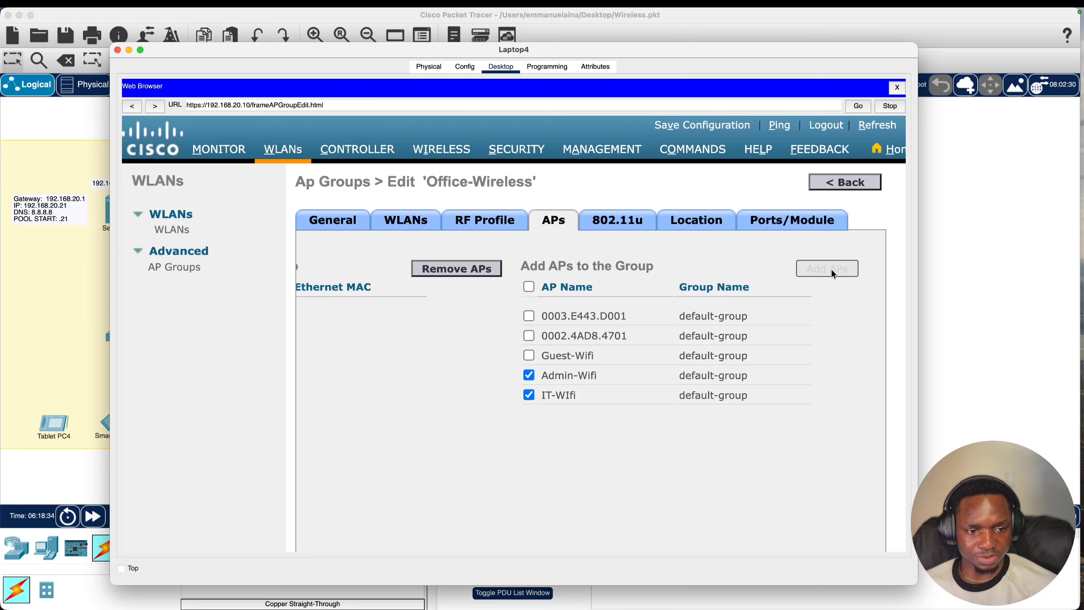
{"action": "left_click", "coordinate": [830, 270]}
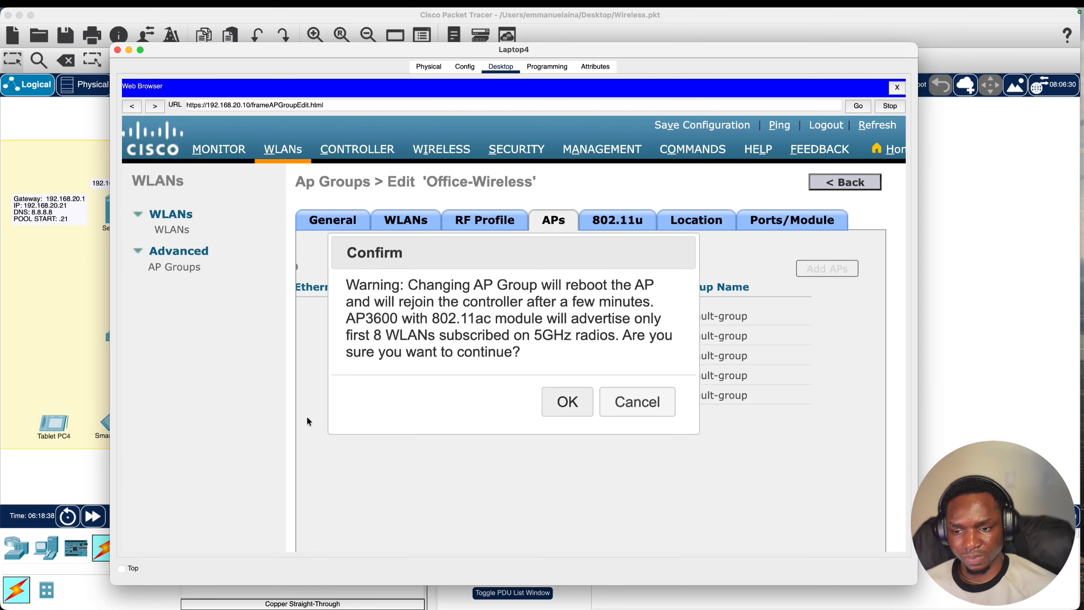
- Confirm the Office AP move, then map the Guest(3) WLAN to Guest-Wireless
{"action": "key", "text": "Return"}
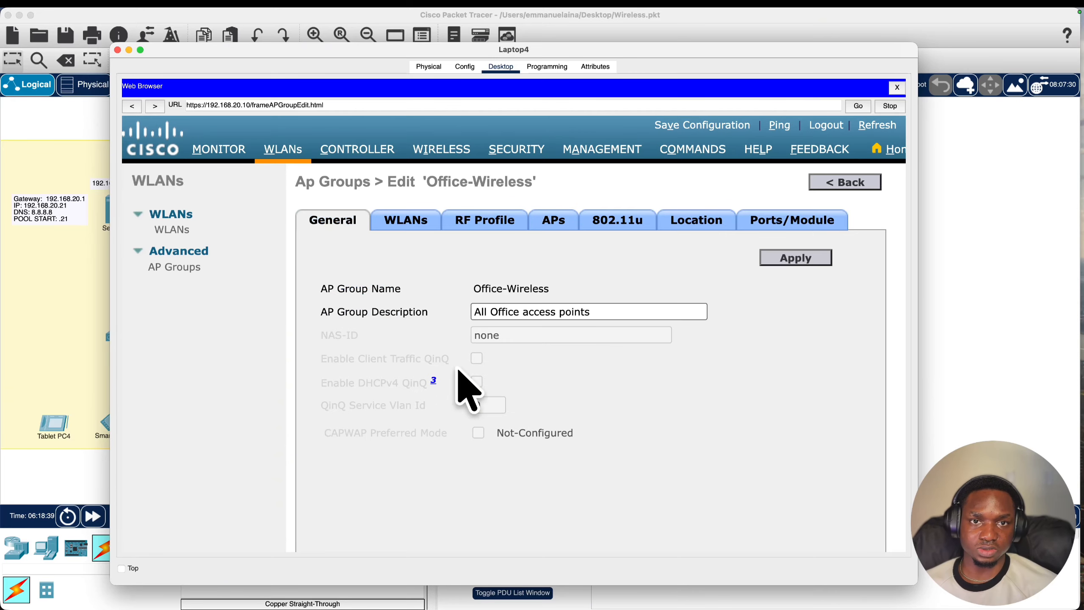
{"action": "scroll", "coordinate": [565, 337], "scroll_direction": "right", "scroll_amount": 1}
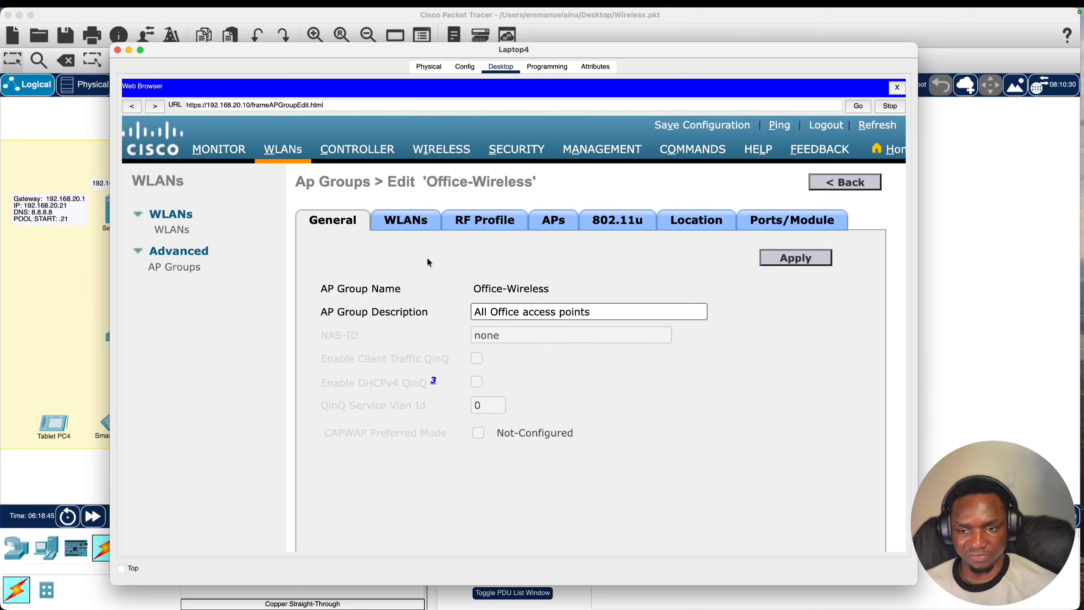
{"action": "left_click", "coordinate": [184, 269]}
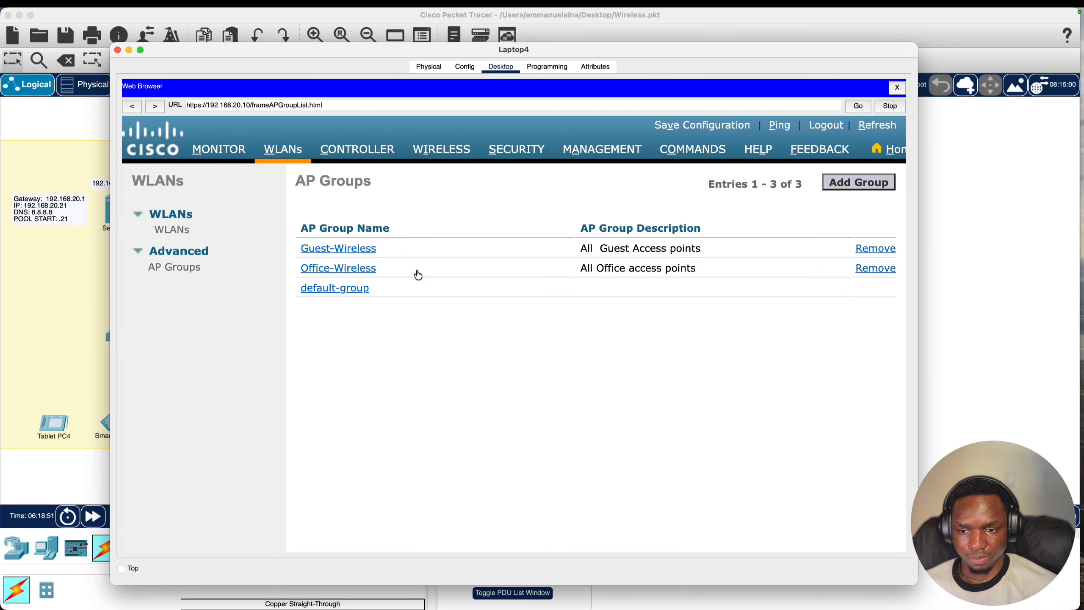
{"action": "left_click", "coordinate": [348, 255]}
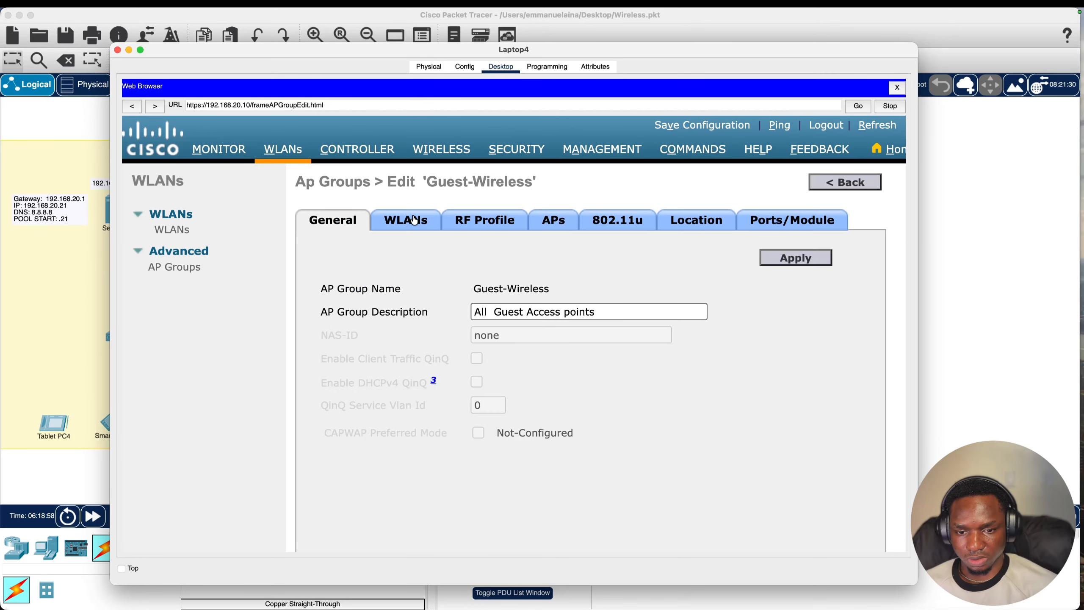
{"action": "left_click", "coordinate": [413, 220]}
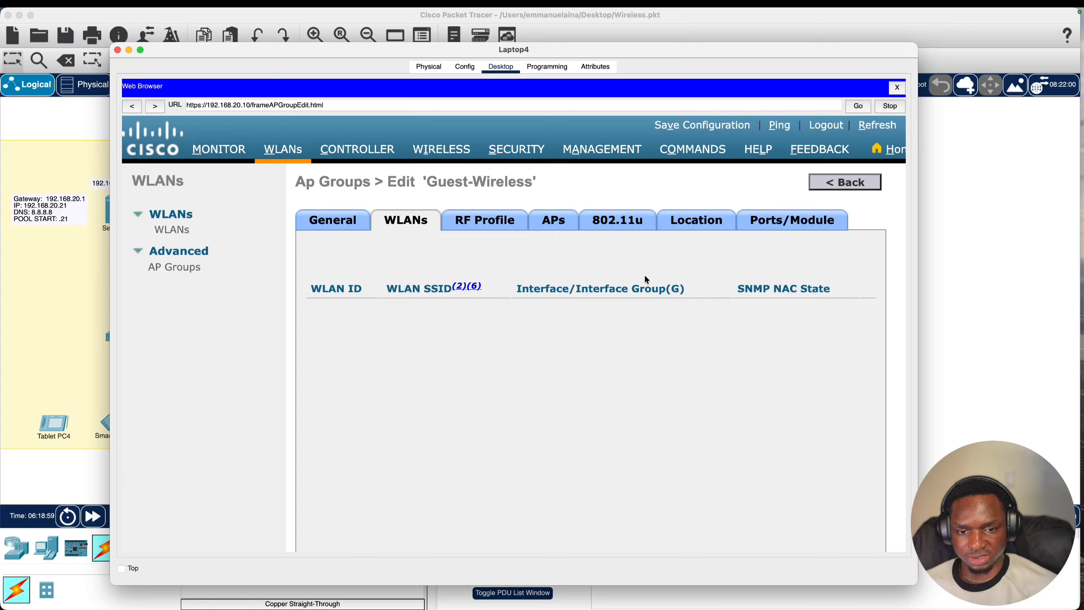
{"action": "left_click", "coordinate": [852, 258]}
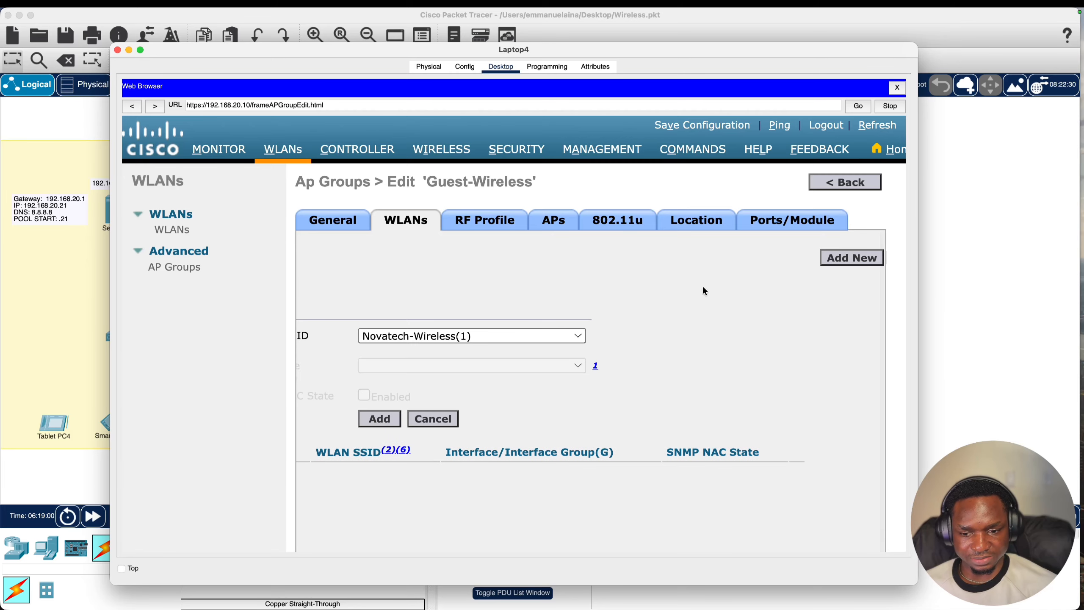
{"action": "left_click", "coordinate": [472, 336]}
{"action": "left_click", "coordinate": [417, 377]}
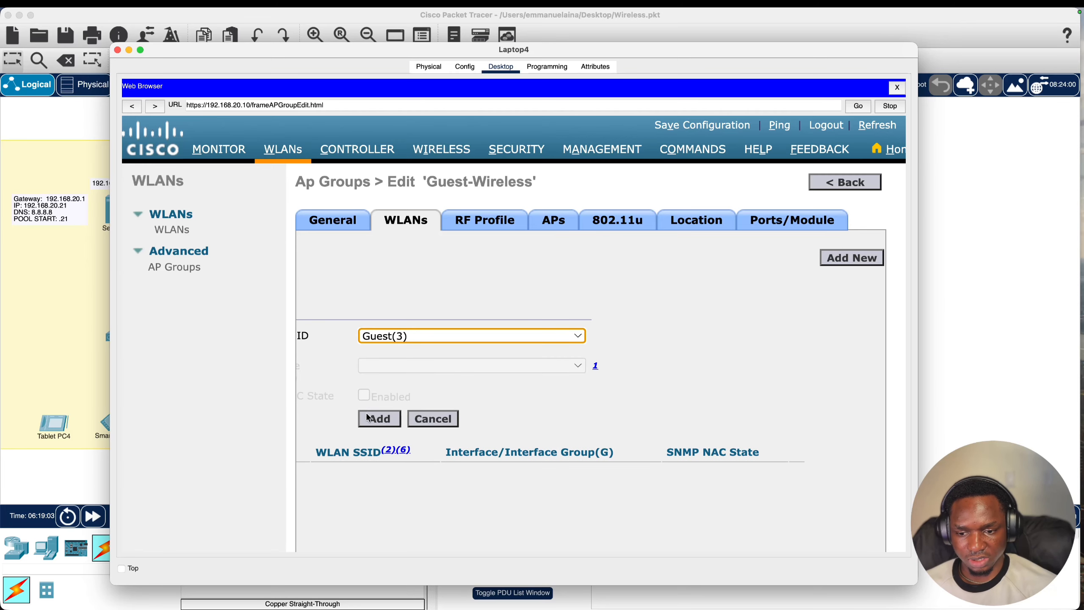
{"action": "left_click", "coordinate": [393, 420]}
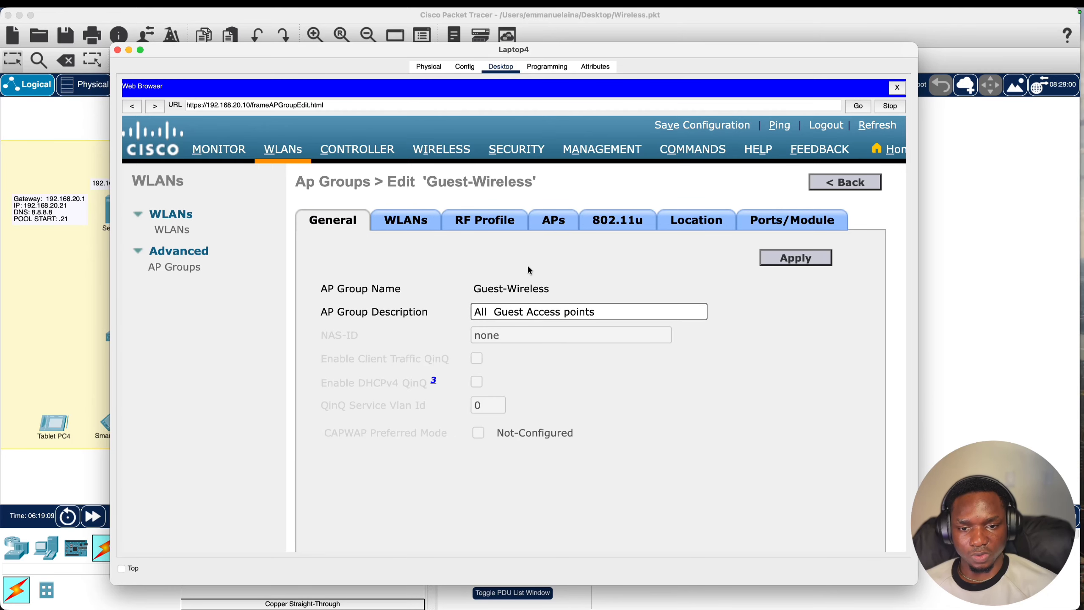
- Add the Guest-Wifi access point to Guest-Wireless and confirm the change
{"action": "left_click", "coordinate": [555, 221]}
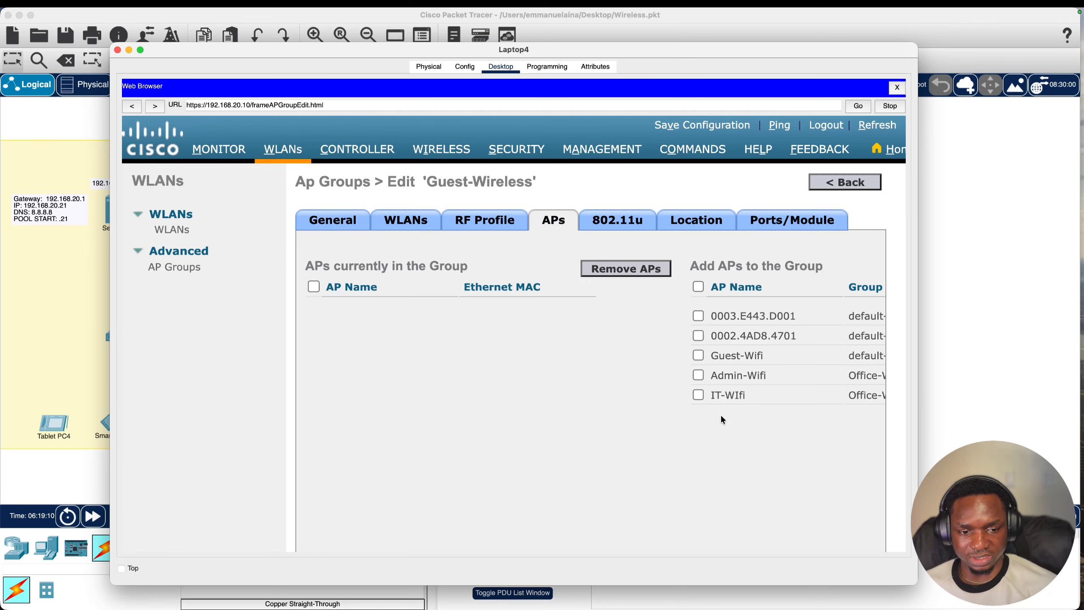
{"action": "scroll", "coordinate": [642, 359], "scroll_direction": "right", "scroll_amount": 3}
{"action": "left_click", "coordinate": [632, 356]}
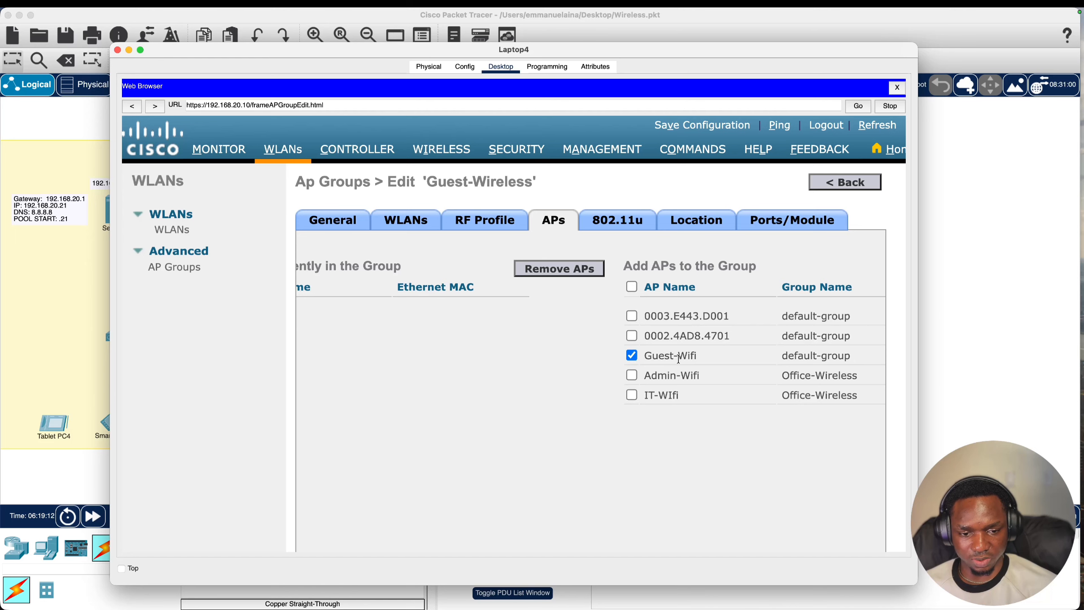
{"action": "scroll", "coordinate": [734, 359], "scroll_direction": "right", "scroll_amount": 3}
{"action": "scroll", "coordinate": [734, 359], "scroll_direction": "left", "scroll_amount": 3}
{"action": "scroll", "coordinate": [704, 367], "scroll_direction": "right", "scroll_amount": 3}
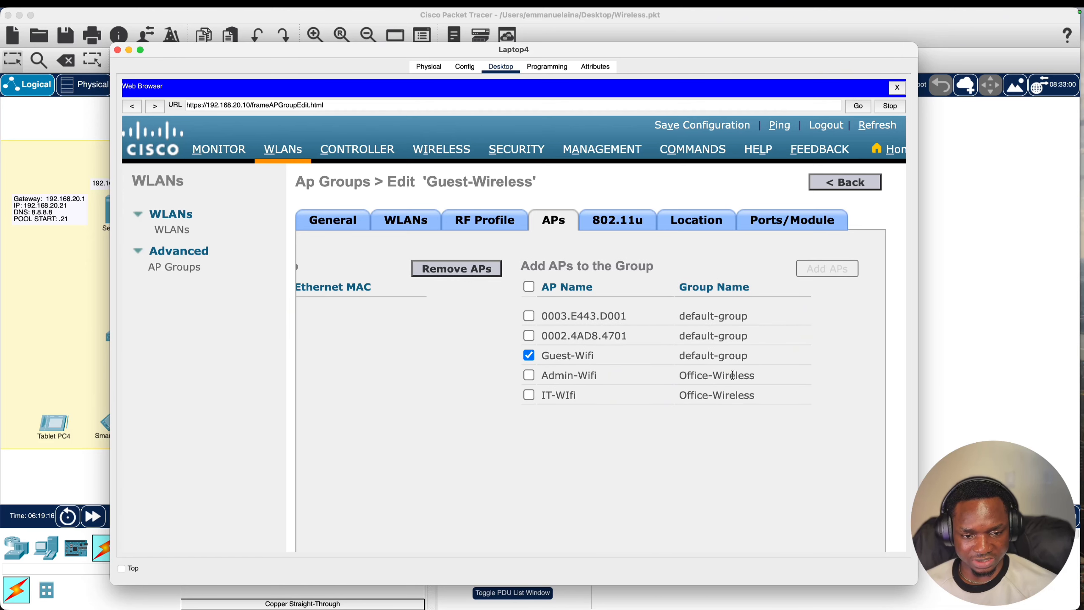
{"action": "left_click", "coordinate": [822, 270]}
{"action": "left_click", "coordinate": [564, 404]}
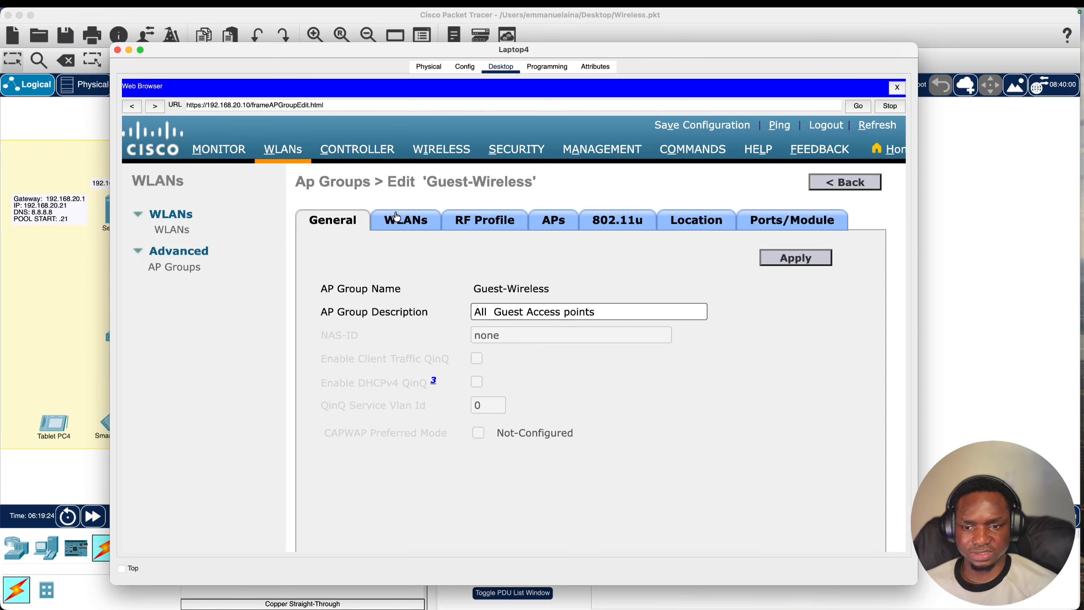
- Minimize Laptop4's window and check each access point's CAPWAP status and WLANs
{"action": "left_click", "coordinate": [129, 50]}
{"action": "scroll", "coordinate": [656, 329], "scroll_direction": "left", "scroll_amount": 10}
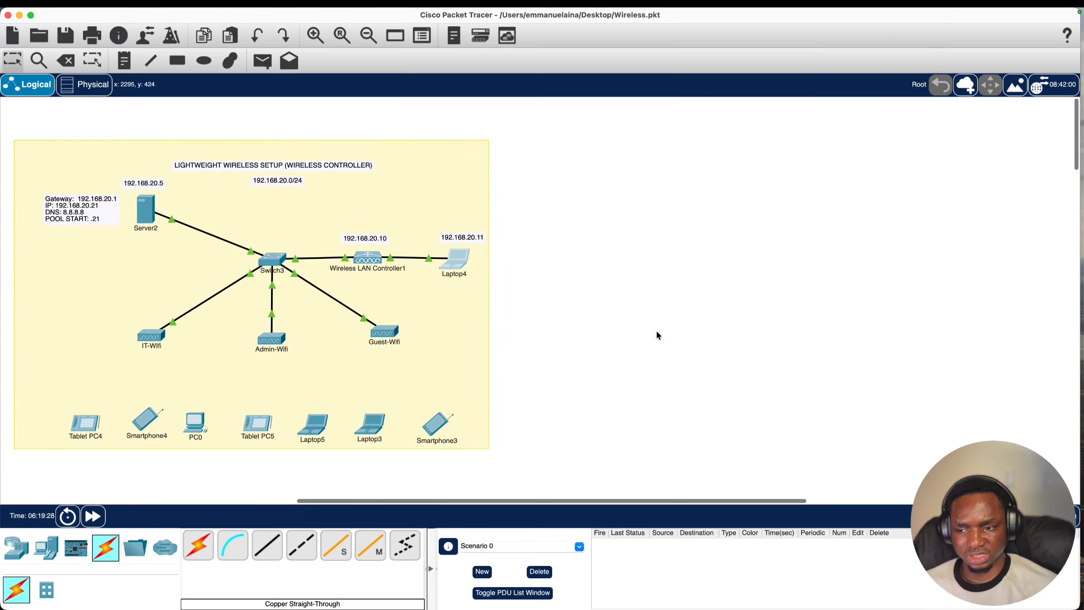
{"action": "left_click", "coordinate": [810, 326]}
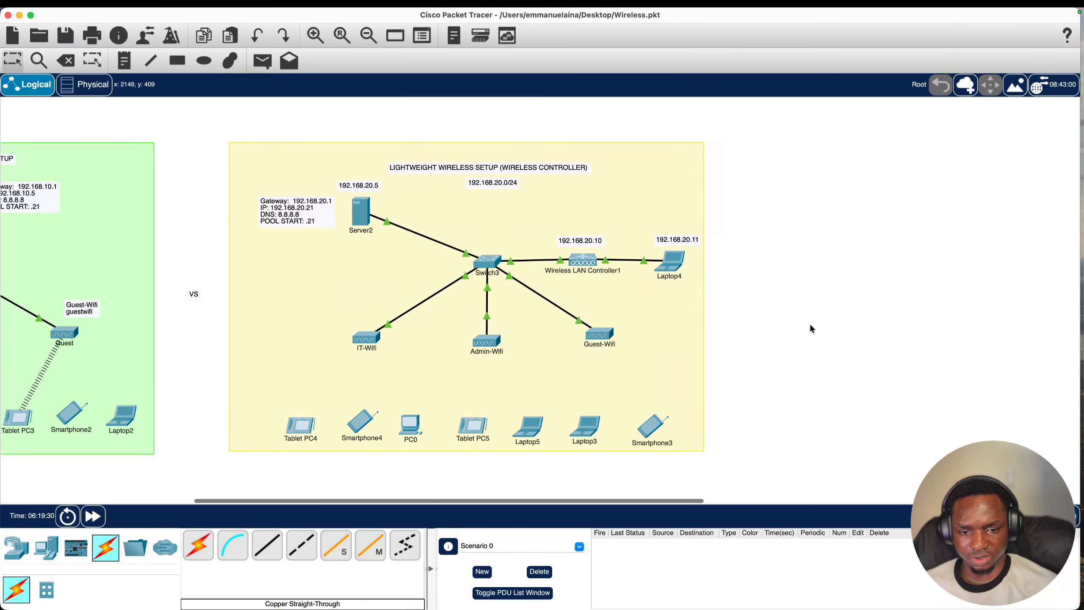
{"action": "mouse_move", "coordinate": [366, 341]}
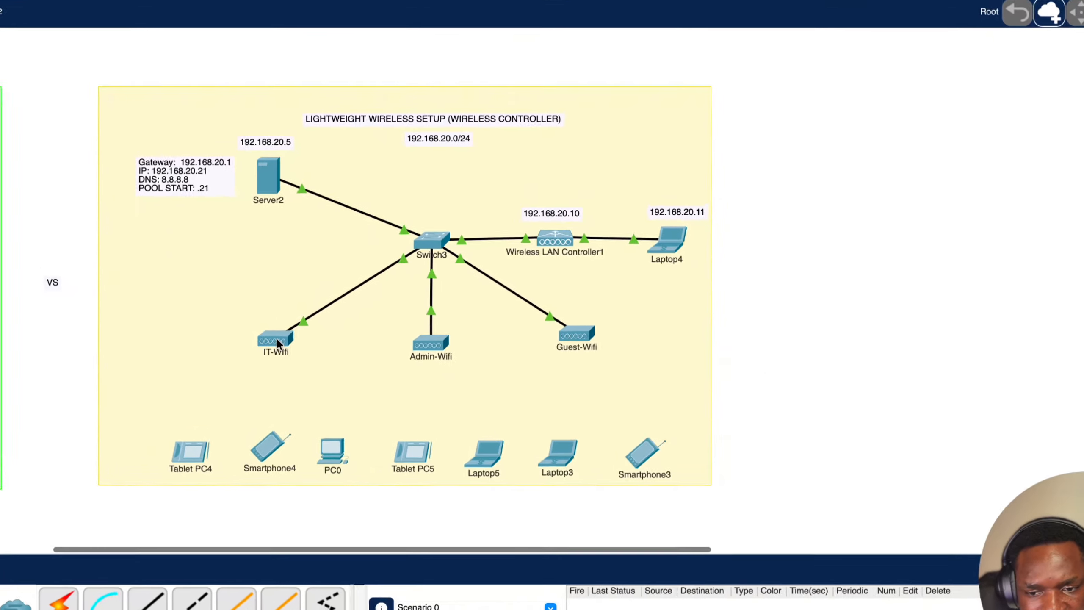
{"action": "mouse_move", "coordinate": [238, 349]}
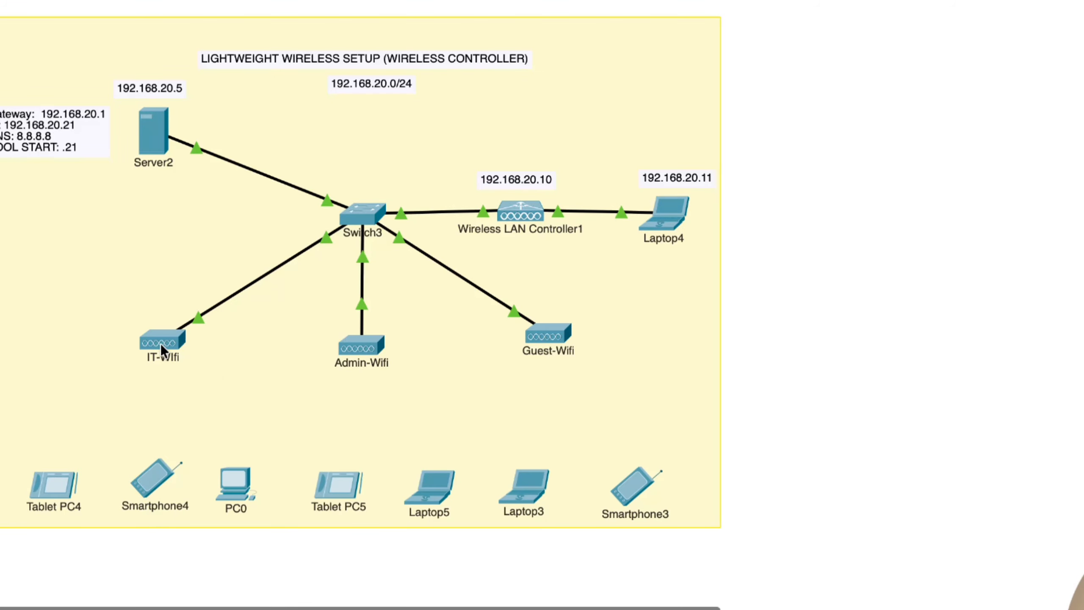
{"action": "mouse_move", "coordinate": [157, 339]}
{"action": "mouse_move", "coordinate": [357, 346]}
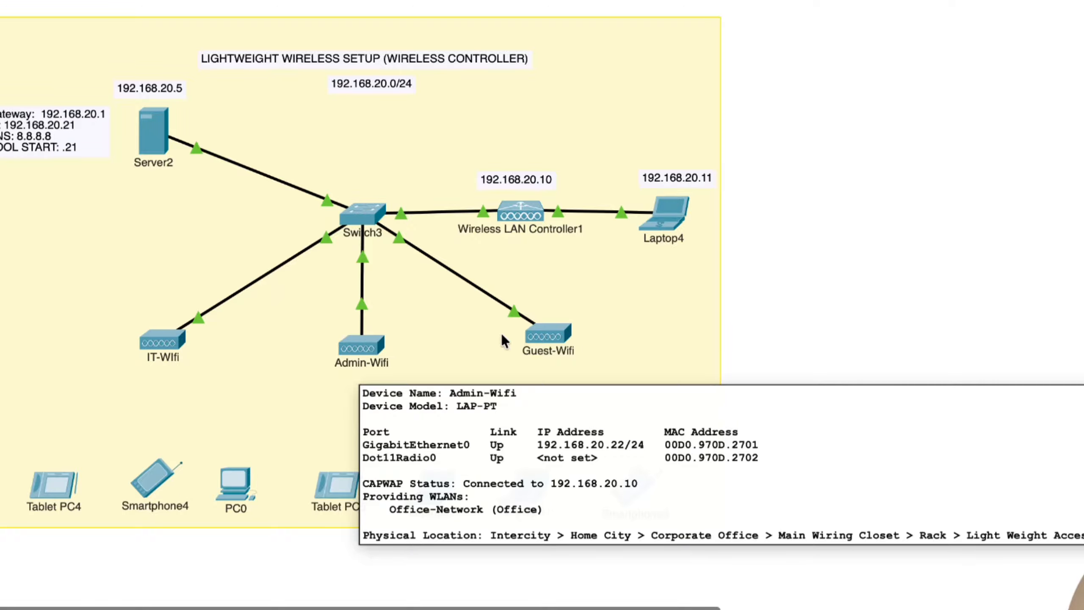
{"action": "mouse_move", "coordinate": [543, 336]}
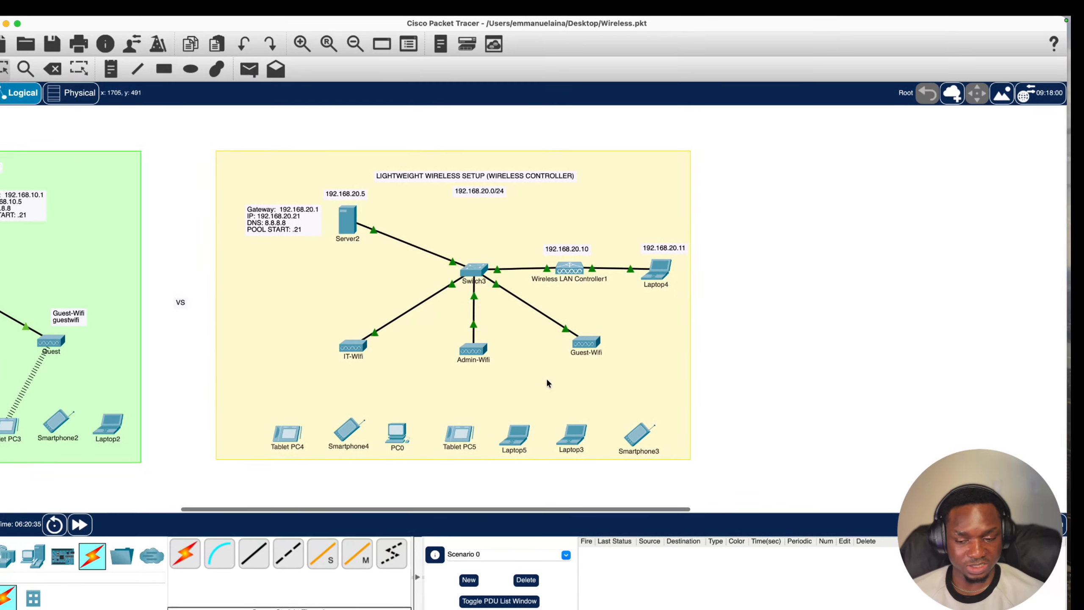
- Set Tablet PC4's Wireless0 to SSID Office with WPA2-PSK and the passphrase, then close it
{"action": "left_click", "coordinate": [275, 439]}
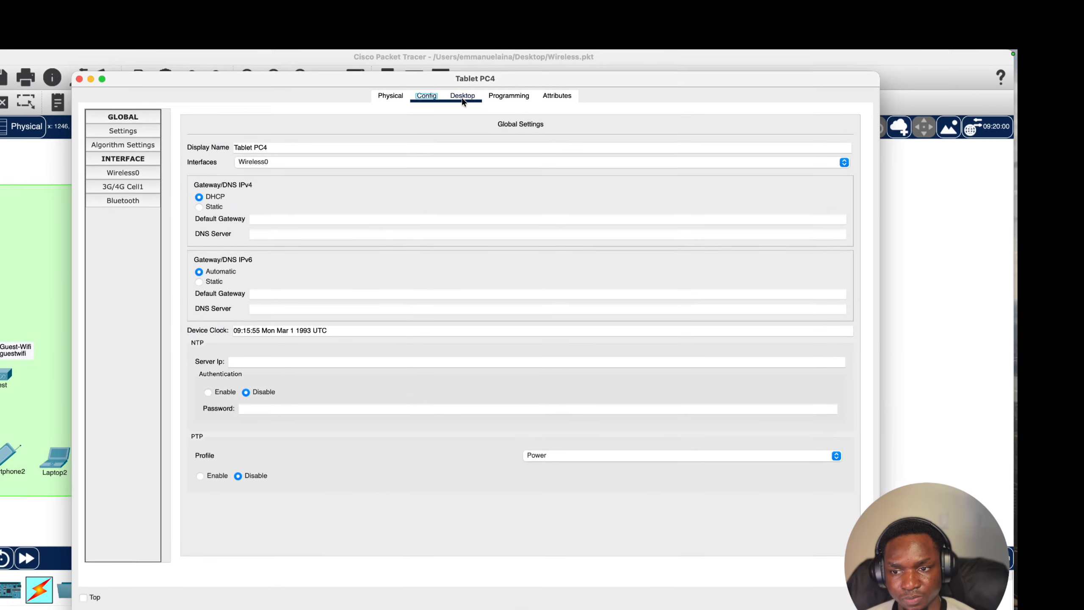
{"action": "left_click", "coordinate": [476, 87]}
{"action": "left_click", "coordinate": [414, 104]}
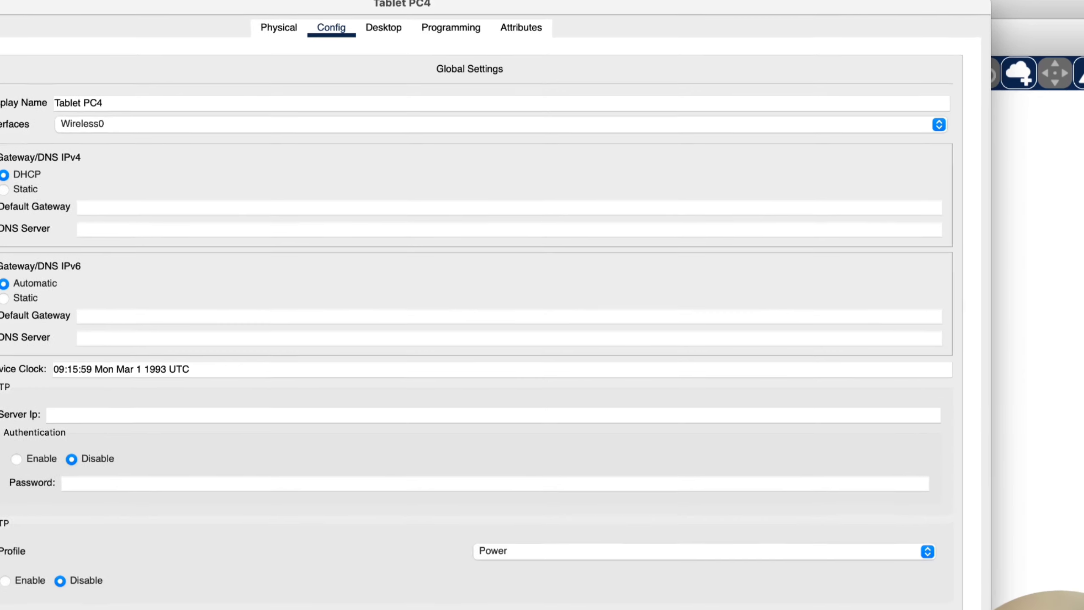
{"action": "left_click", "coordinate": [3, 149]}
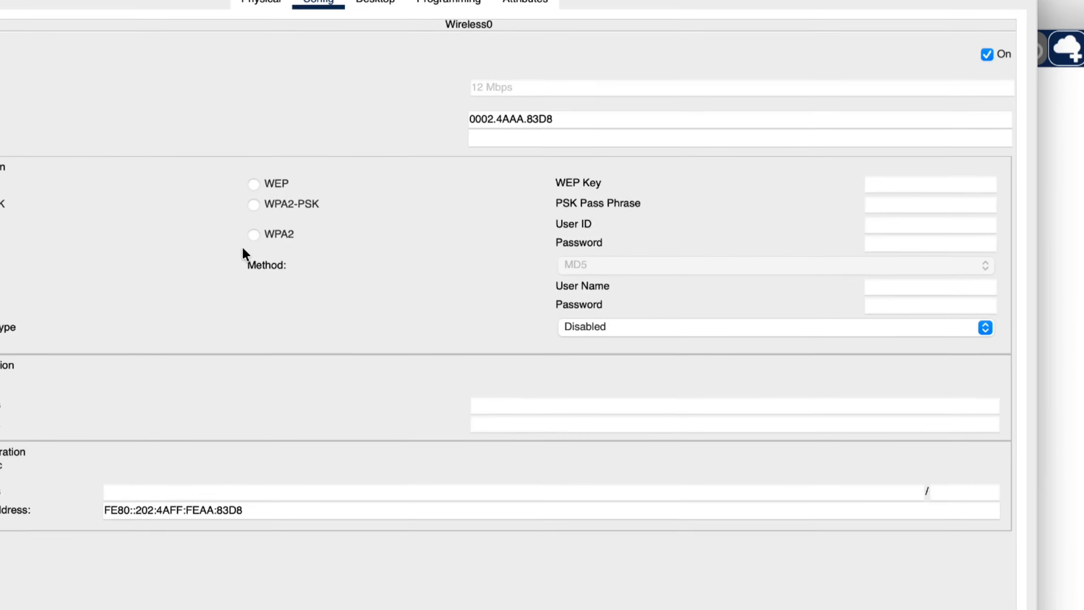
{"action": "left_click", "coordinate": [578, 191]}
{"action": "type", "text": "Office"}
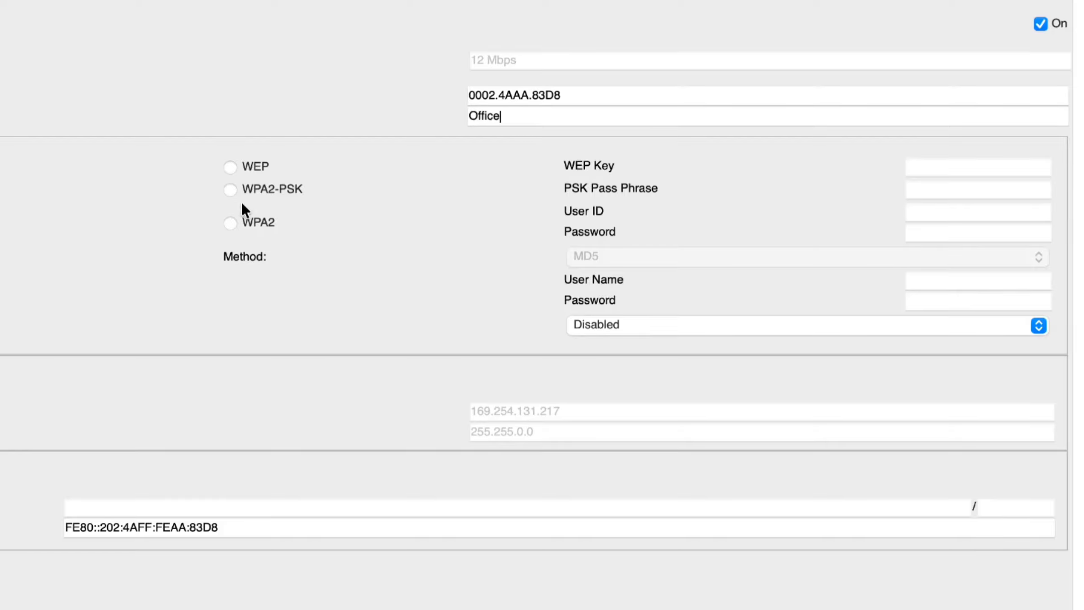
{"action": "left_click", "coordinate": [260, 189]}
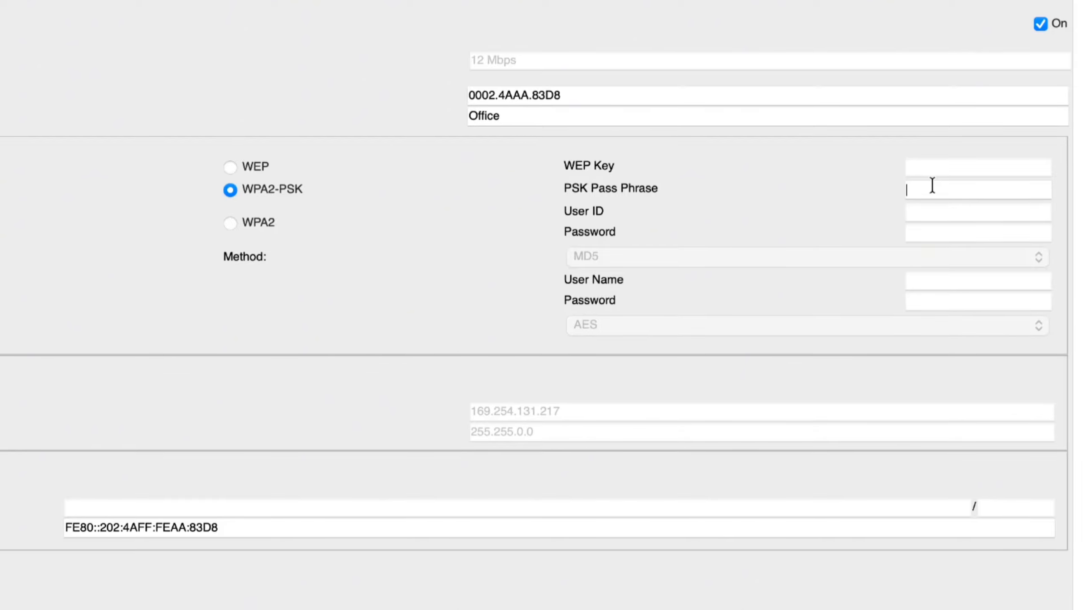
{"action": "type", "text": "officewifi"}
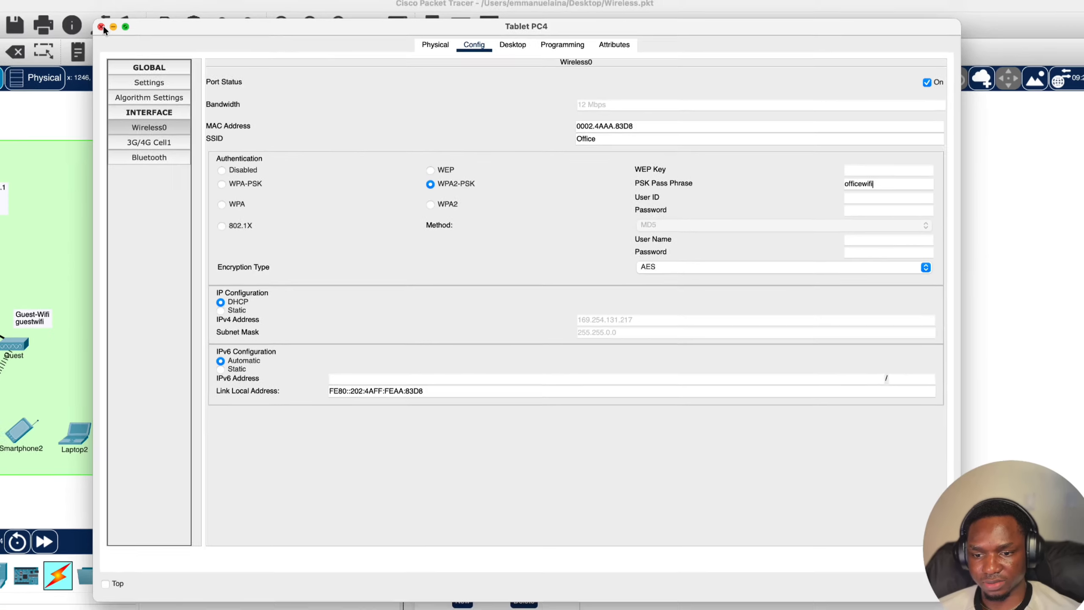
{"action": "left_click", "coordinate": [6, 5]}
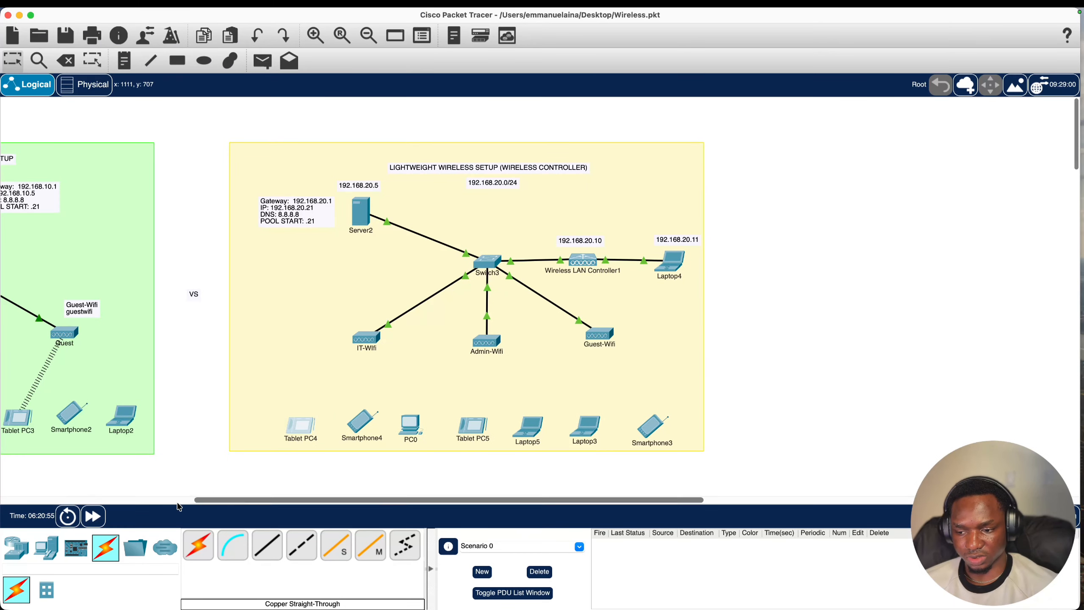
- Advance time, then join Smartphone4's Wireless0 to SSID Office using WPA2-PSK and the passphrase
{"action": "left_click", "coordinate": [93, 516]}
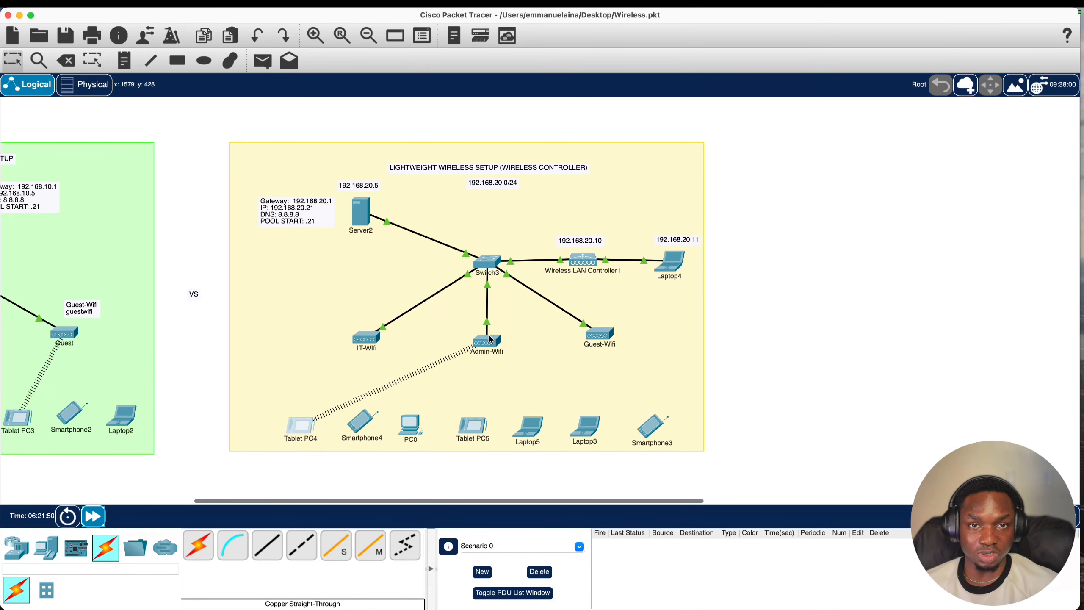
{"action": "left_click", "coordinate": [369, 424]}
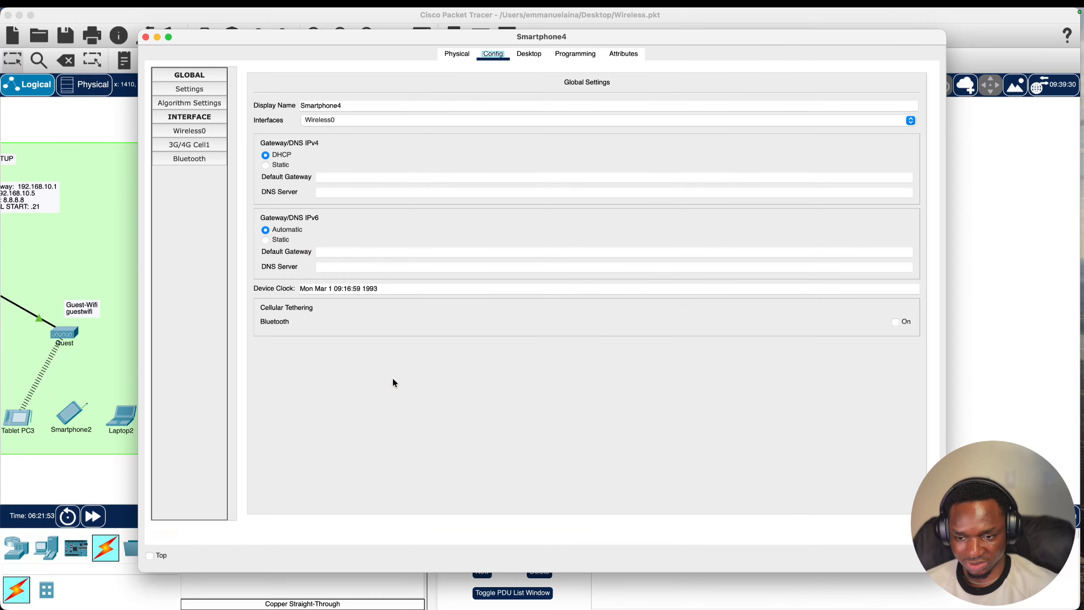
{"action": "left_click", "coordinate": [194, 130]}
{"action": "left_click", "coordinate": [617, 145]}
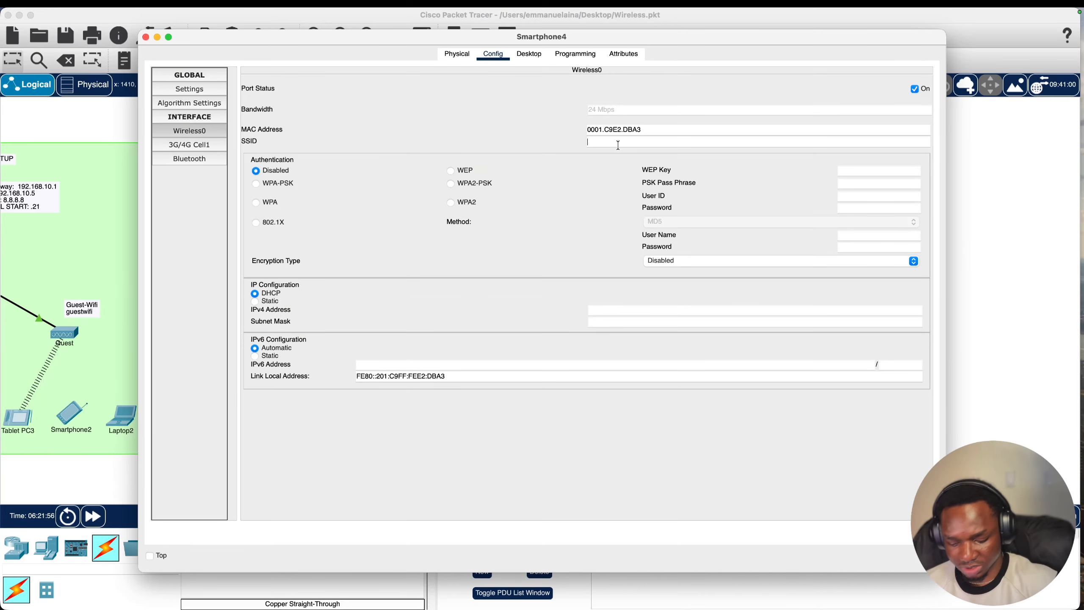
{"action": "type", "text": "Office"}
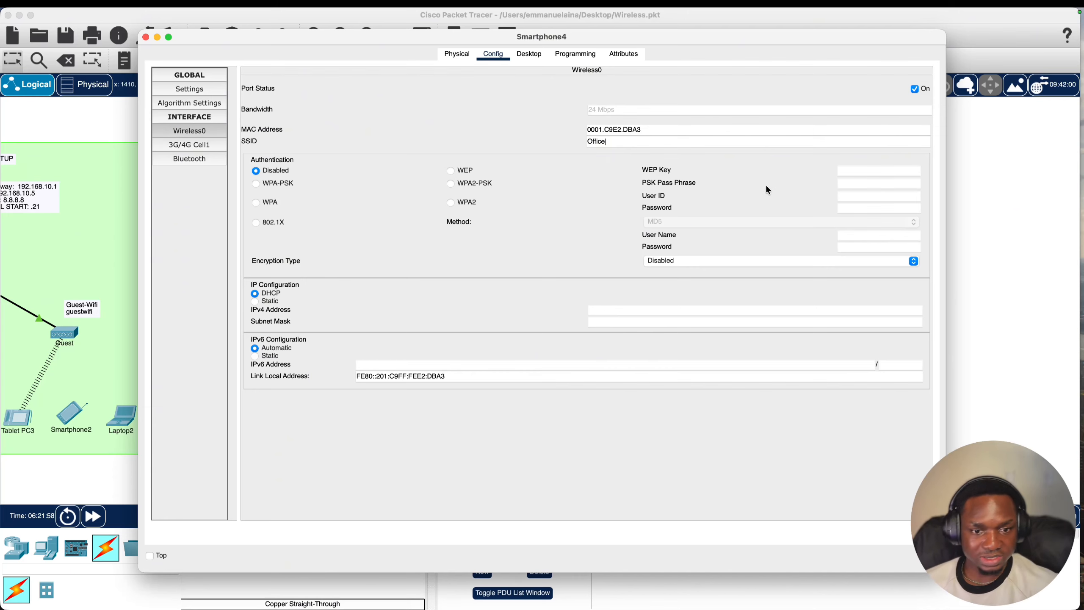
{"action": "left_click", "coordinate": [852, 187]}
{"action": "type", "text": "o"}
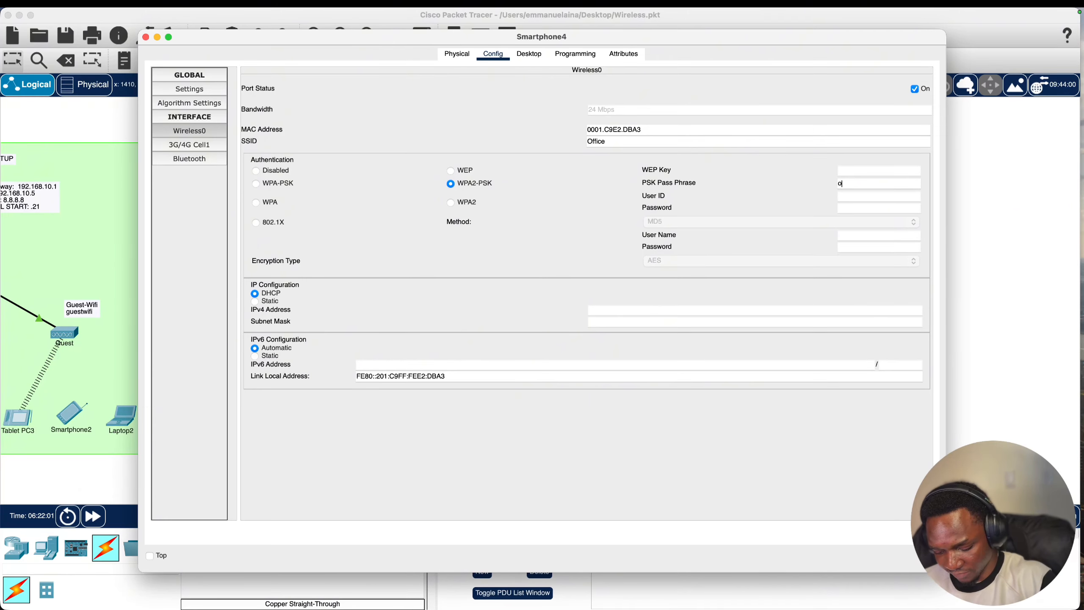
{"action": "type", "text": "fficewif"}
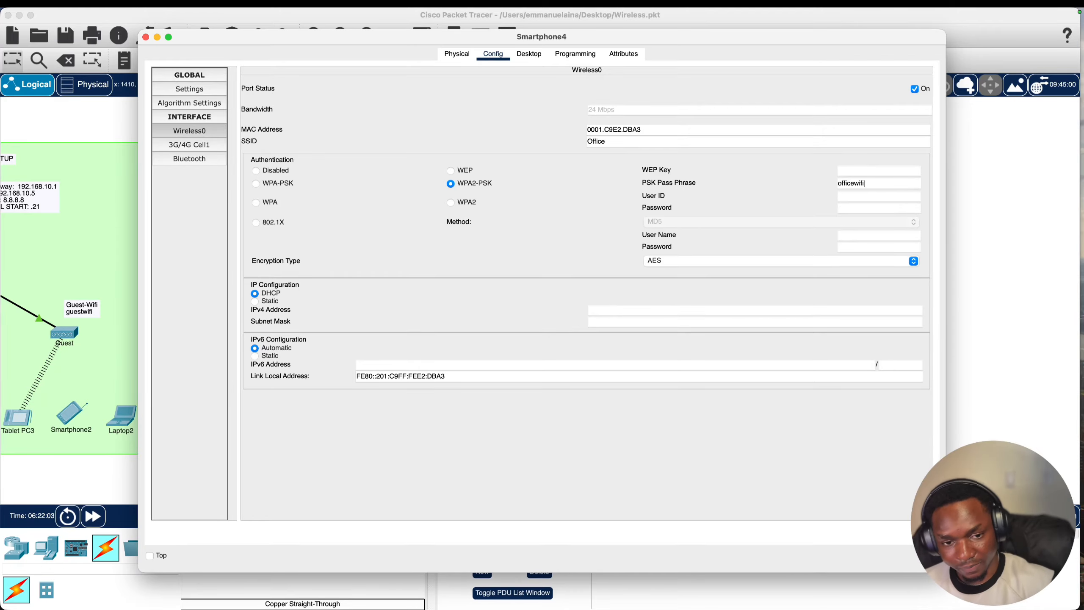
{"action": "type", "text": "i"}
{"action": "left_click", "coordinate": [987, 380]}
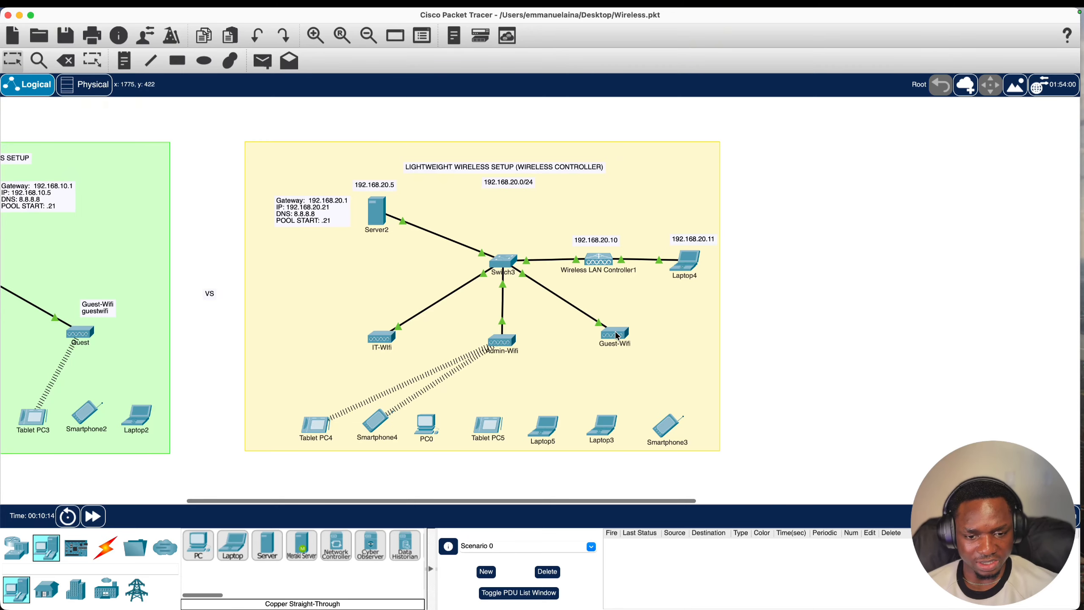
- Power-cycle Laptop3 while reinstalling the WPC300N wireless module in its slot
{"action": "left_click", "coordinate": [606, 425]}
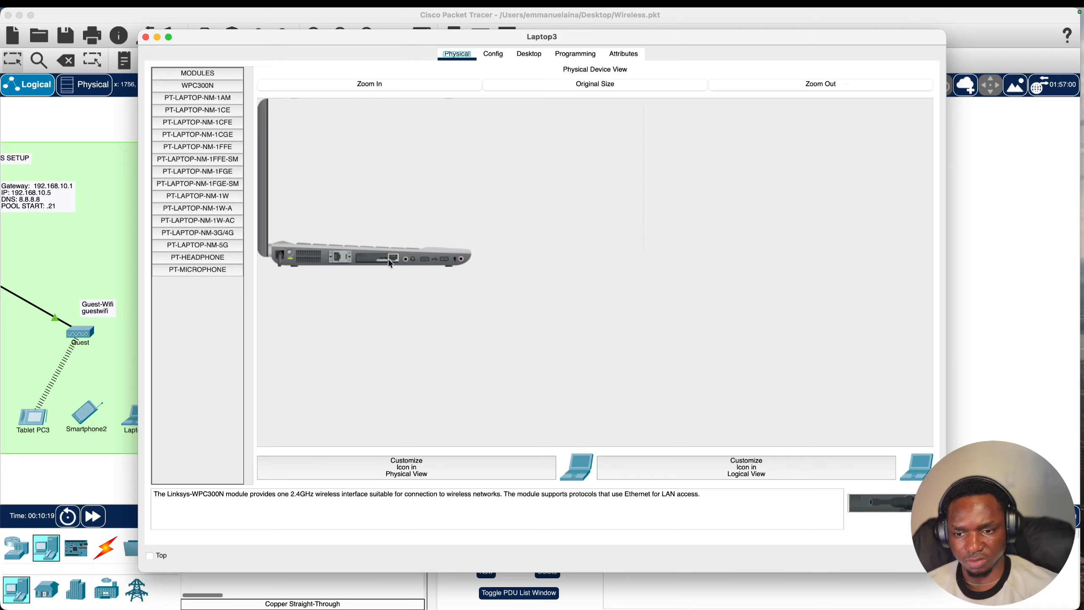
{"action": "left_click_drag", "start_coordinate": [388, 255], "coordinate": [209, 290]}
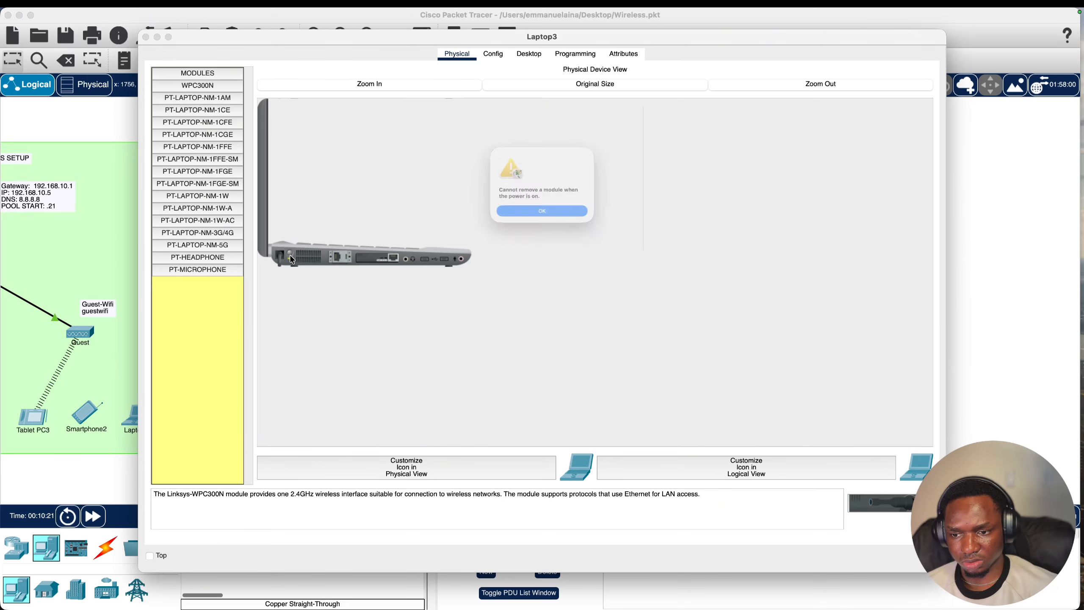
{"action": "left_click", "coordinate": [511, 218]}
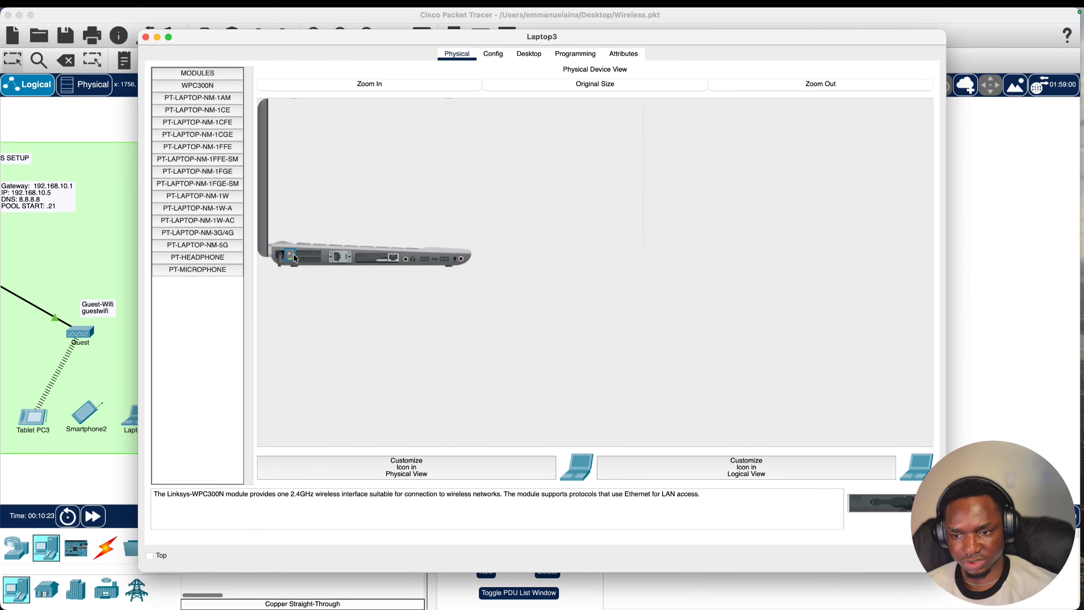
{"action": "left_click", "coordinate": [293, 257]}
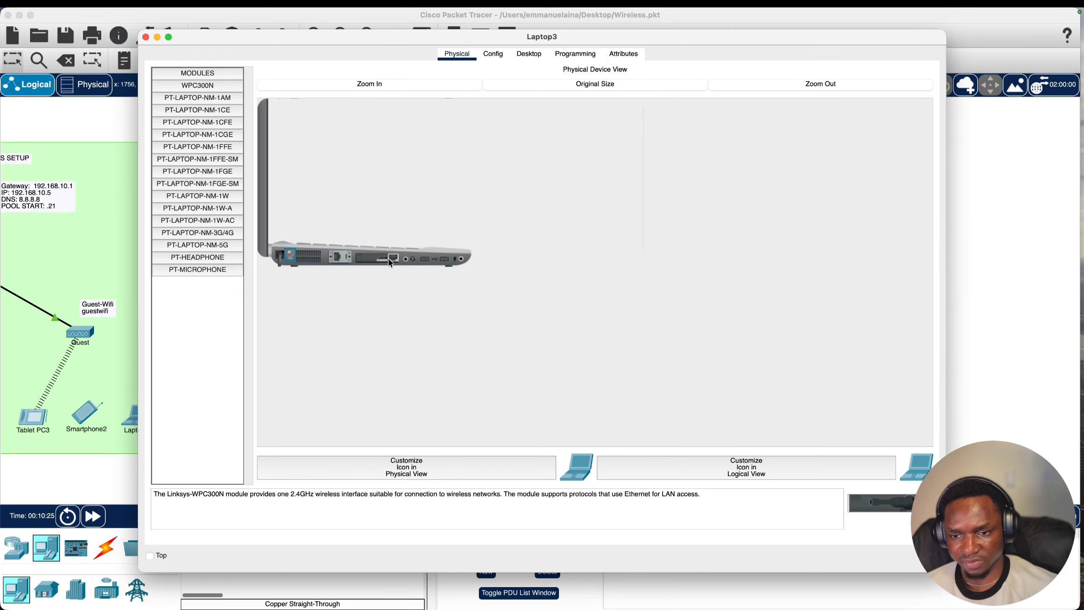
{"action": "left_click_drag", "start_coordinate": [391, 262], "coordinate": [197, 305]}
{"action": "left_click_drag", "start_coordinate": [171, 88], "coordinate": [378, 262]}
{"action": "left_click", "coordinate": [290, 255]}
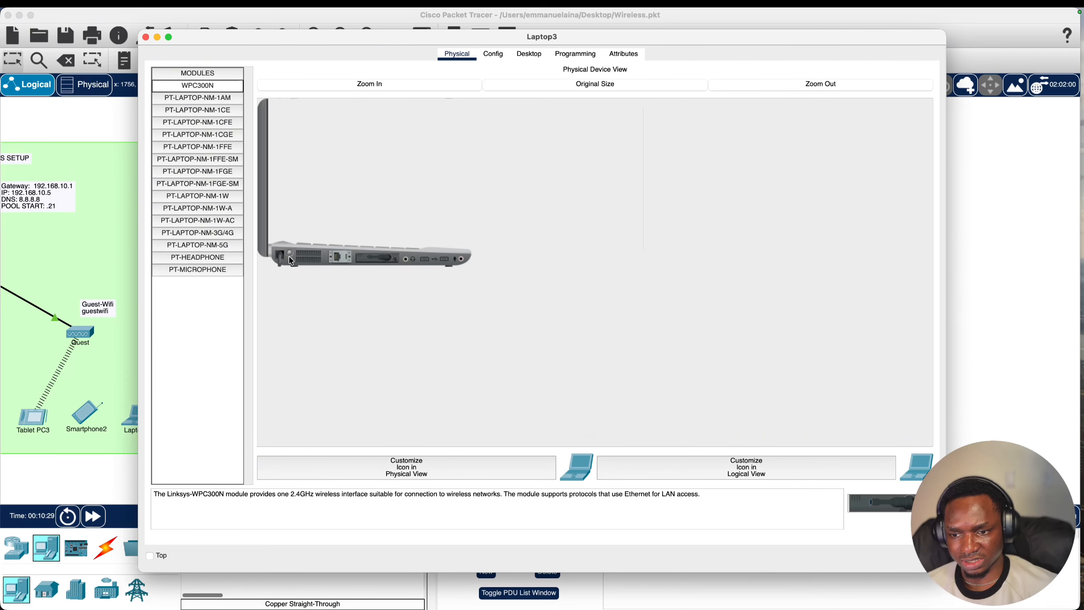
{"action": "left_click", "coordinate": [146, 37]}
- Open Laptop3's PC Wireless utility and refresh its list of available wireless networks
{"action": "left_click", "coordinate": [606, 430]}
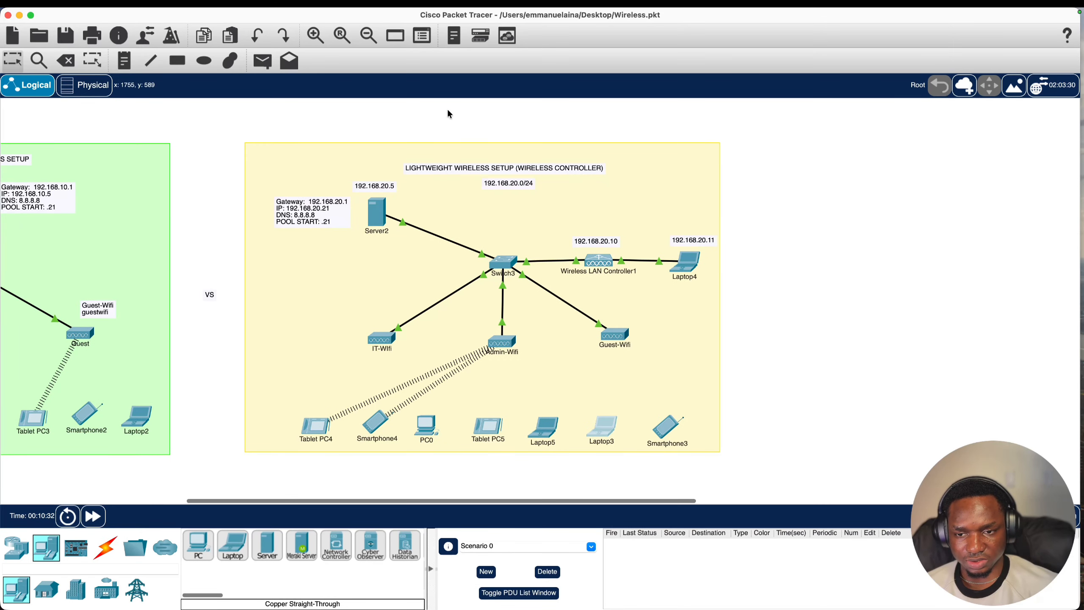
{"action": "left_click", "coordinate": [500, 52]}
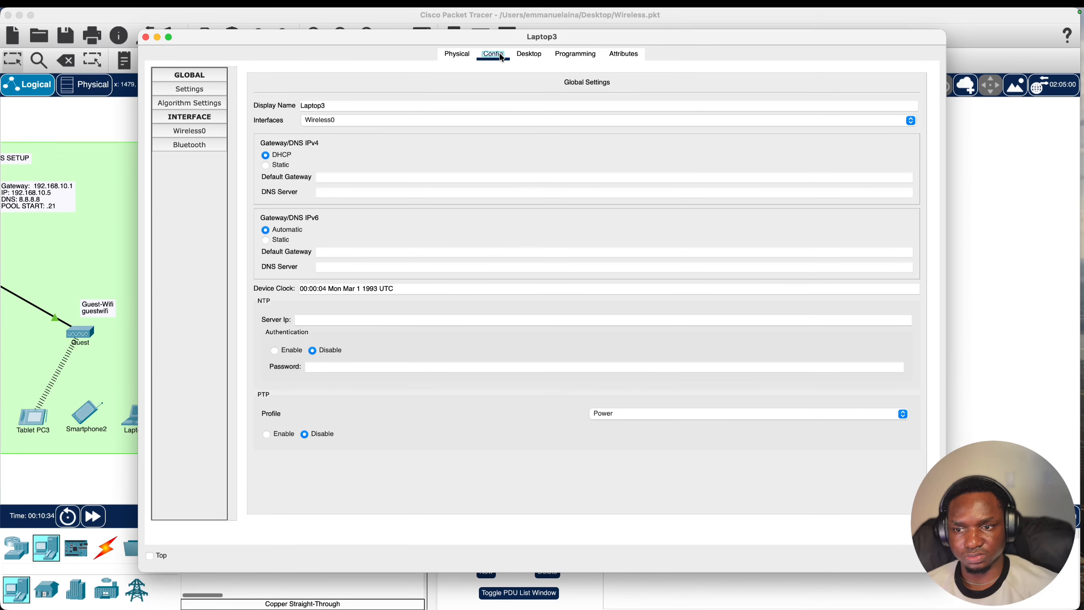
{"action": "left_click", "coordinate": [531, 53]}
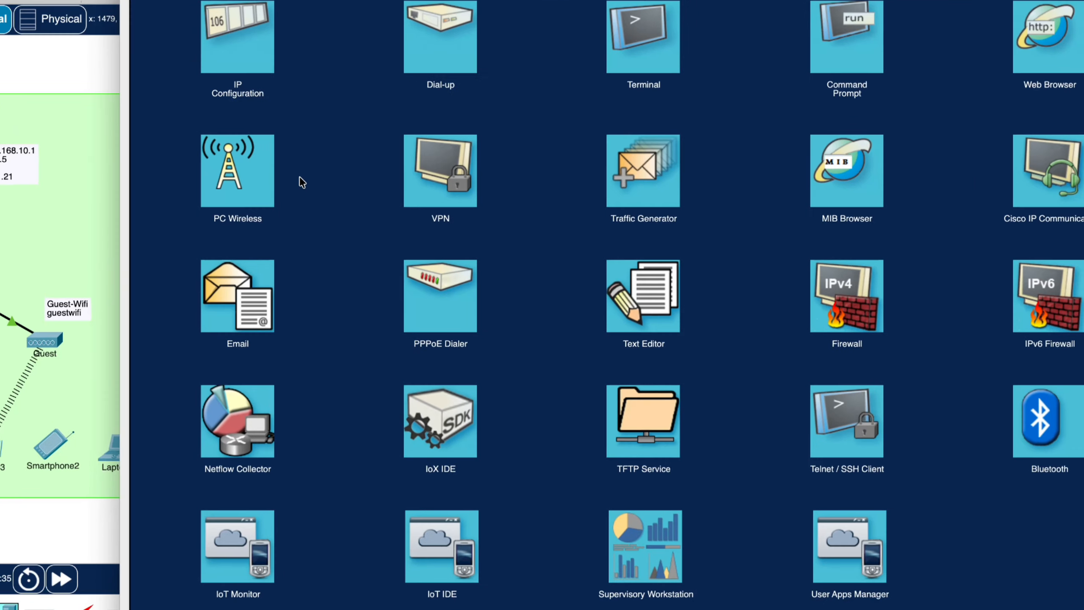
{"action": "left_click", "coordinate": [230, 208]}
{"action": "left_click", "coordinate": [276, 212]}
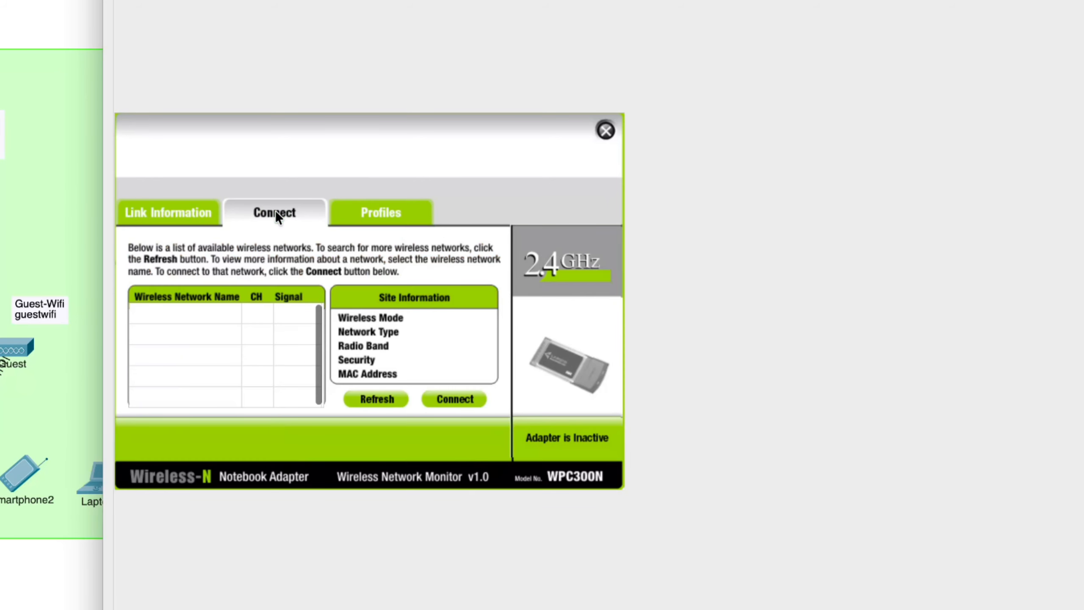
{"action": "left_click", "coordinate": [355, 399]}
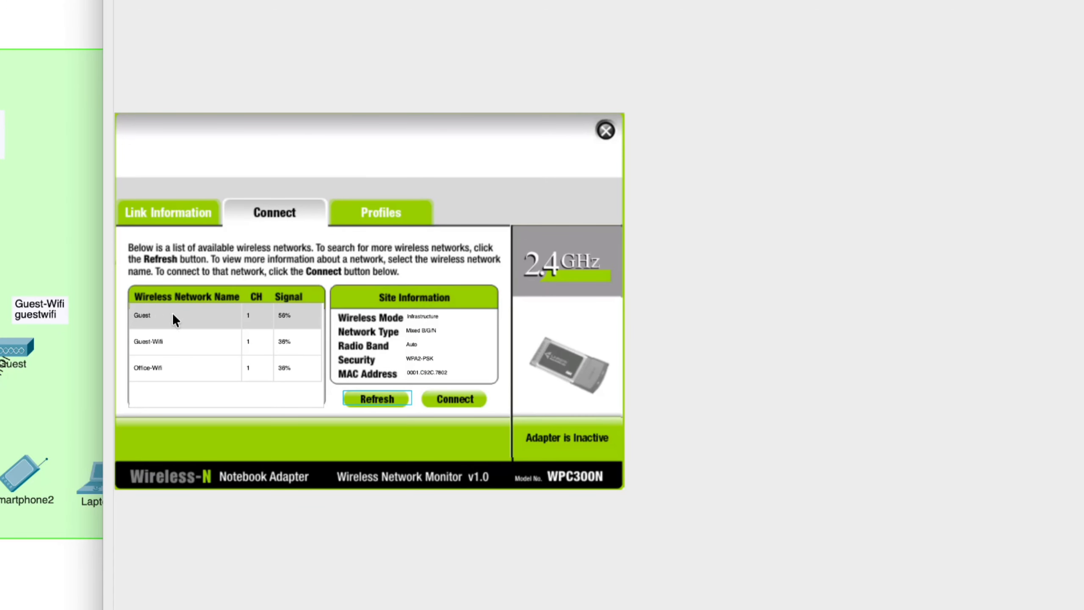
- Connect Laptop3 to the Guest network, entering the network's pre-shared key
{"action": "left_click", "coordinate": [155, 315]}
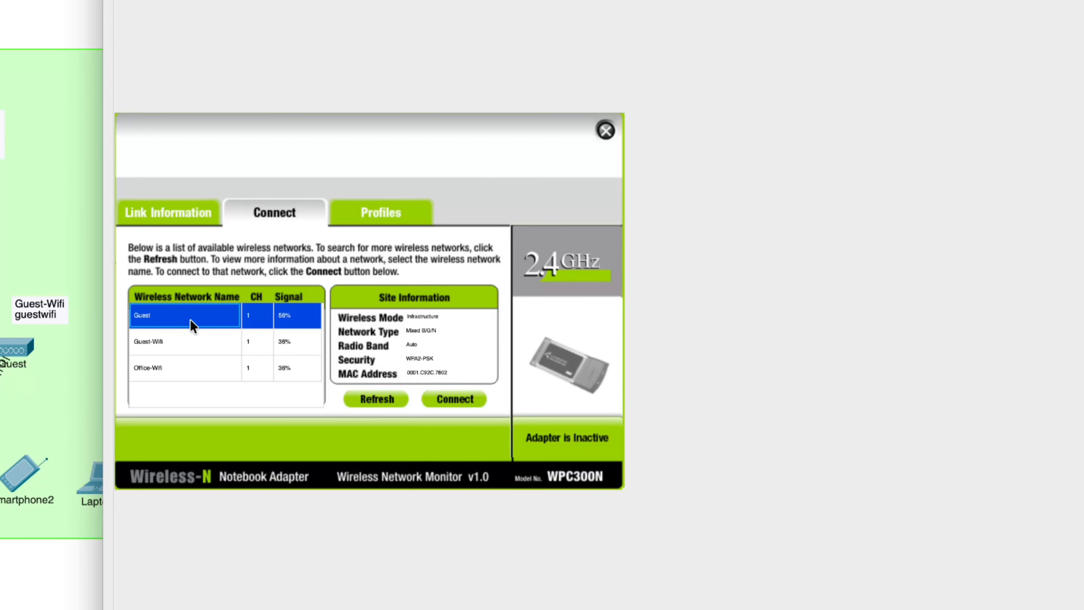
{"action": "left_click", "coordinate": [460, 406]}
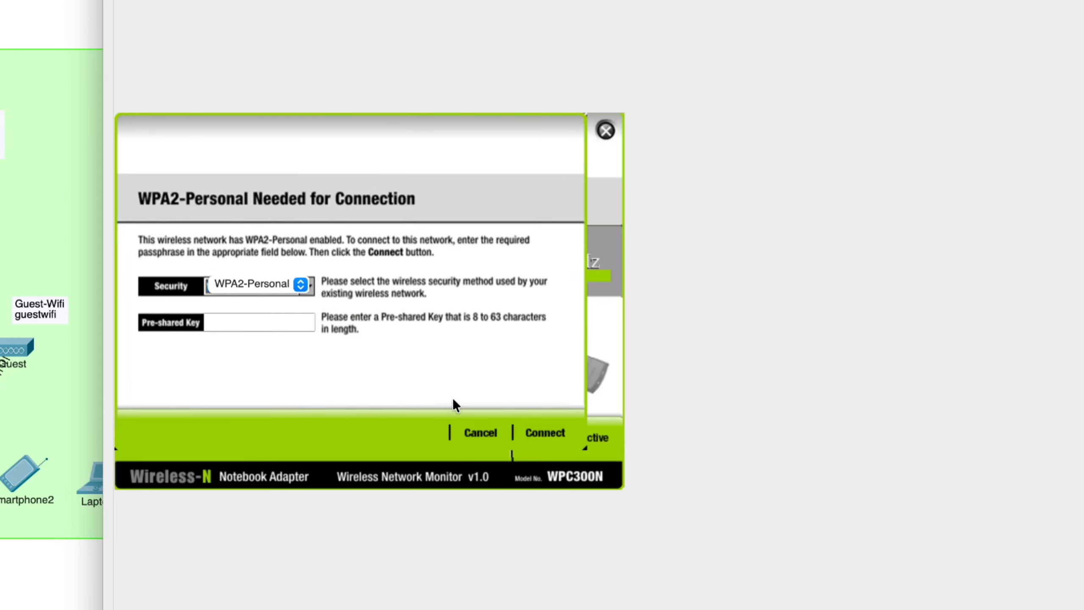
{"action": "left_click", "coordinate": [271, 321]}
{"action": "type", "text": "guestwifi"}
{"action": "left_click", "coordinate": [523, 431]}
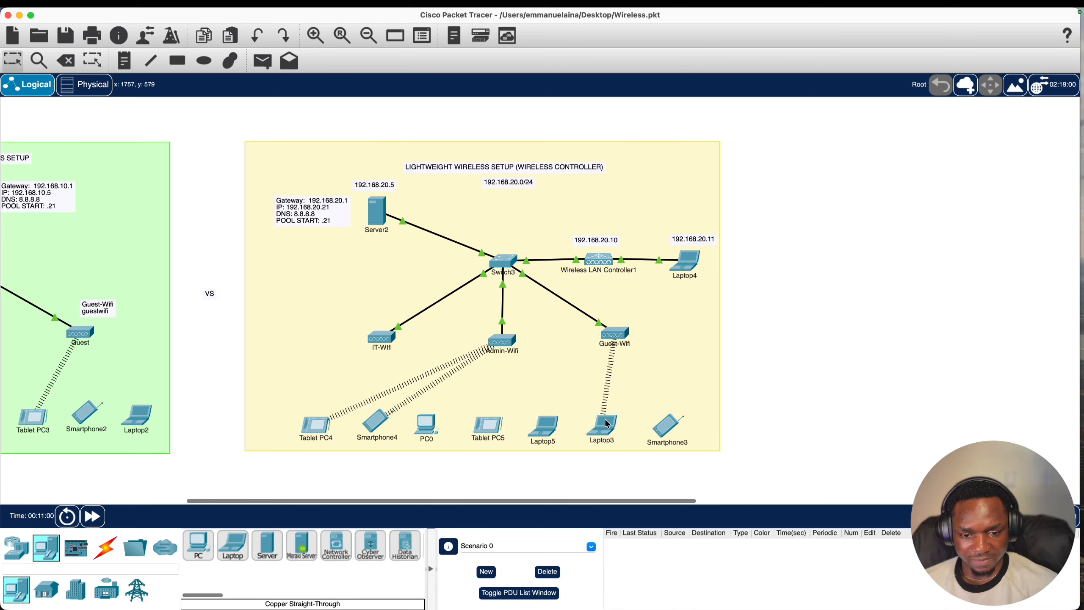
{"action": "mouse_move", "coordinate": [607, 428]}
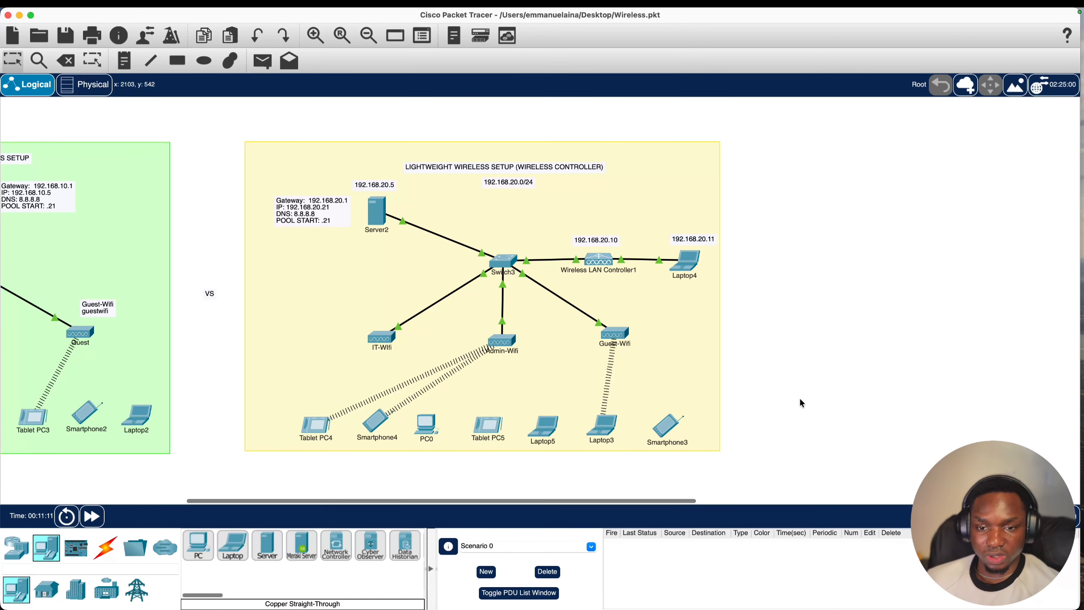
{"action": "scroll", "coordinate": [754, 363], "scroll_direction": "left", "scroll_amount": 10}
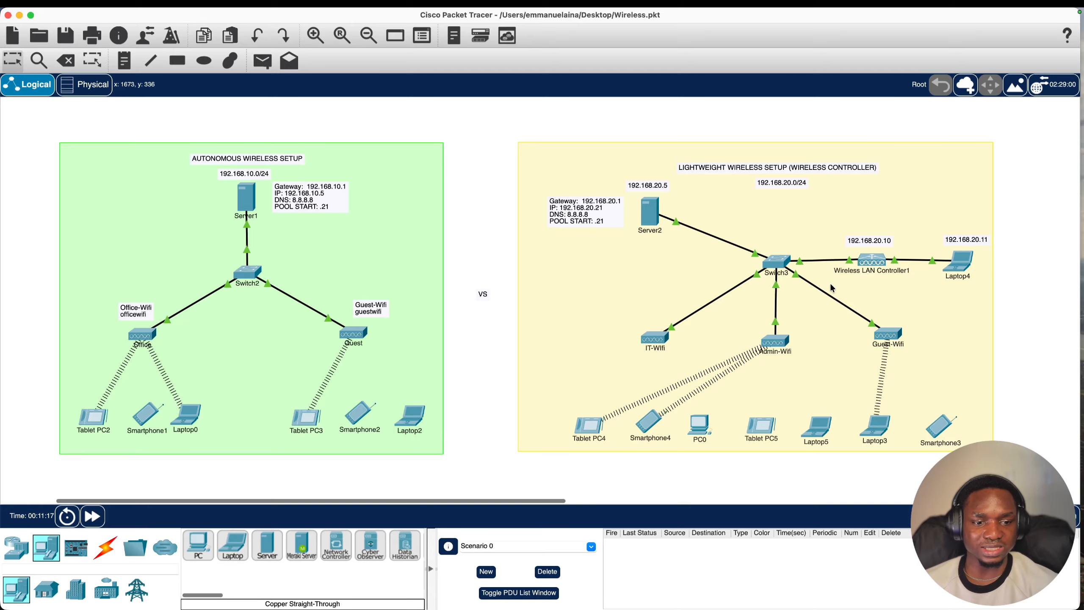
{"action": "scroll", "coordinate": [828, 299], "scroll_direction": "right", "scroll_amount": 1}
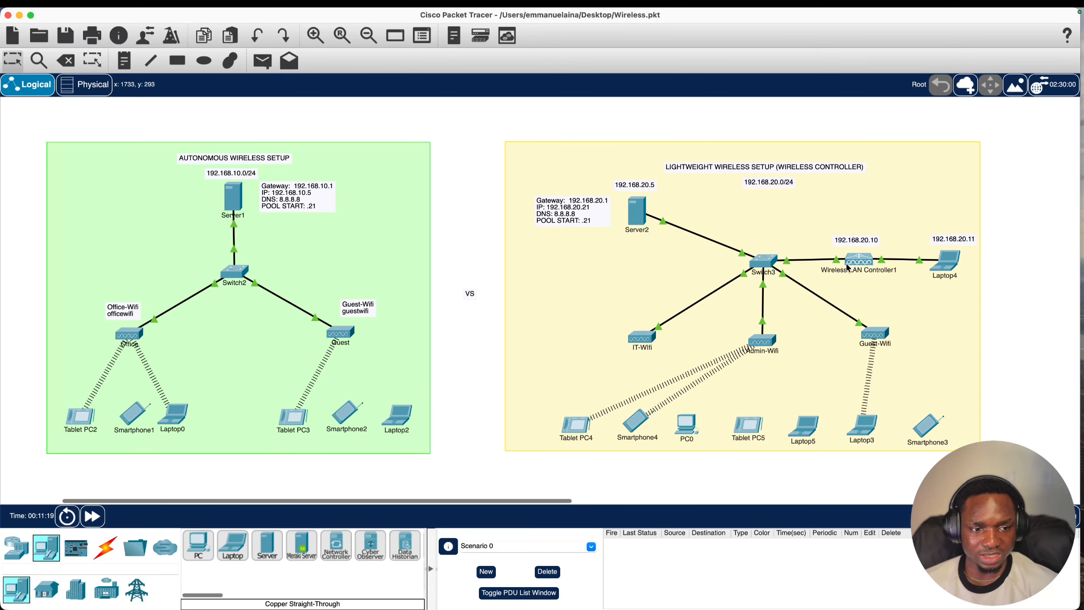